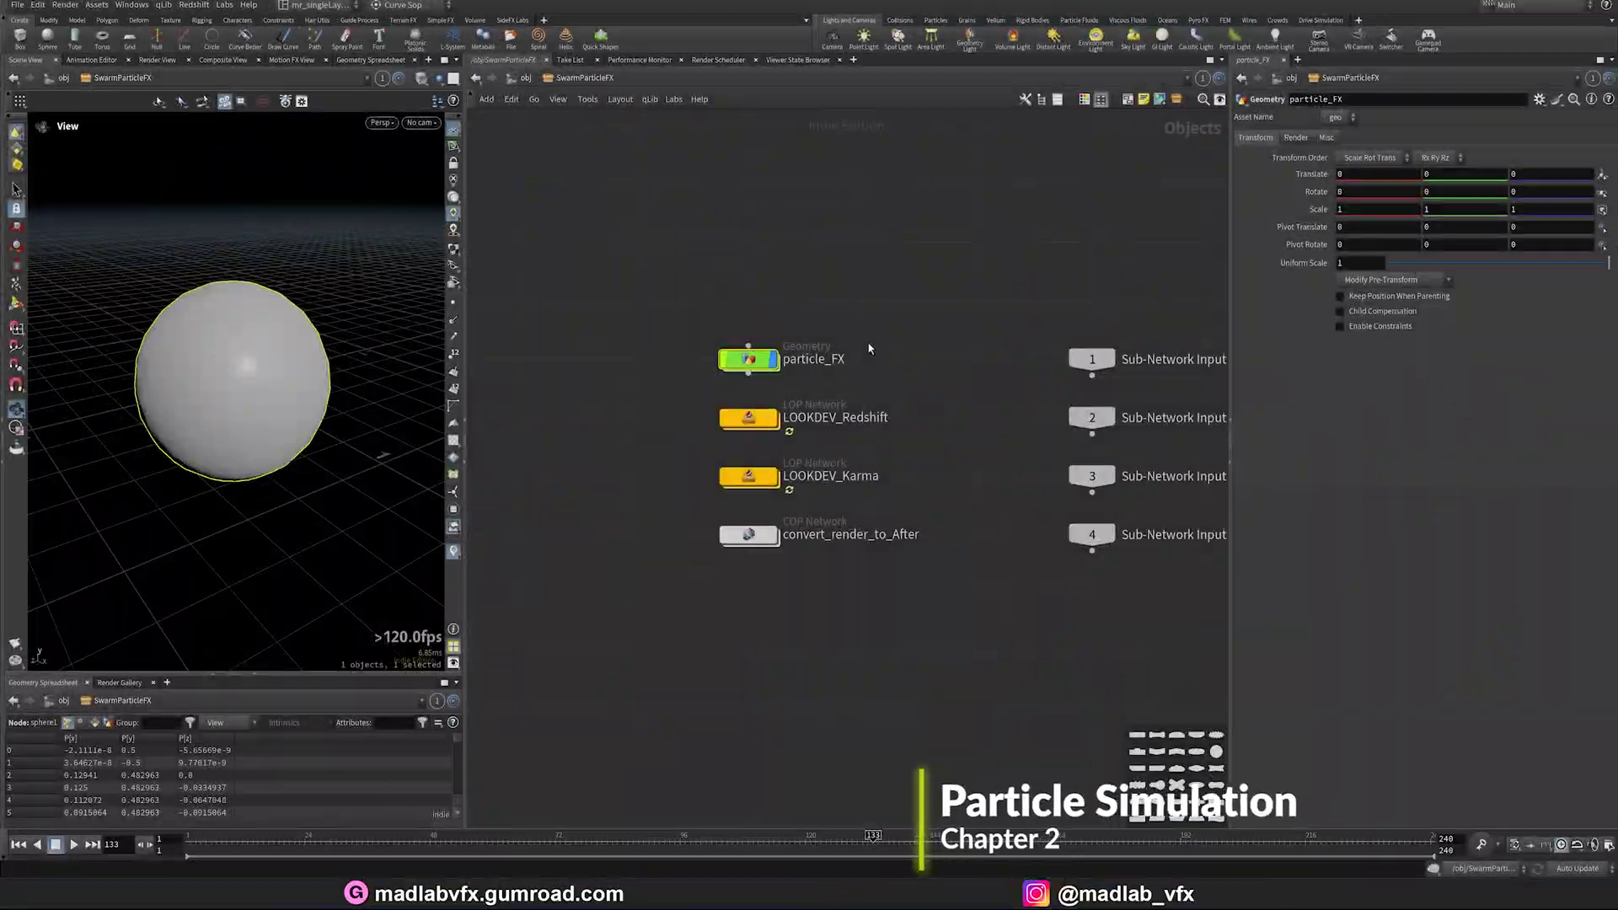
# Step: Enter particle_FX and display the noise-deformed sphere from attribnoise1
pyautogui.moveTo(881, 389); pyautogui.dragTo(889, 379, button='middle')
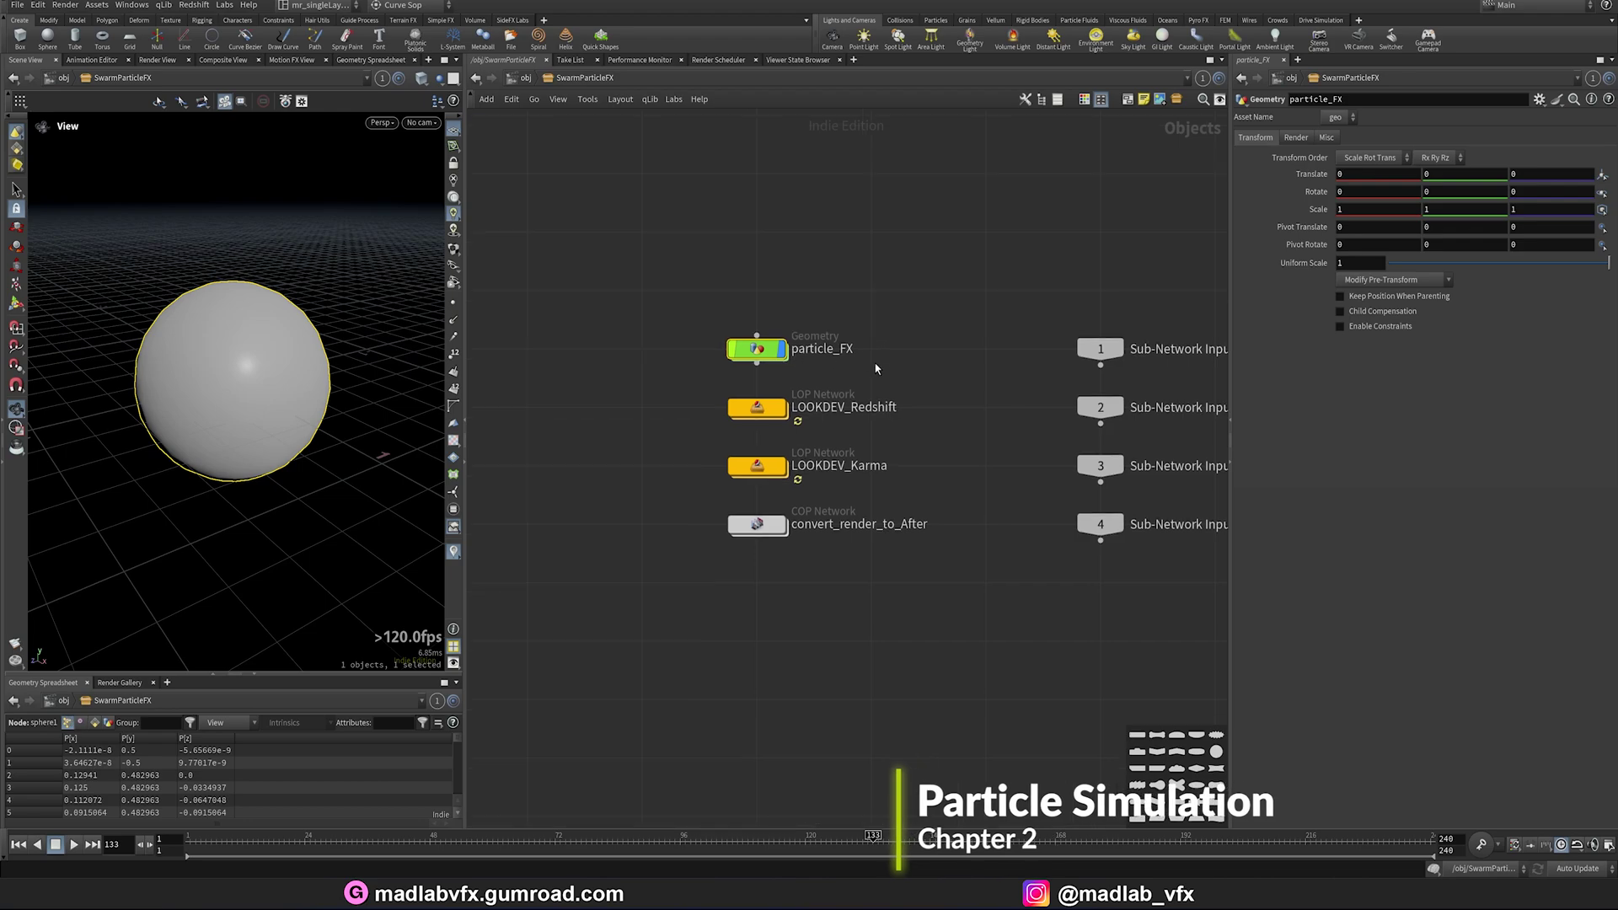
pyautogui.doubleClick(757, 349)
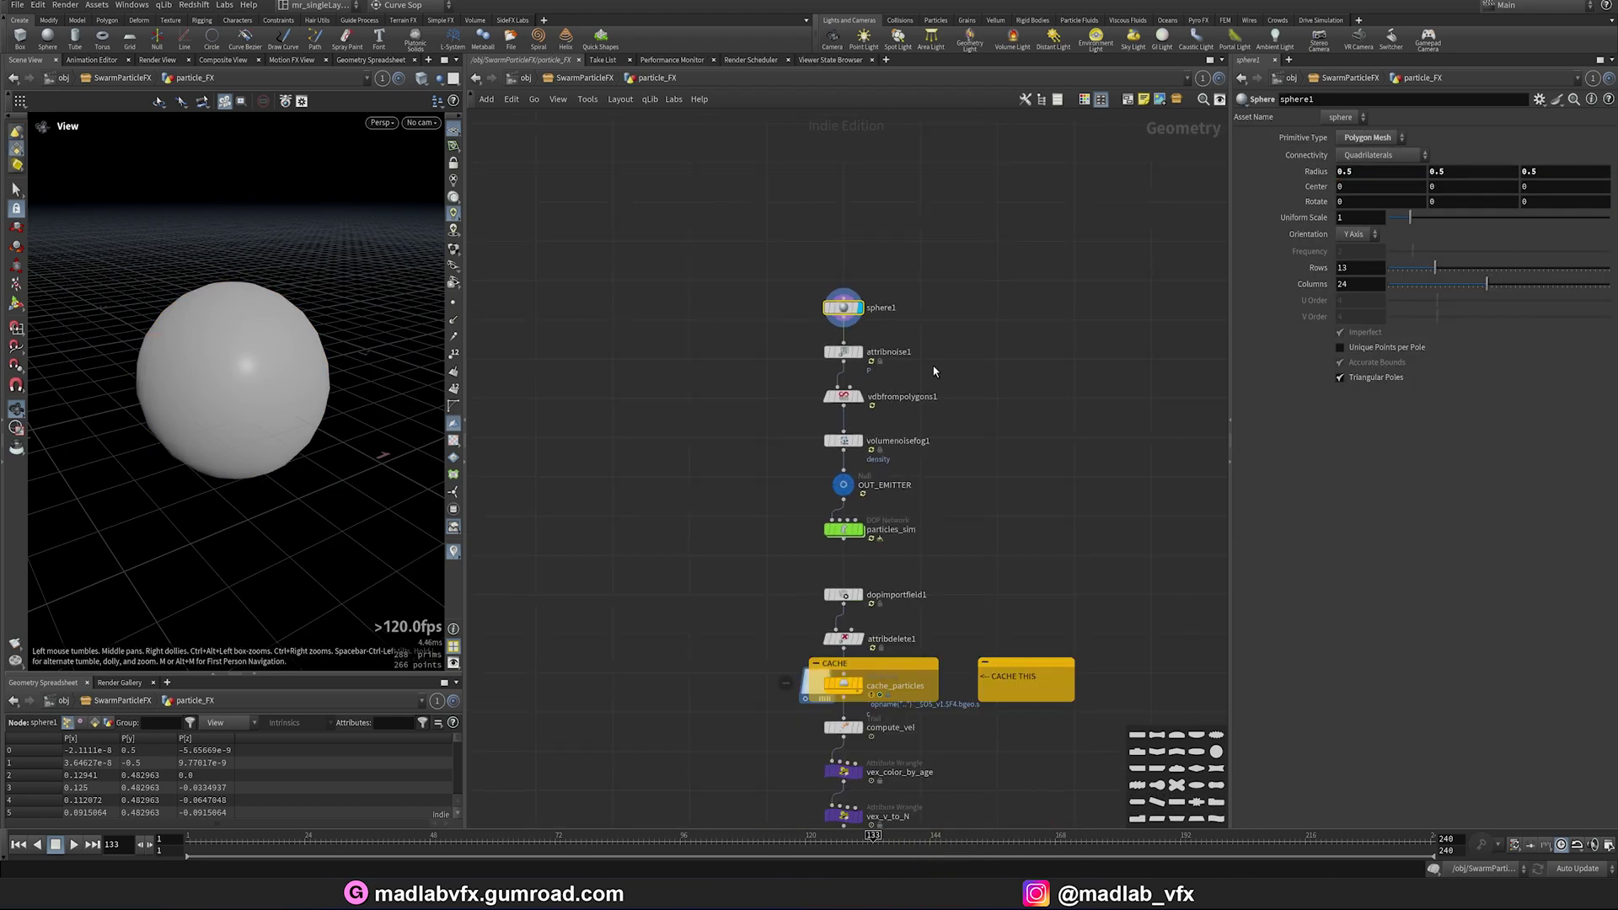
pyautogui.scroll(3, 931, 333)
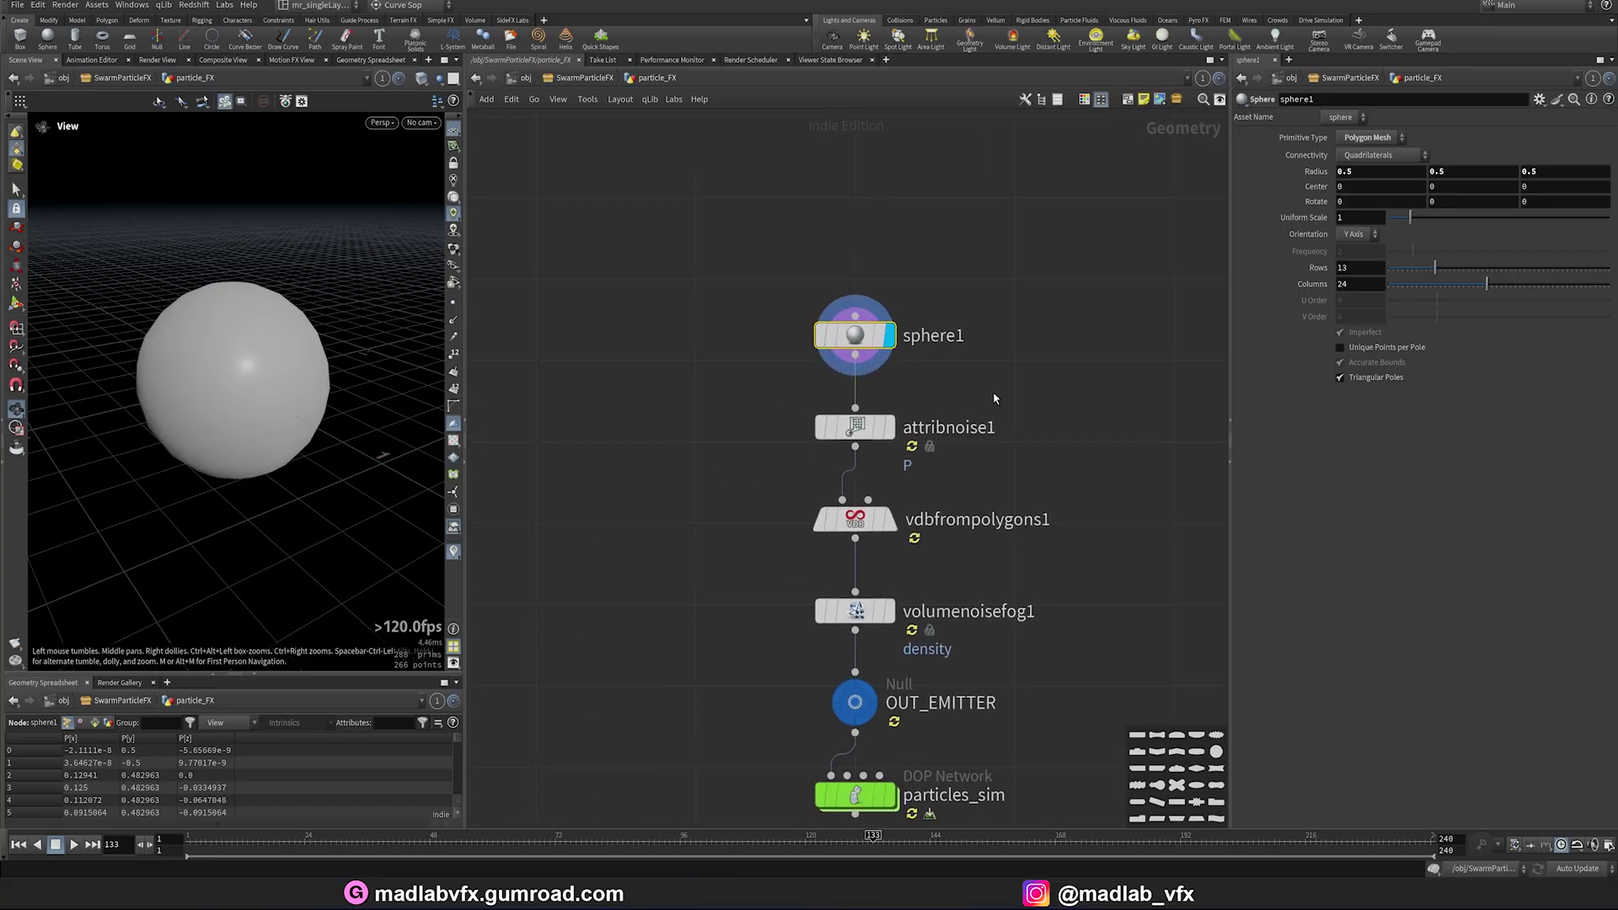
pyautogui.moveTo(332, 371); pyautogui.dragTo(416, 431)
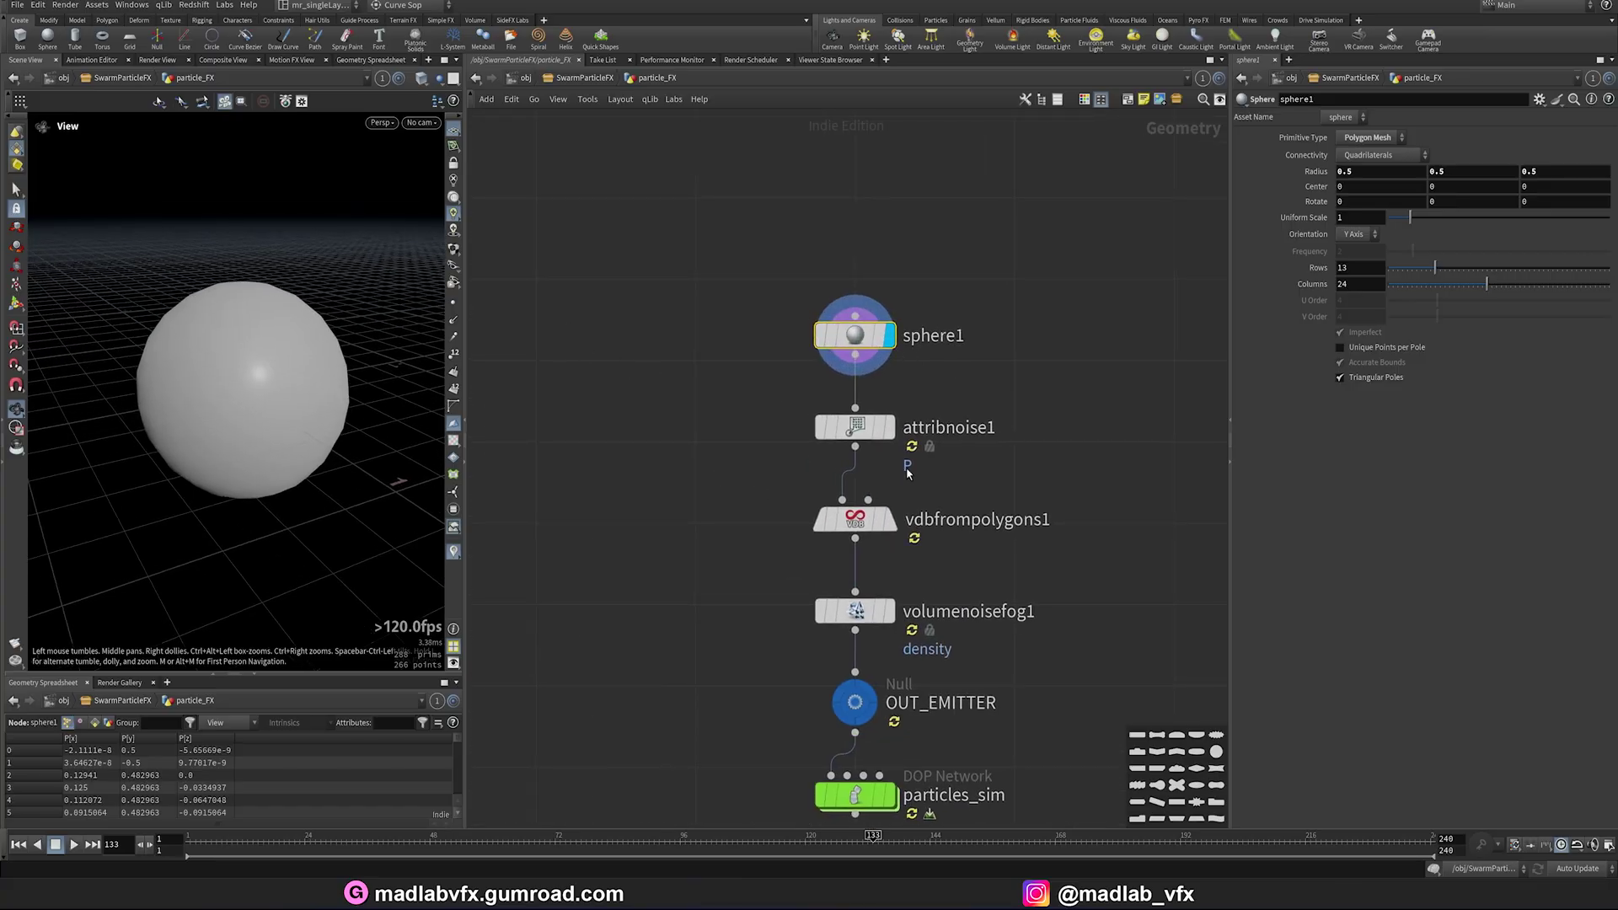
pyautogui.click(888, 428)
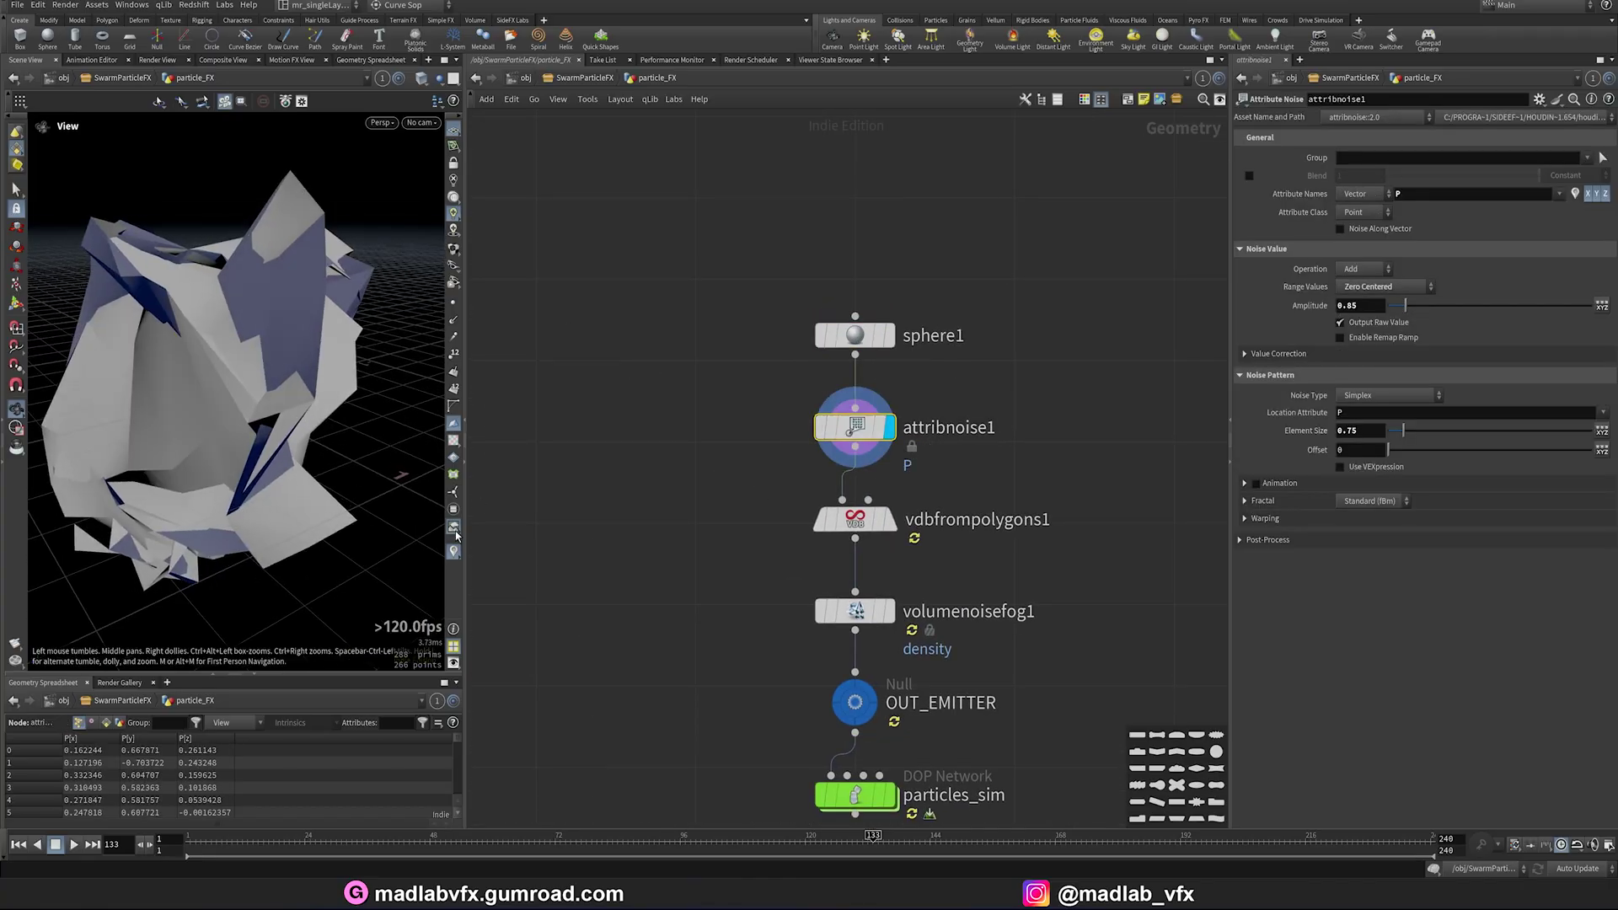
pyautogui.moveTo(469, 542); pyautogui.dragTo(594, 539)
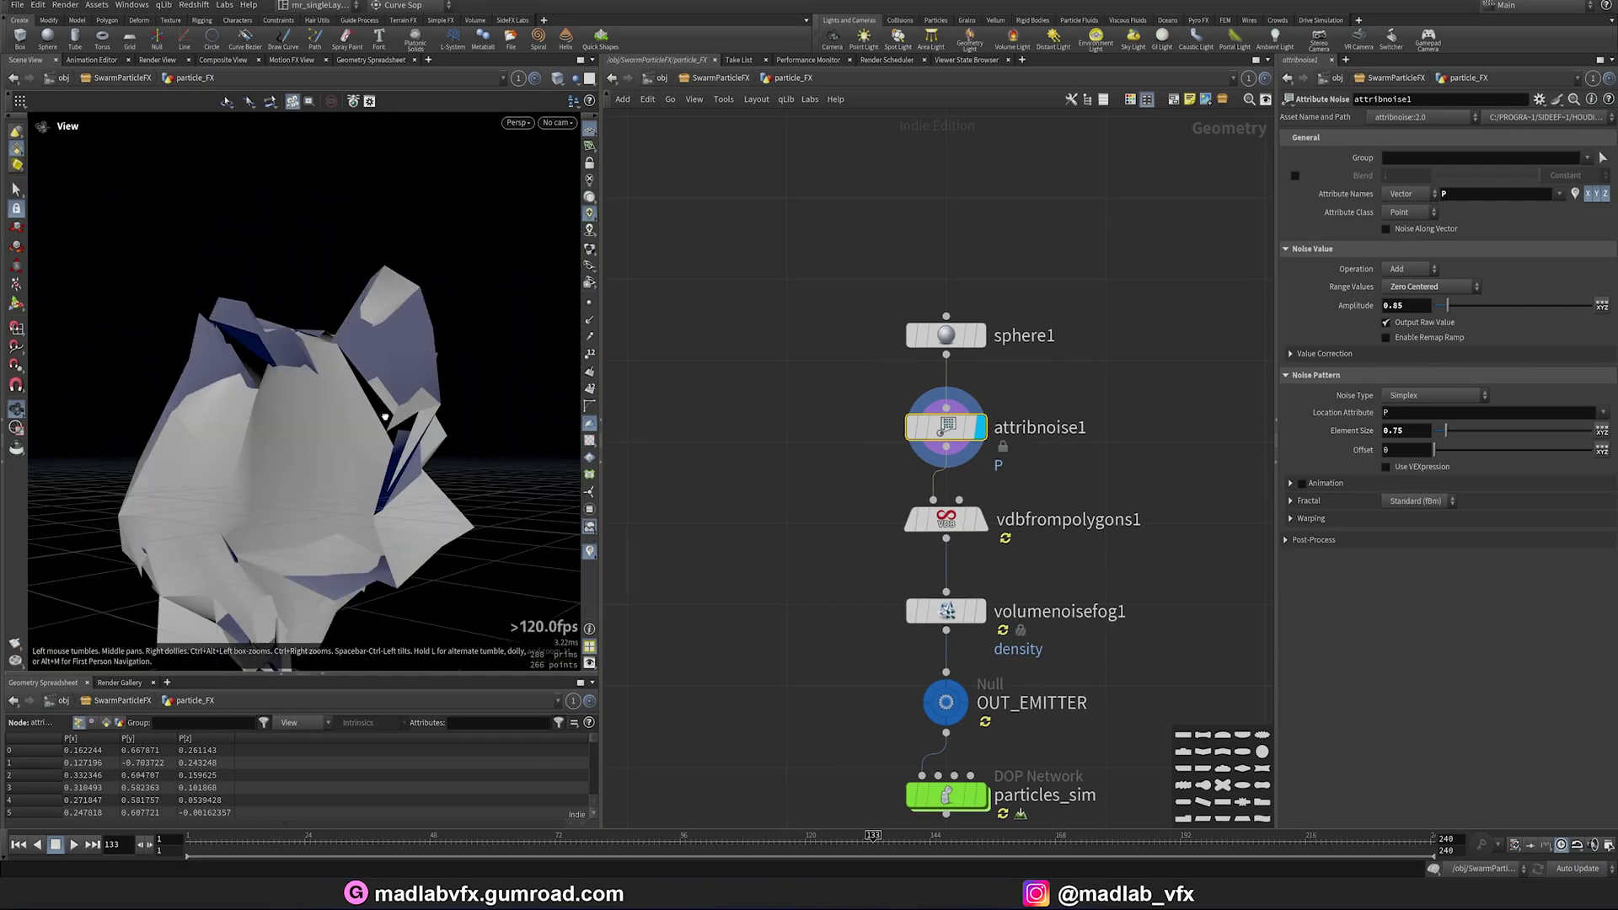
pyautogui.moveTo(349, 476); pyautogui.dragTo(336, 452)
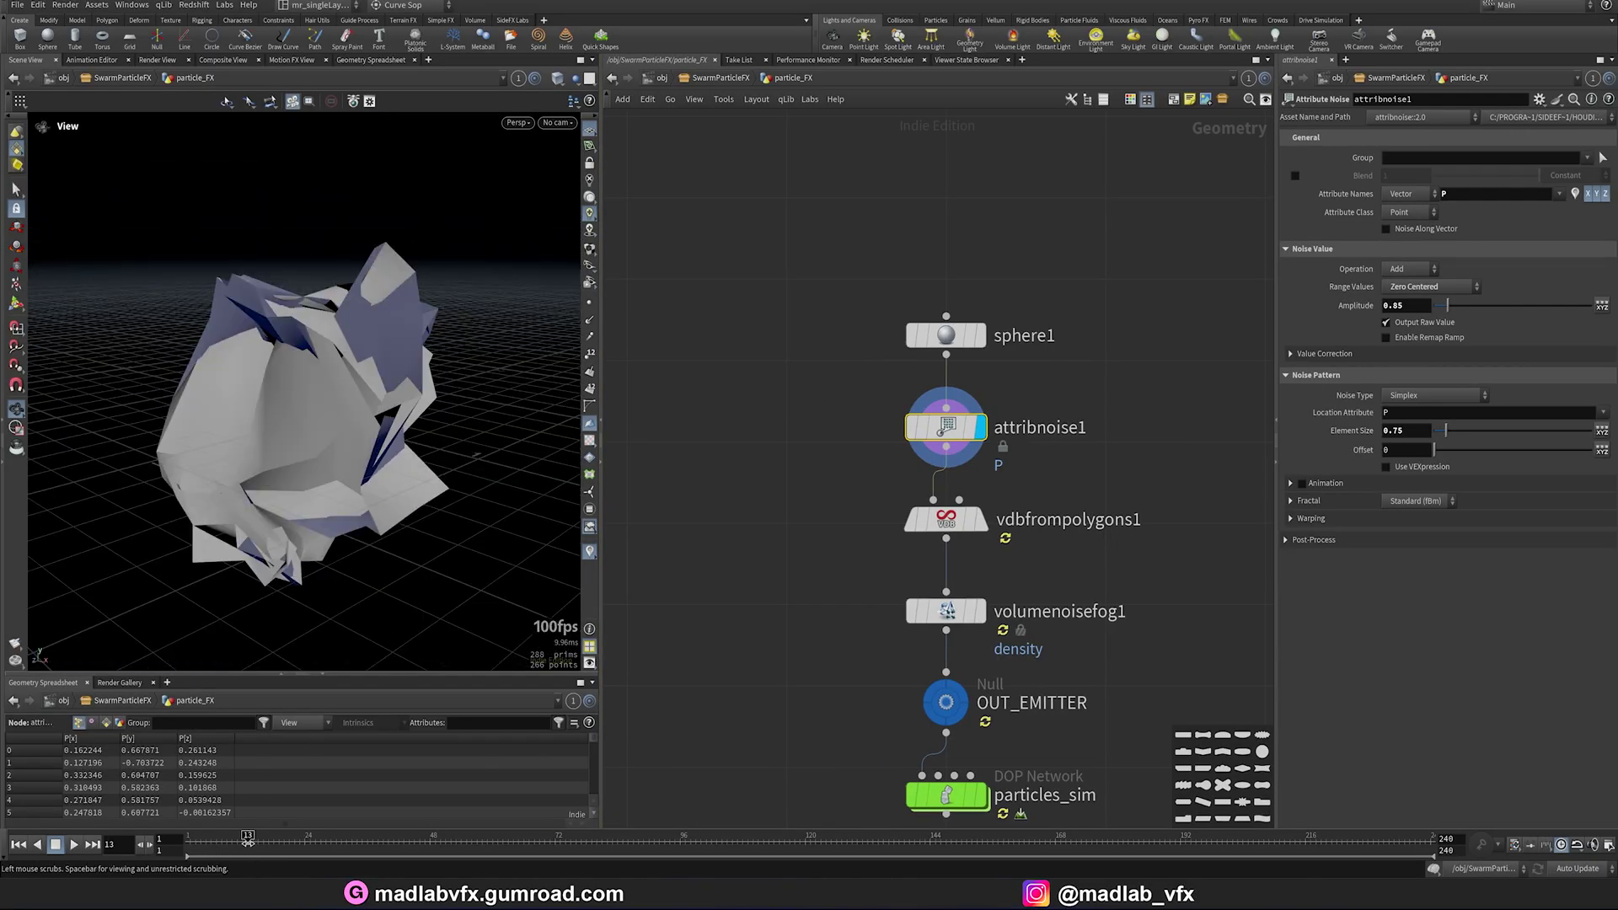
# Step: Display the fog volume from vdbfrompolygons1, then the noised fog from volumenoisefog1
pyautogui.click(980, 520)
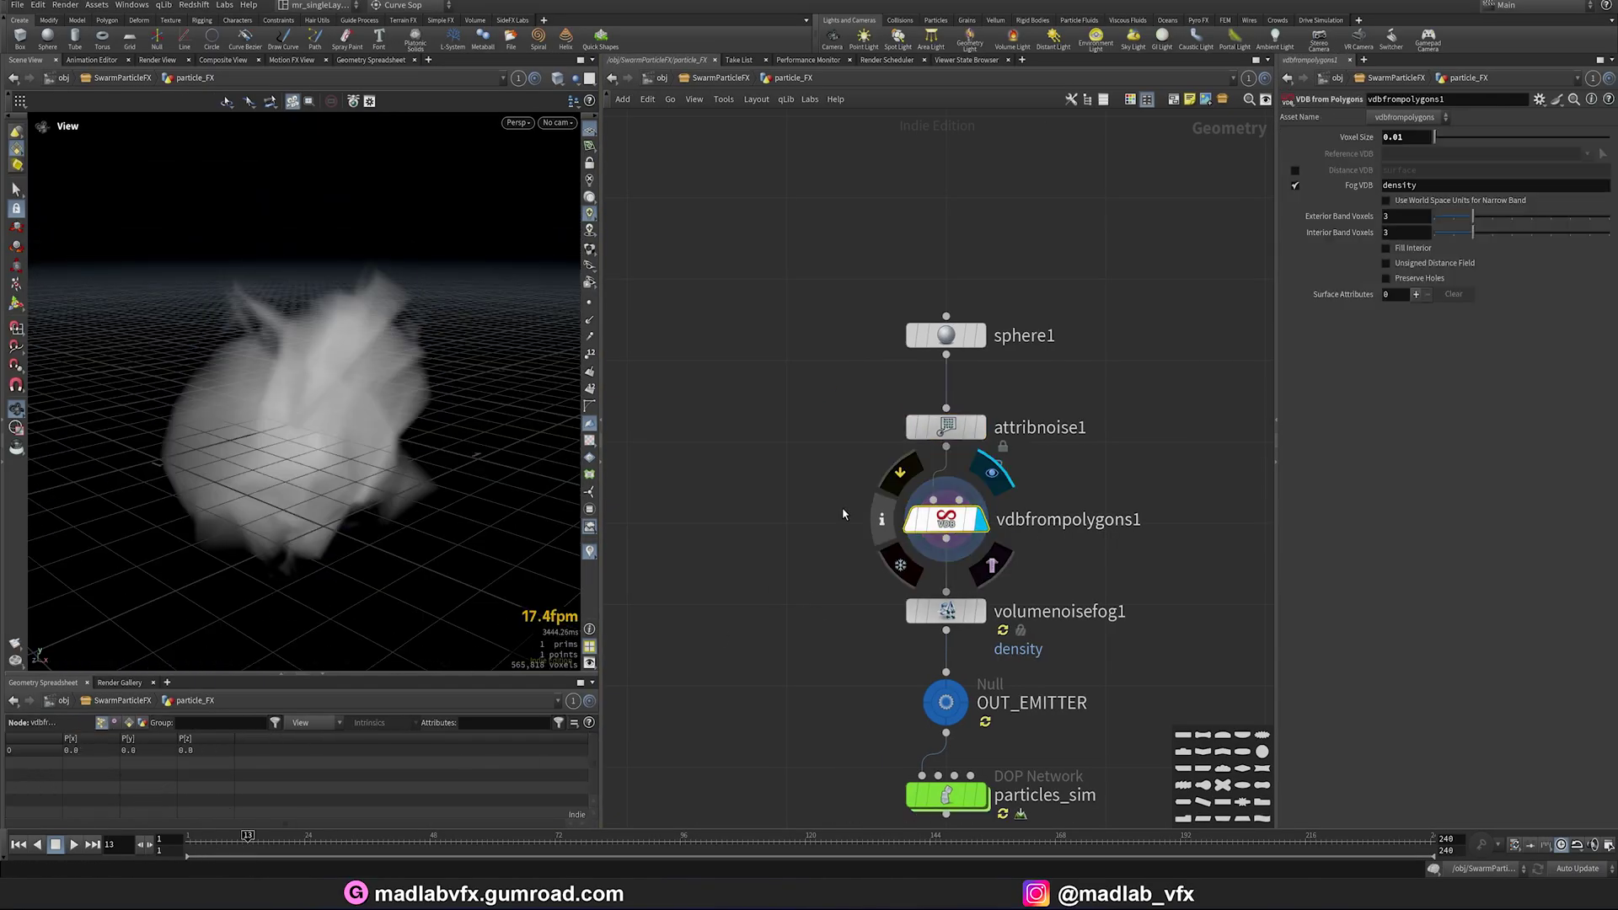
pyautogui.moveTo(437, 447); pyautogui.dragTo(325, 497)
pyautogui.click(980, 611)
# Step: Play the animated fog, select OUT_EMITTER, and return to frame 1
pyautogui.click(74, 845)
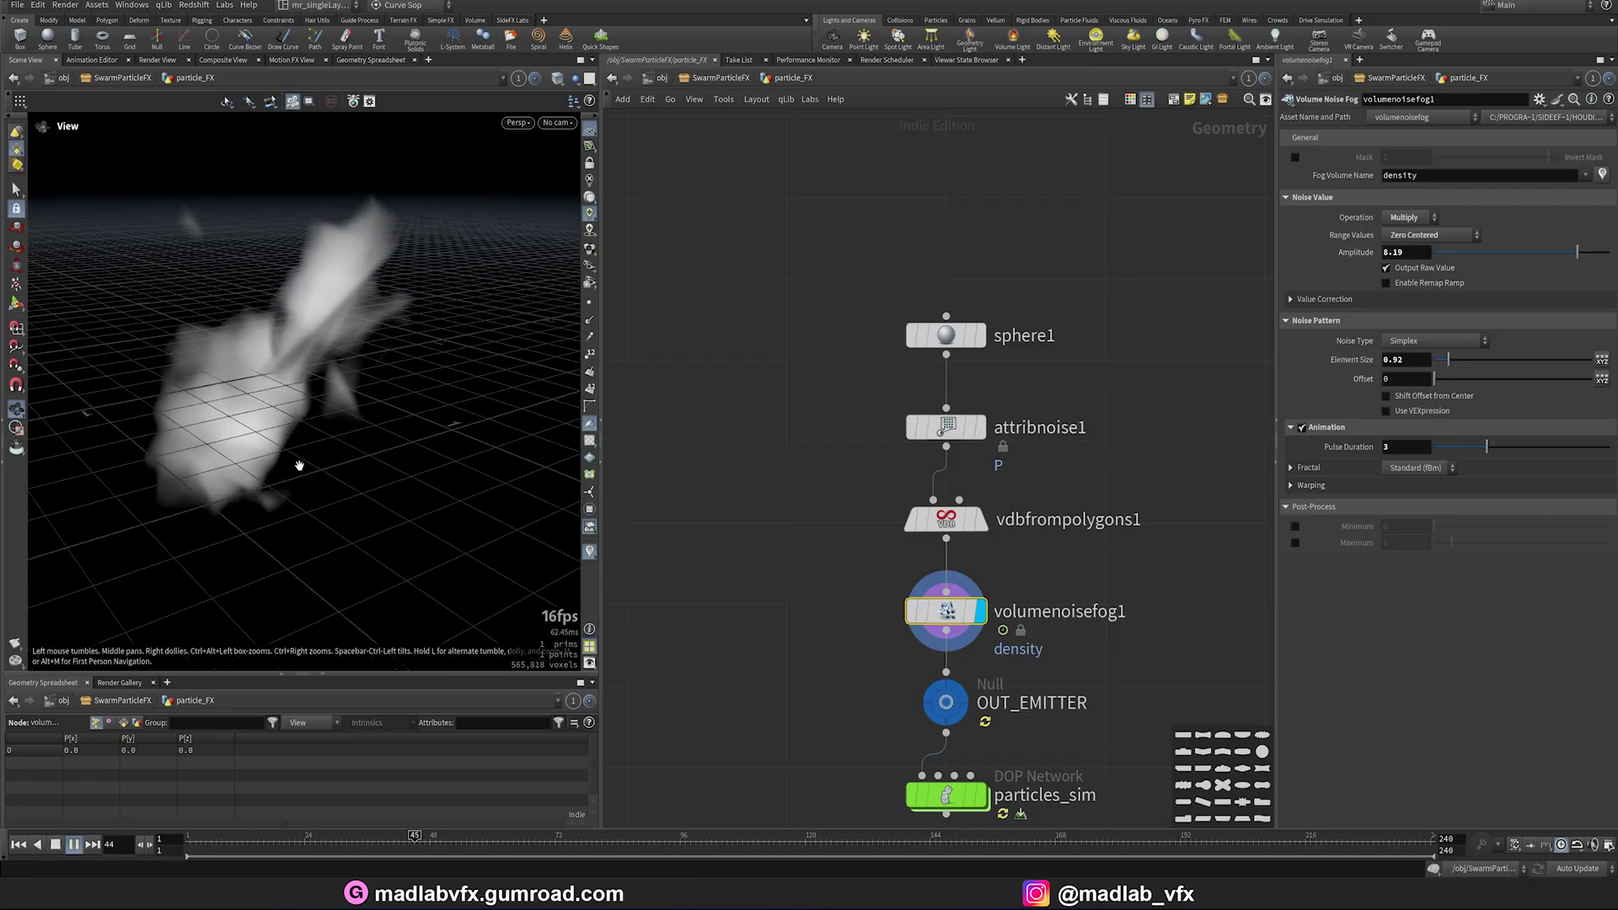
pyautogui.click(55, 846)
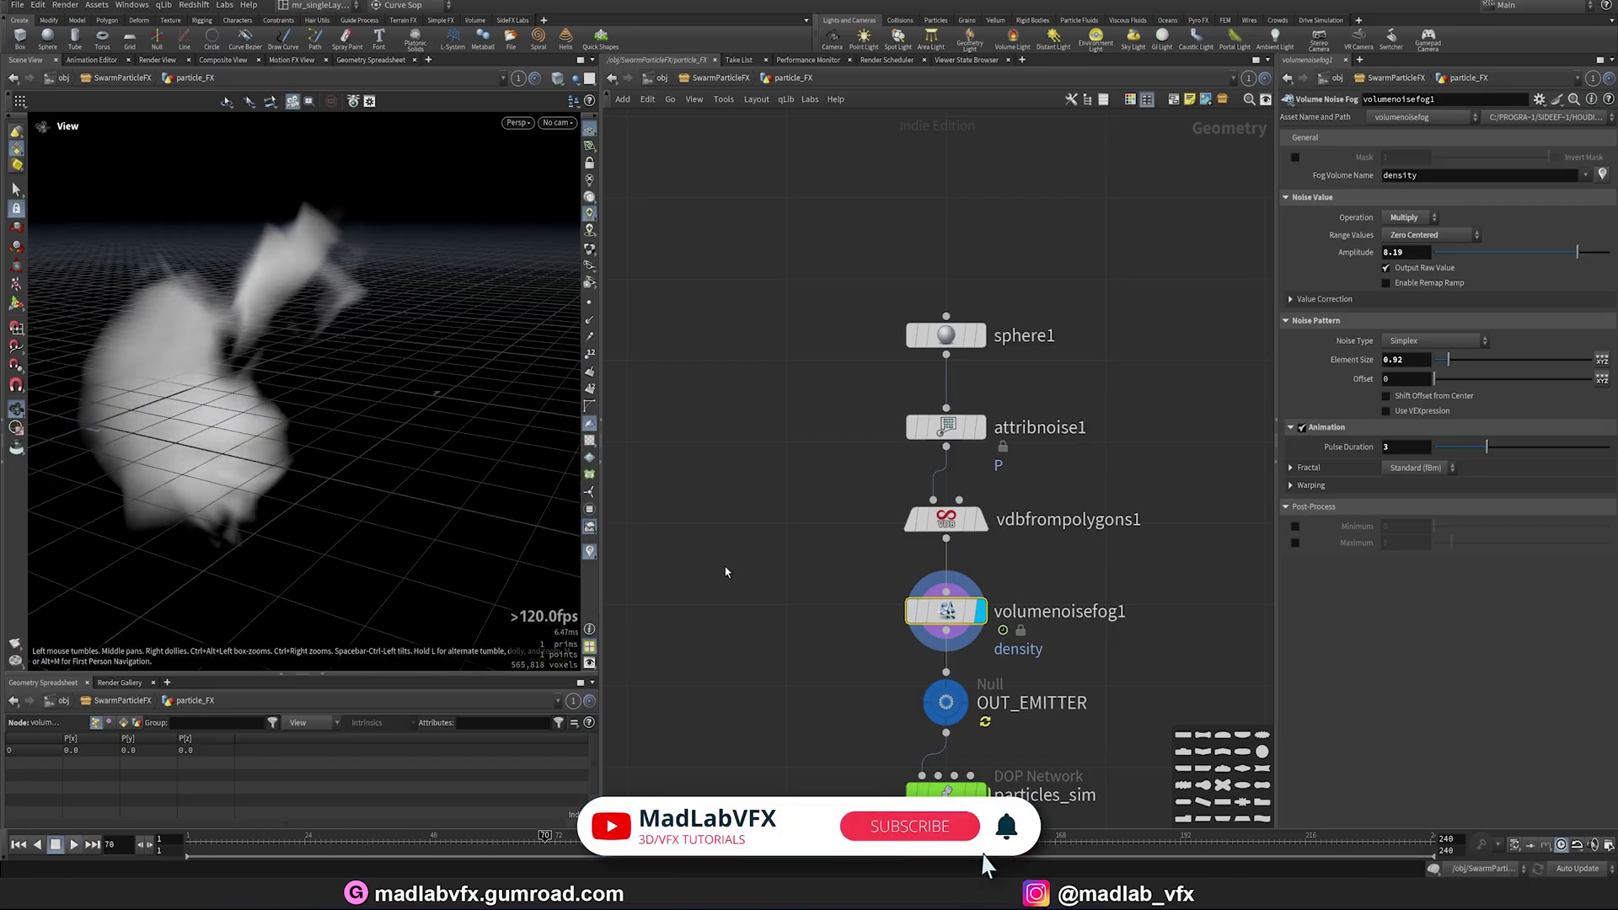
pyautogui.moveTo(662, 585); pyautogui.dragTo(669, 494, button='middle')
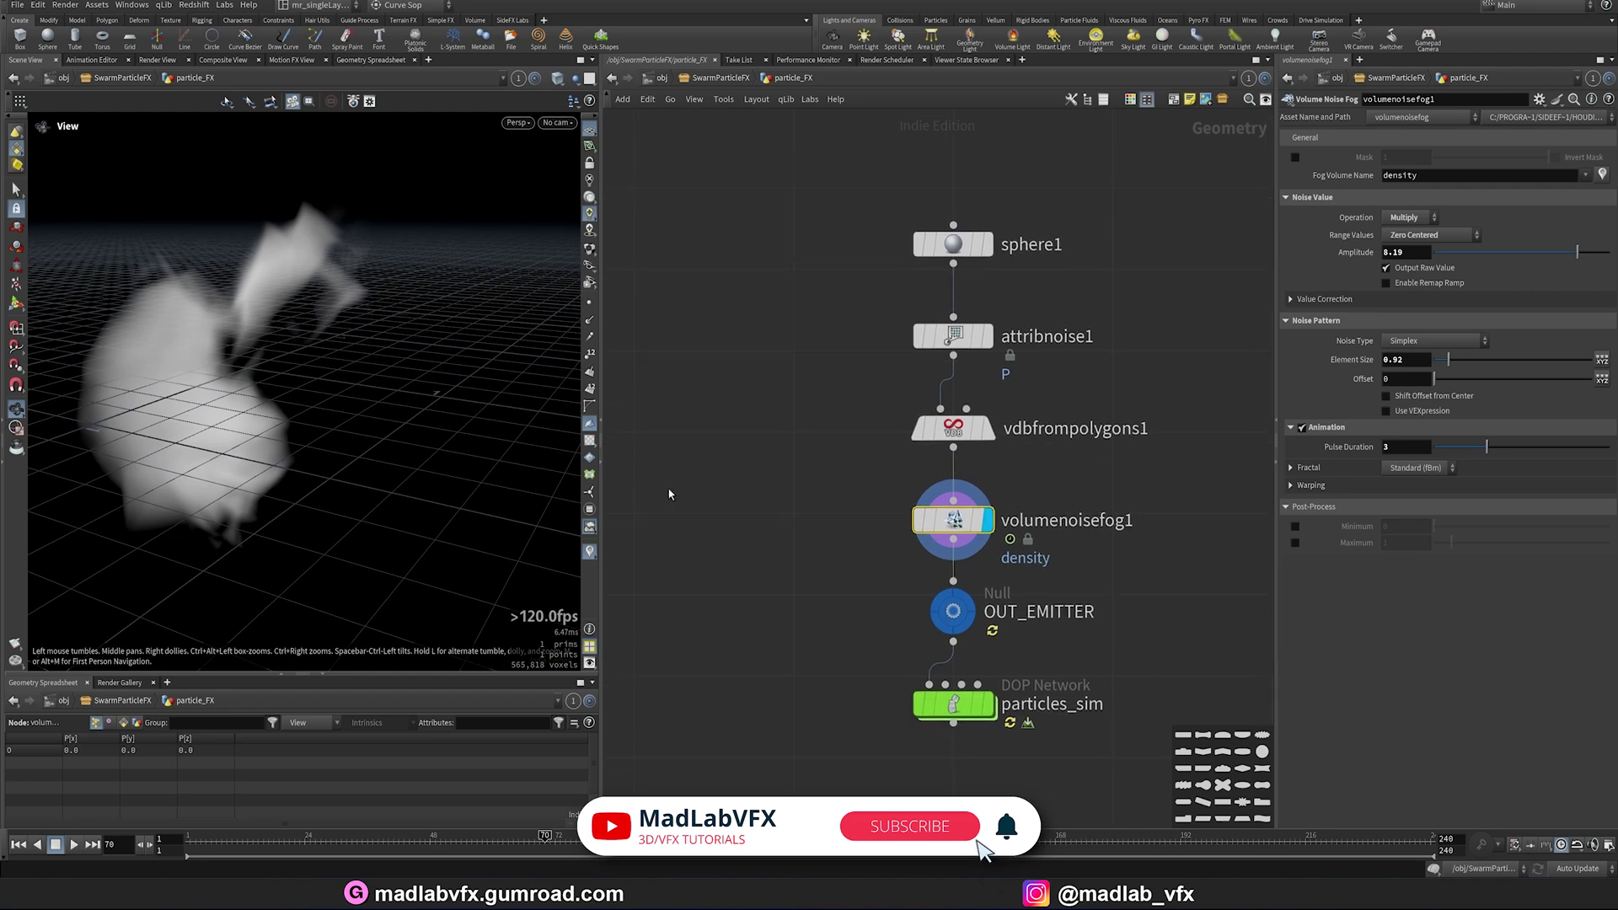
pyautogui.click(953, 612)
pyautogui.moveTo(1075, 641); pyautogui.dragTo(1041, 553, button='middle')
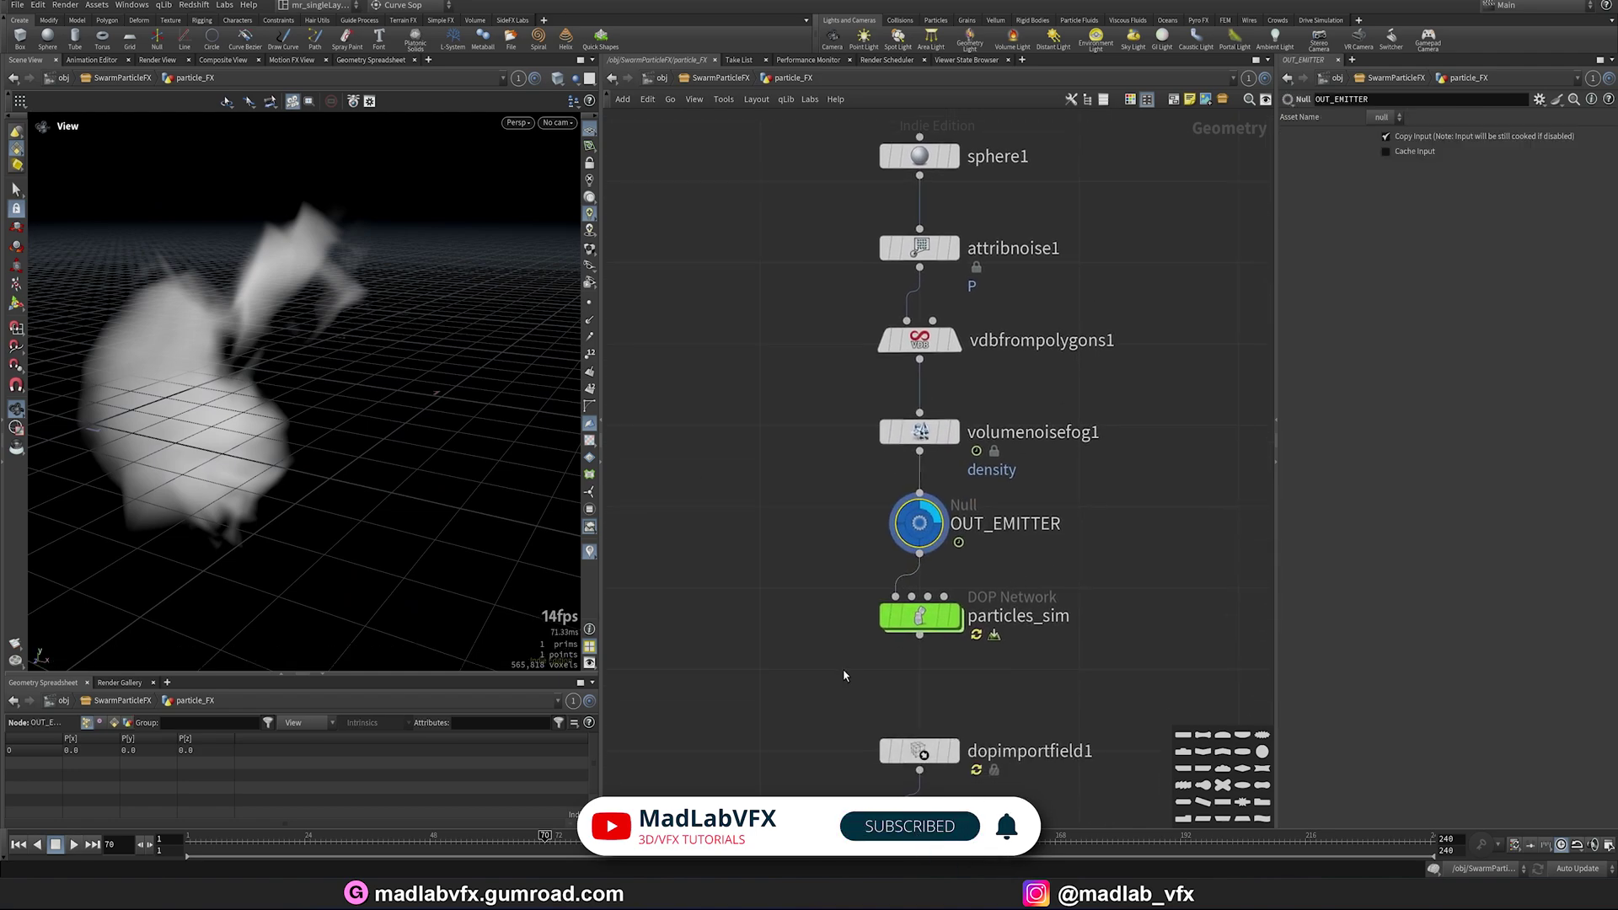
pyautogui.click(19, 844)
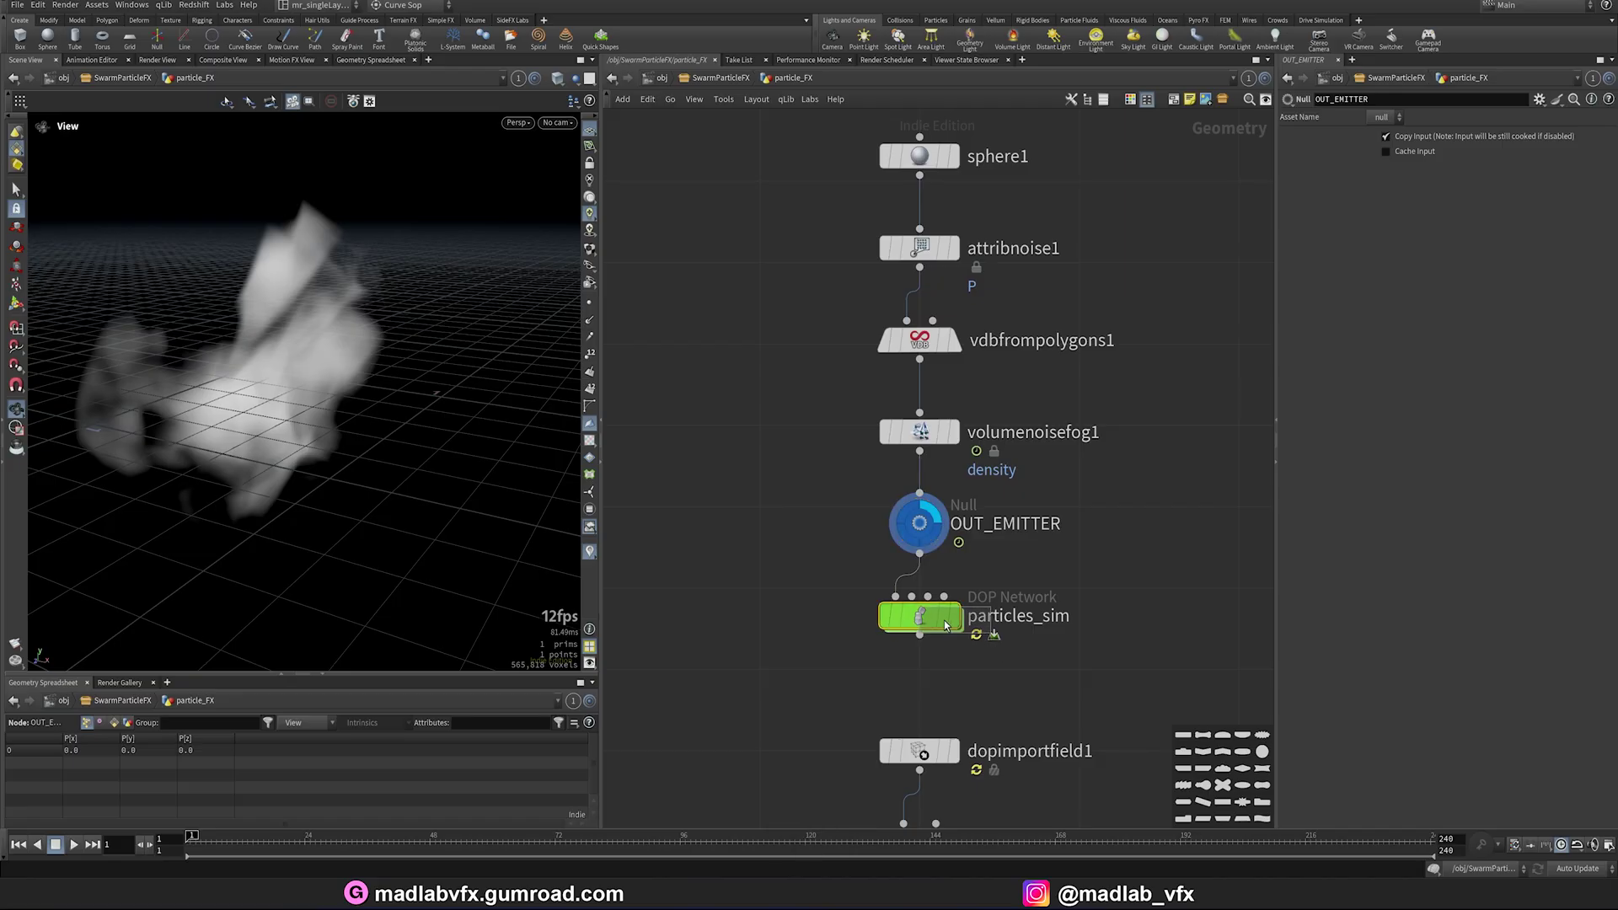
pyautogui.doubleClick(946, 625)
pyautogui.moveTo(1099, 460); pyautogui.dragTo(994, 547, button='middle')
pyautogui.scroll(3, 994, 547)
pyautogui.moveTo(777, 333); pyautogui.dragTo(782, 335)
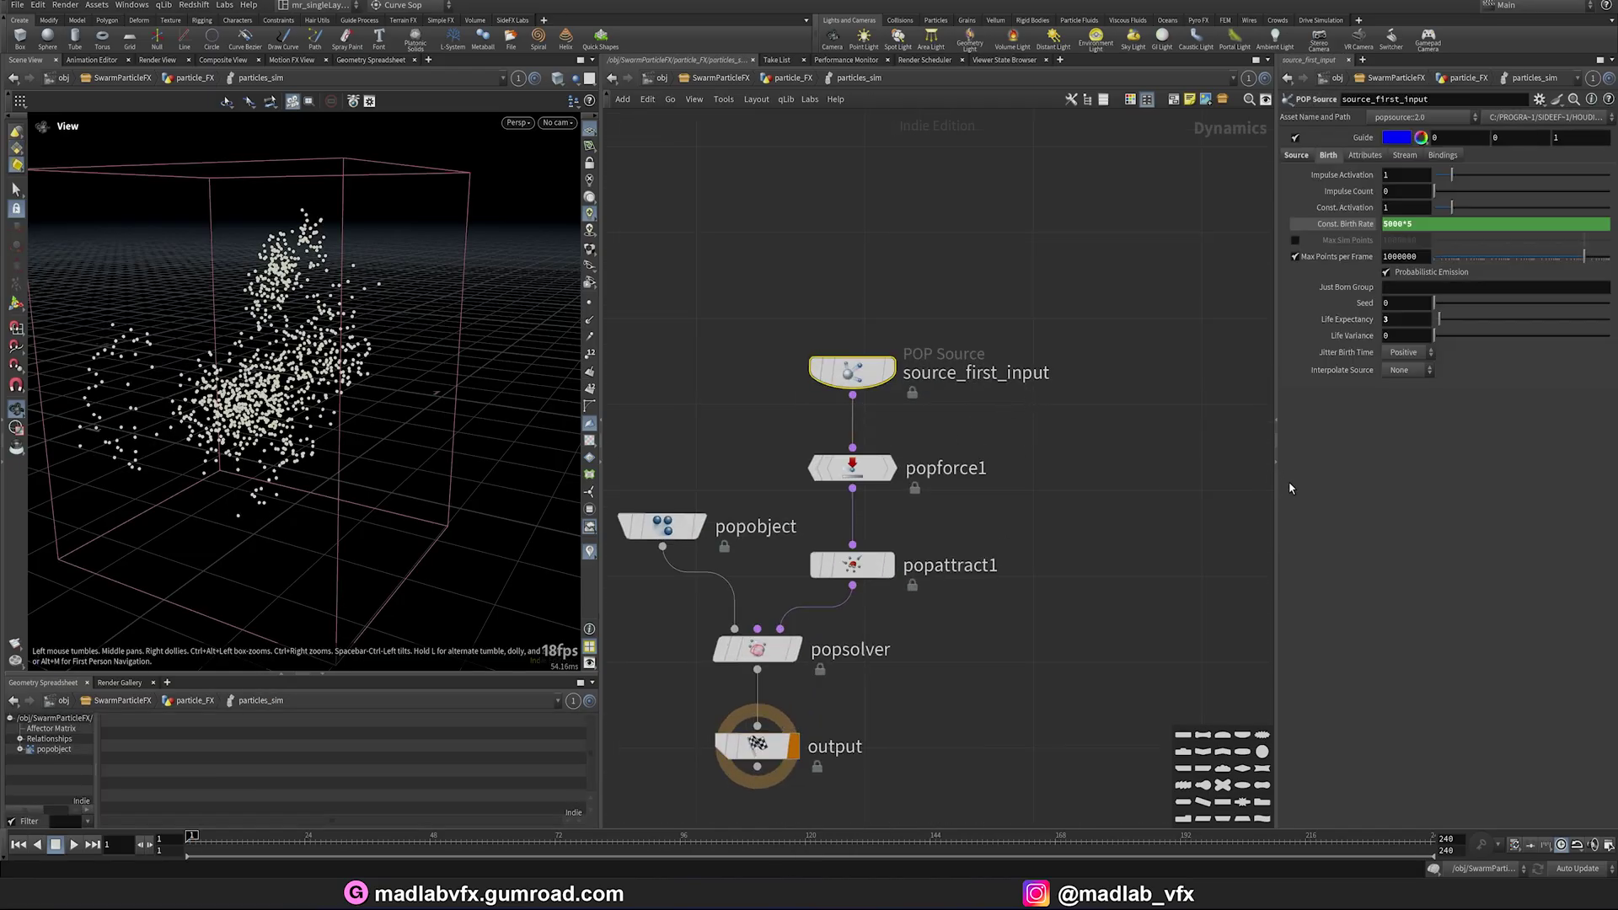
pyautogui.moveTo(1276, 502); pyautogui.dragTo(1161, 480)
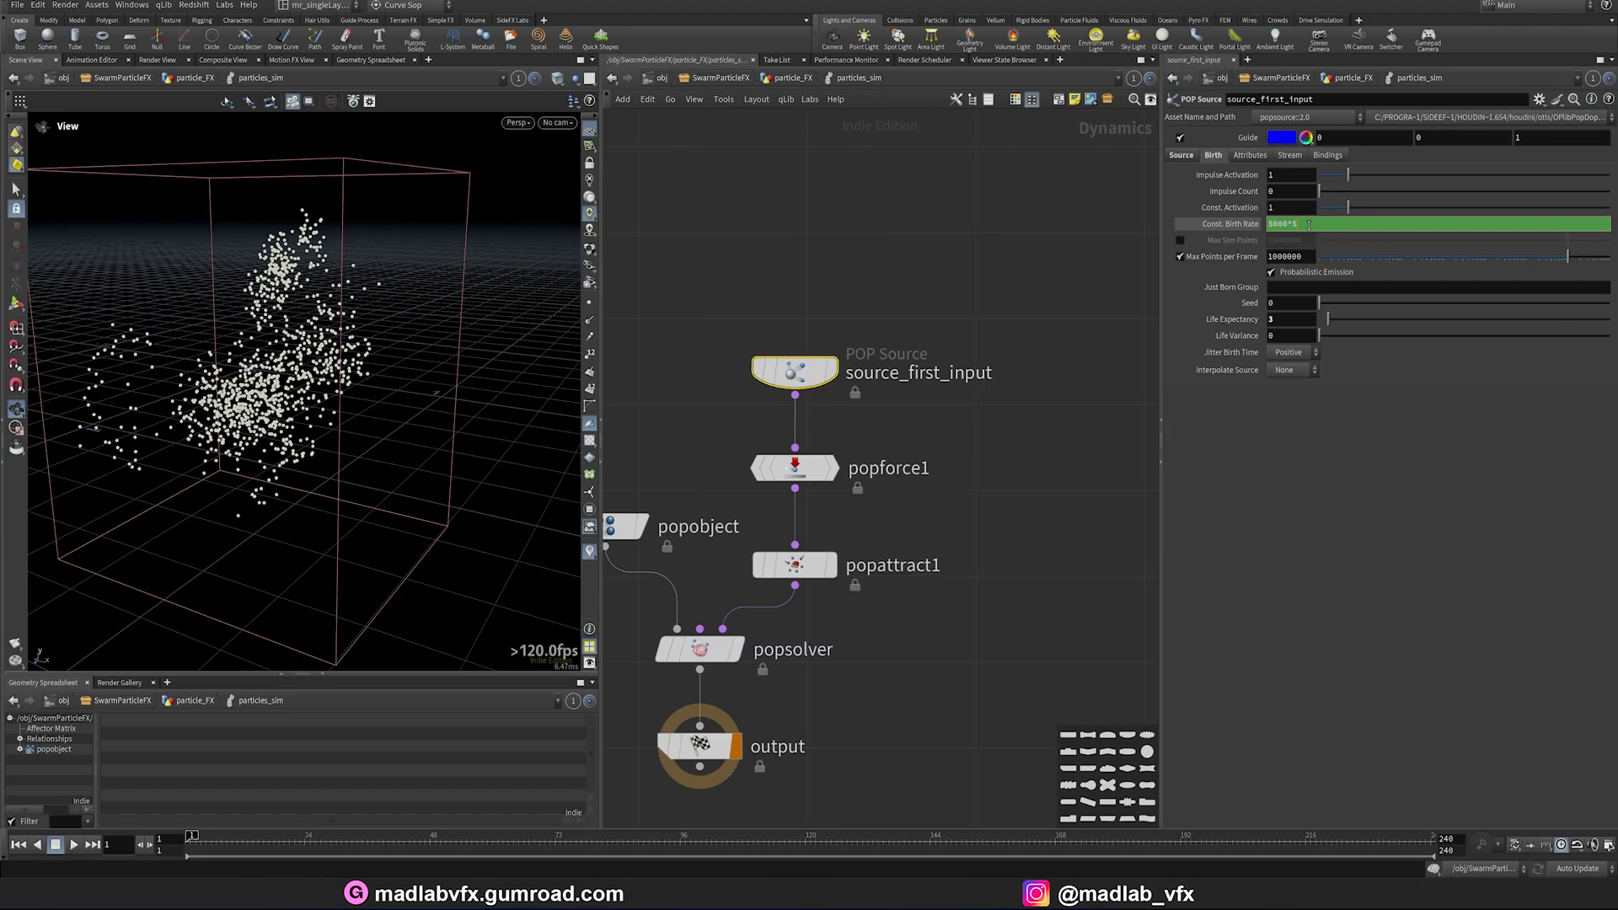
pyautogui.click(1174, 156)
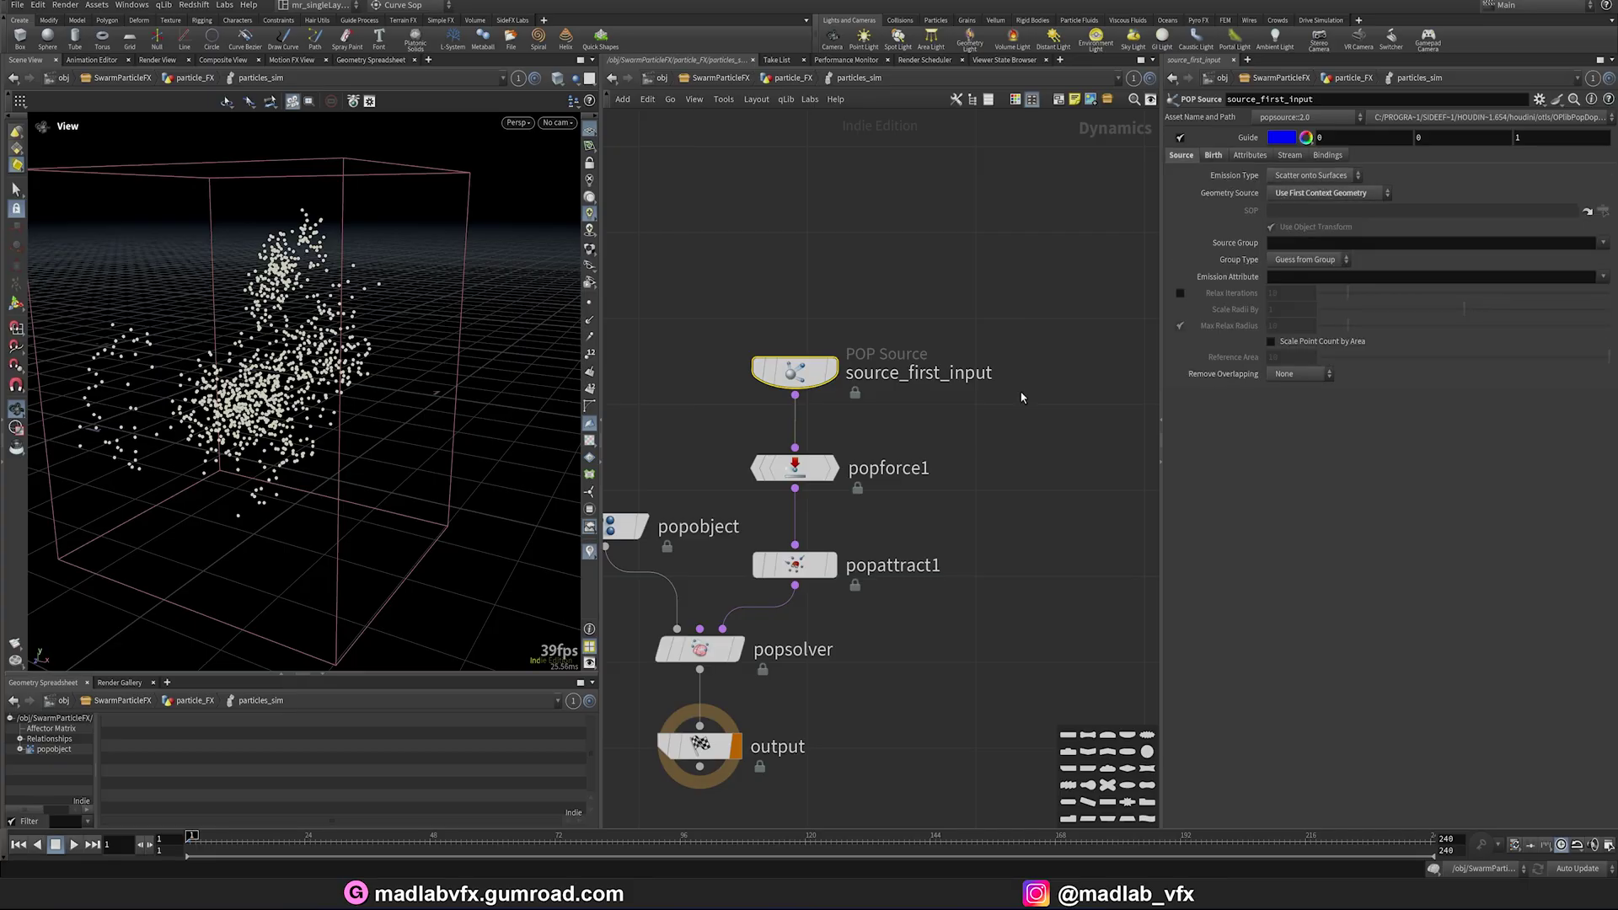
pyautogui.click(1212, 155)
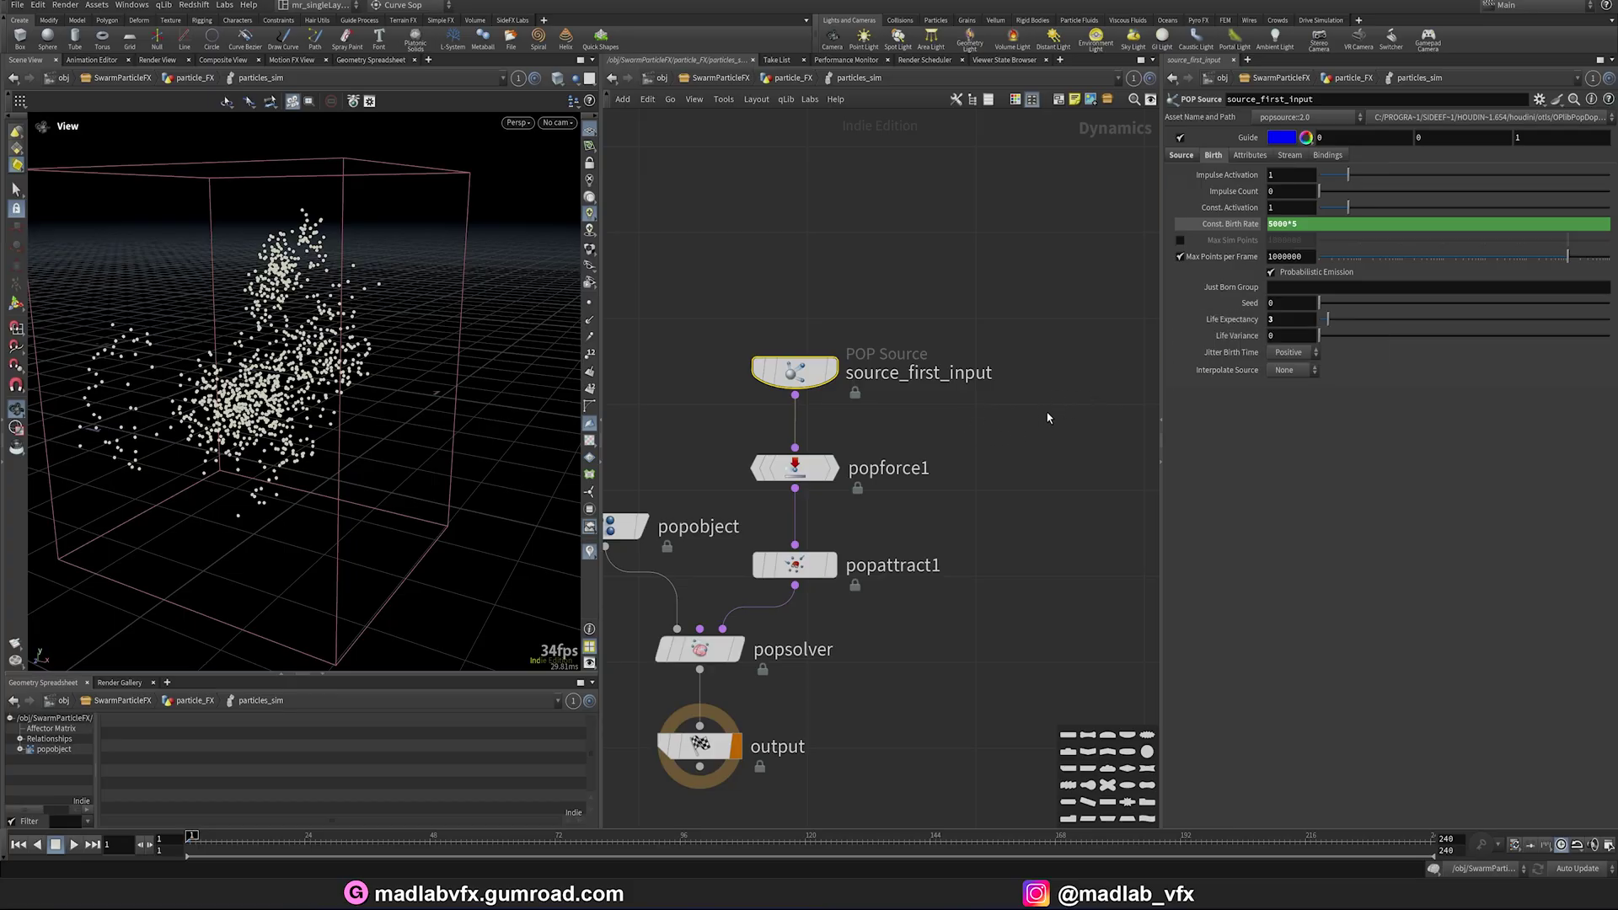
pyautogui.moveTo(1046, 415); pyautogui.dragTo(1121, 381, button='middle')
pyautogui.click(908, 430)
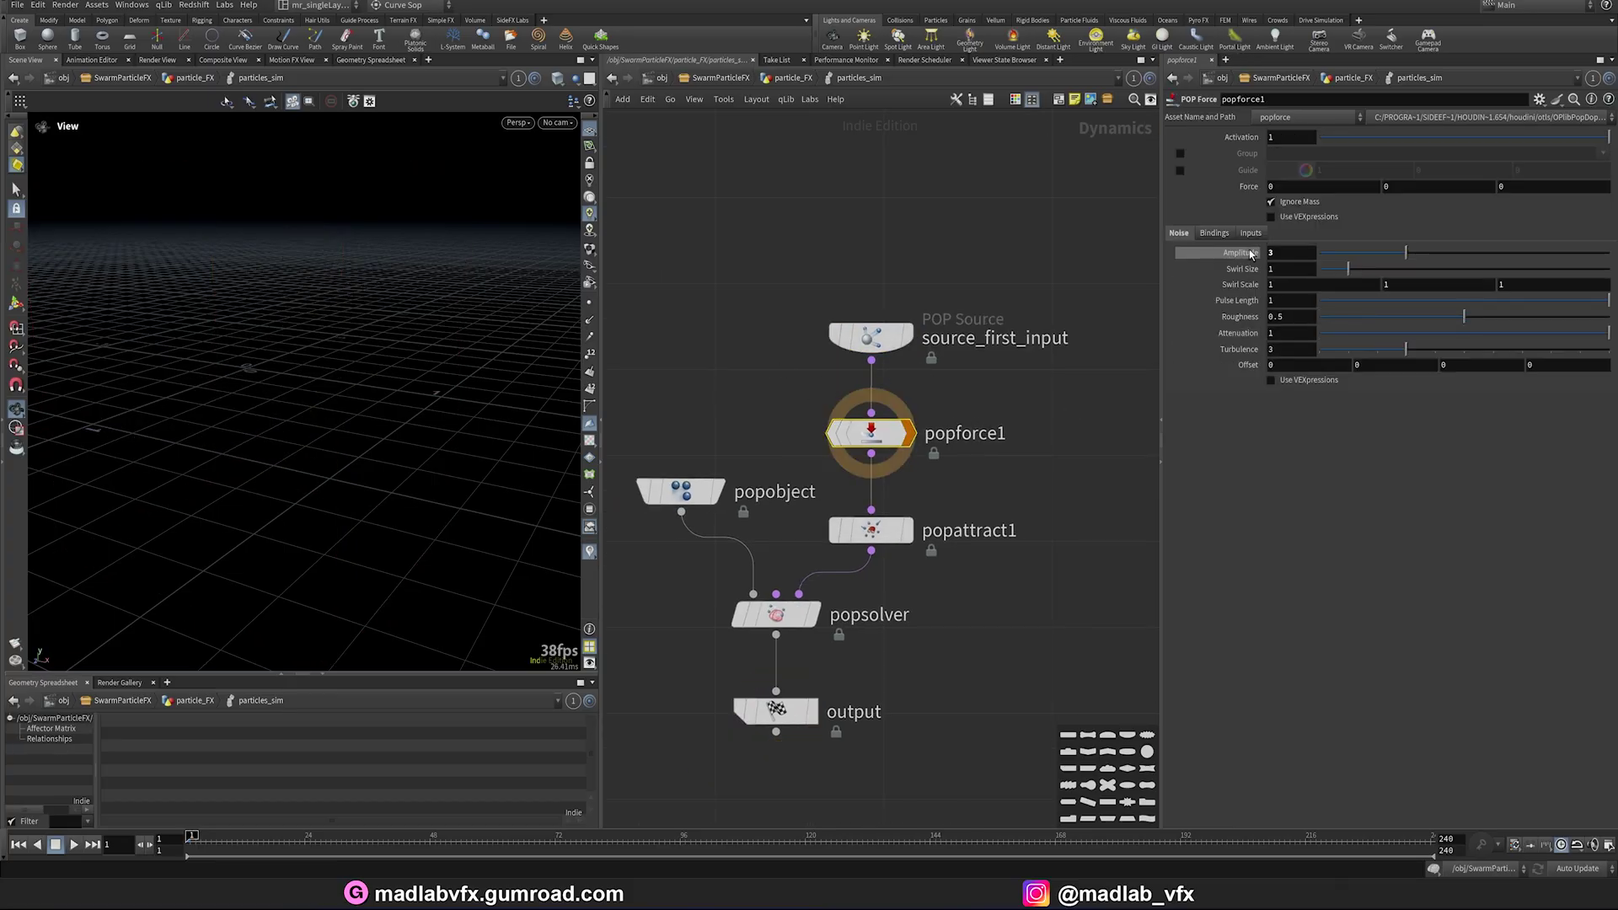
pyautogui.moveTo(1078, 361); pyautogui.dragTo(1088, 354, button='middle')
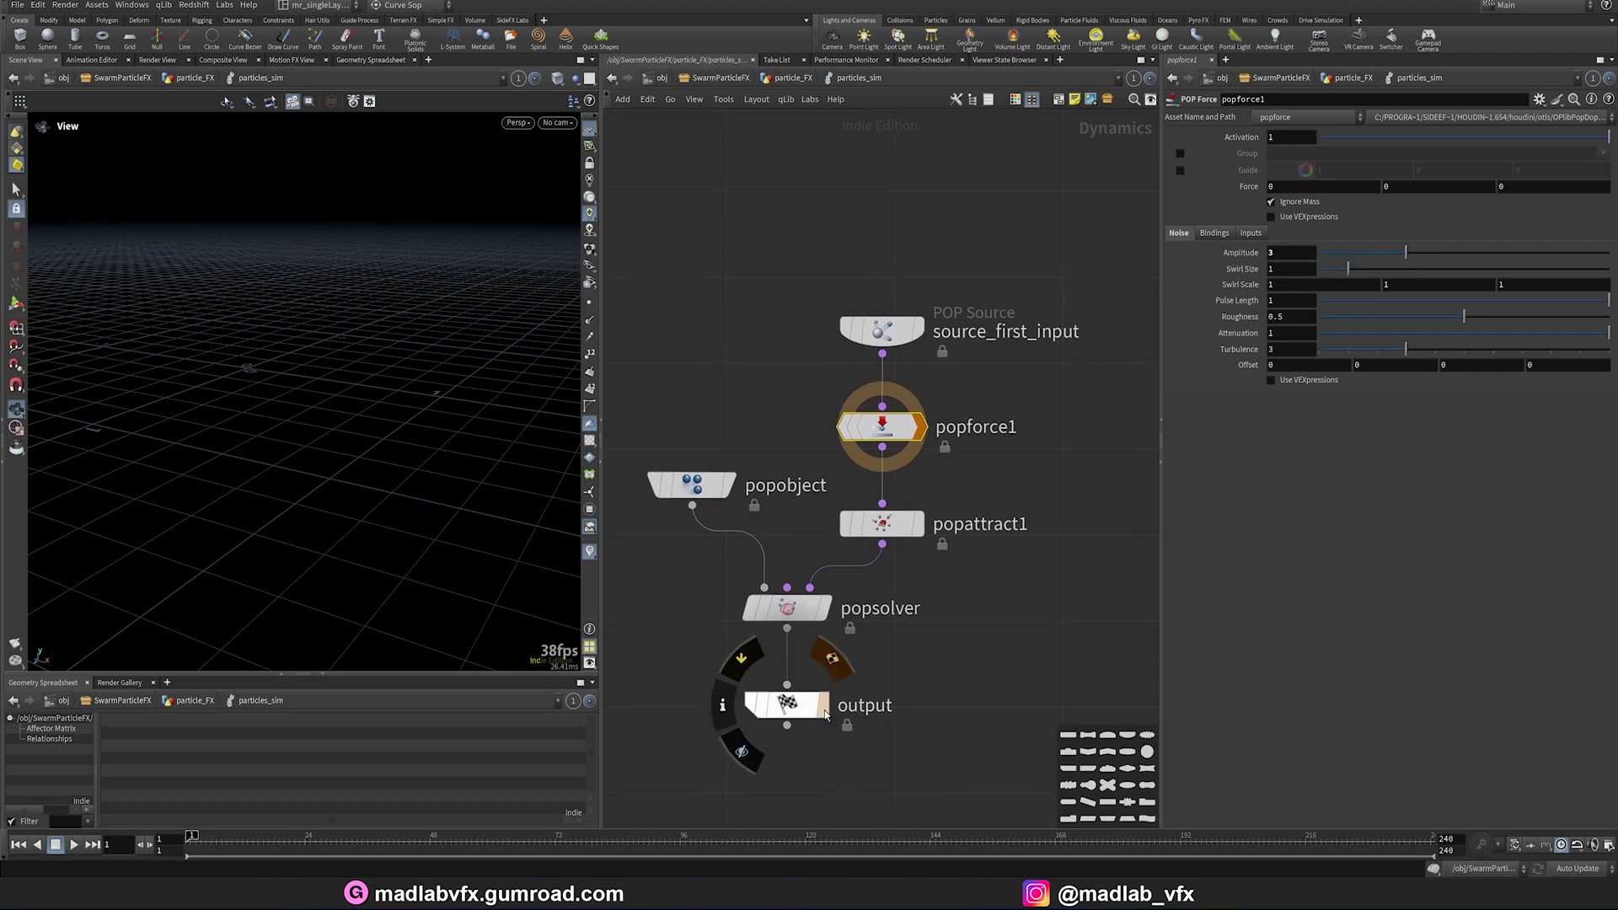
pyautogui.click(823, 705)
pyautogui.click(878, 524)
pyautogui.moveTo(500, 431); pyautogui.dragTo(403, 431)
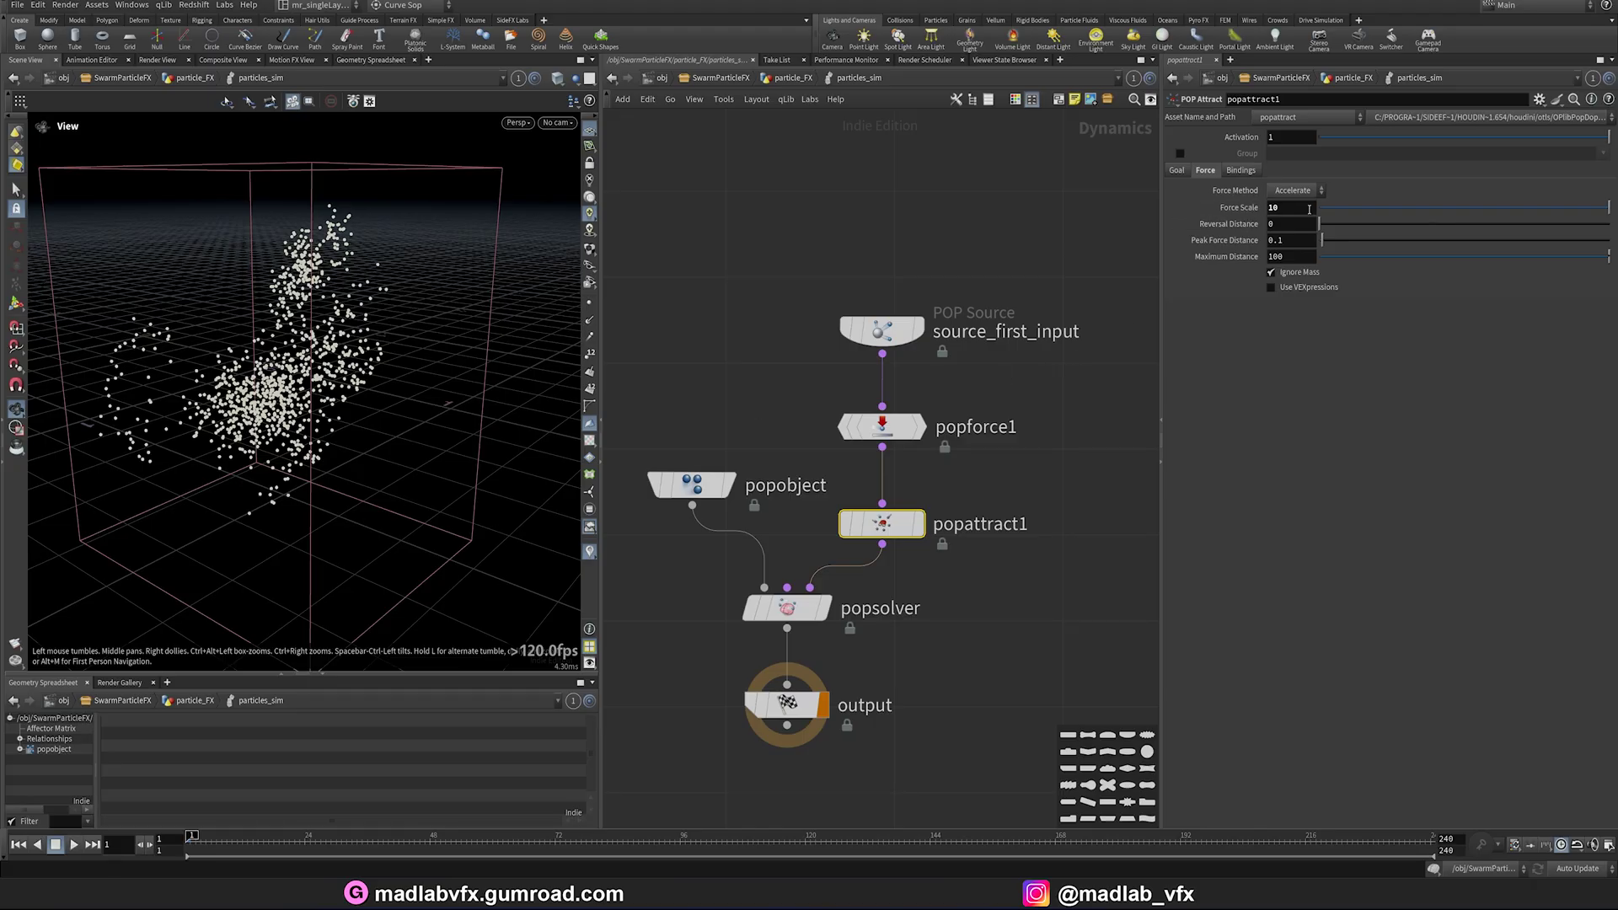
pyautogui.moveTo(993, 559); pyautogui.dragTo(949, 318, button='middle')
pyautogui.press('u')
# Step: Display cache_particles and inspect the imported data on dopimportfield1
pyautogui.scroll(3, 949, 319)
pyautogui.click(910, 559)
pyautogui.moveTo(408, 488)
pyautogui.mouseDown()
pyautogui.moveTo(399, 449)
pyautogui.moveTo(397, 510)
pyautogui.mouseUp()
pyautogui.moveTo(913, 408); pyautogui.dragTo(847, 439, button='middle')
pyautogui.click(791, 396)
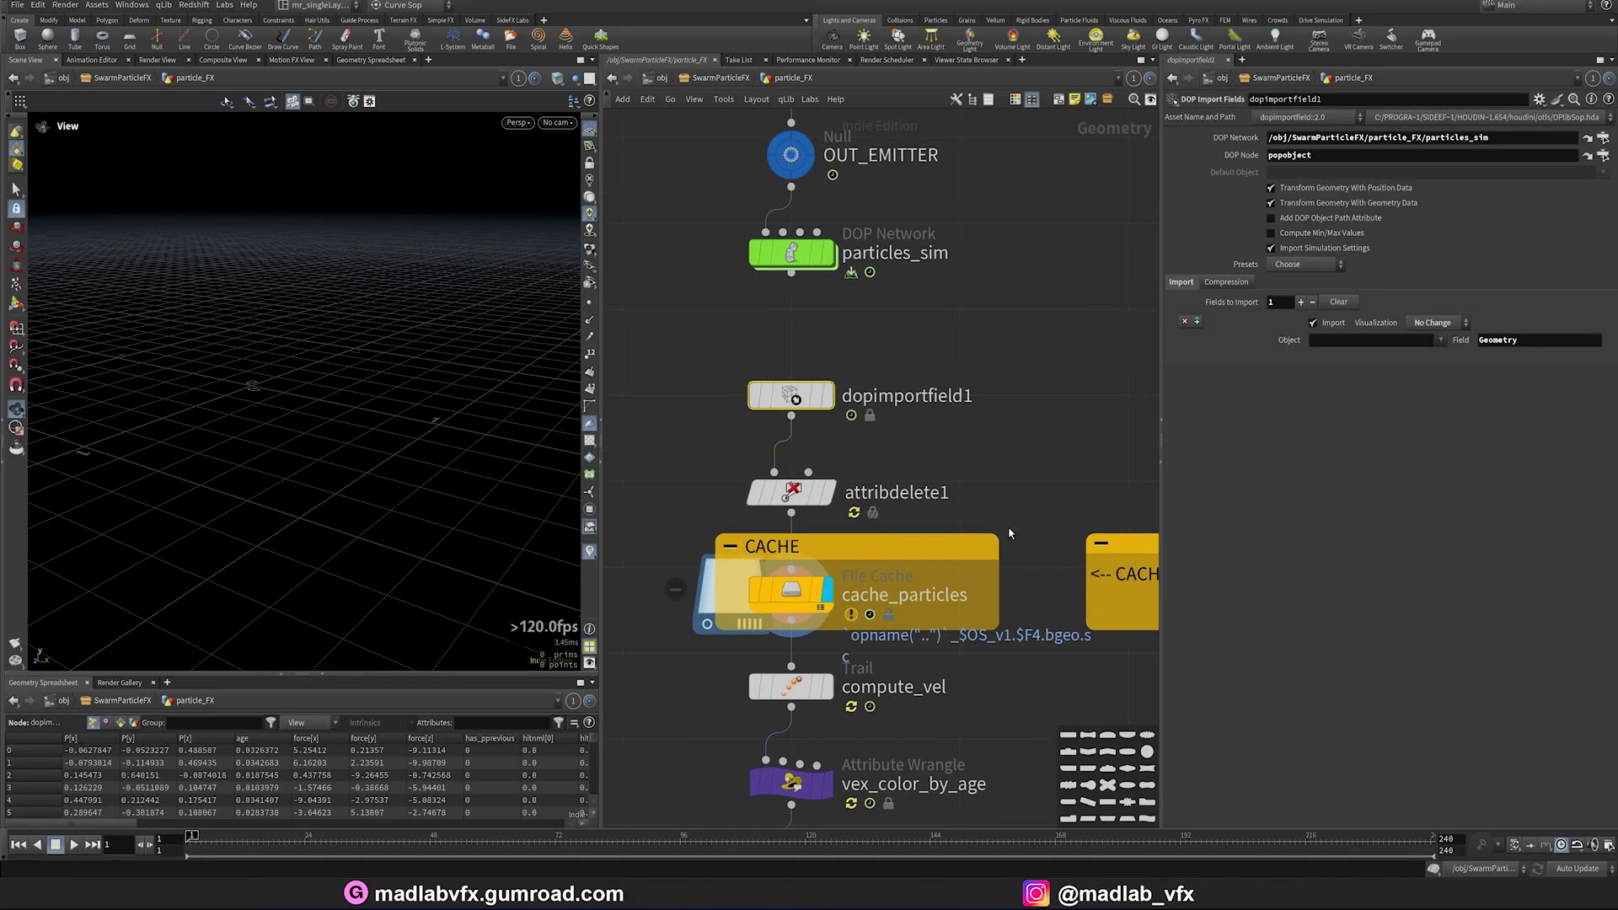
# Step: Save cache_particles to disk and play back the cached particle swarm
pyautogui.click(851, 588)
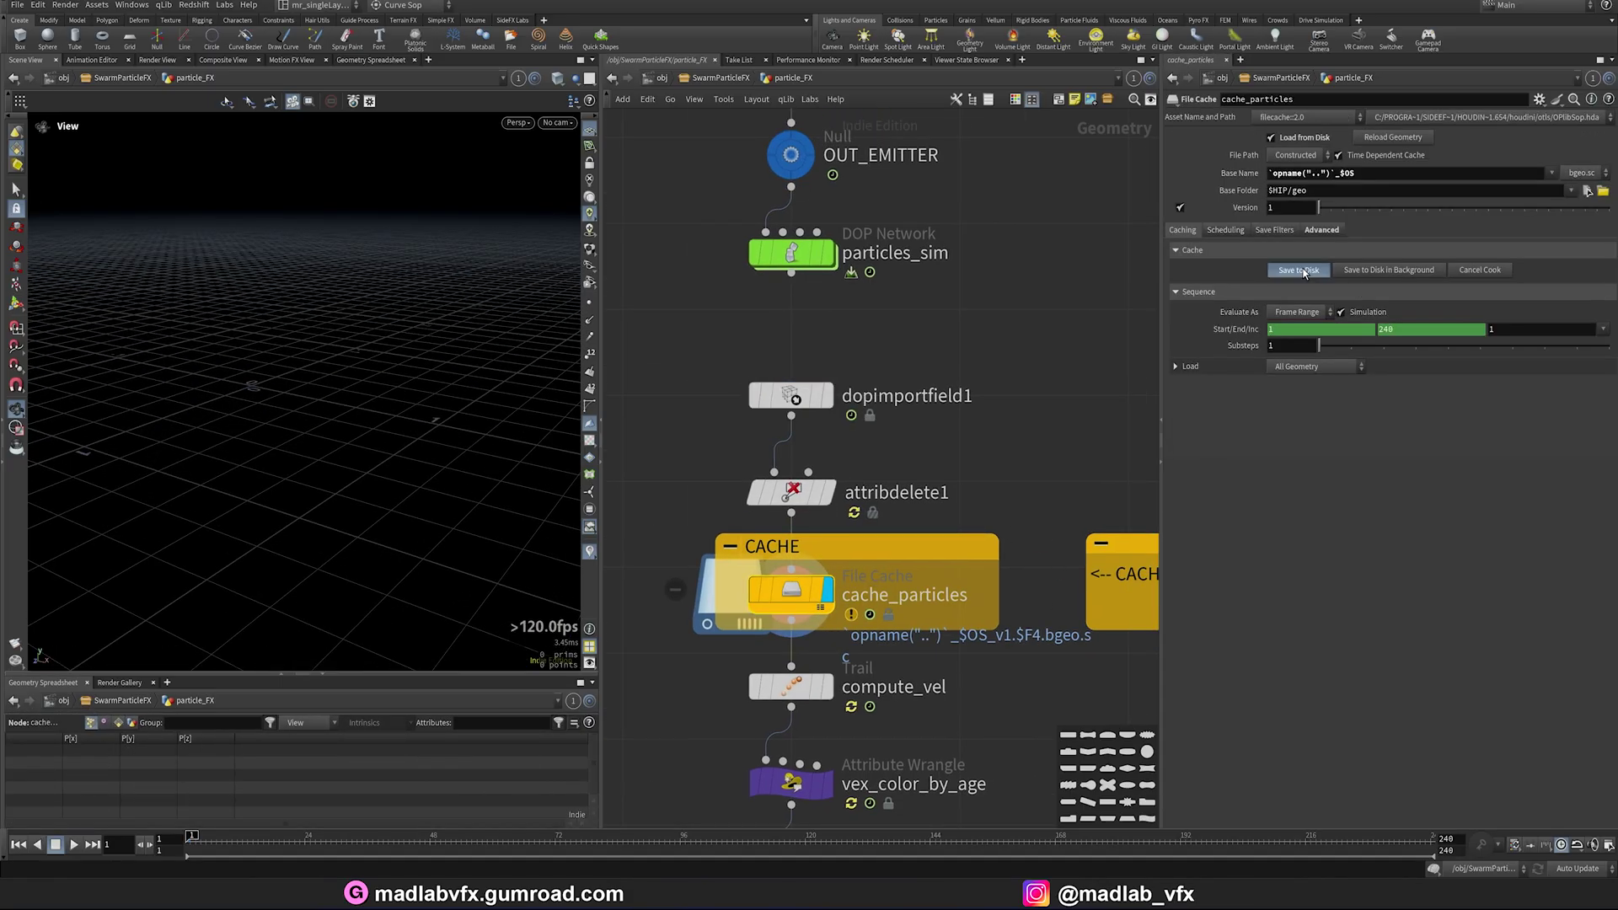
pyautogui.click(1299, 270)
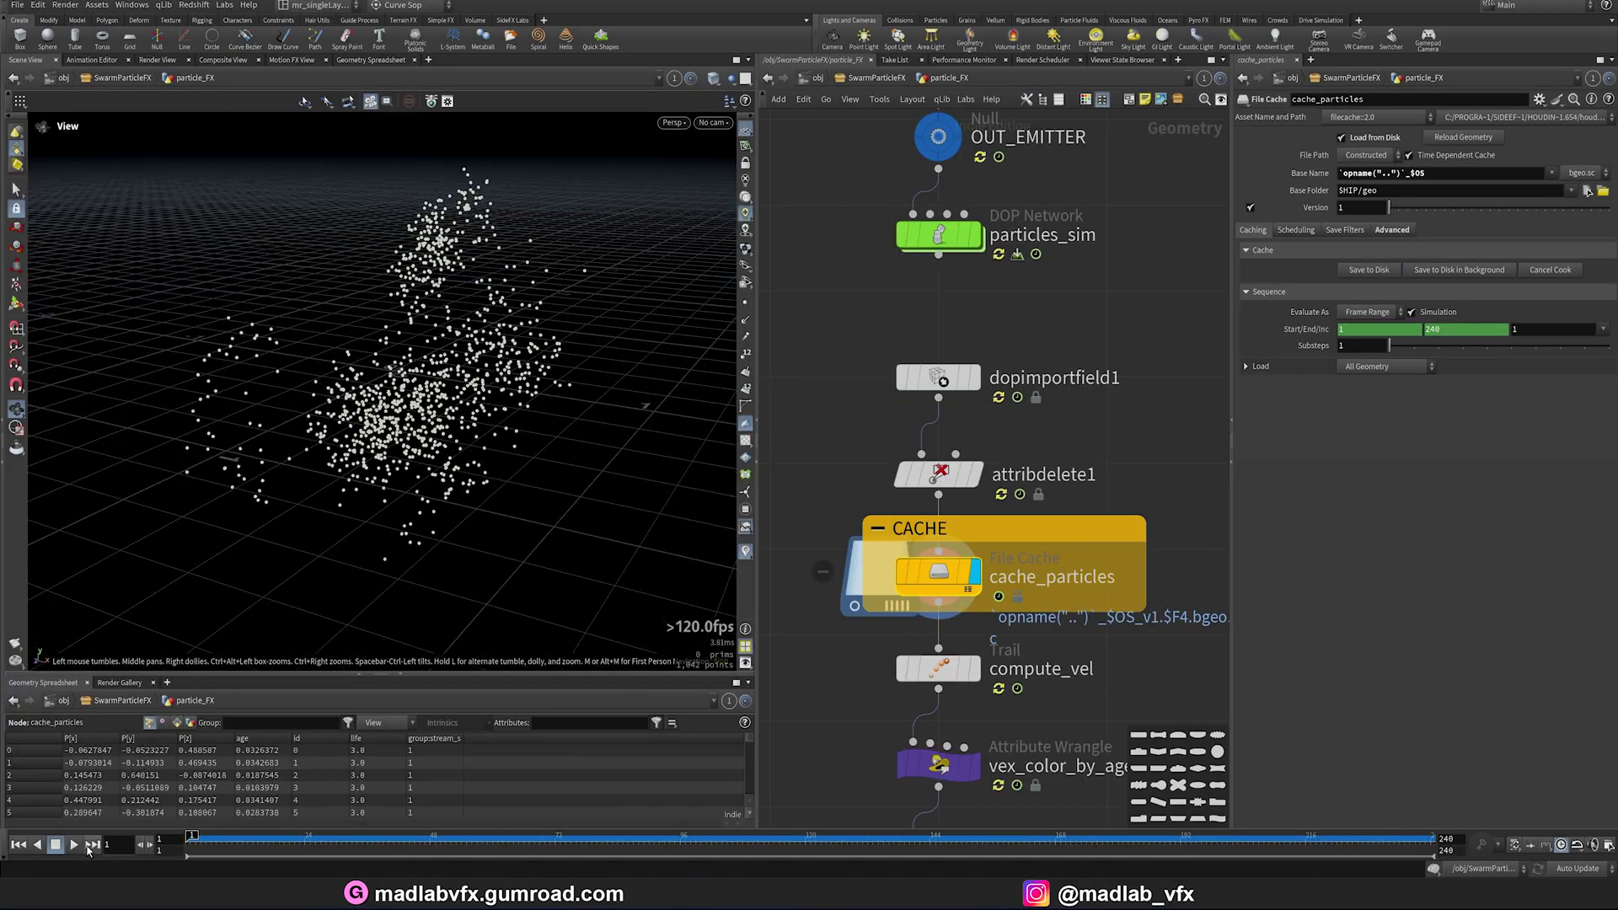
pyautogui.click(75, 844)
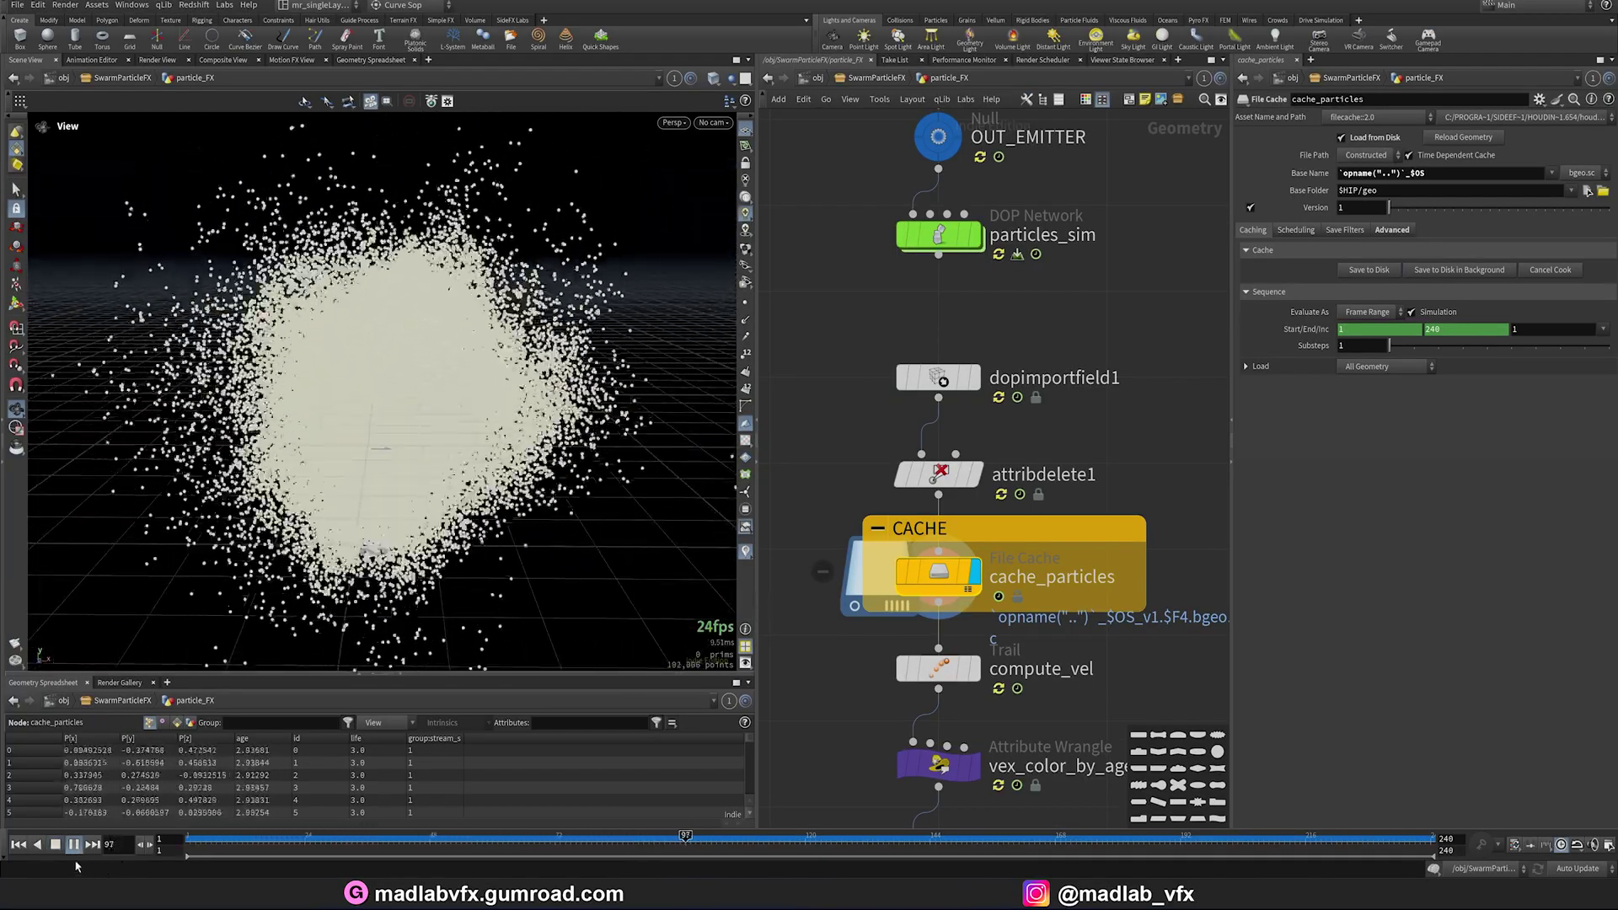
pyautogui.click(194, 837)
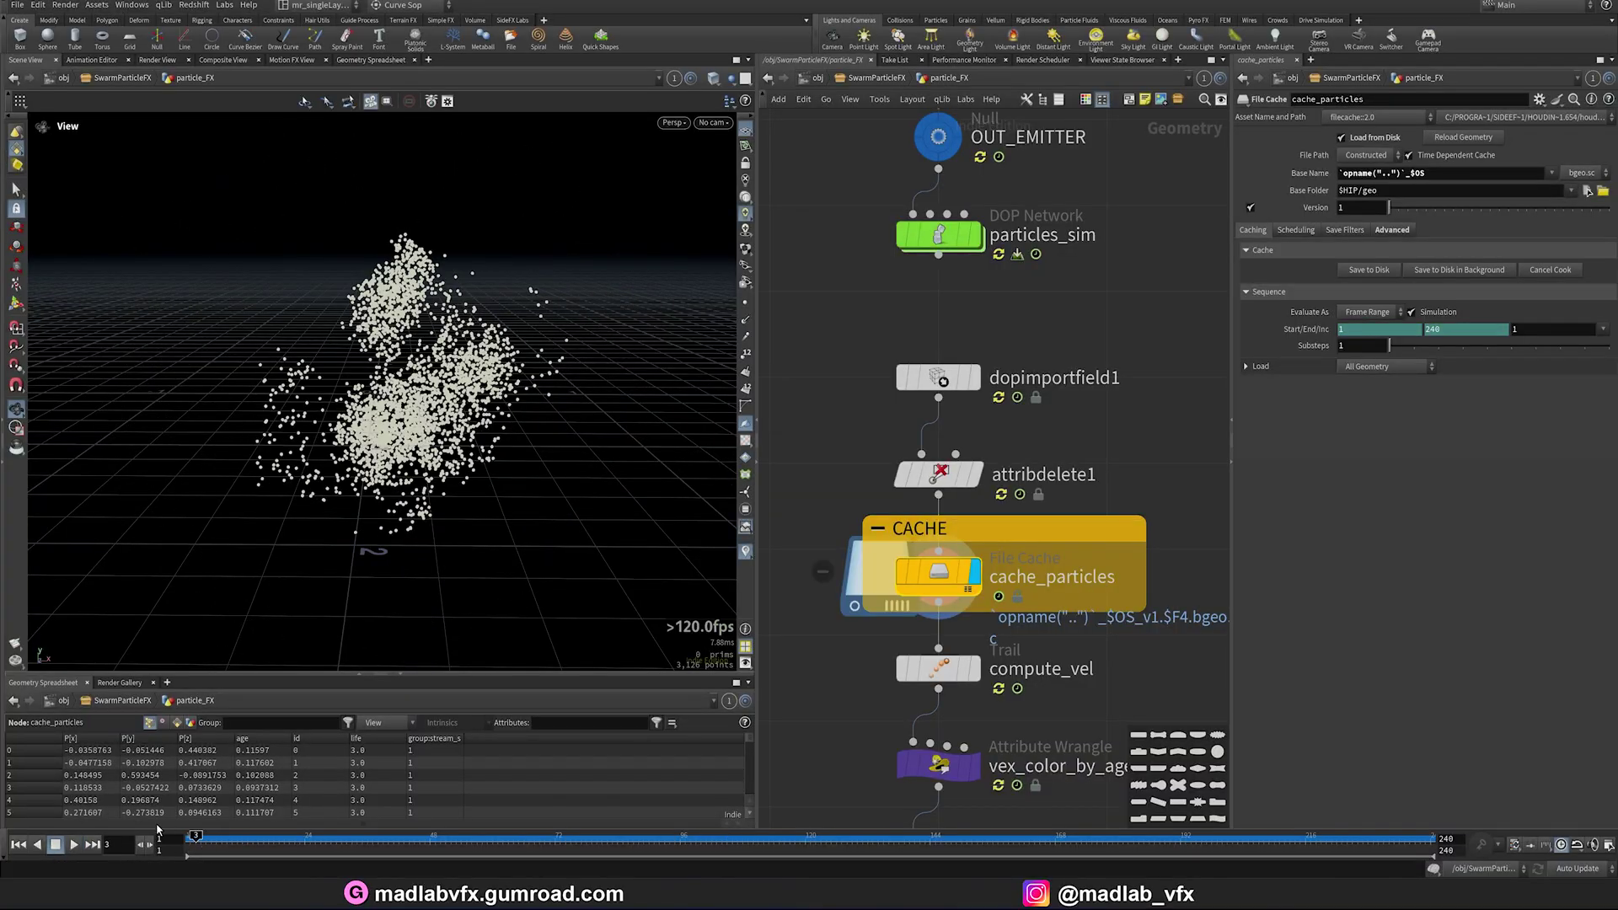
pyautogui.click(76, 846)
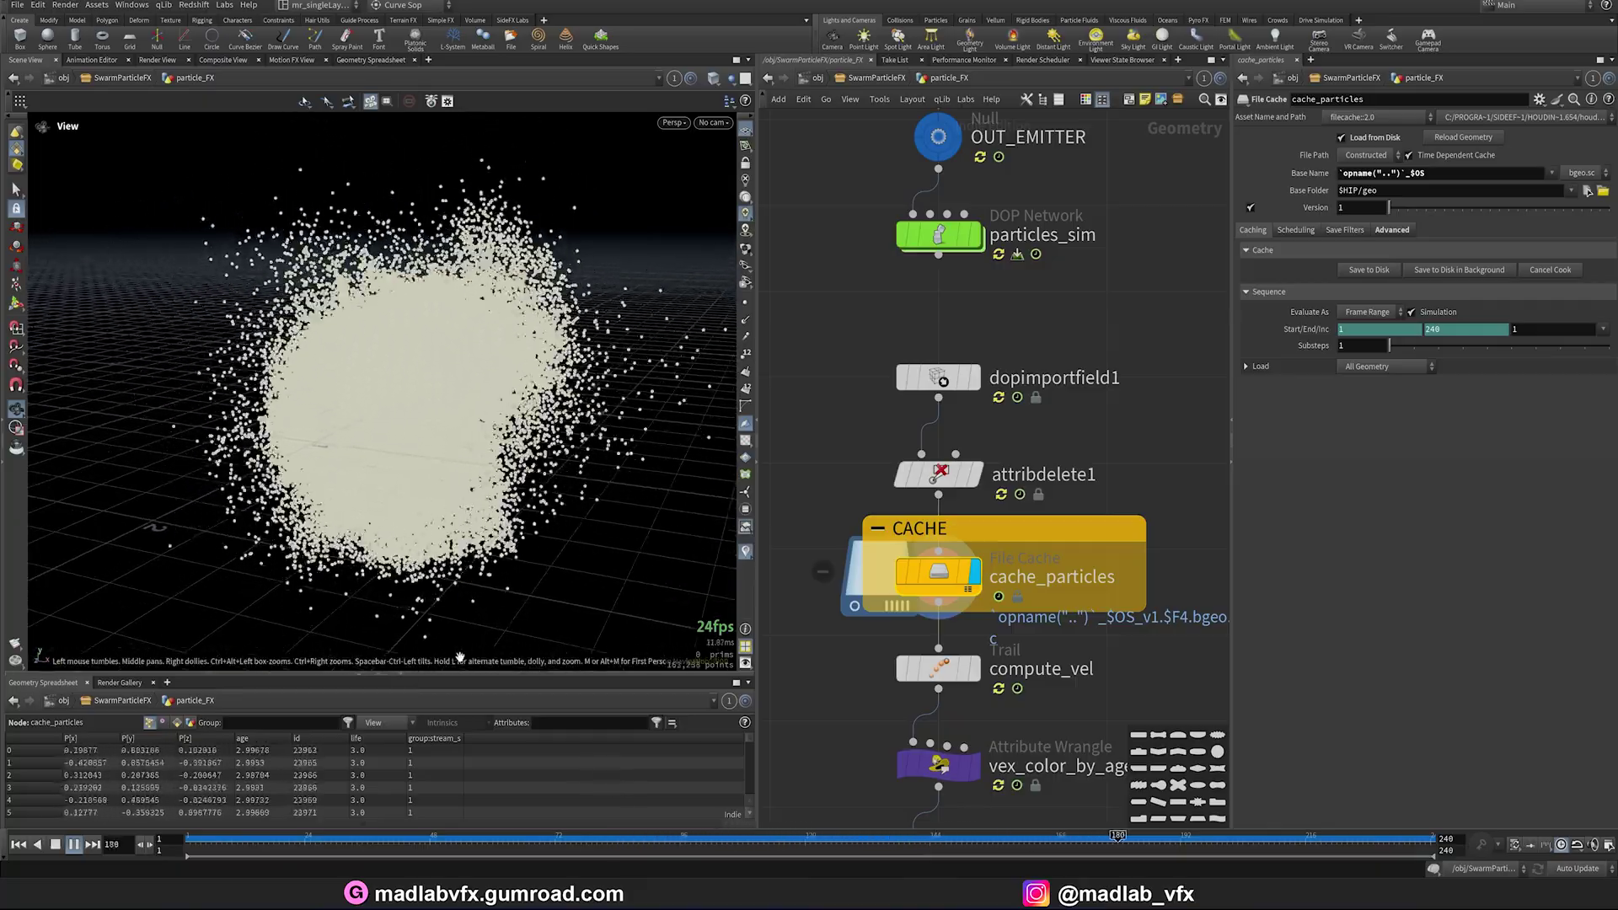
pyautogui.click(74, 845)
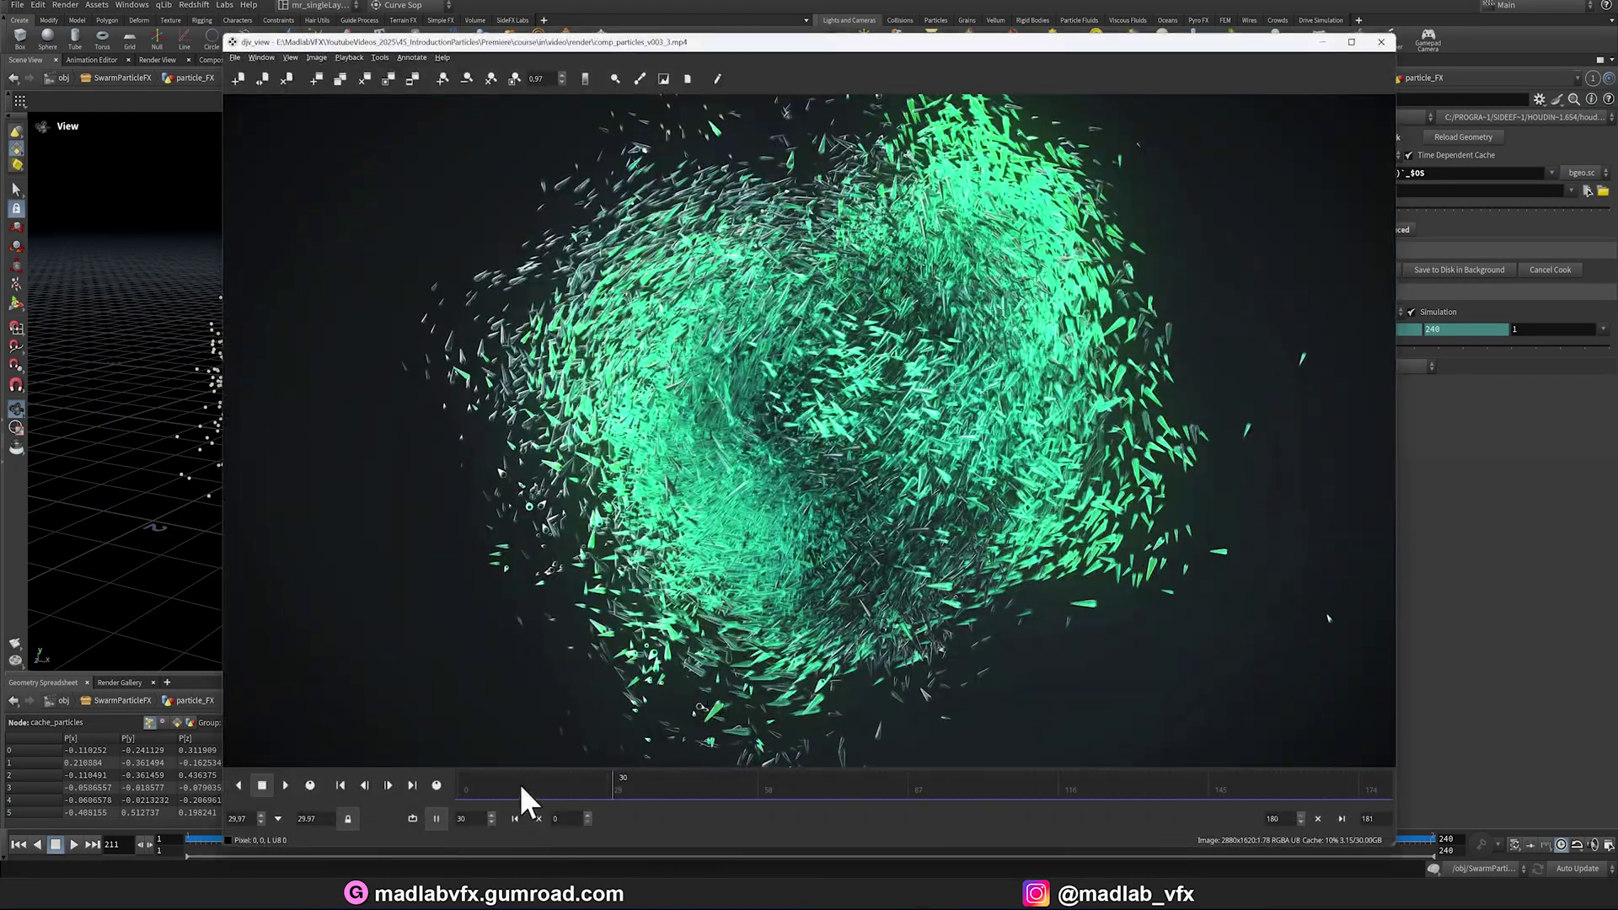
pyautogui.click(519, 784)
pyautogui.click(286, 787)
pyautogui.click(262, 785)
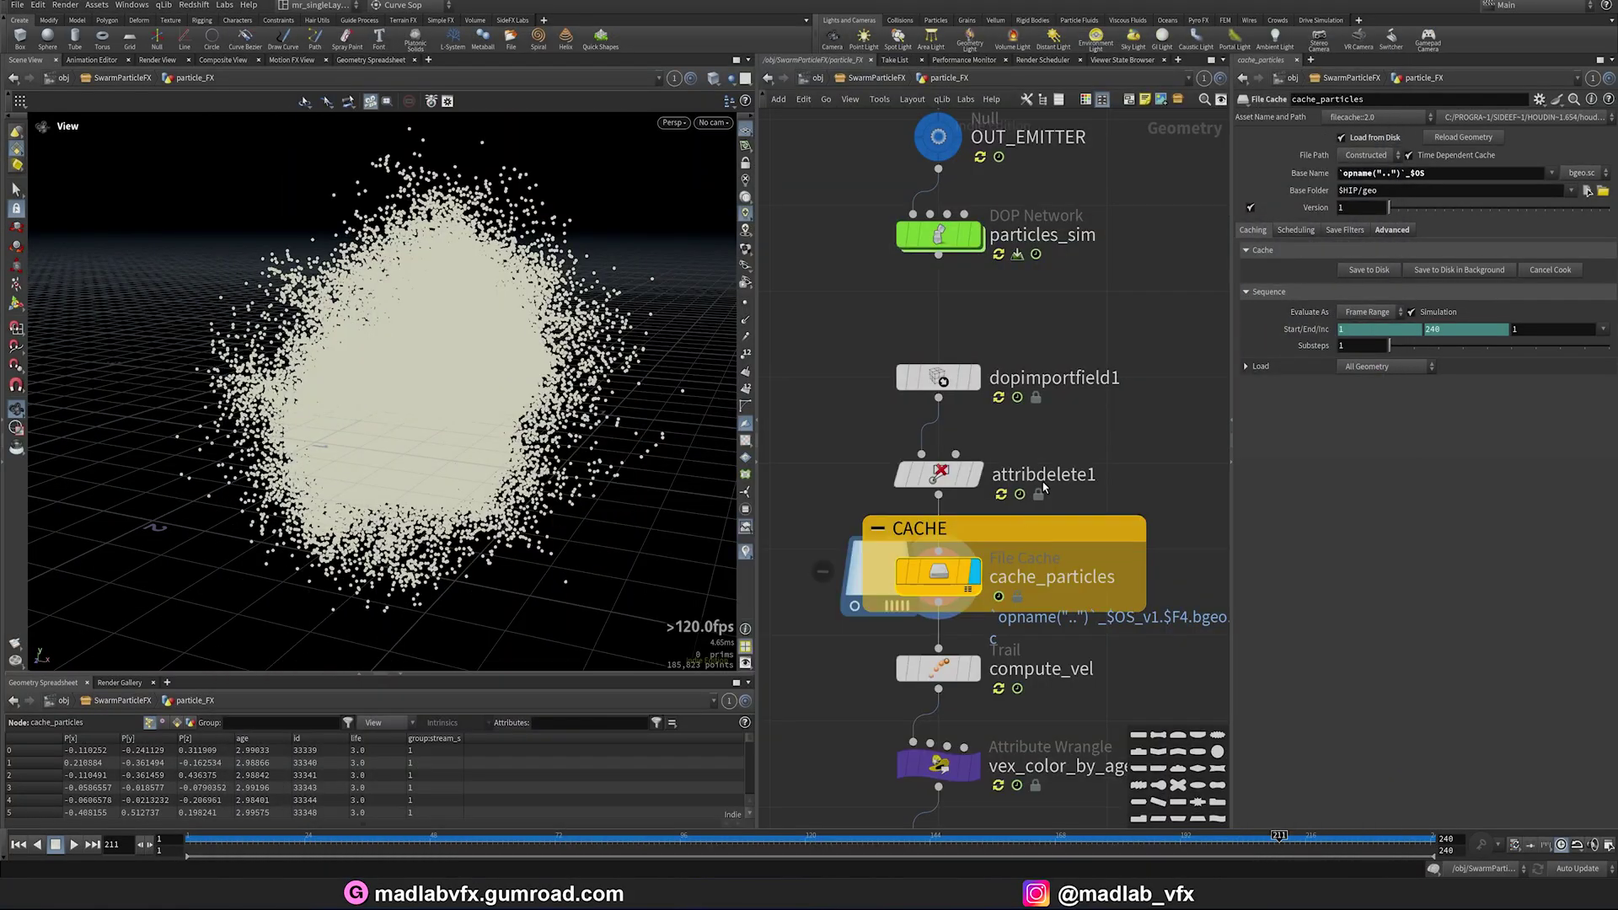
pyautogui.moveTo(923, 263); pyautogui.dragTo(910, 421, button='middle')
pyautogui.doubleClick(908, 421)
pyautogui.press('Down')
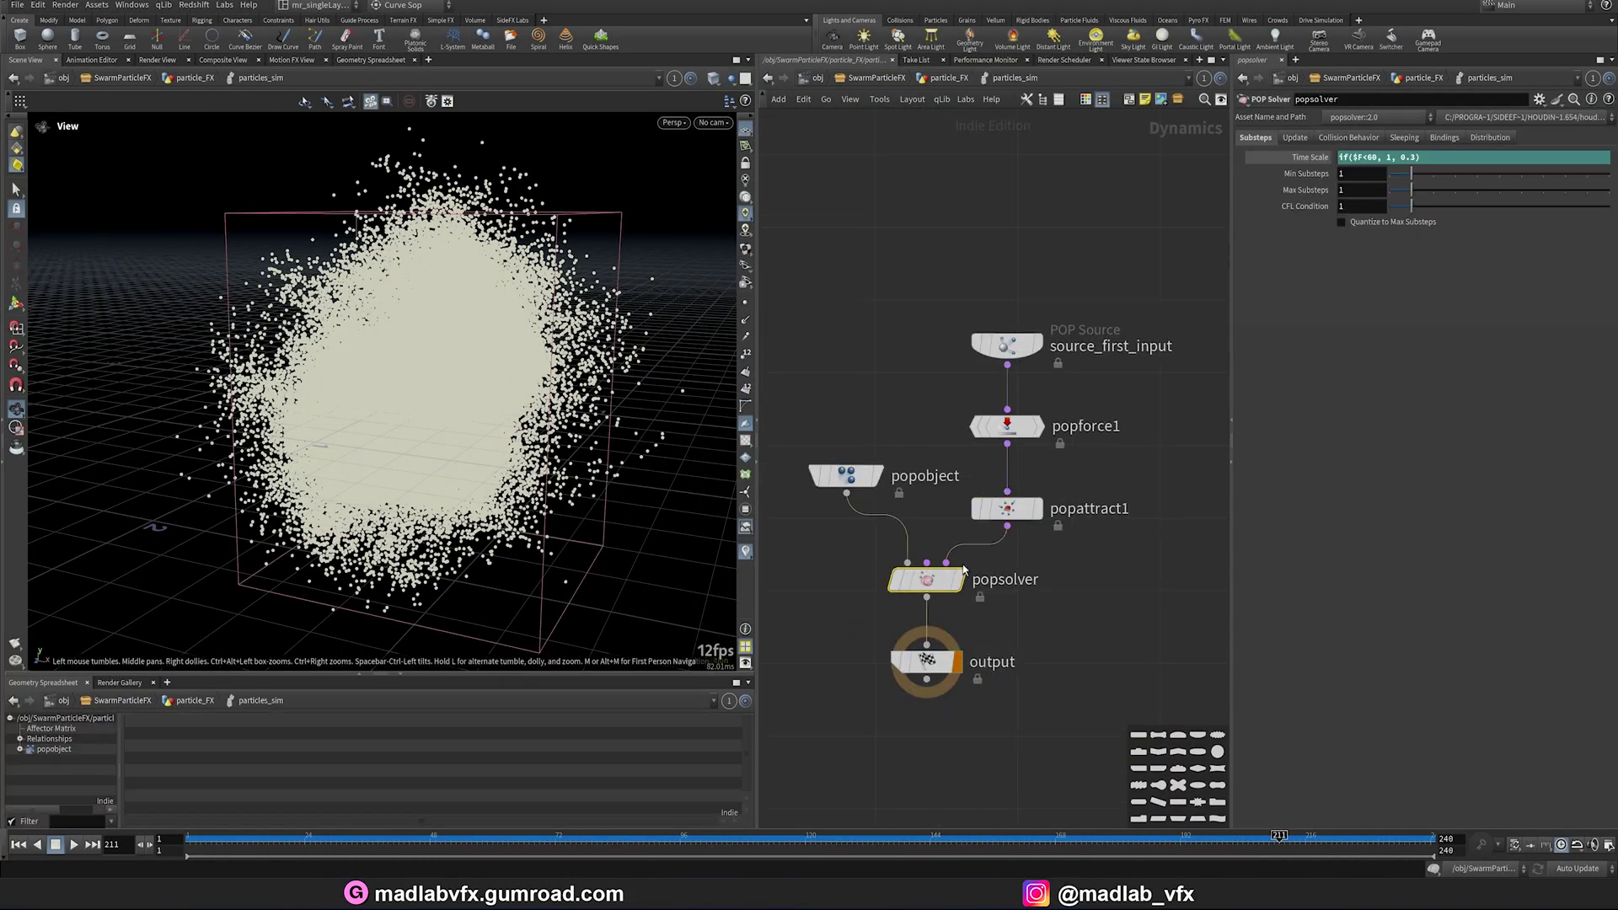
pyautogui.moveTo(1239, 252); pyautogui.dragTo(1184, 256)
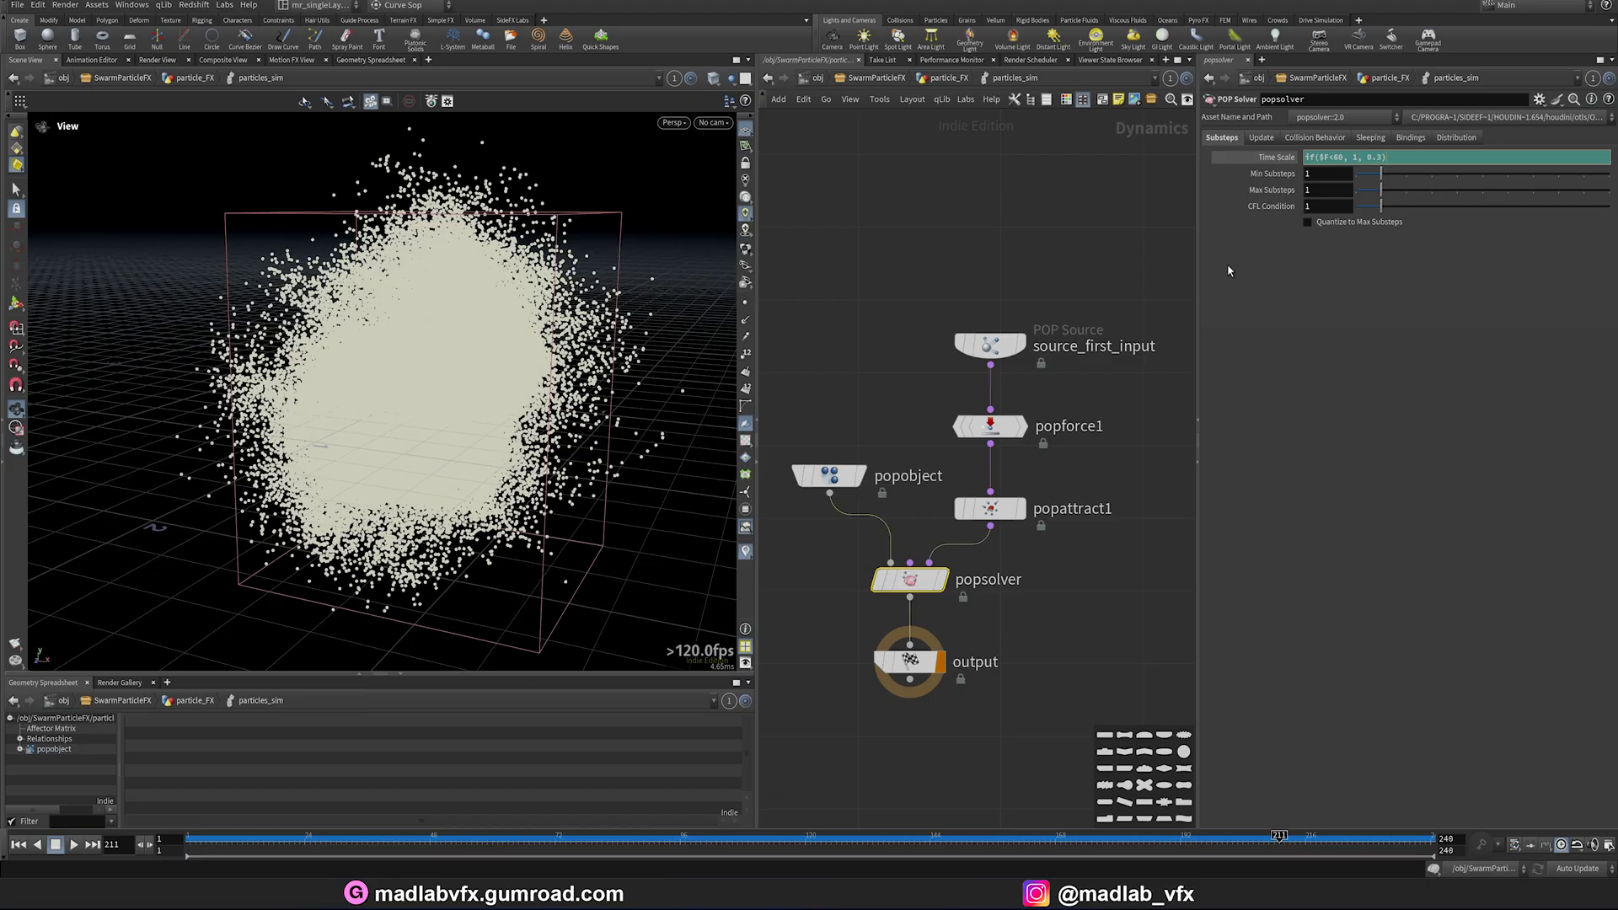
pyautogui.press('u')
pyautogui.moveTo(1049, 536); pyautogui.dragTo(1054, 371, button='middle')
# Step: Display the compute_vel node and widen the network editor
pyautogui.moveTo(989, 628); pyautogui.dragTo(985, 566, button='middle')
pyautogui.scroll(1, 985, 565)
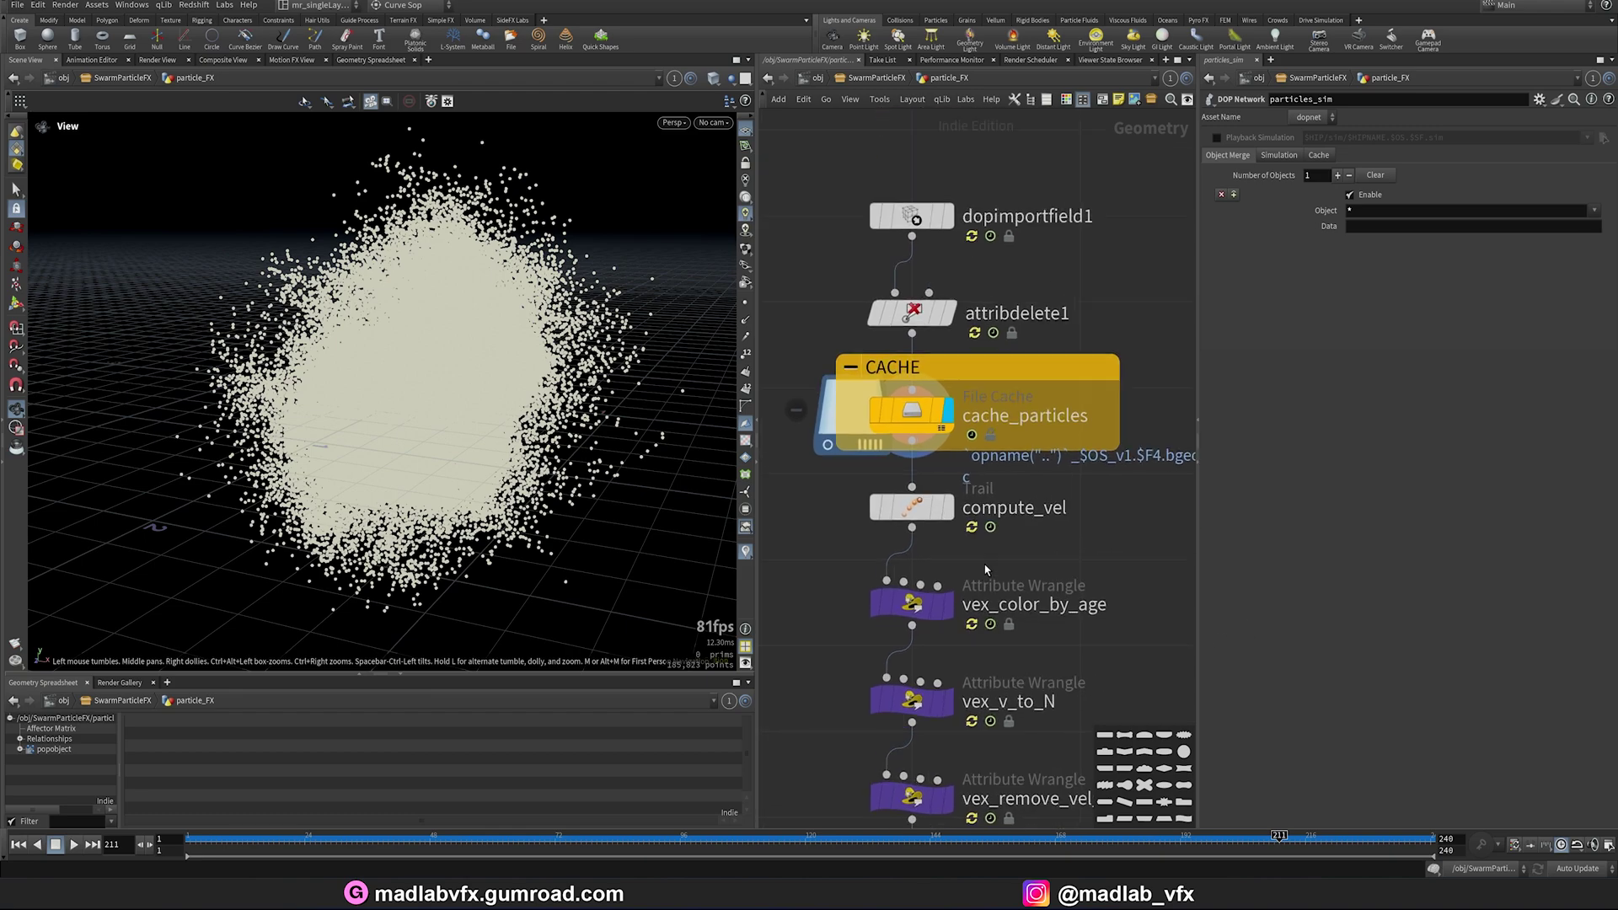
pyautogui.click(927, 507)
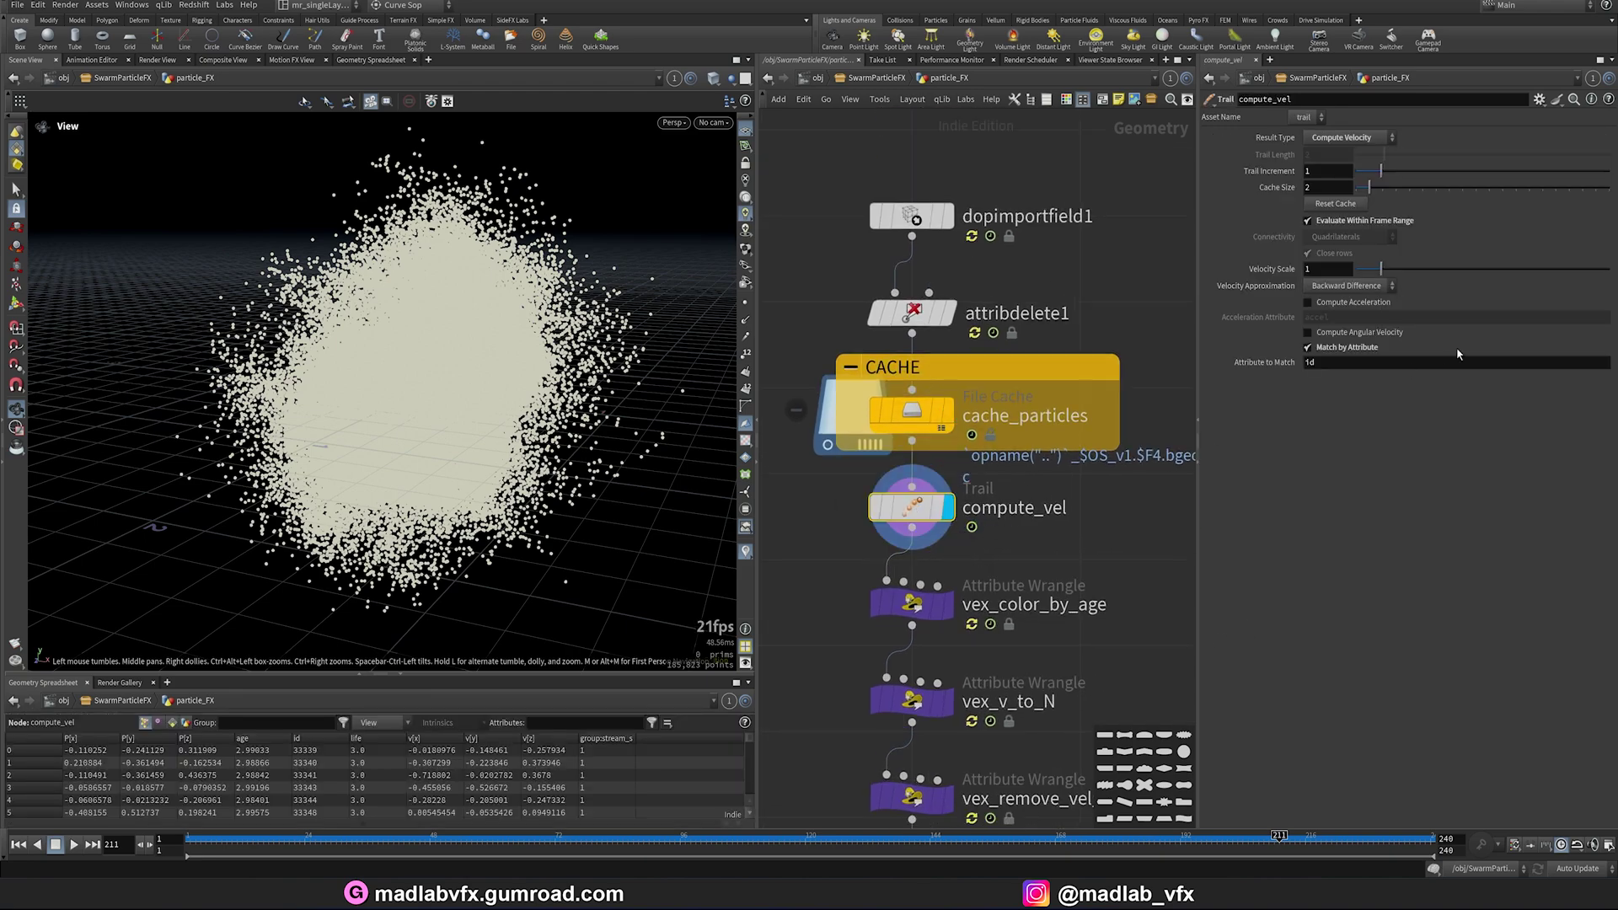
pyautogui.moveTo(1037, 527); pyautogui.dragTo(1029, 316, button='middle')
pyautogui.moveTo(761, 589); pyautogui.dragTo(727, 589)
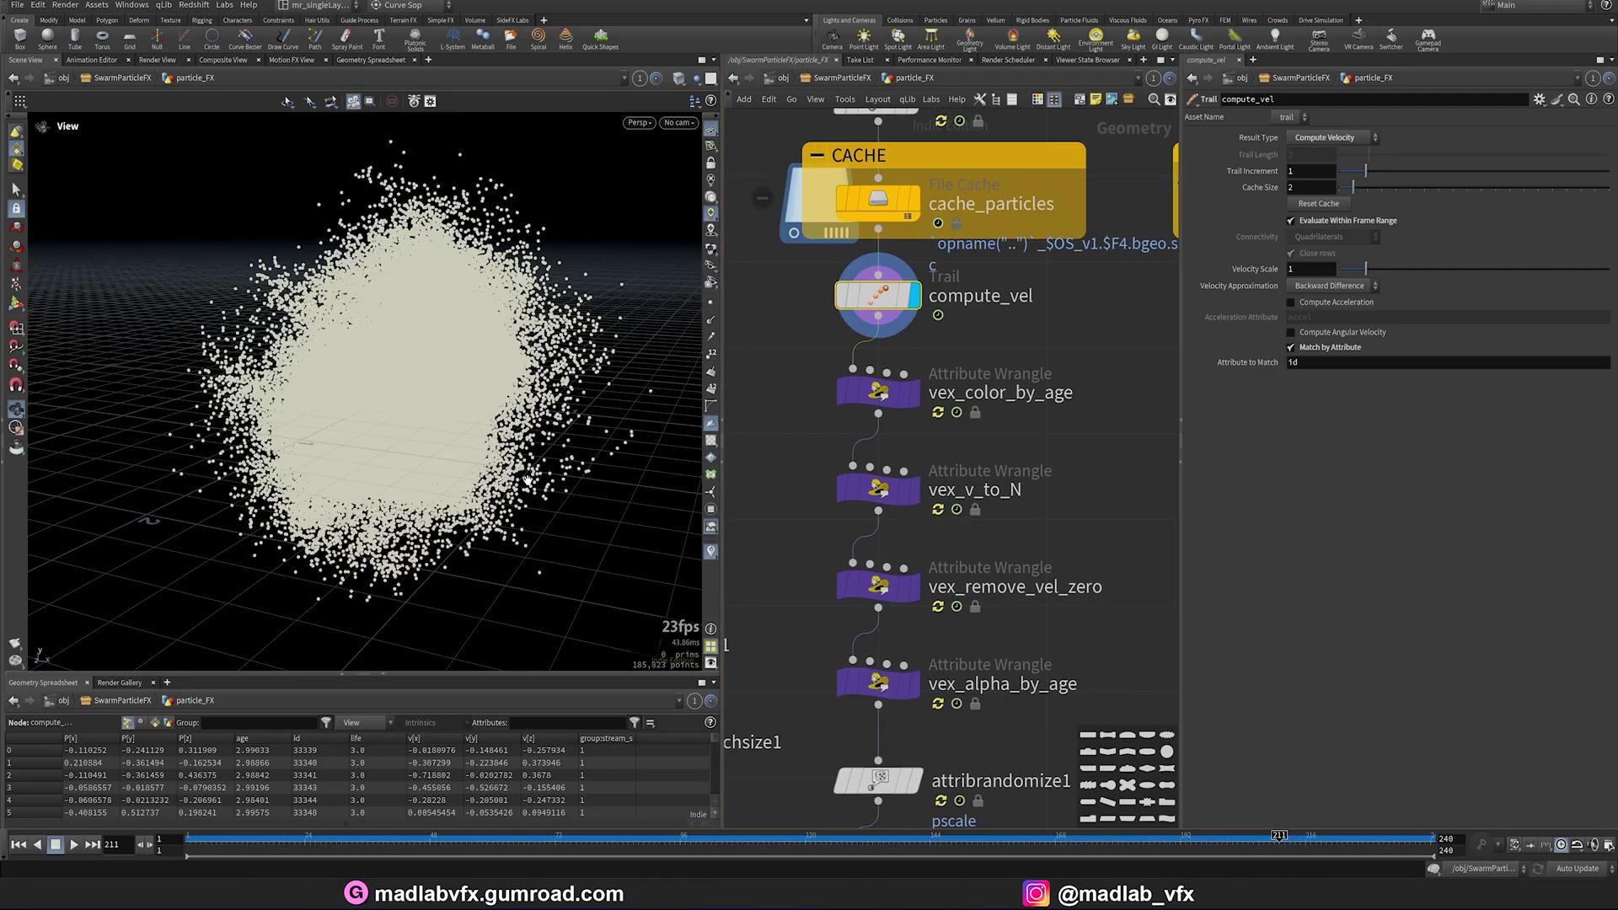
pyautogui.moveTo(491, 463); pyautogui.dragTo(477, 468, button='middle')
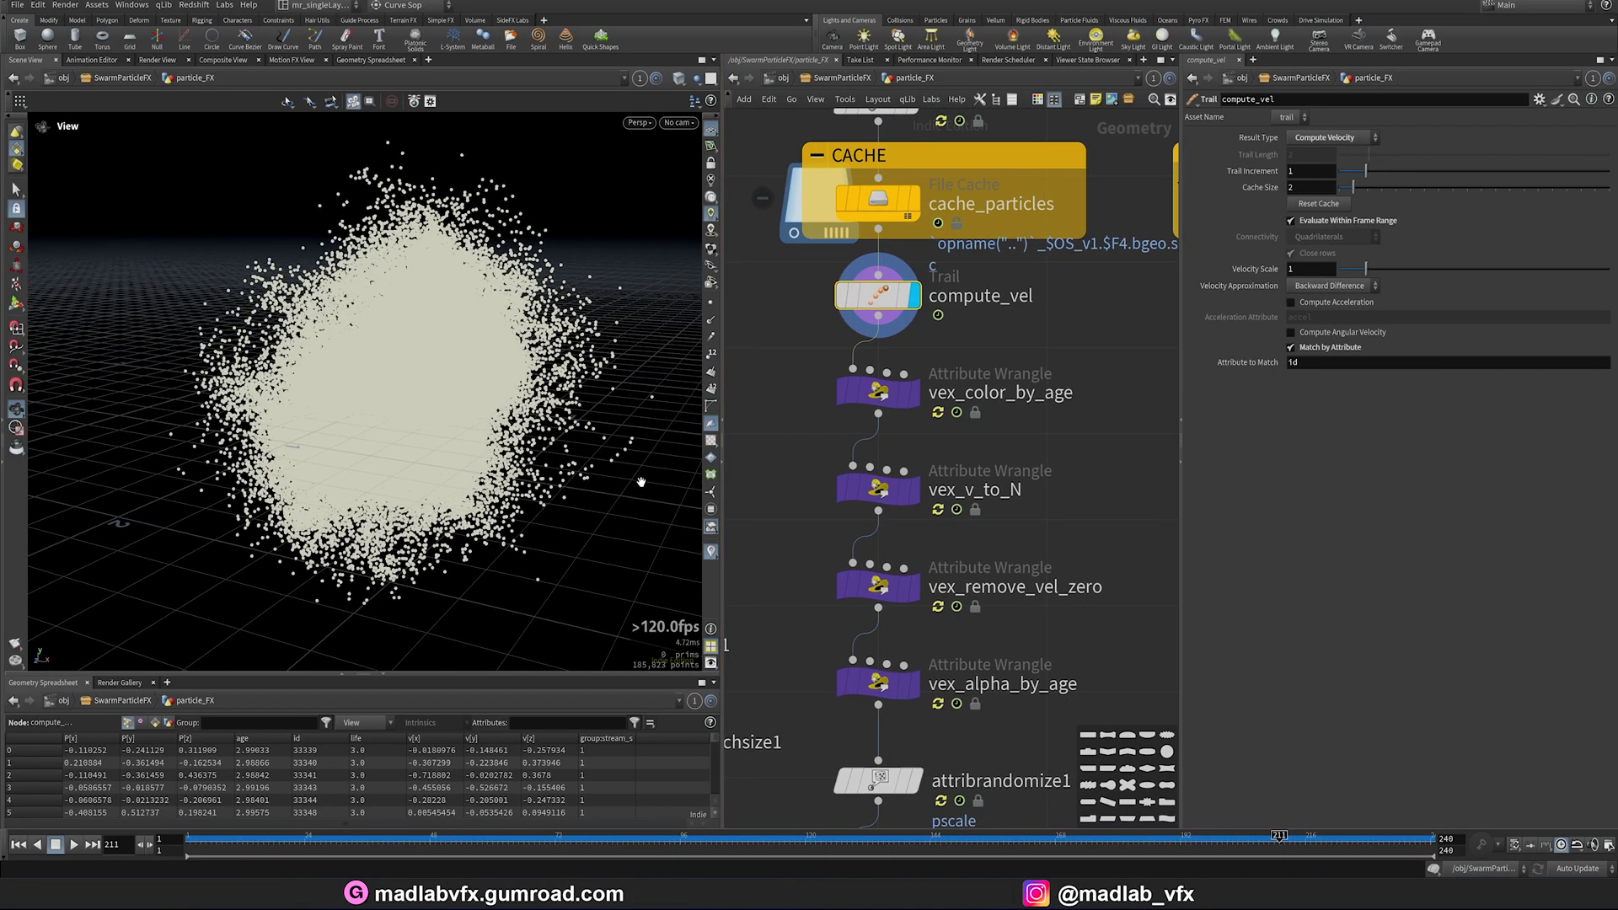
# Step: Display vex_color_by_age with its code enlarged, then vex_v_to_N
pyautogui.click(917, 396)
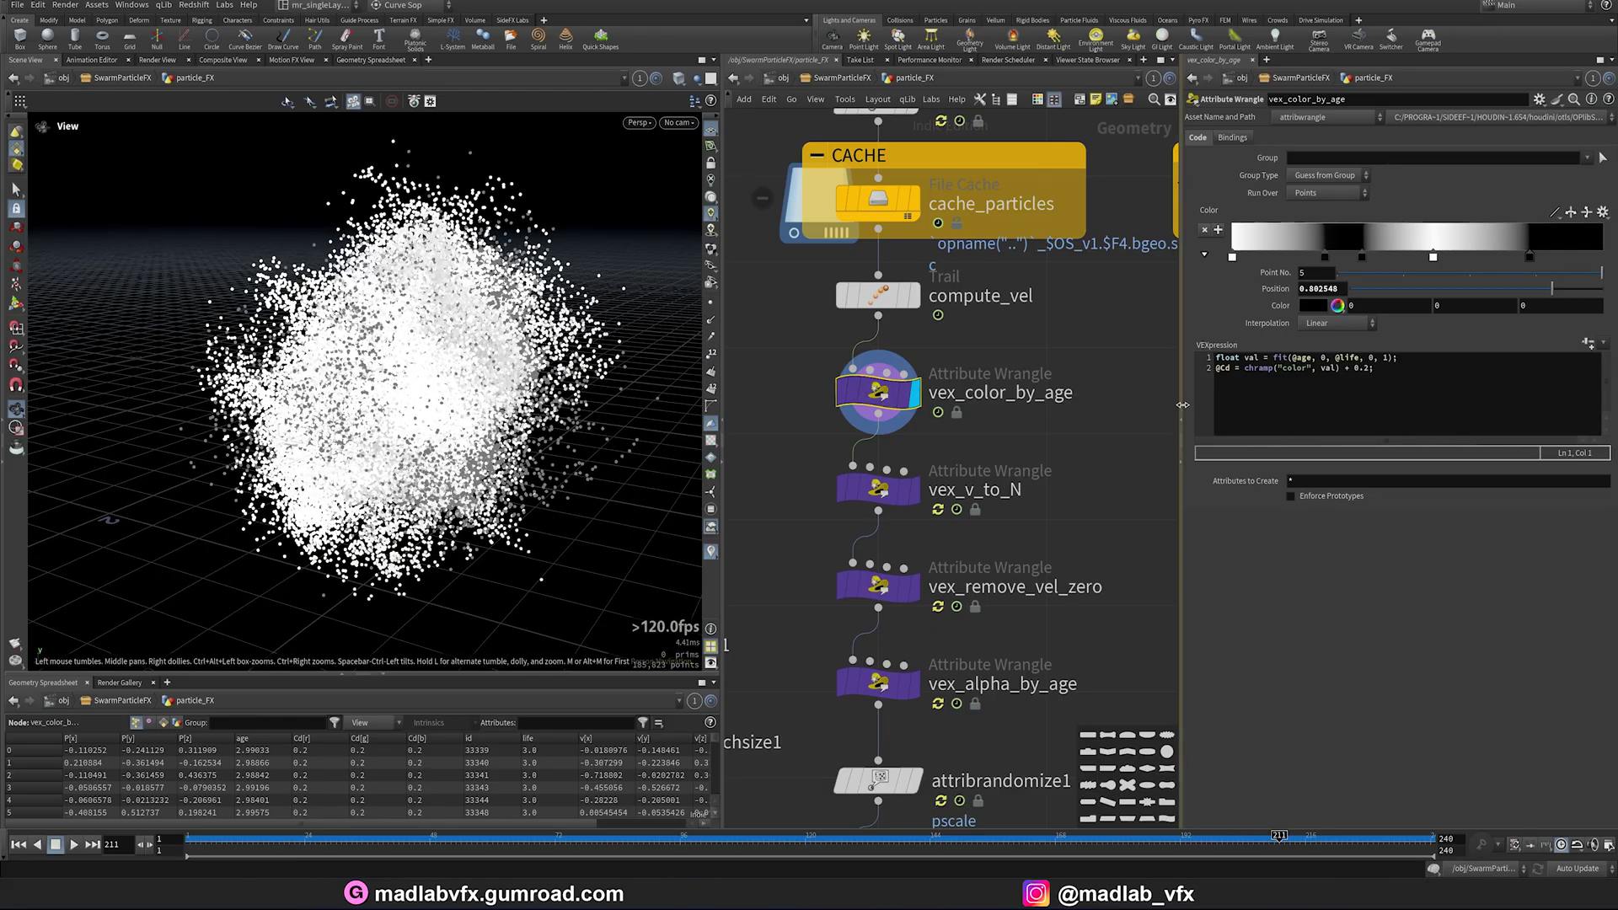
pyautogui.moveTo(1182, 405); pyautogui.dragTo(1119, 413)
pyautogui.moveTo(622, 410); pyautogui.dragTo(659, 387)
pyautogui.keyDown('ctrl'); pyautogui.scroll(3, 1264, 407); pyautogui.keyUp('ctrl')
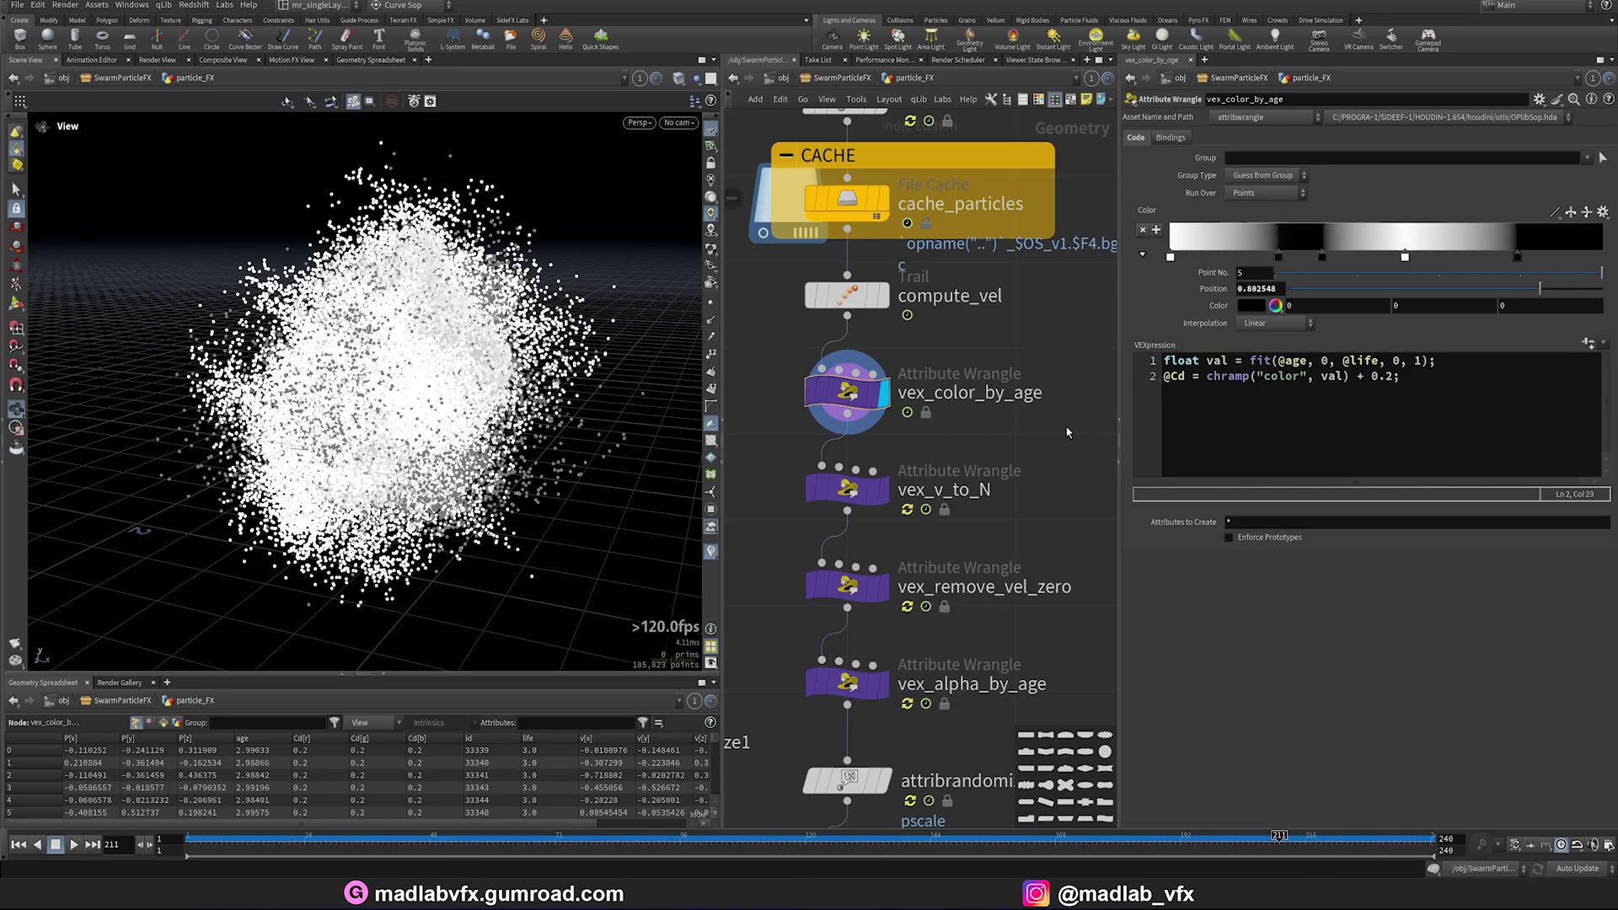
pyautogui.moveTo(1059, 428); pyautogui.dragTo(1087, 408, button='middle')
pyautogui.click(875, 462)
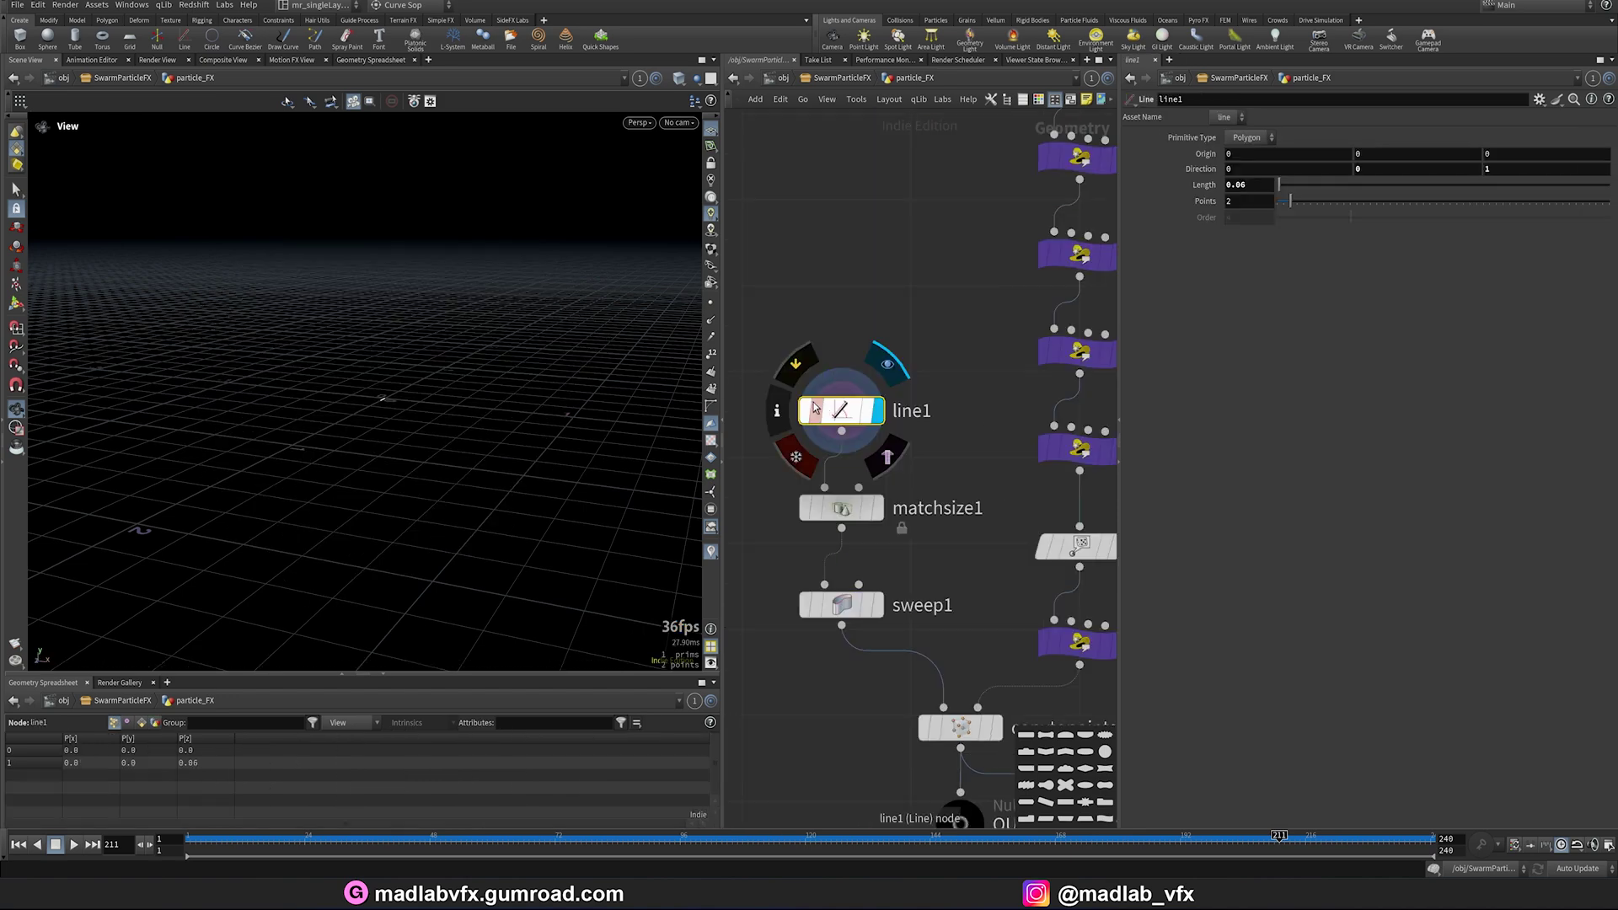
# Step: Frame line1 and display the resized line from matchsize1
pyautogui.moveTo(471, 354); pyautogui.dragTo(491, 424)
pyautogui.press('f')
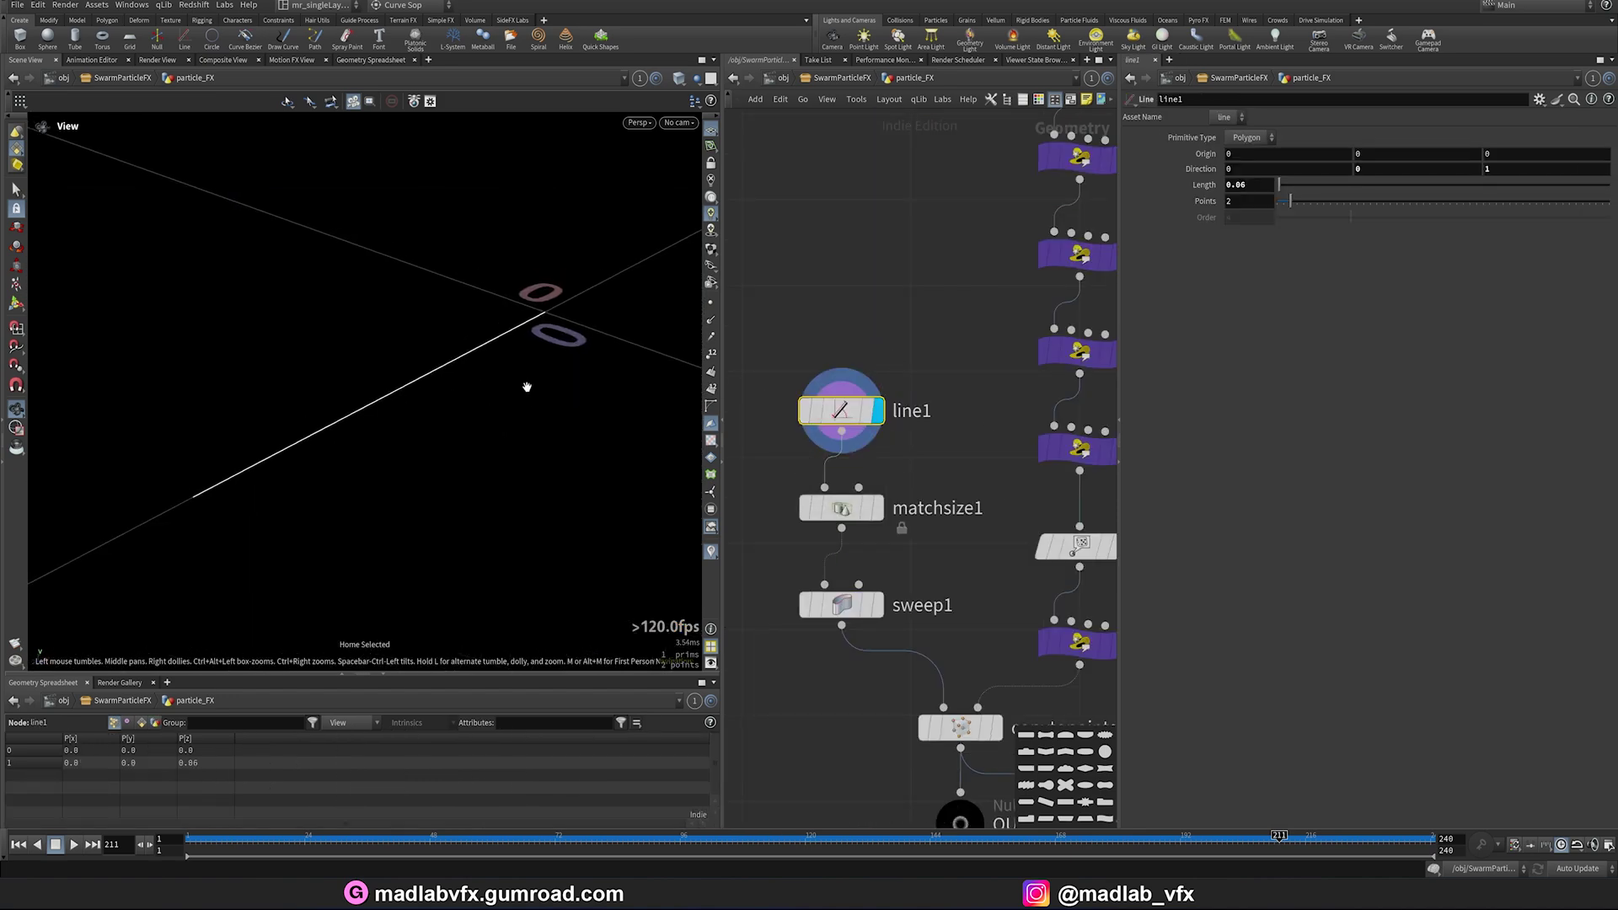
pyautogui.moveTo(906, 411); pyautogui.dragTo(882, 388, button='middle')
pyautogui.click(853, 484)
pyautogui.click(819, 485)
pyautogui.moveTo(512, 408)
pyautogui.mouseDown()
pyautogui.moveTo(418, 436)
pyautogui.moveTo(523, 412)
pyautogui.mouseUp()
# Step: Display the swept tapered cone from sweep1 and view it end-on and side-on
pyautogui.click(850, 581)
pyautogui.click(843, 590)
pyautogui.moveTo(542, 469); pyautogui.dragTo(505, 495)
pyautogui.scroll(-4, 961, 595)
pyautogui.moveTo(1008, 694); pyautogui.dragTo(935, 582, button='middle')
pyautogui.scroll(3, 935, 581)
pyautogui.scroll(-2, 937, 565)
# Step: Pan the network down to vex_remove_vel_zero
pyautogui.moveTo(976, 383); pyautogui.dragTo(950, 464, button='middle')
pyautogui.scroll(-1, 947, 442)
pyautogui.scroll(3, 950, 464)
pyautogui.moveTo(958, 348); pyautogui.dragTo(924, 449, button='middle')
# Step: Display vex_remove_vel_zero and vex_alpha_by_age, checking early frames and frame 42
pyautogui.moveTo(886, 449)
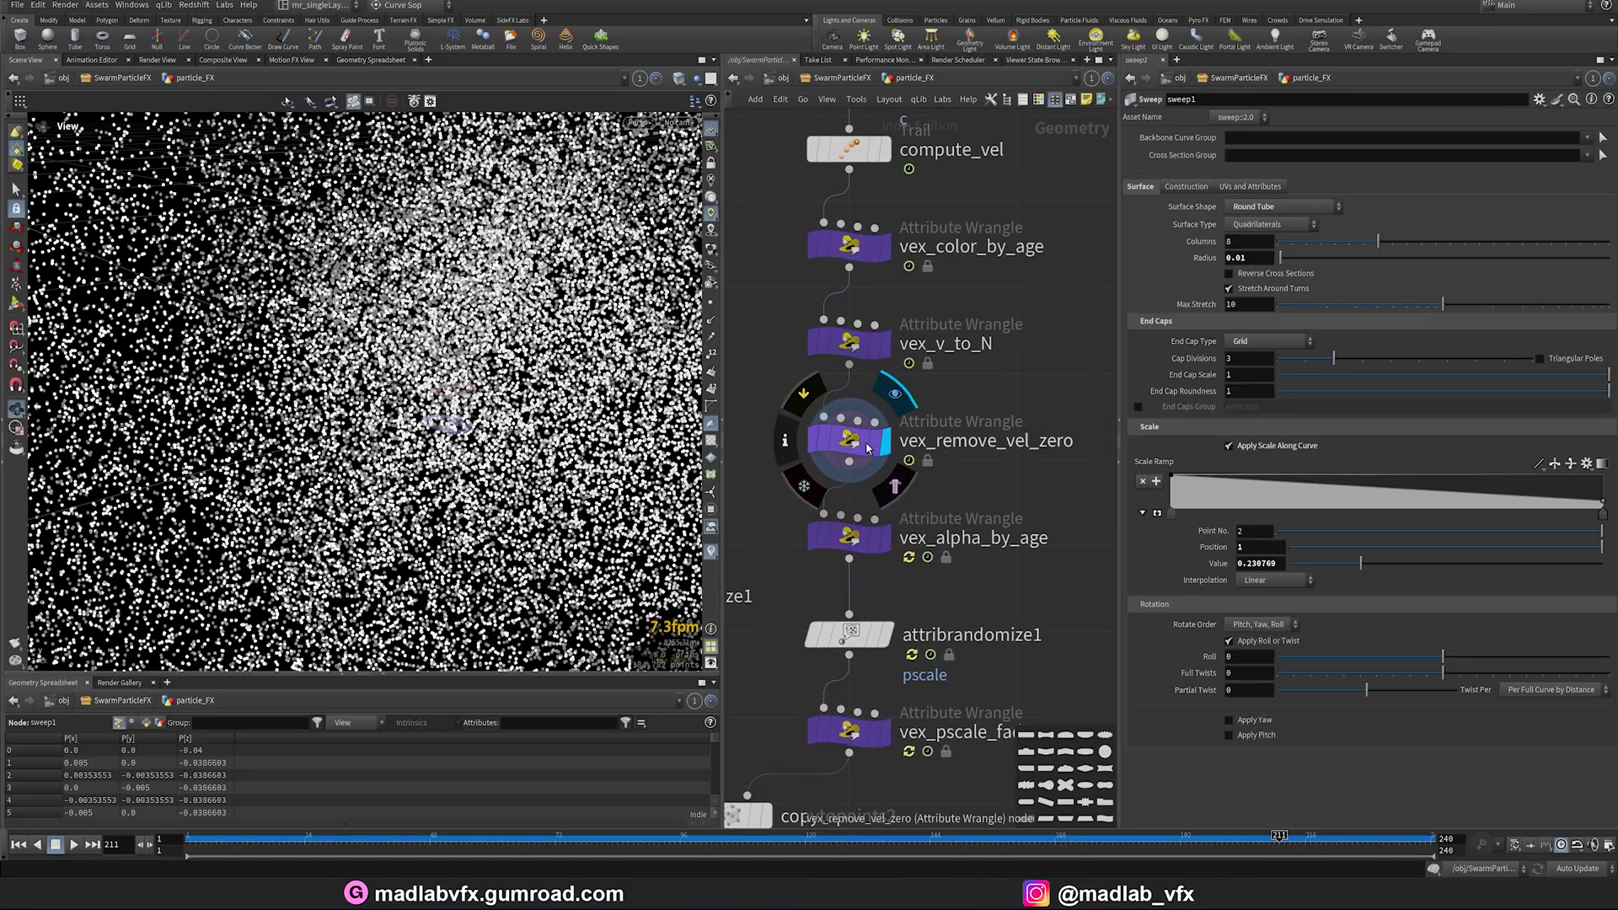
pyautogui.click(864, 448)
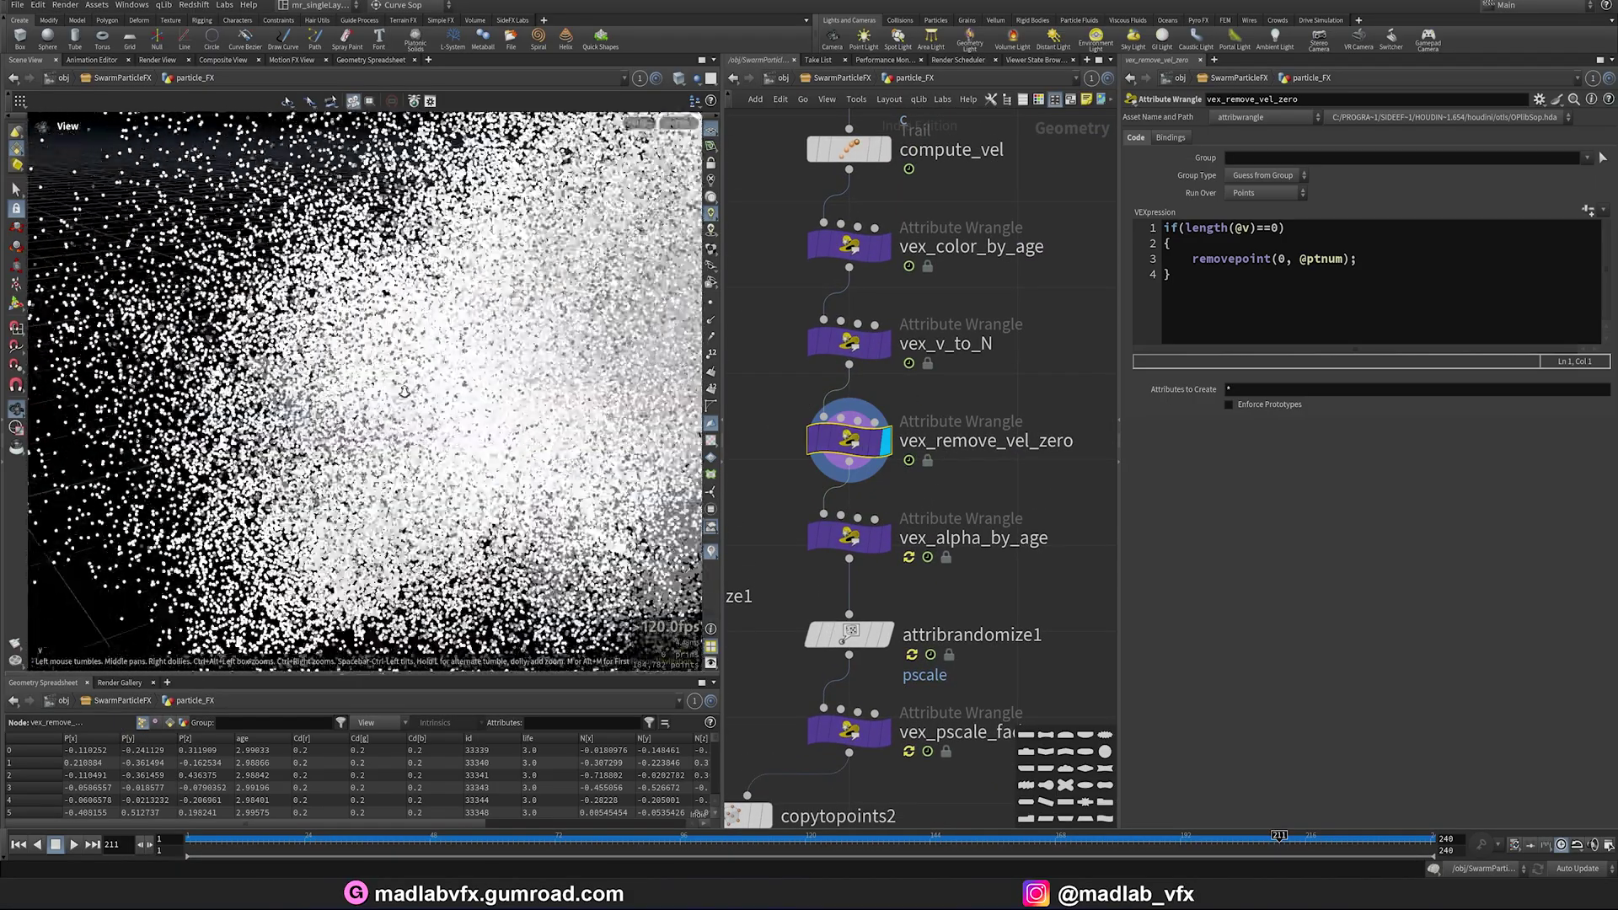
pyautogui.scroll(-4, 471, 405)
pyautogui.moveTo(472, 405); pyautogui.dragTo(413, 436)
pyautogui.scroll(-3, 531, 413)
pyautogui.moveTo(505, 455); pyautogui.dragTo(419, 579)
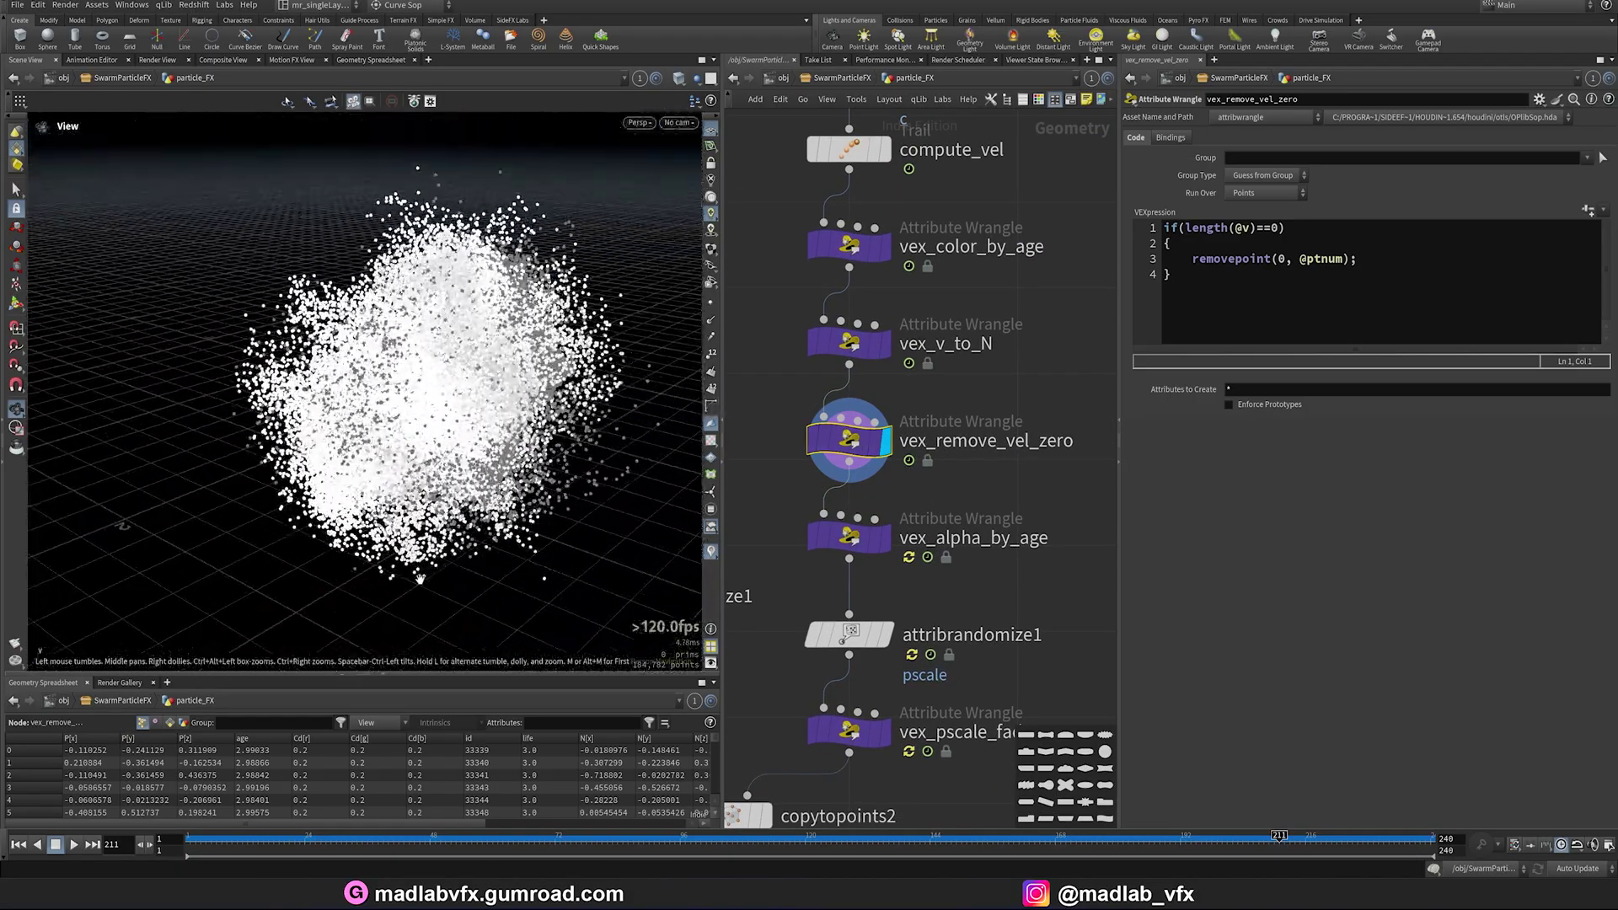
pyautogui.moveTo(204, 844)
pyautogui.mouseDown()
pyautogui.moveTo(334, 844)
pyautogui.moveTo(212, 844)
pyautogui.mouseUp()
pyautogui.click(849, 535)
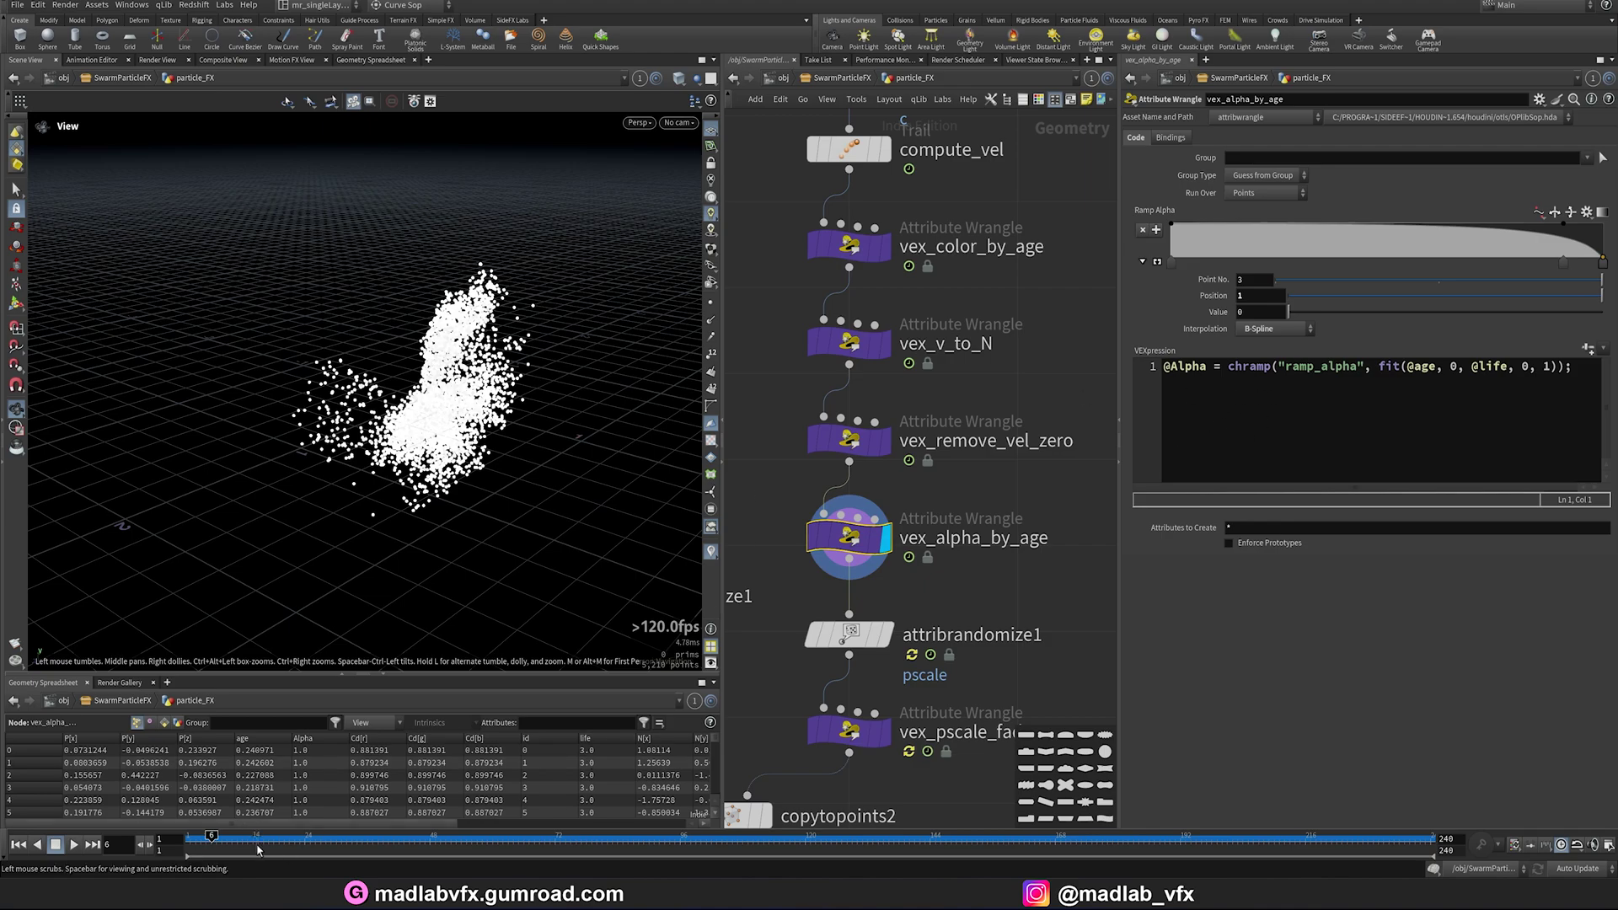
pyautogui.moveTo(316, 844); pyautogui.dragTo(454, 846)
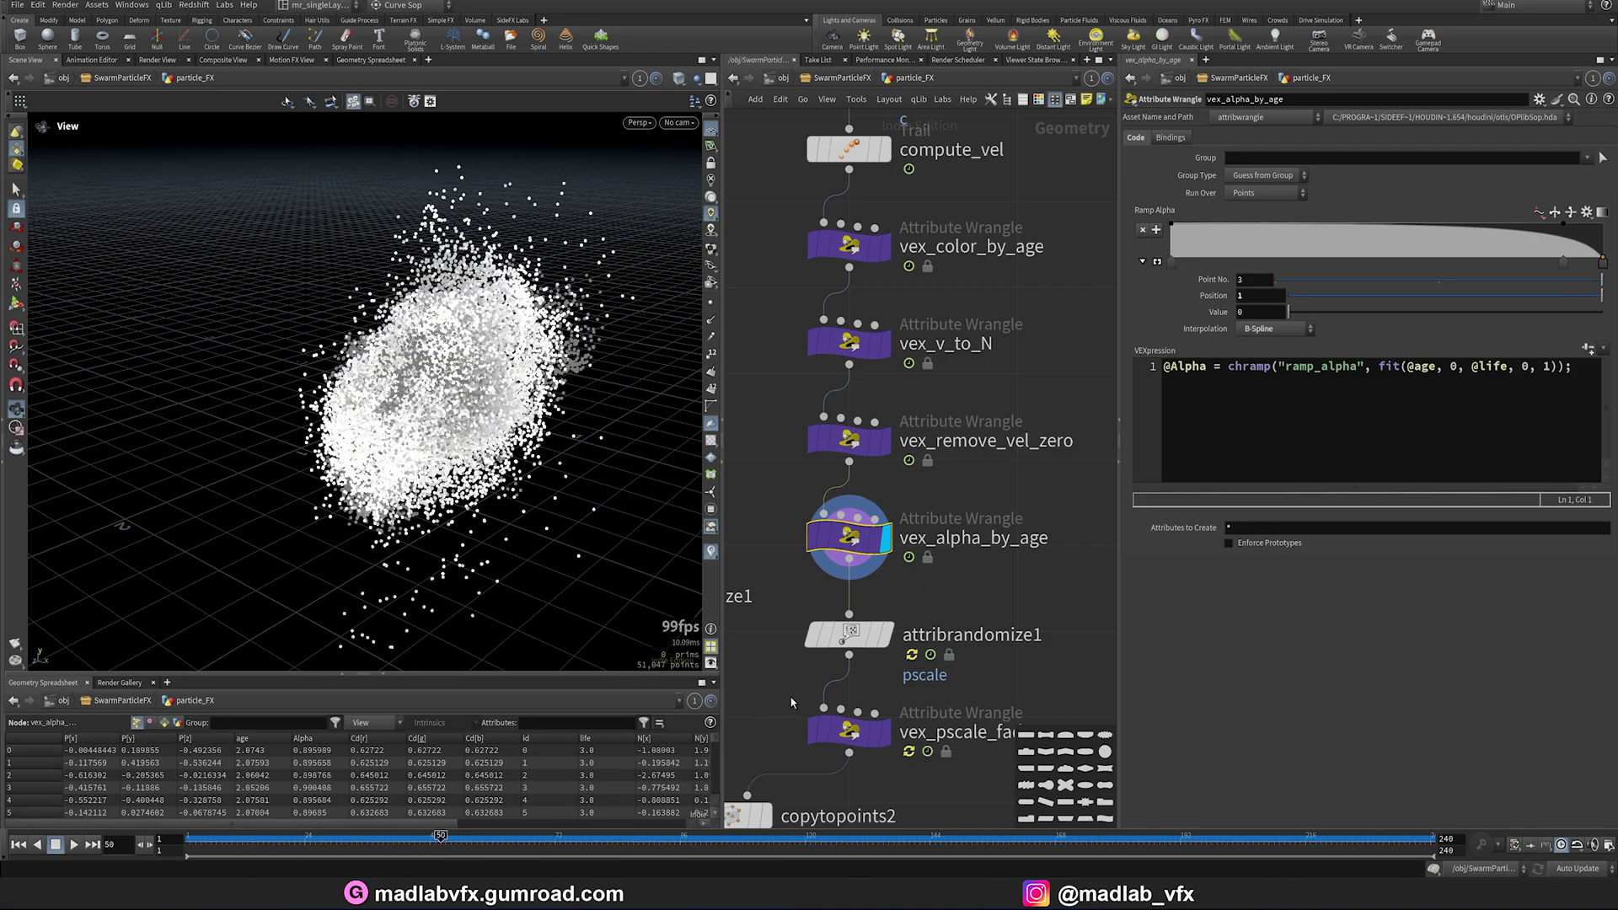
# Step: Display attribrandomize1's Custom Ramp pscale distribution from 0.5 to 1.2
pyautogui.moveTo(855, 660); pyautogui.dragTo(882, 546, button='middle')
pyautogui.click(916, 521)
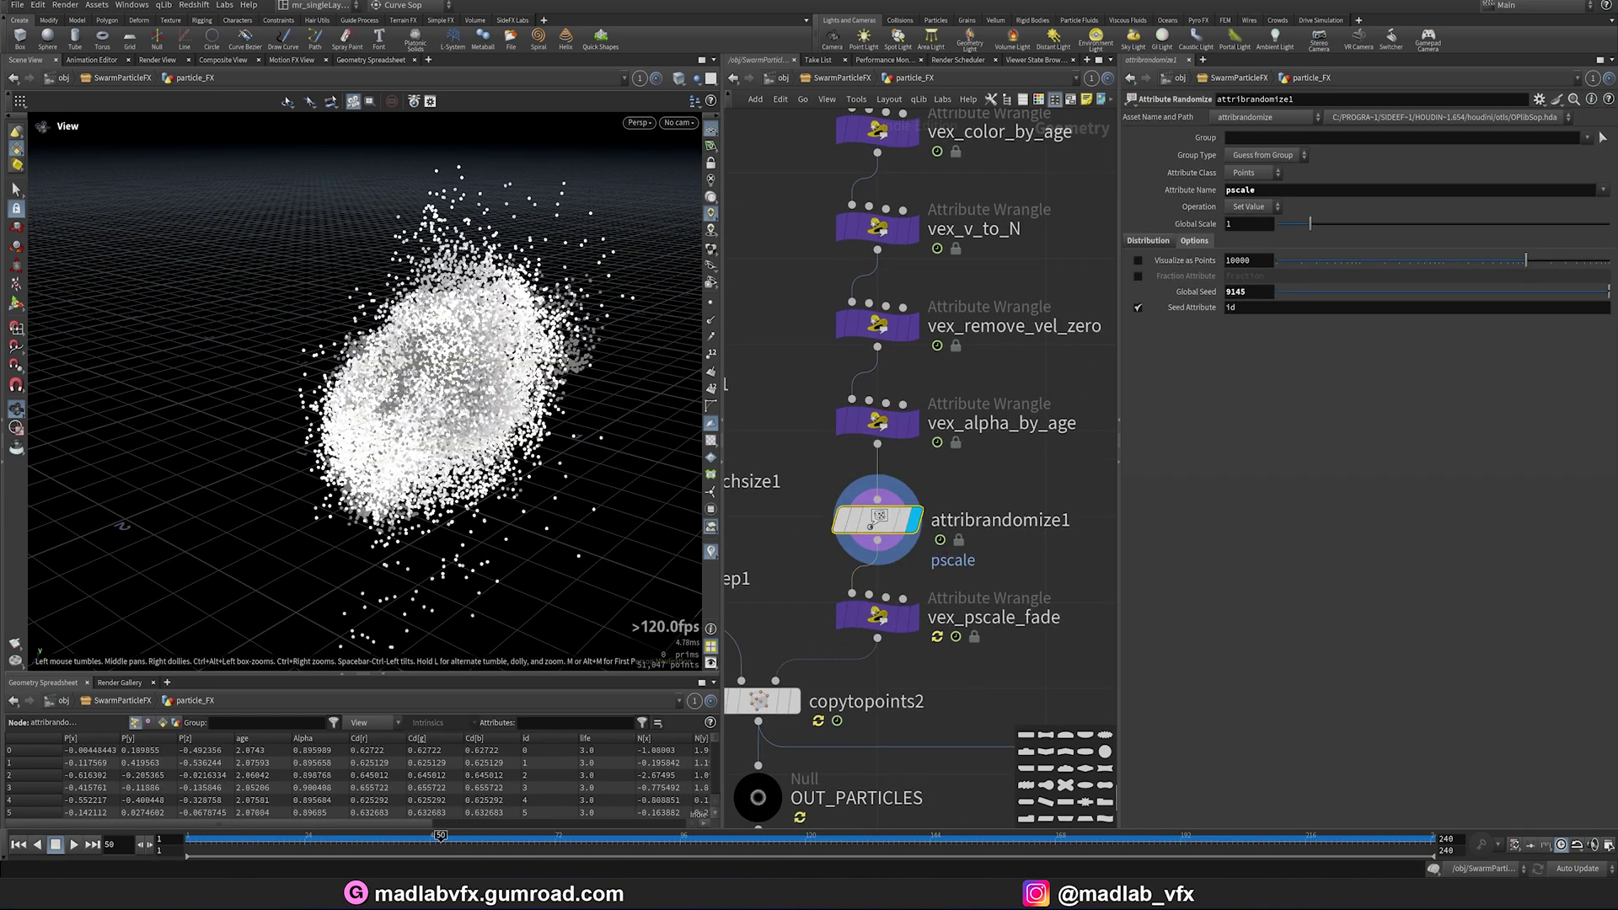
pyautogui.click(1150, 242)
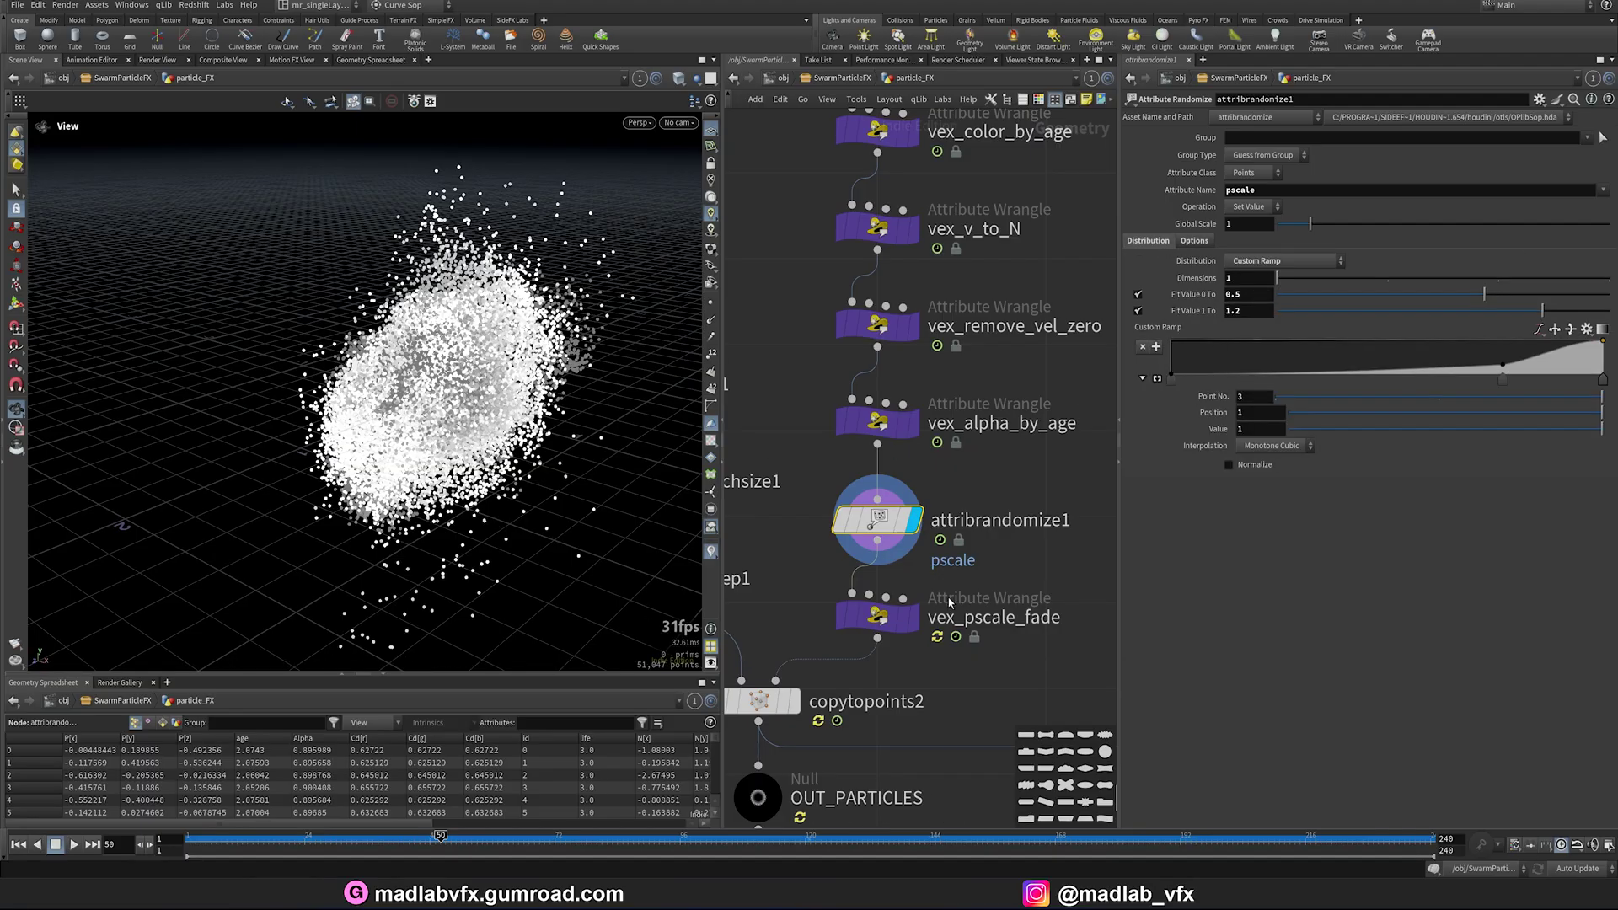
# Step: Display vex_pscale_fade's age-over-life pscale ramp on the particle cloud
pyautogui.moveTo(963, 600); pyautogui.dragTo(964, 522, button='middle')
pyautogui.click(877, 539)
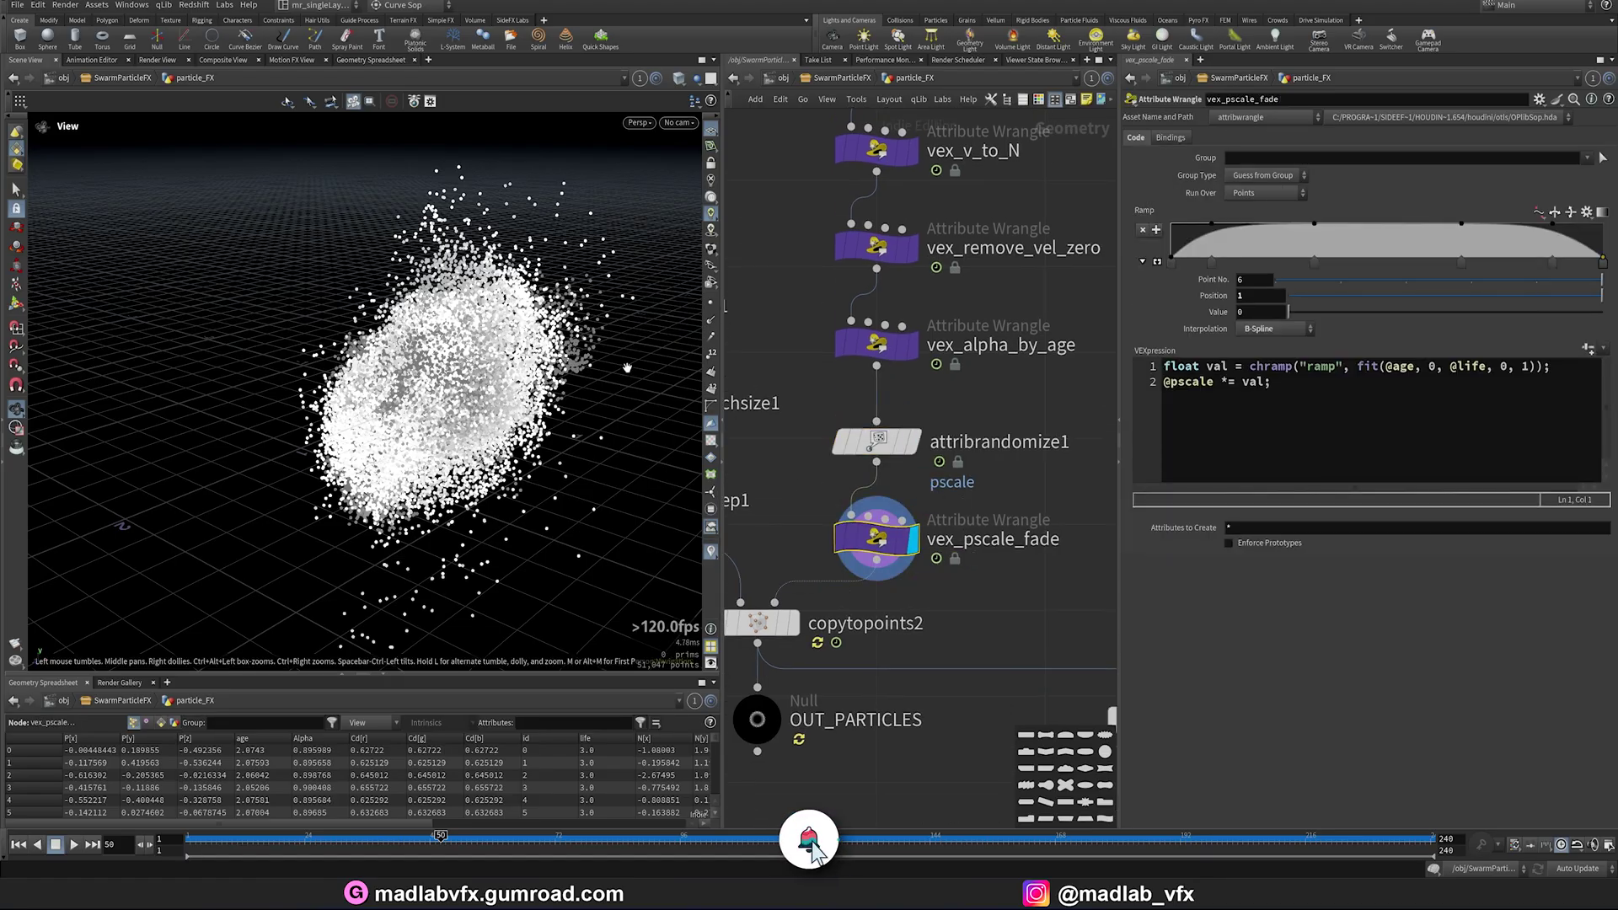
pyautogui.moveTo(956, 621); pyautogui.dragTo(984, 576, button='middle')
pyautogui.scroll(2, 581, 441)
pyautogui.moveTo(582, 441); pyautogui.dragTo(536, 459)
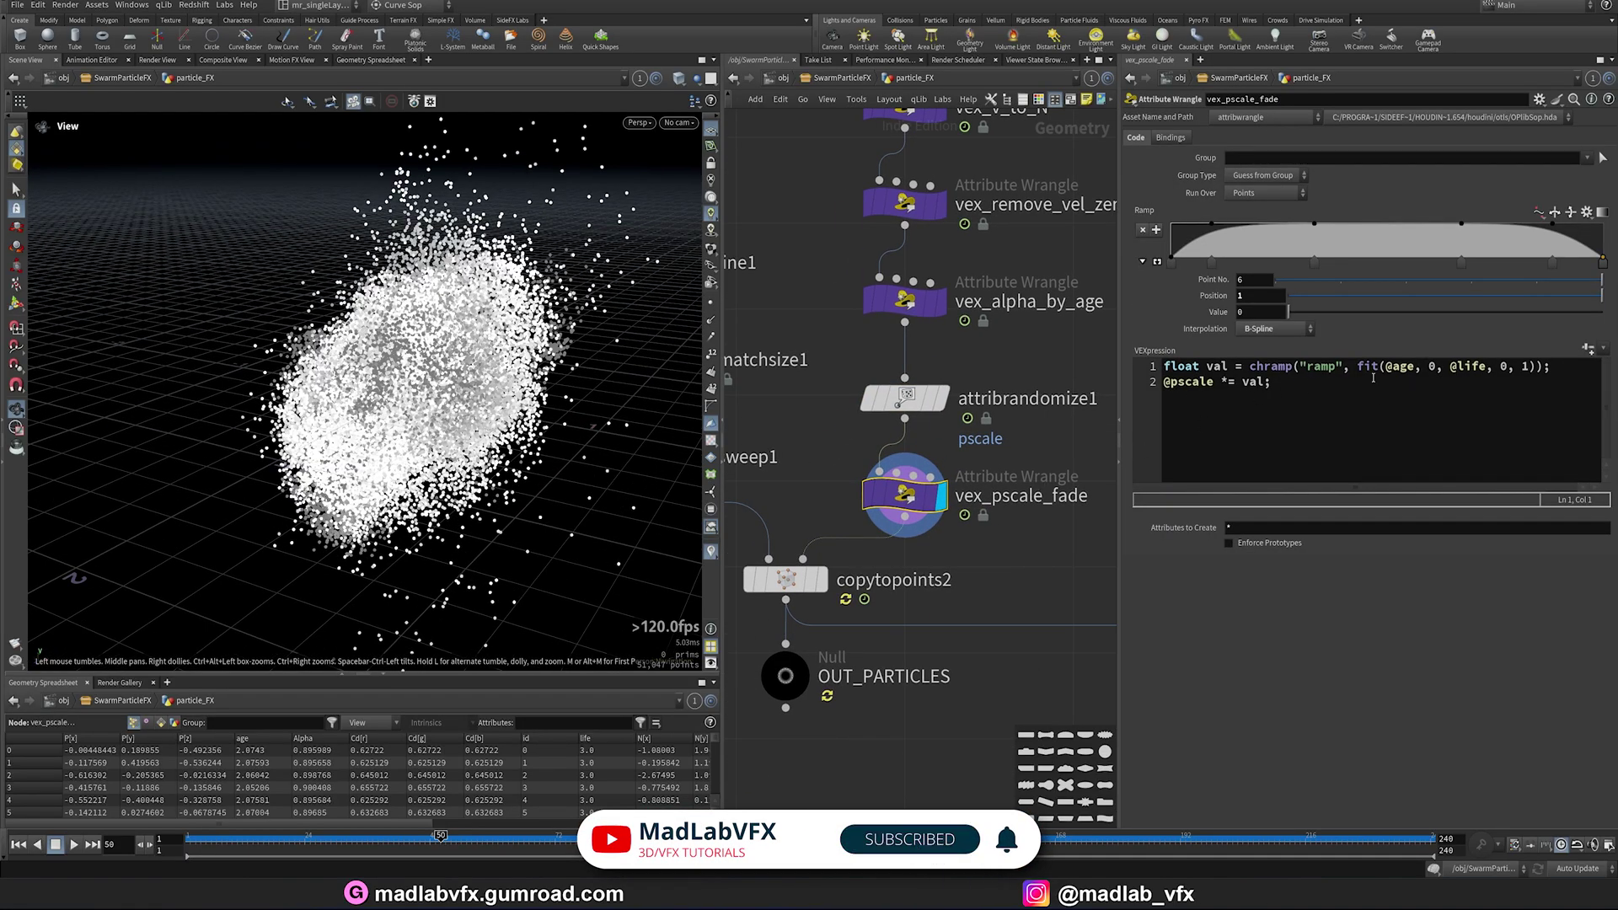
pyautogui.moveTo(956, 547); pyautogui.dragTo(1030, 519, button='middle')
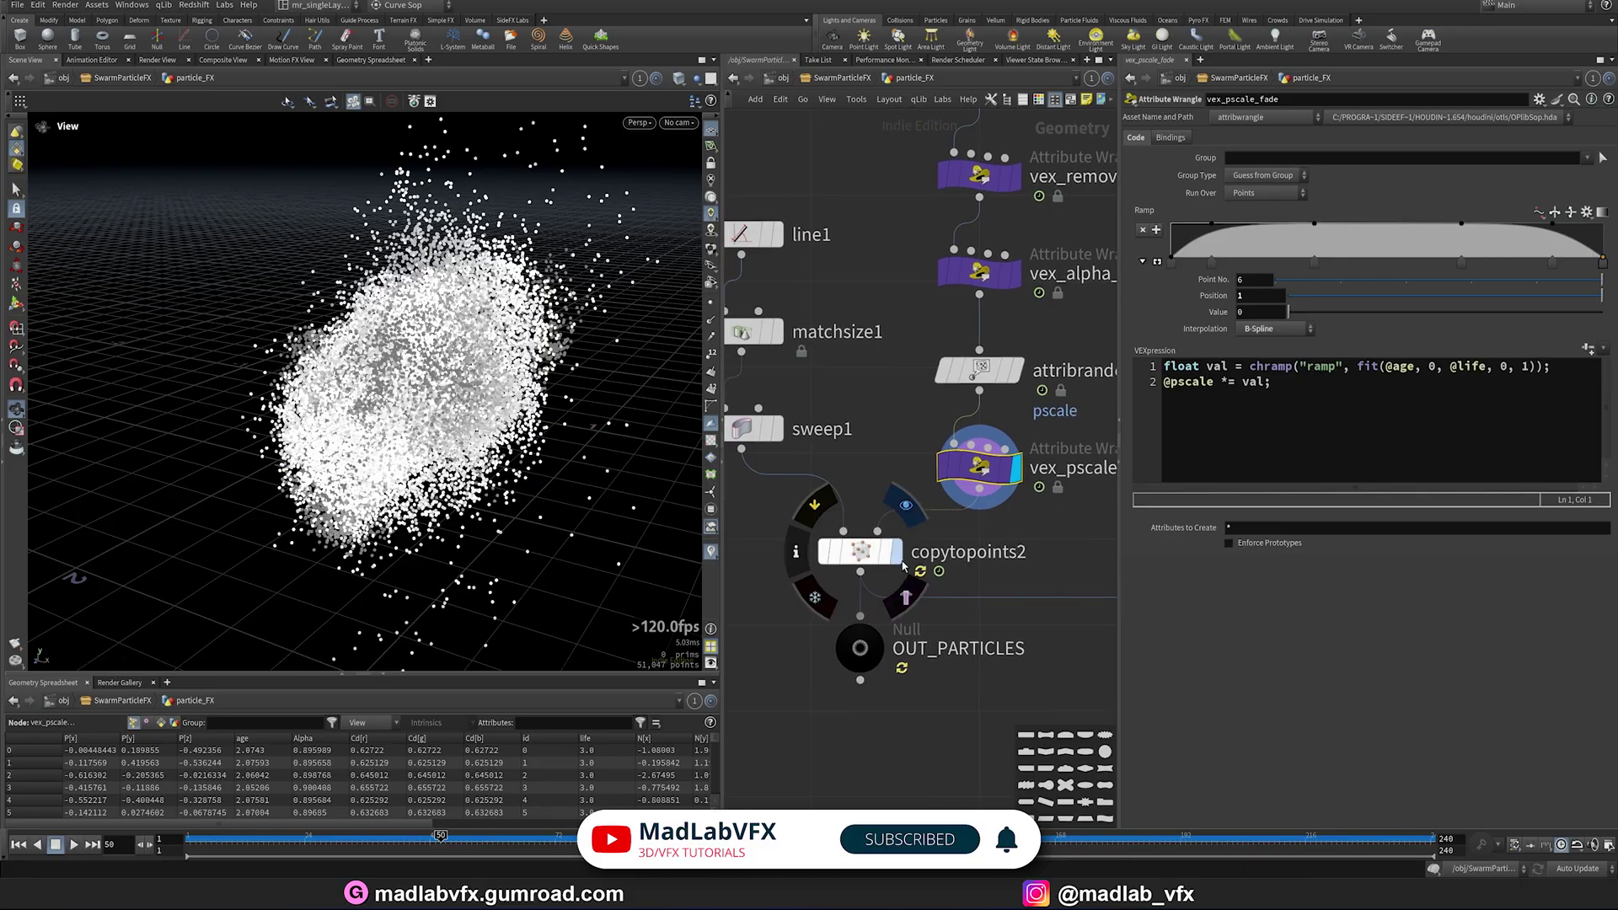
# Step: Display the tubes copied onto points by copytopoints2 at frame 8
pyautogui.click(896, 559)
pyautogui.click(810, 495)
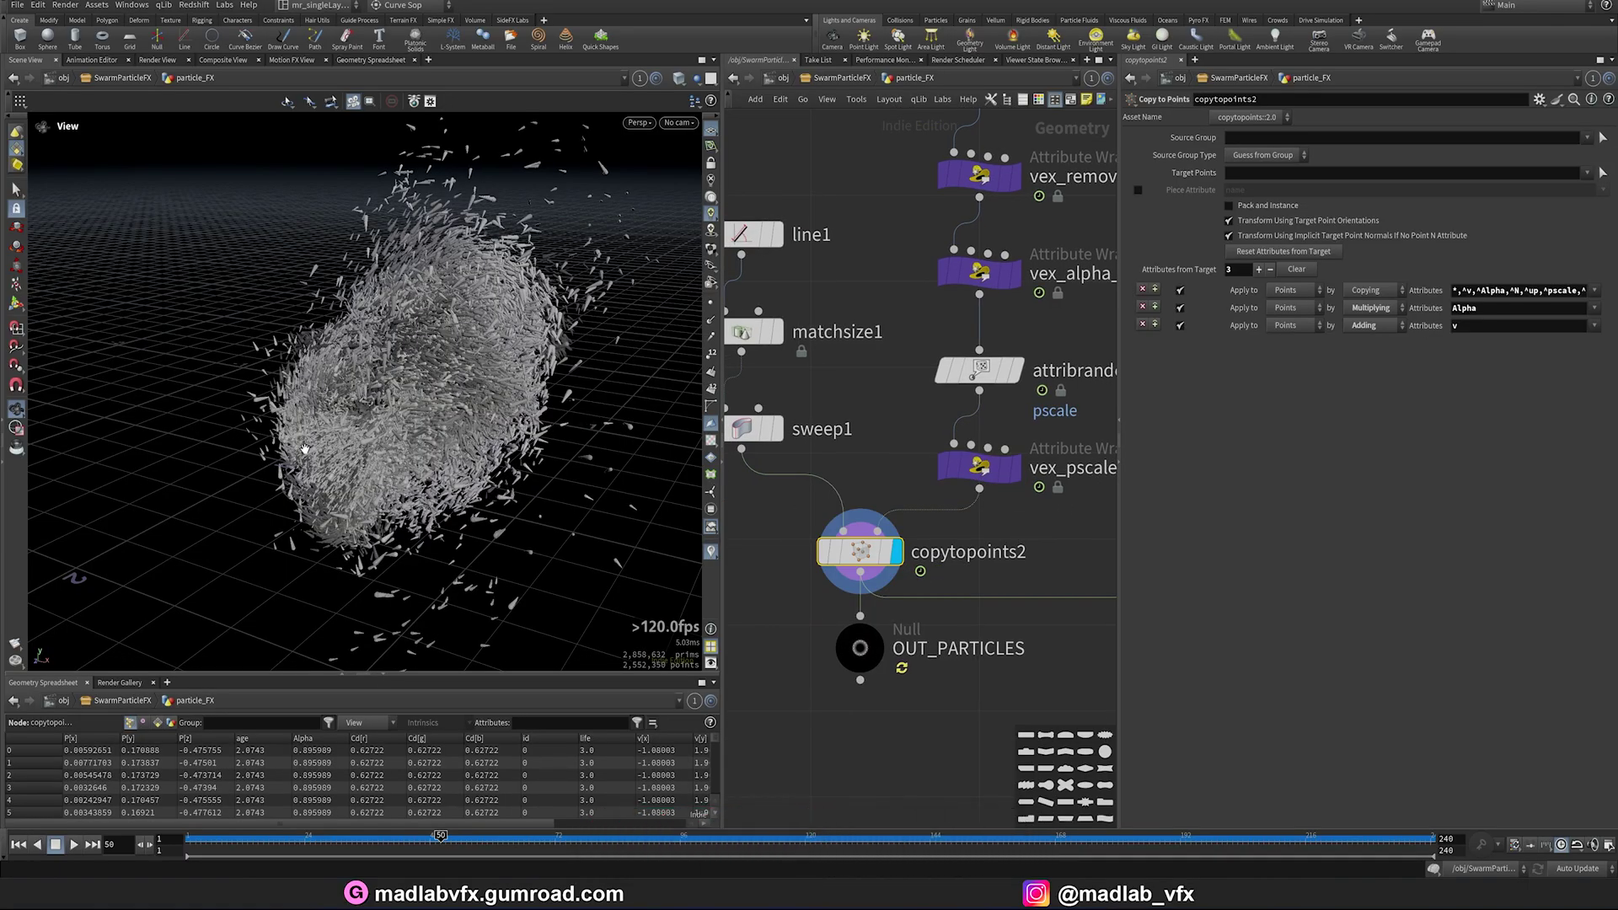
pyautogui.moveTo(377, 420); pyautogui.dragTo(368, 524)
pyautogui.click(224, 842)
# Step: Bypass vex_pscale_fade, play the animation, and return to frame 1
pyautogui.moveTo(1061, 587); pyautogui.dragTo(927, 621, button='middle')
pyautogui.click(816, 499)
pyautogui.moveTo(450, 390); pyautogui.dragTo(413, 425)
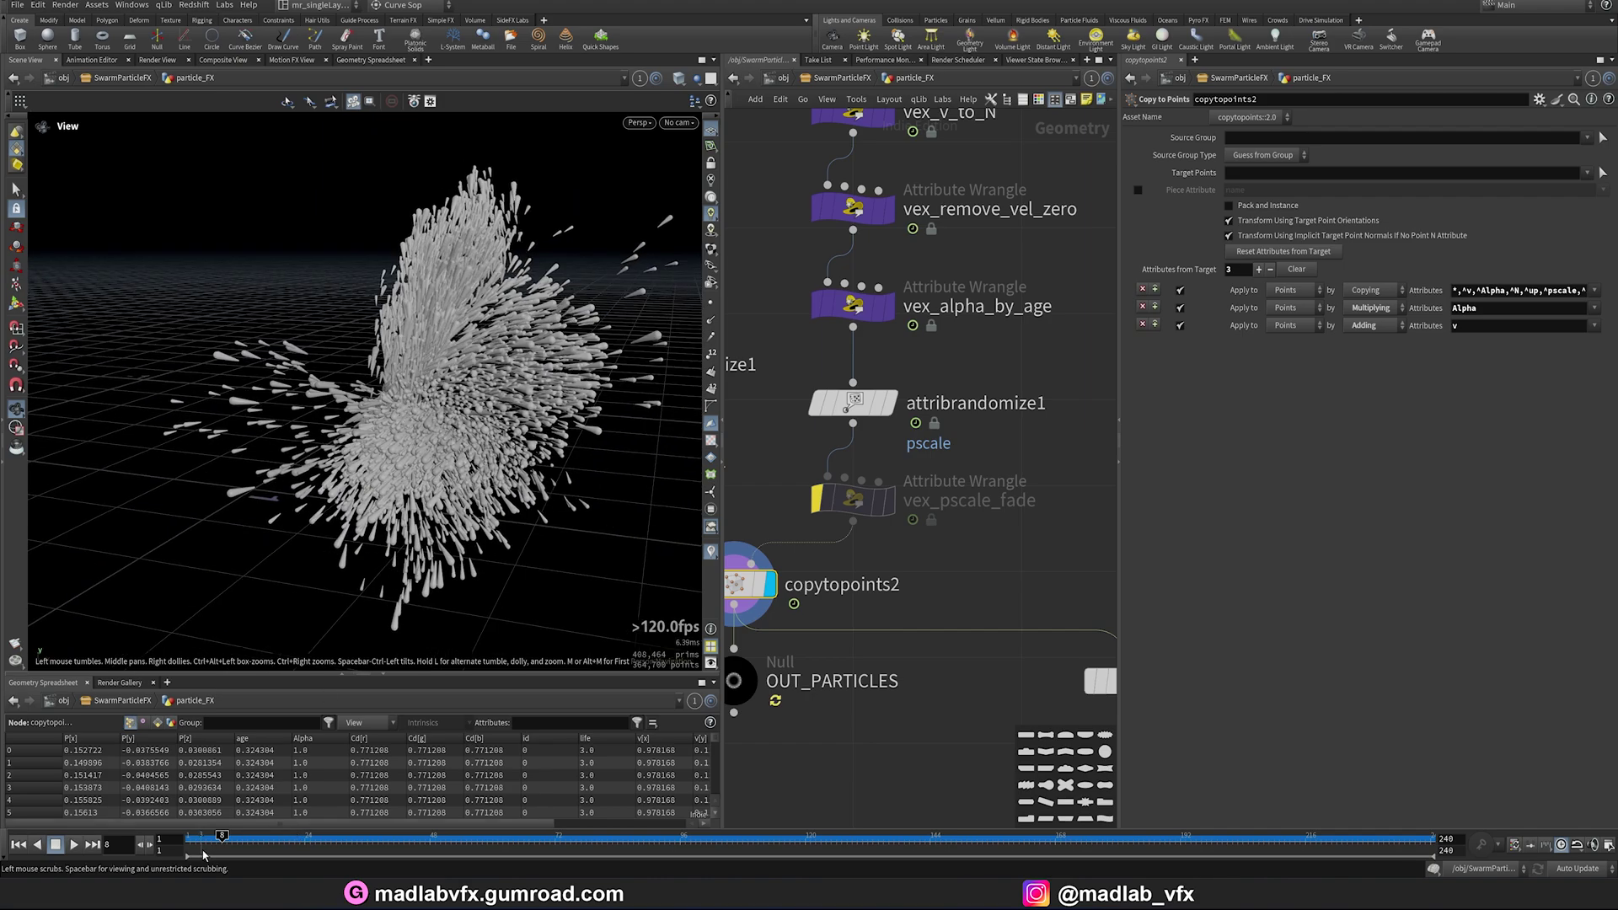
pyautogui.click(192, 840)
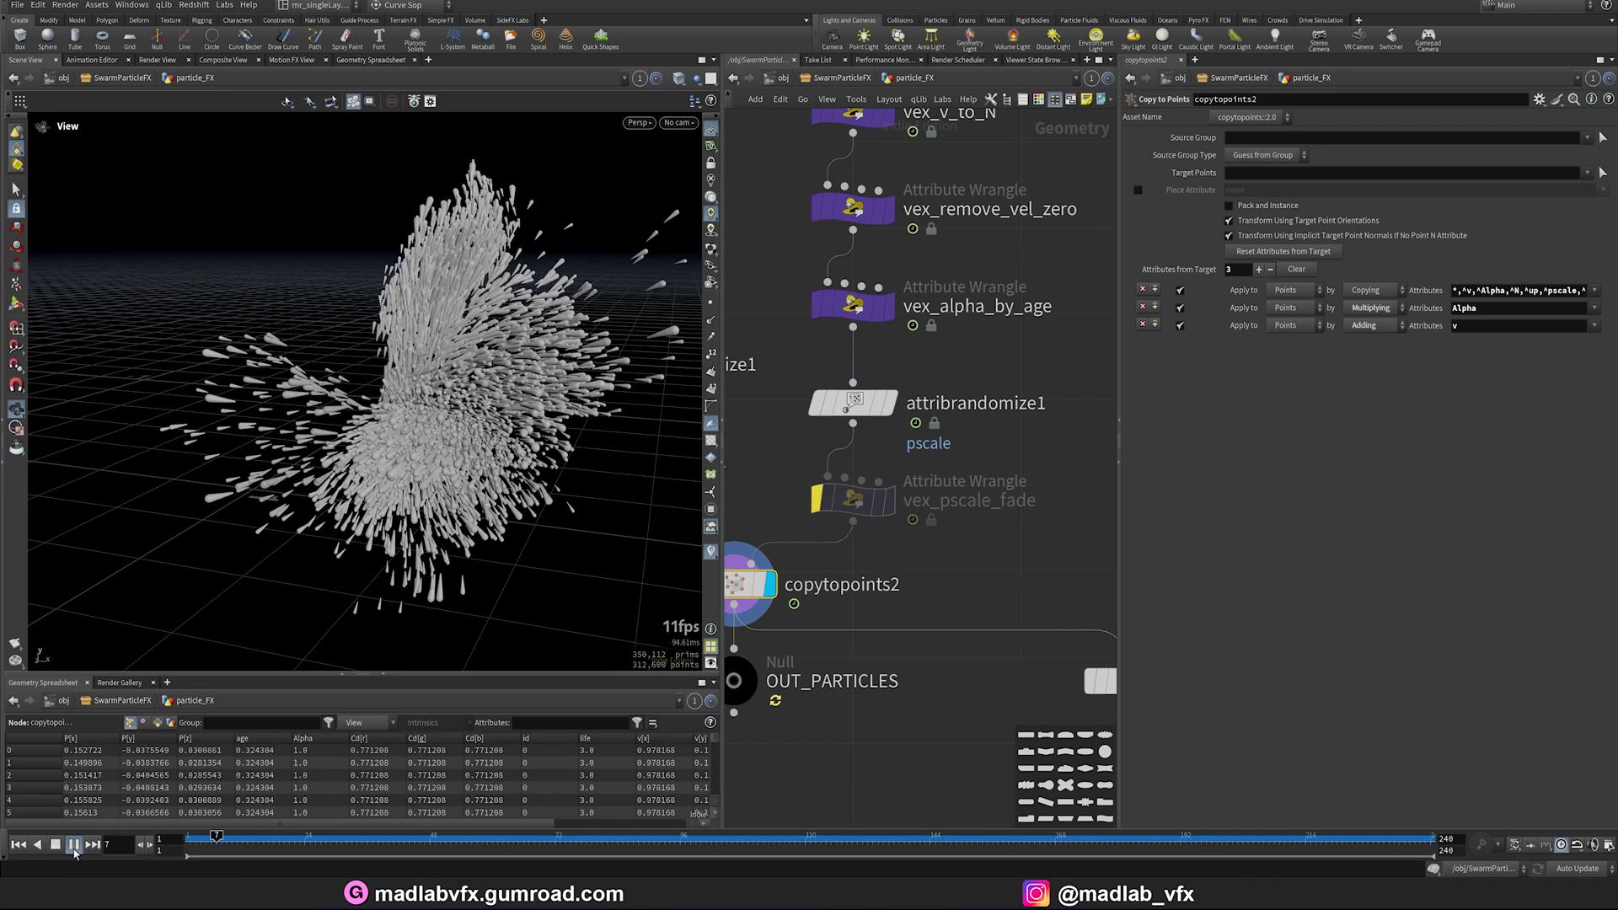
pyautogui.click(206, 840)
pyautogui.moveTo(205, 841); pyautogui.dragTo(191, 839)
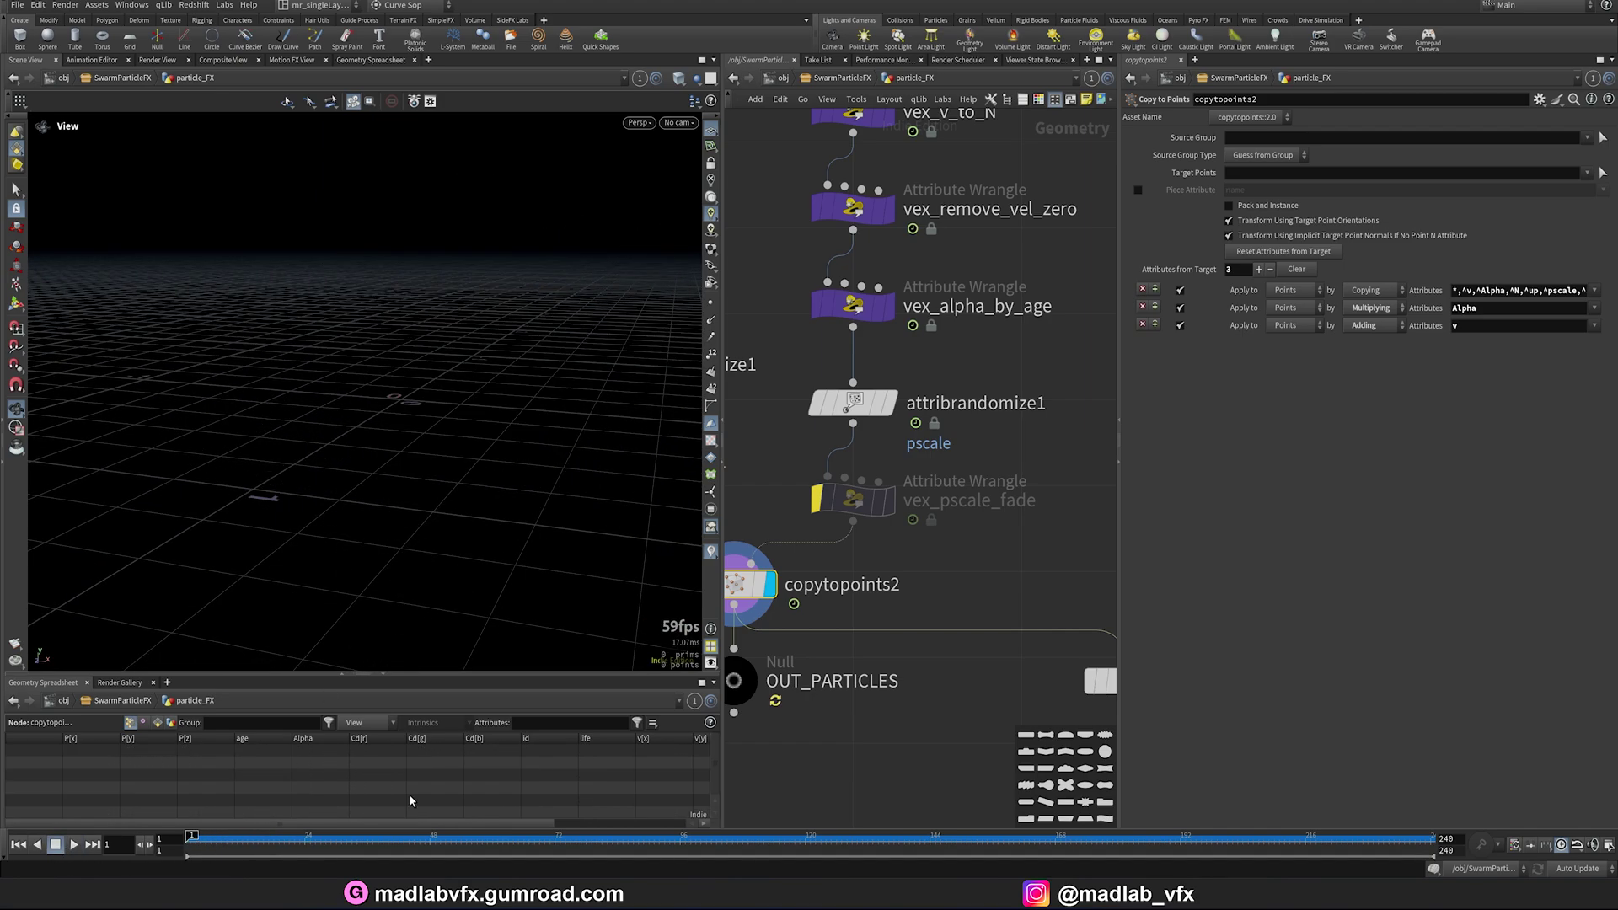
# Step: Re-enable vex_pscale_fade and play the swarm, stopping at frame 28
pyautogui.click(816, 499)
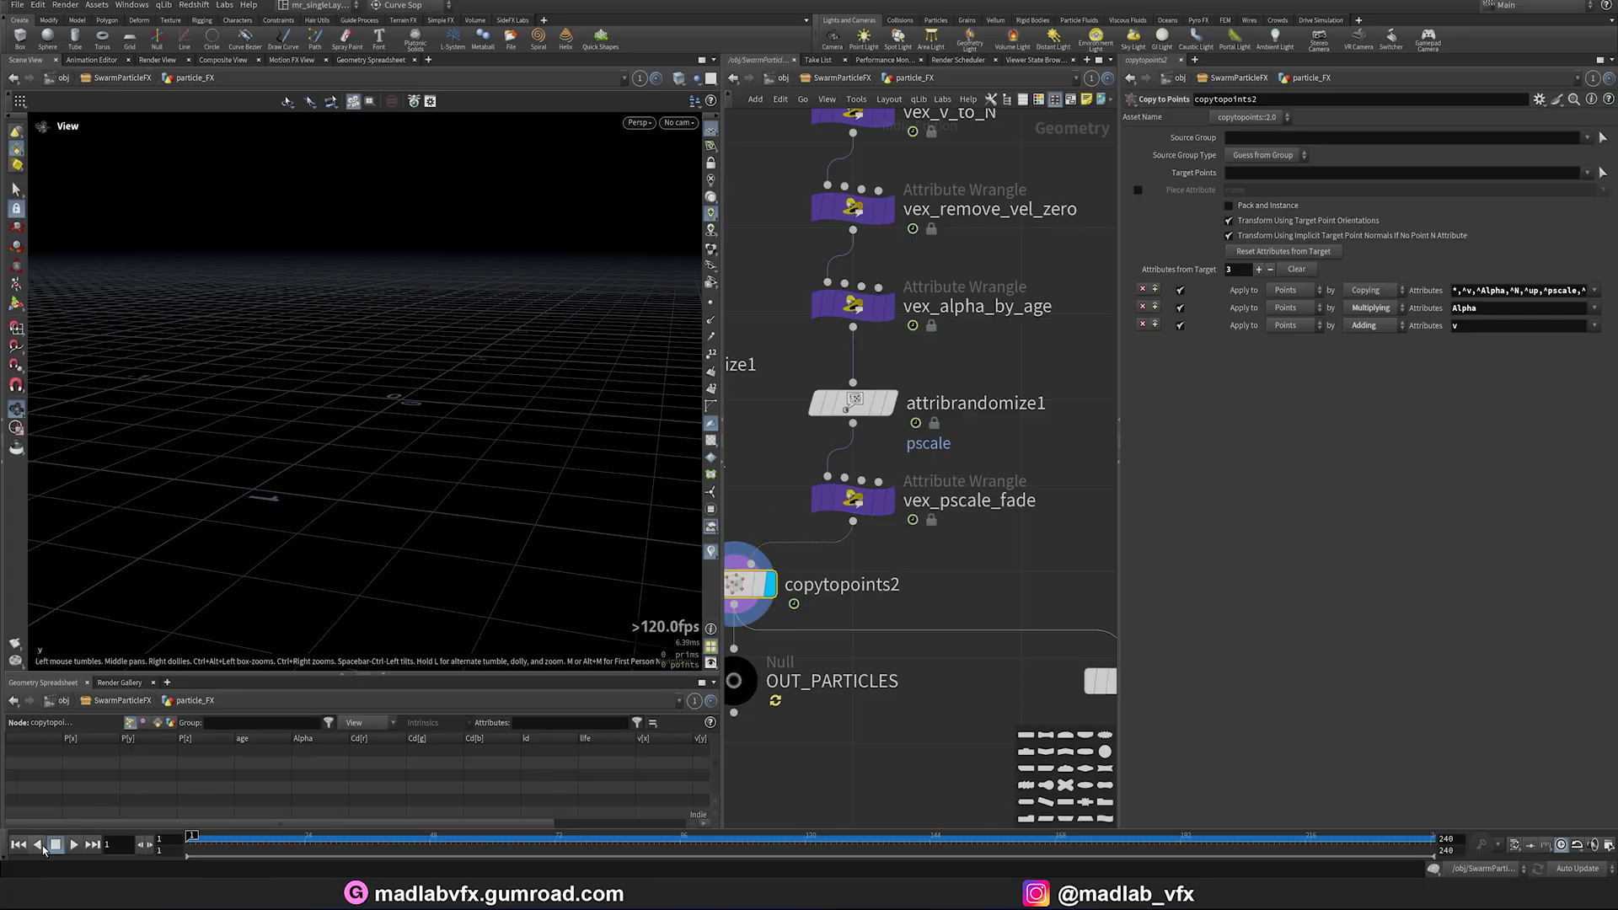
pyautogui.click(75, 845)
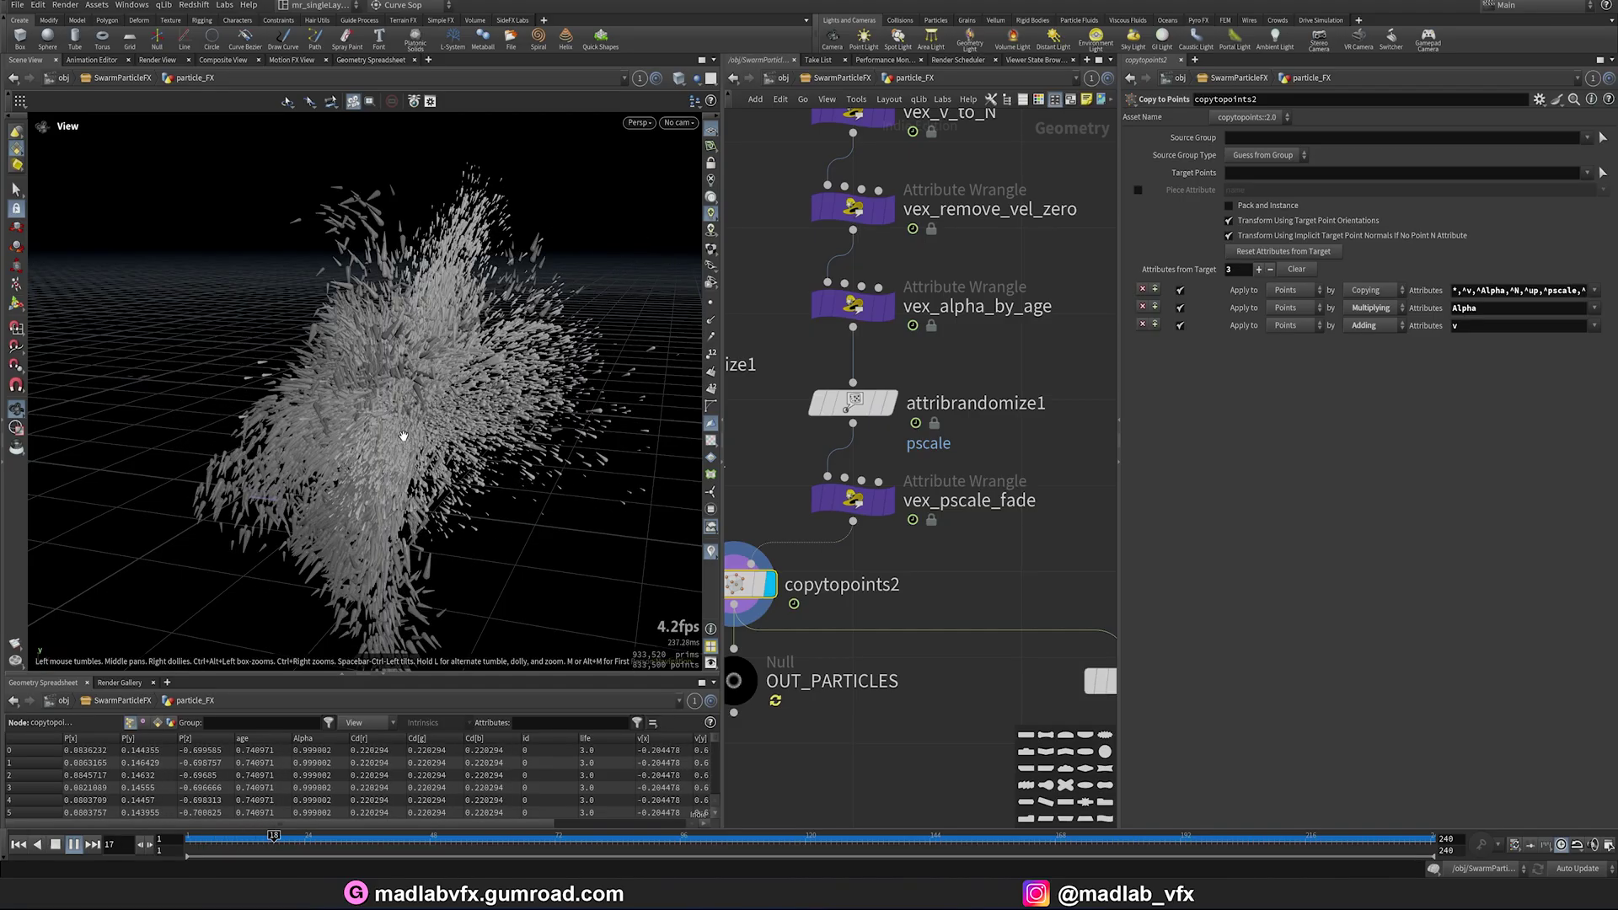
pyautogui.moveTo(362, 393); pyautogui.dragTo(361, 359)
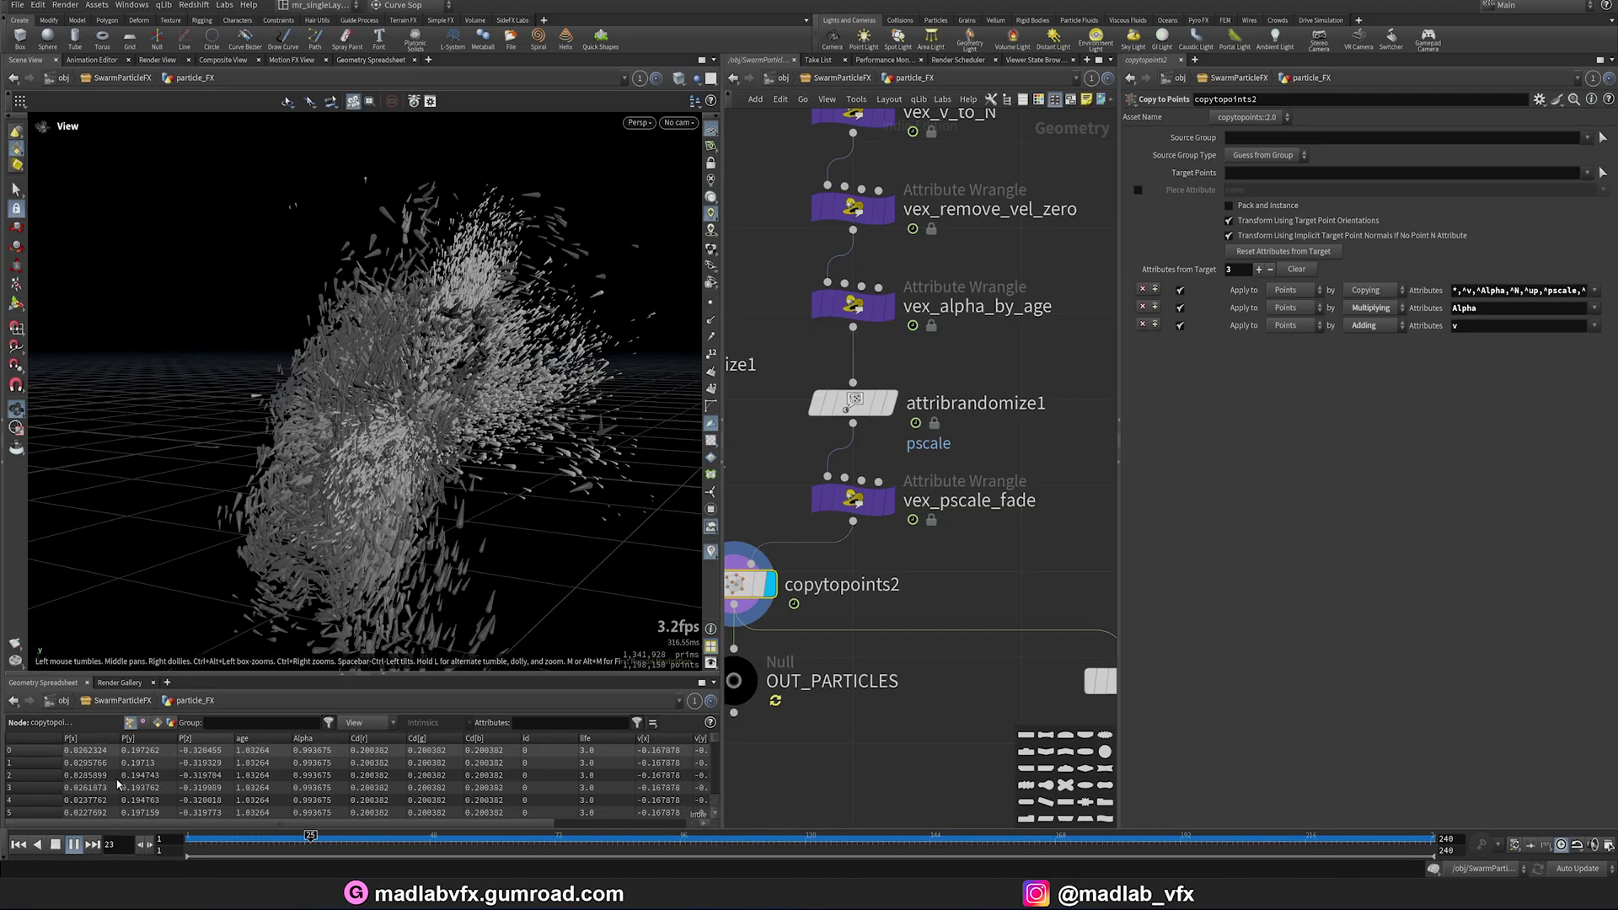
pyautogui.click(72, 845)
pyautogui.moveTo(444, 469)
pyautogui.mouseDown()
pyautogui.moveTo(400, 469)
pyautogui.moveTo(460, 455)
pyautogui.mouseUp()
pyautogui.scroll(-4, 928, 569)
pyautogui.moveTo(927, 571); pyautogui.dragTo(1010, 559, button='middle')
pyautogui.moveTo(725, 607); pyautogui.dragTo(838, 607)
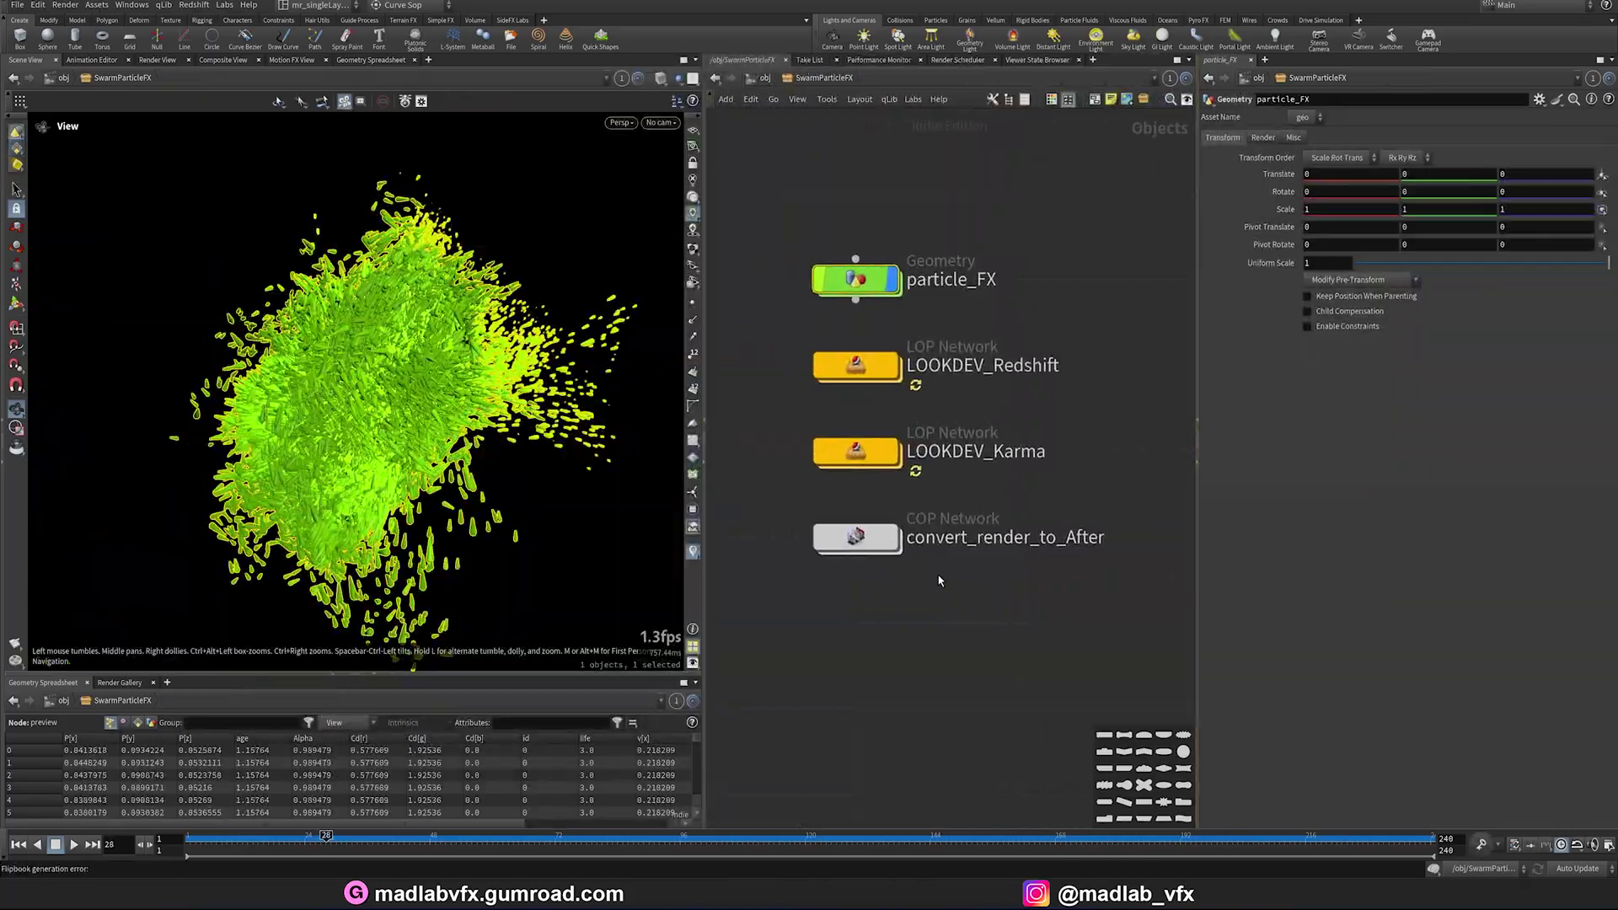
# Step: At /obj, widen the network view and select the LOOKDEV_Redshift LOP Network
pyautogui.moveTo(824, 624); pyautogui.dragTo(811, 681, button='middle')
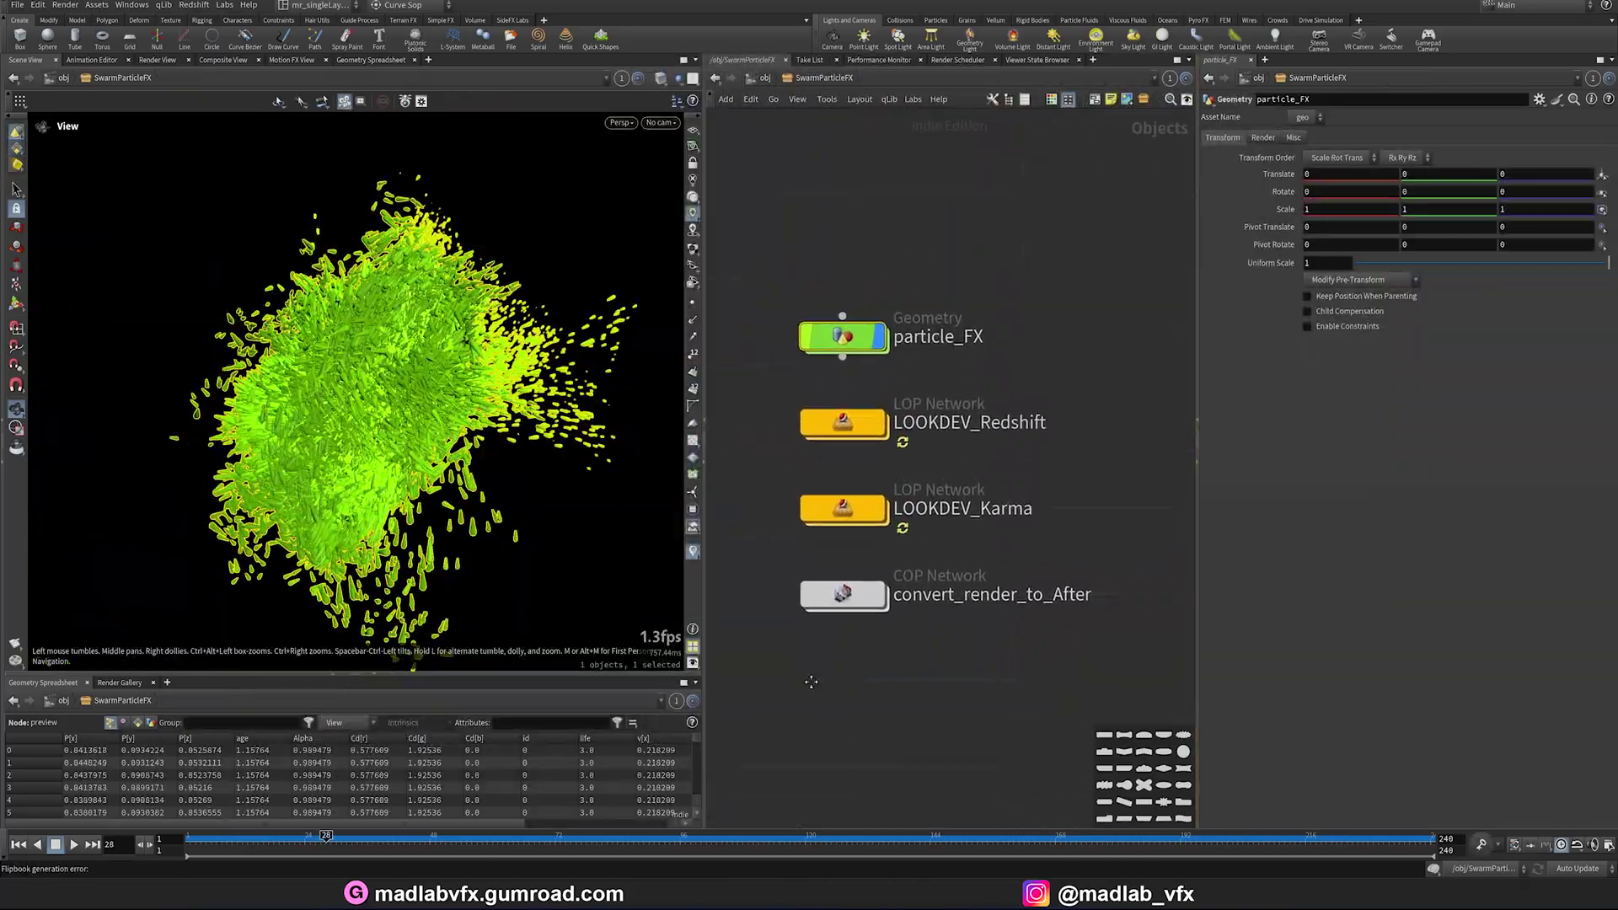
pyautogui.moveTo(705, 497); pyautogui.dragTo(634, 497)
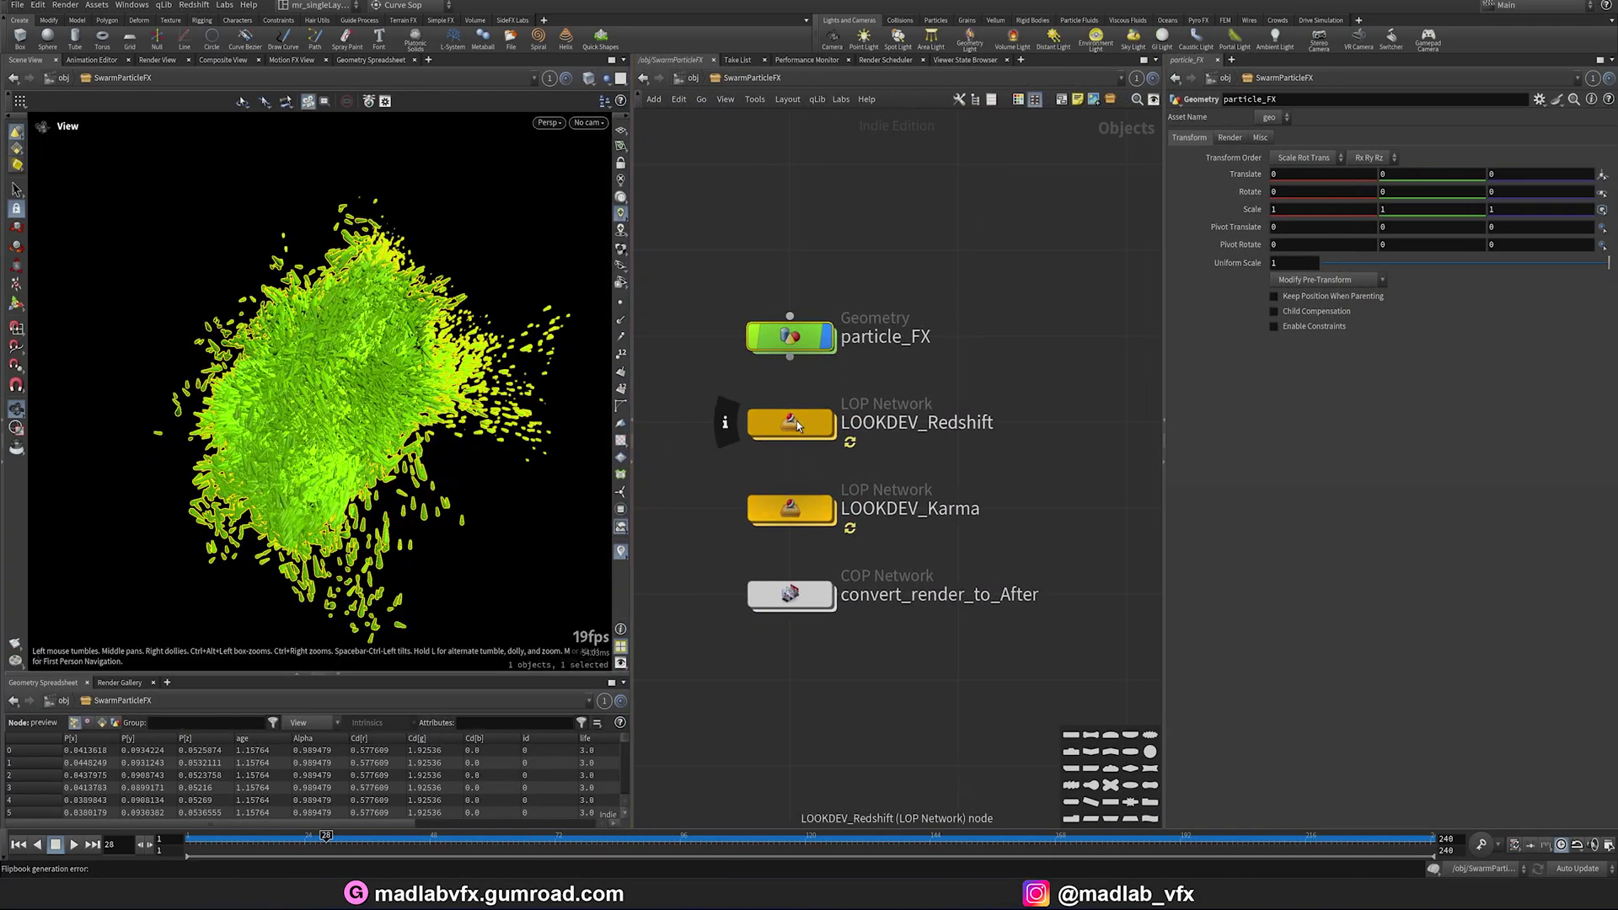
pyautogui.click(797, 426)
# Step: Dive into LOOKDEV_Redshift, display the imported particles, and inspect the render geometry settings
pyautogui.doubleClick(796, 426)
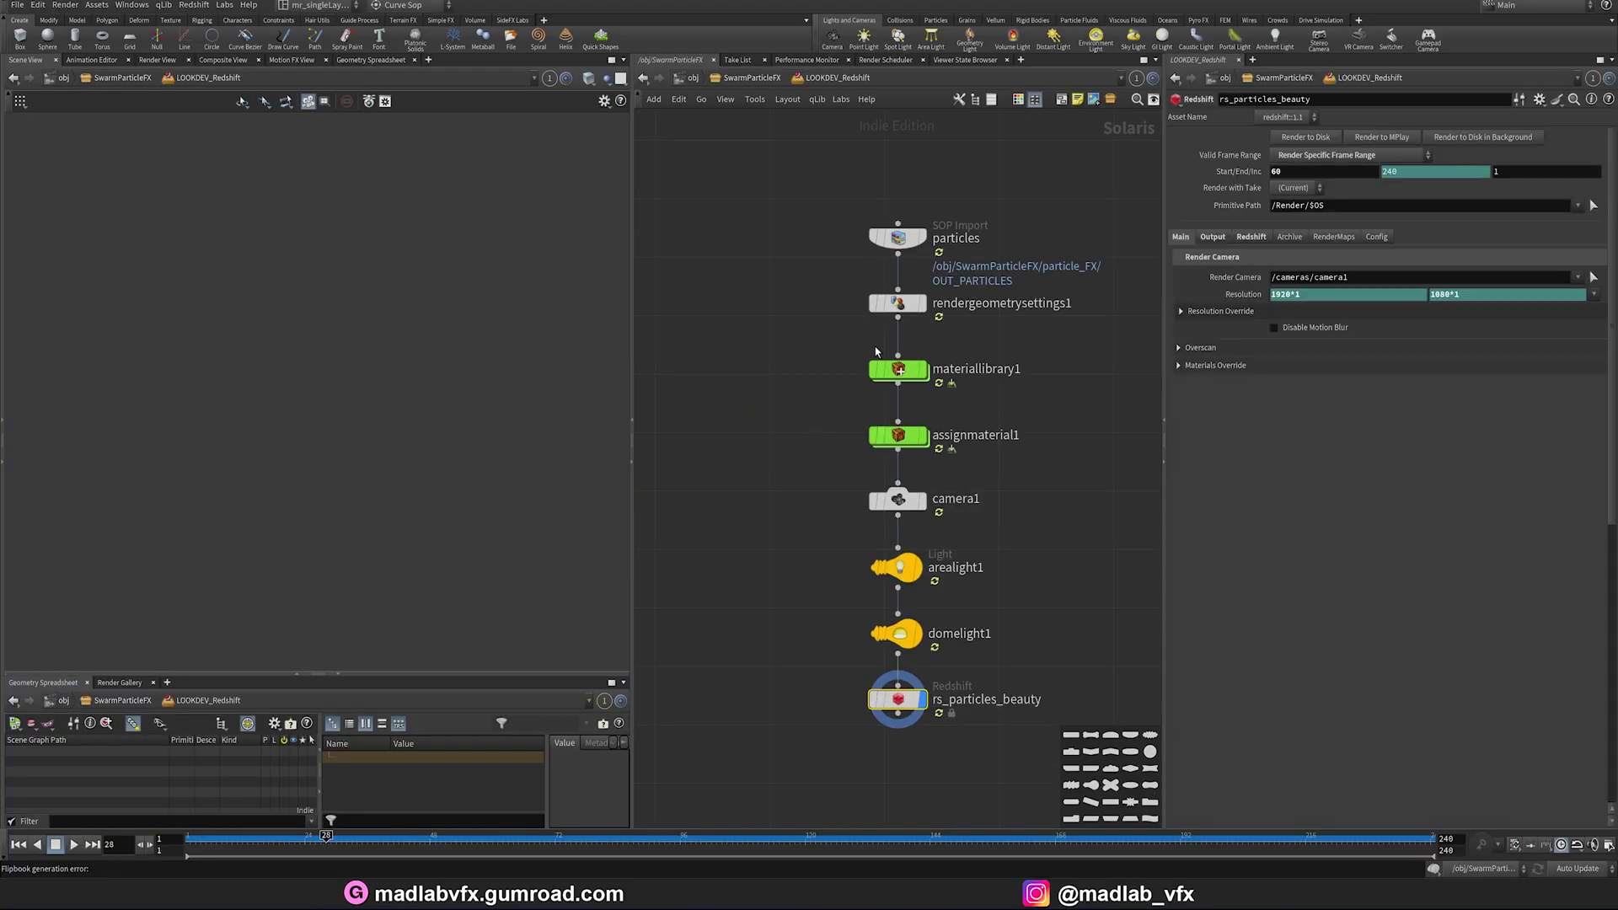
pyautogui.moveTo(1039, 190); pyautogui.dragTo(959, 338, button='middle')
pyautogui.scroll(3, 874, 370)
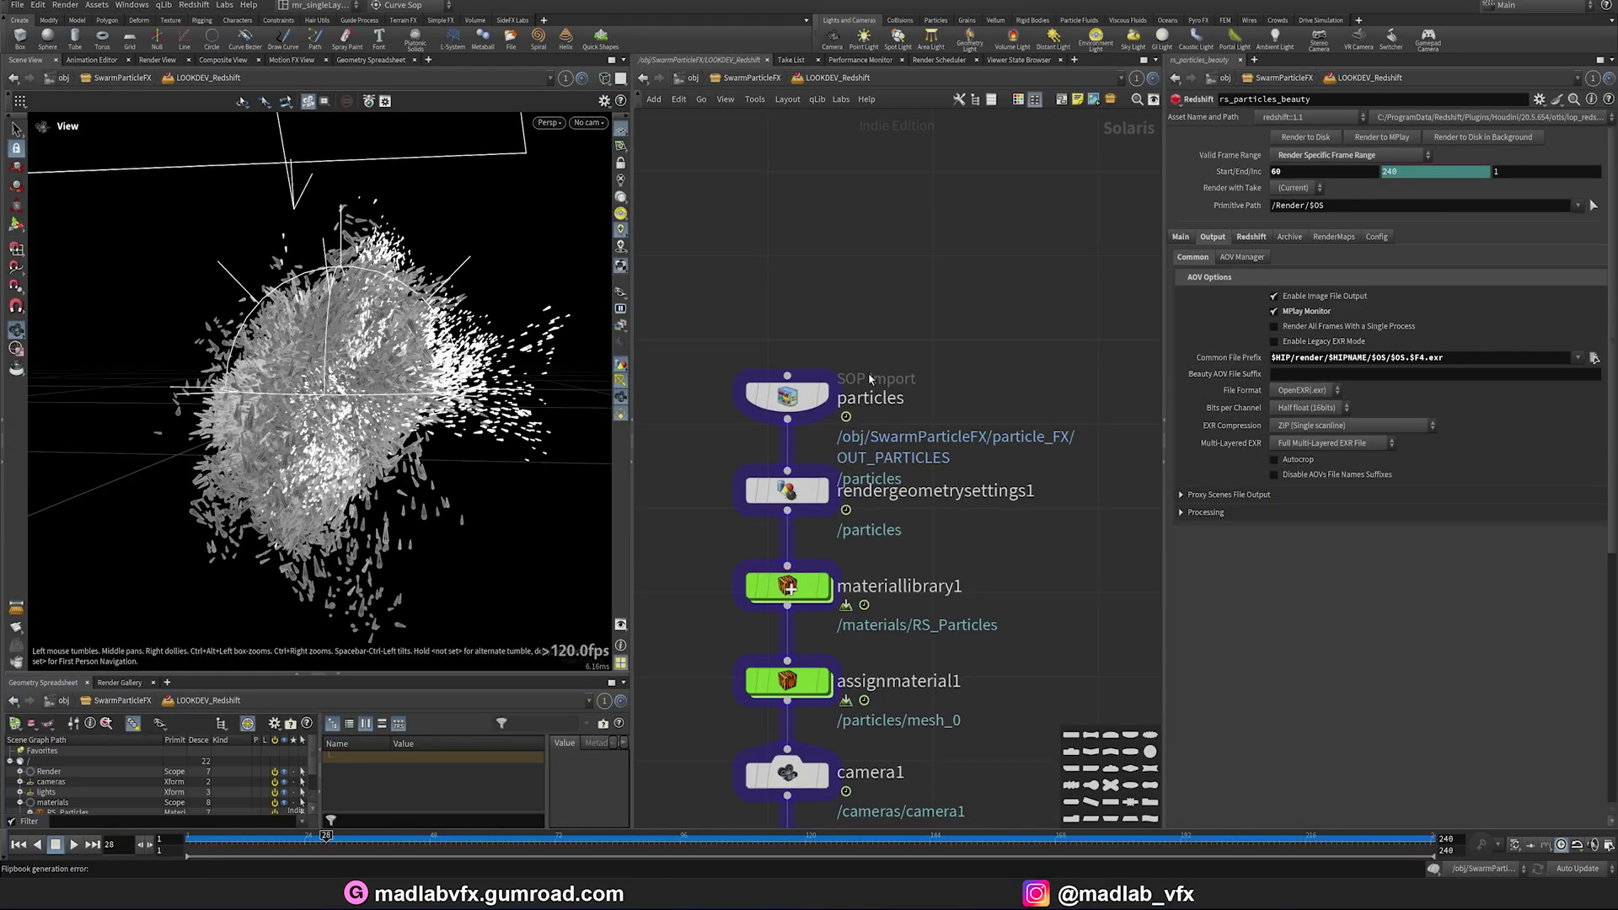
pyautogui.click(824, 395)
pyautogui.moveTo(864, 442); pyautogui.dragTo(889, 363, button='middle')
pyautogui.click(816, 414)
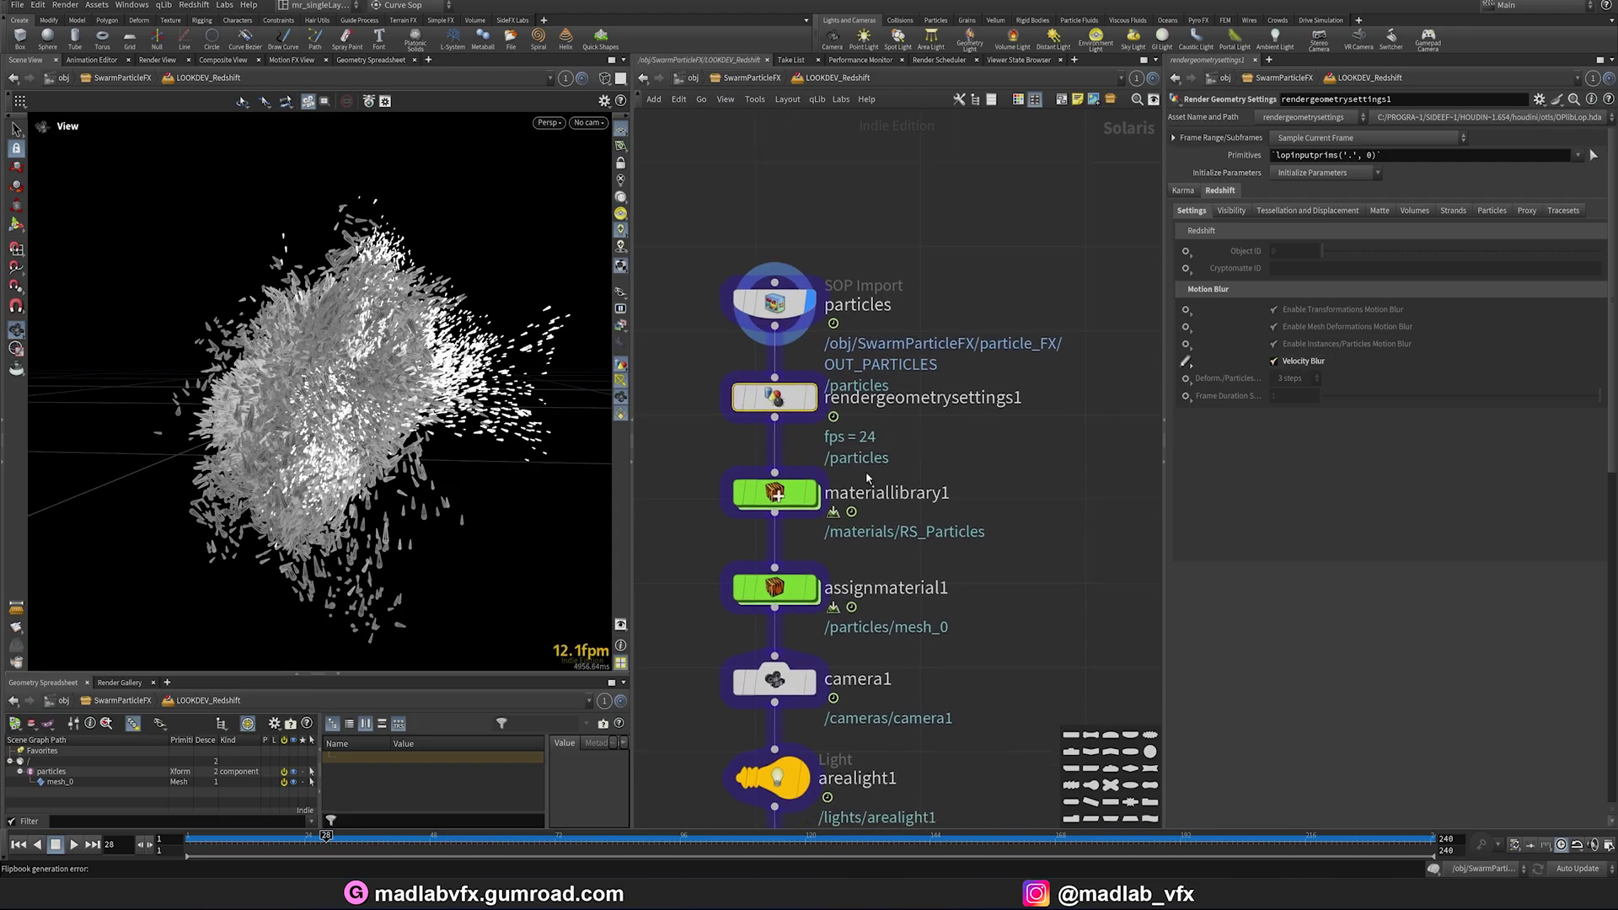
# Step: Check the materiallibrary1 and assignmaterial1 parameters
pyautogui.moveTo(858, 482); pyautogui.dragTo(907, 419, button='middle')
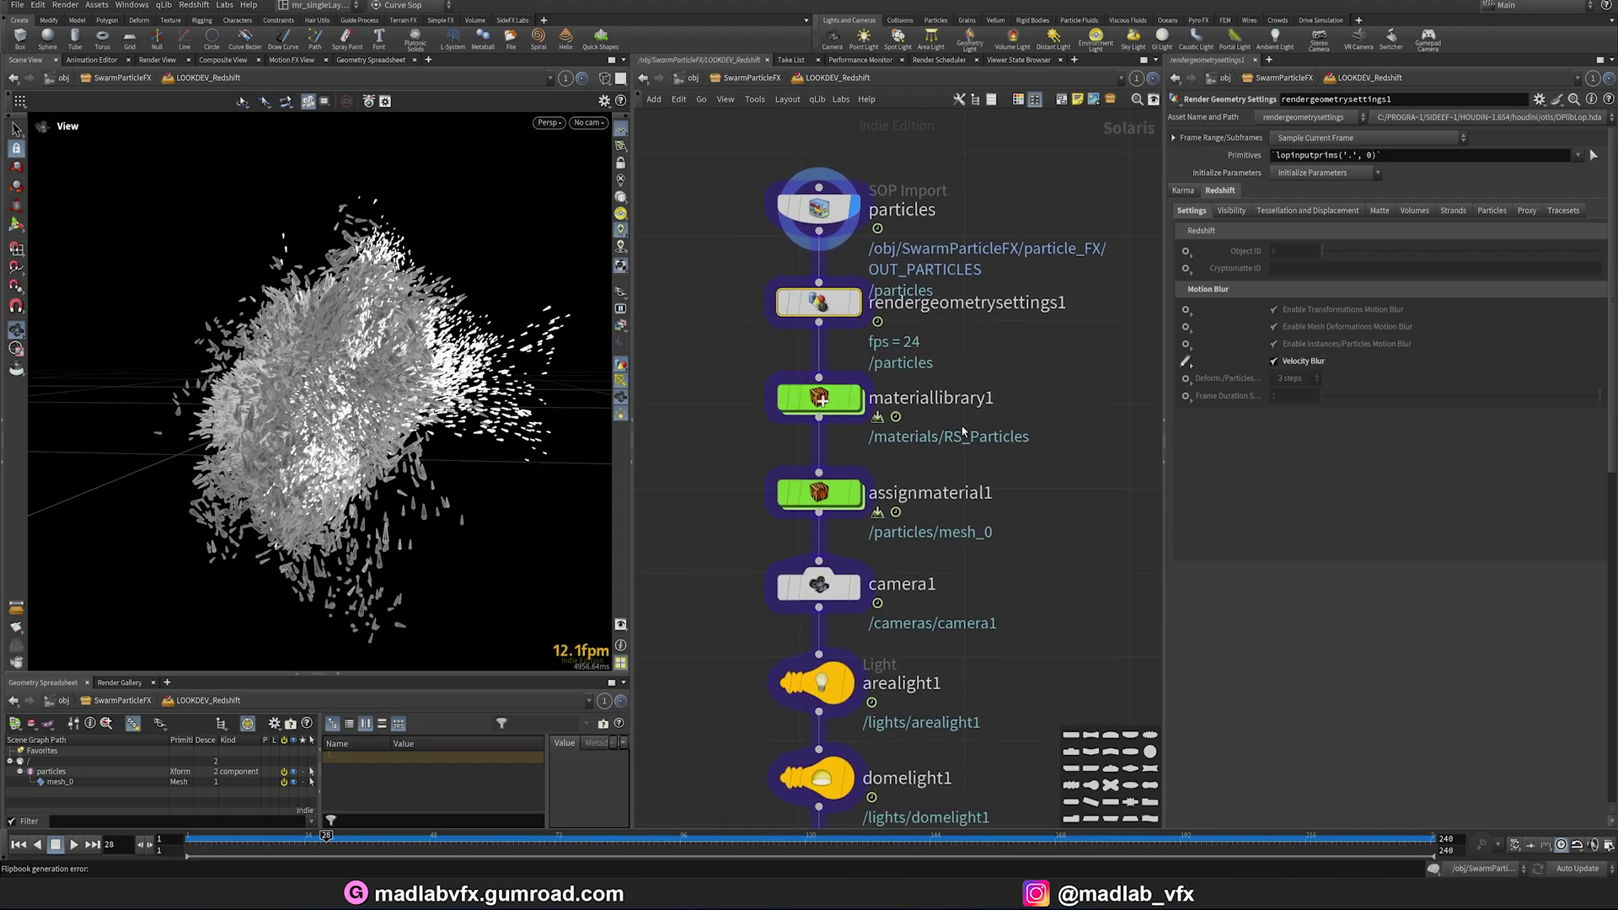
pyautogui.click(805, 393)
pyautogui.click(877, 491)
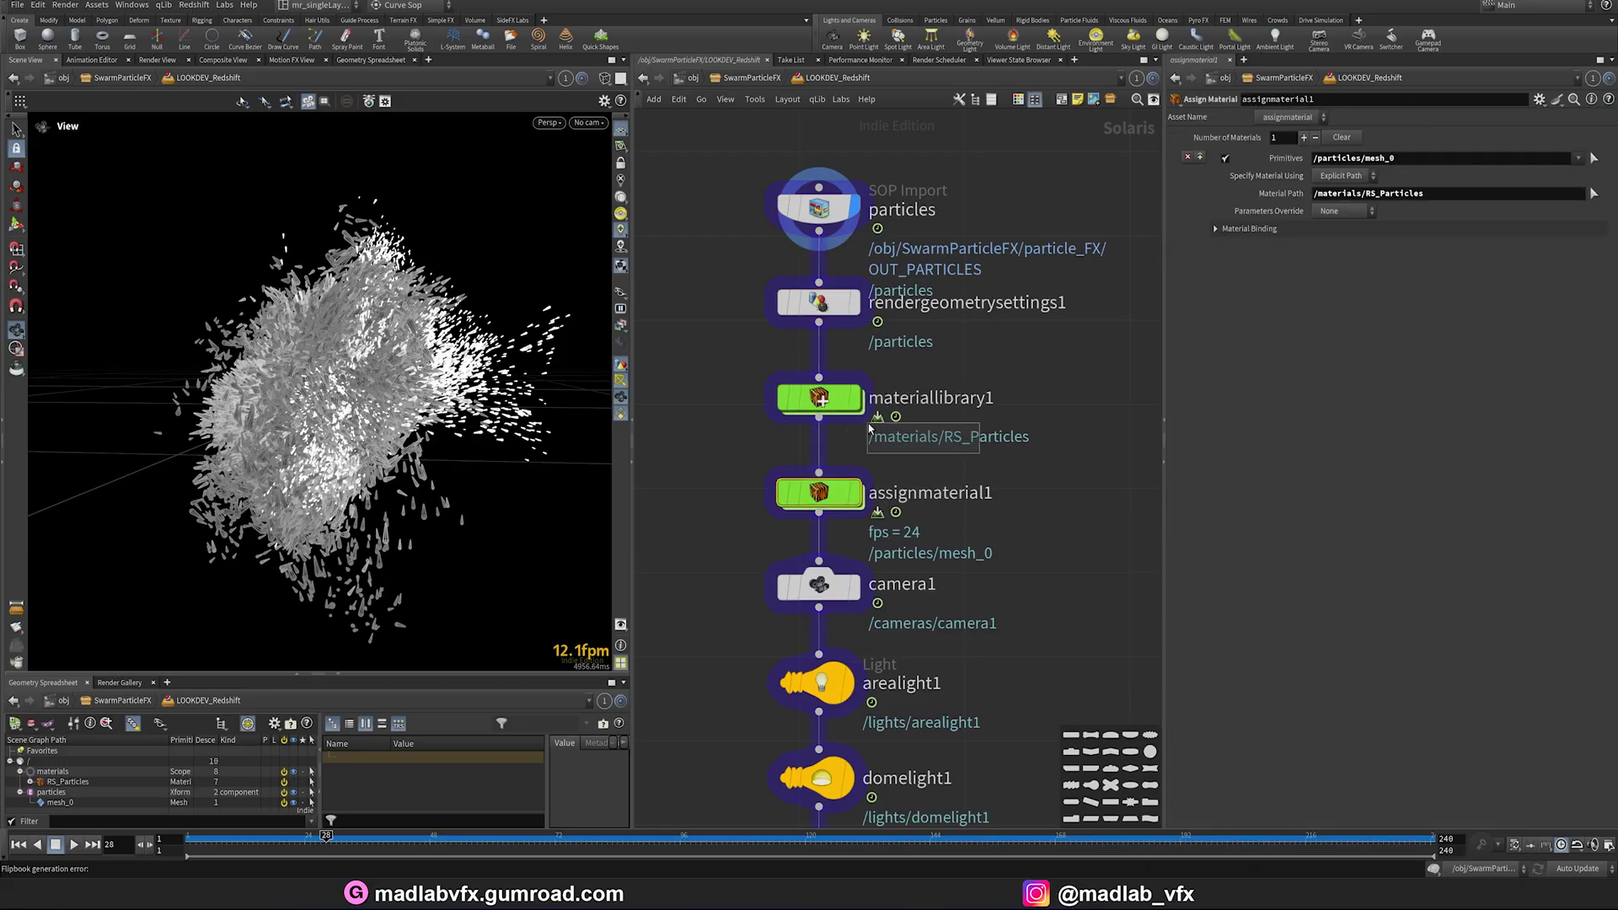
pyautogui.click(824, 397)
# Step: Dismiss the console, enter the RS_Particles shader network, and review StandardMaterial1's settings
pyautogui.doubleClick(825, 398)
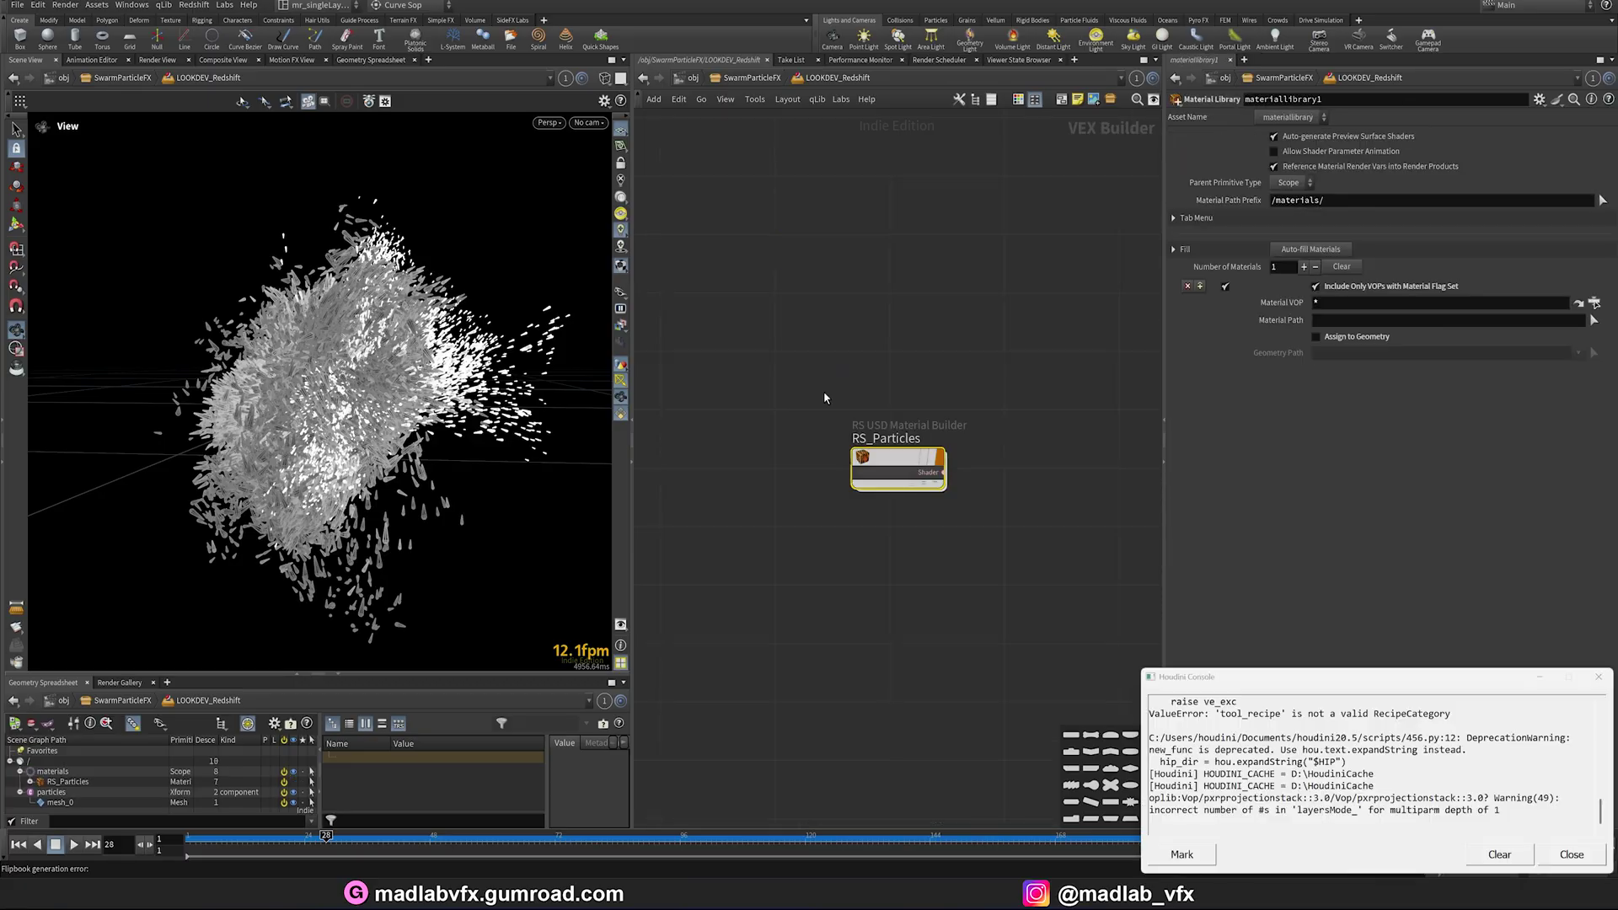
pyautogui.click(1598, 677)
pyautogui.doubleClick(864, 428)
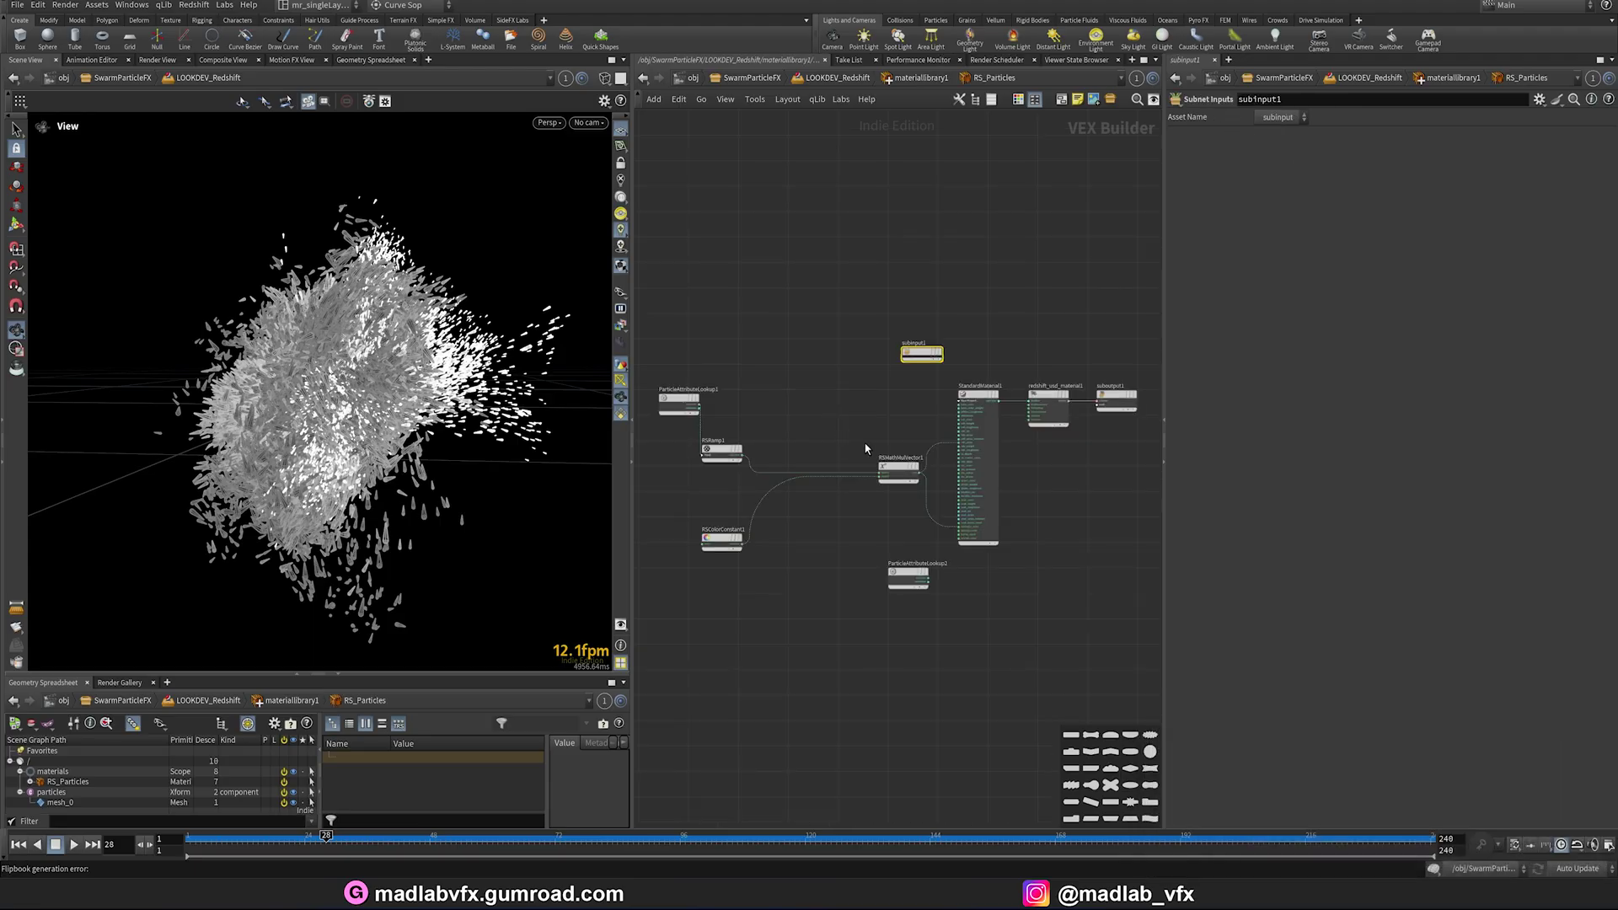
pyautogui.moveTo(820, 413); pyautogui.dragTo(1066, 362, button='middle')
pyautogui.scroll(3, 838, 385)
pyautogui.scroll(-3, 933, 431)
pyautogui.moveTo(934, 431); pyautogui.dragTo(756, 416, button='middle')
pyautogui.scroll(3, 1036, 509)
pyautogui.scroll(3, 965, 470)
pyautogui.click(927, 375)
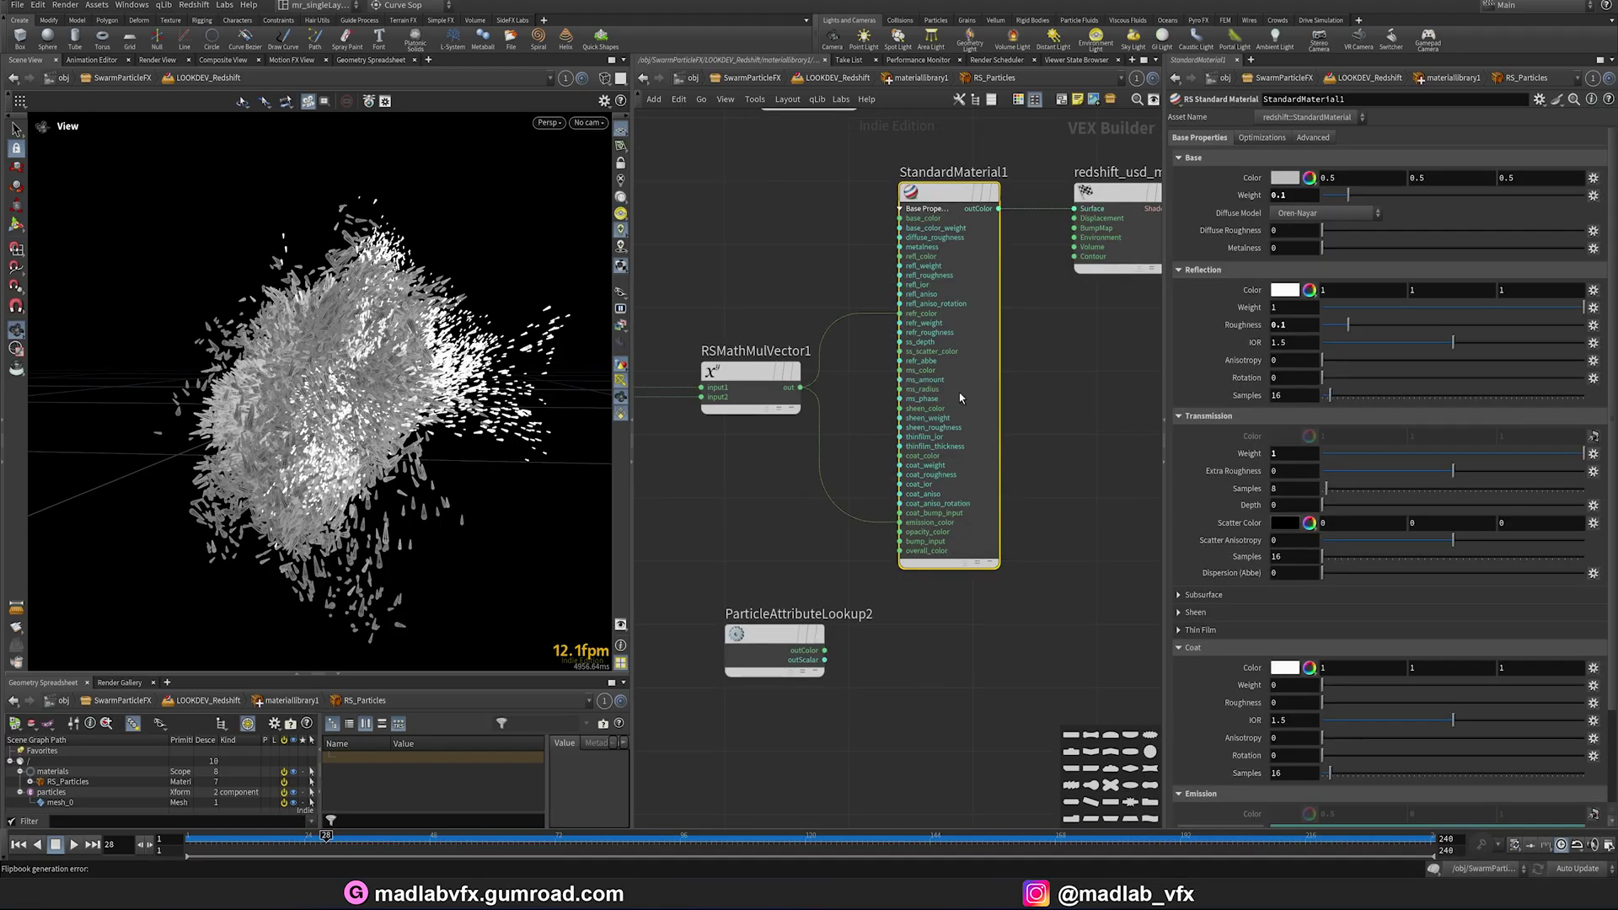
pyautogui.scroll(-2, 835, 343)
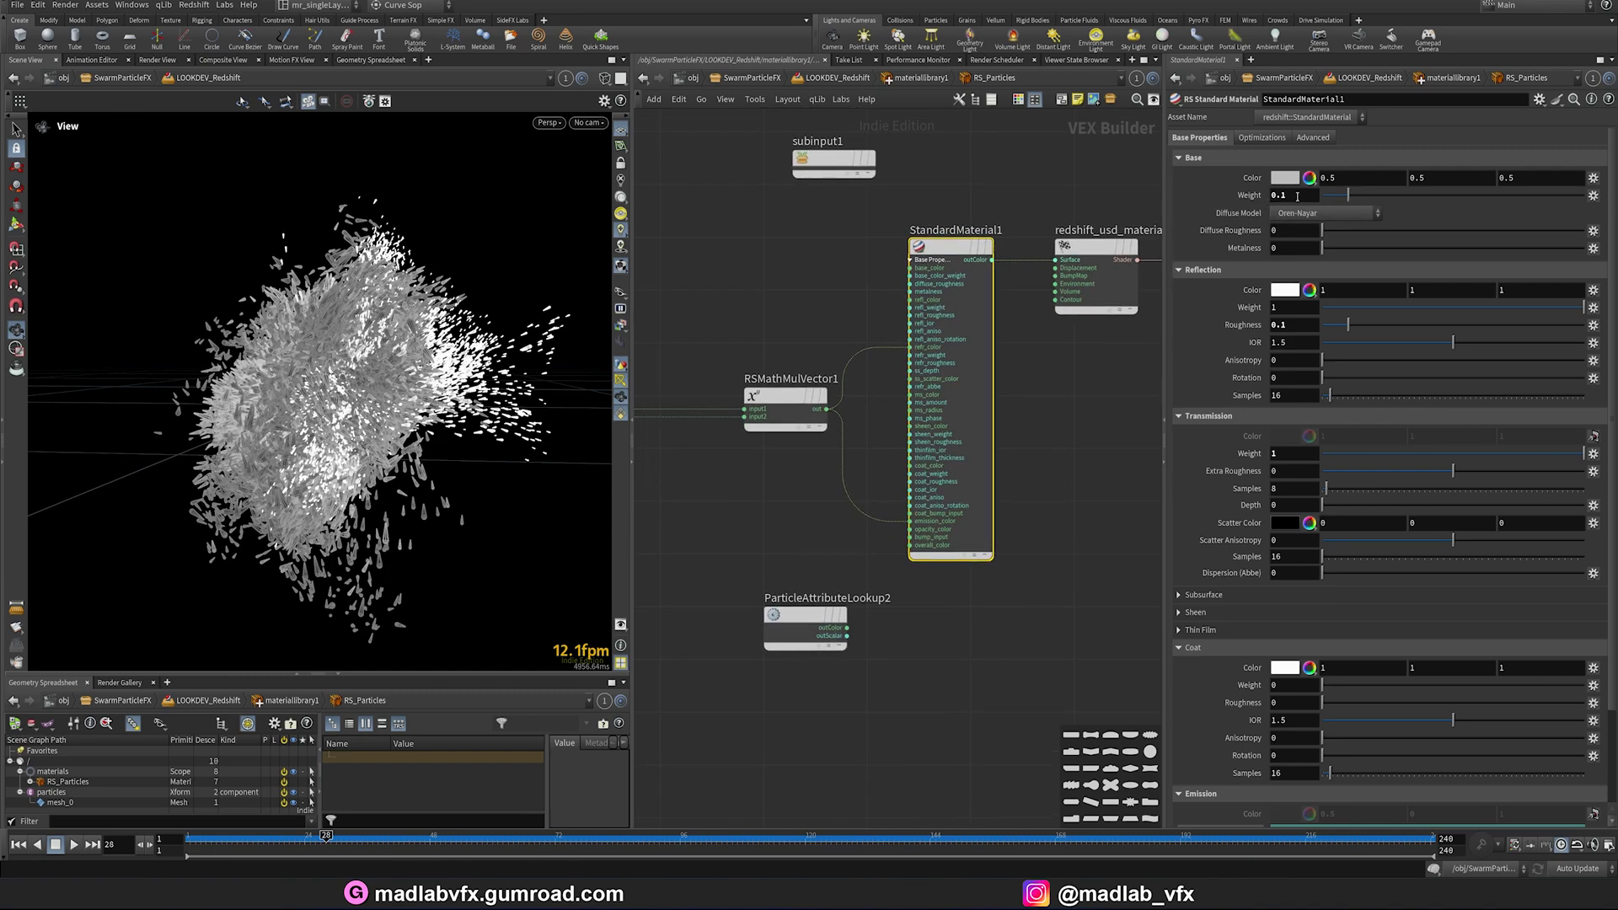
# Step: Move ParticleAttributeLookup1 next to RSRamp1 and inspect the colour ramp
pyautogui.moveTo(803, 438); pyautogui.dragTo(900, 449, button='middle')
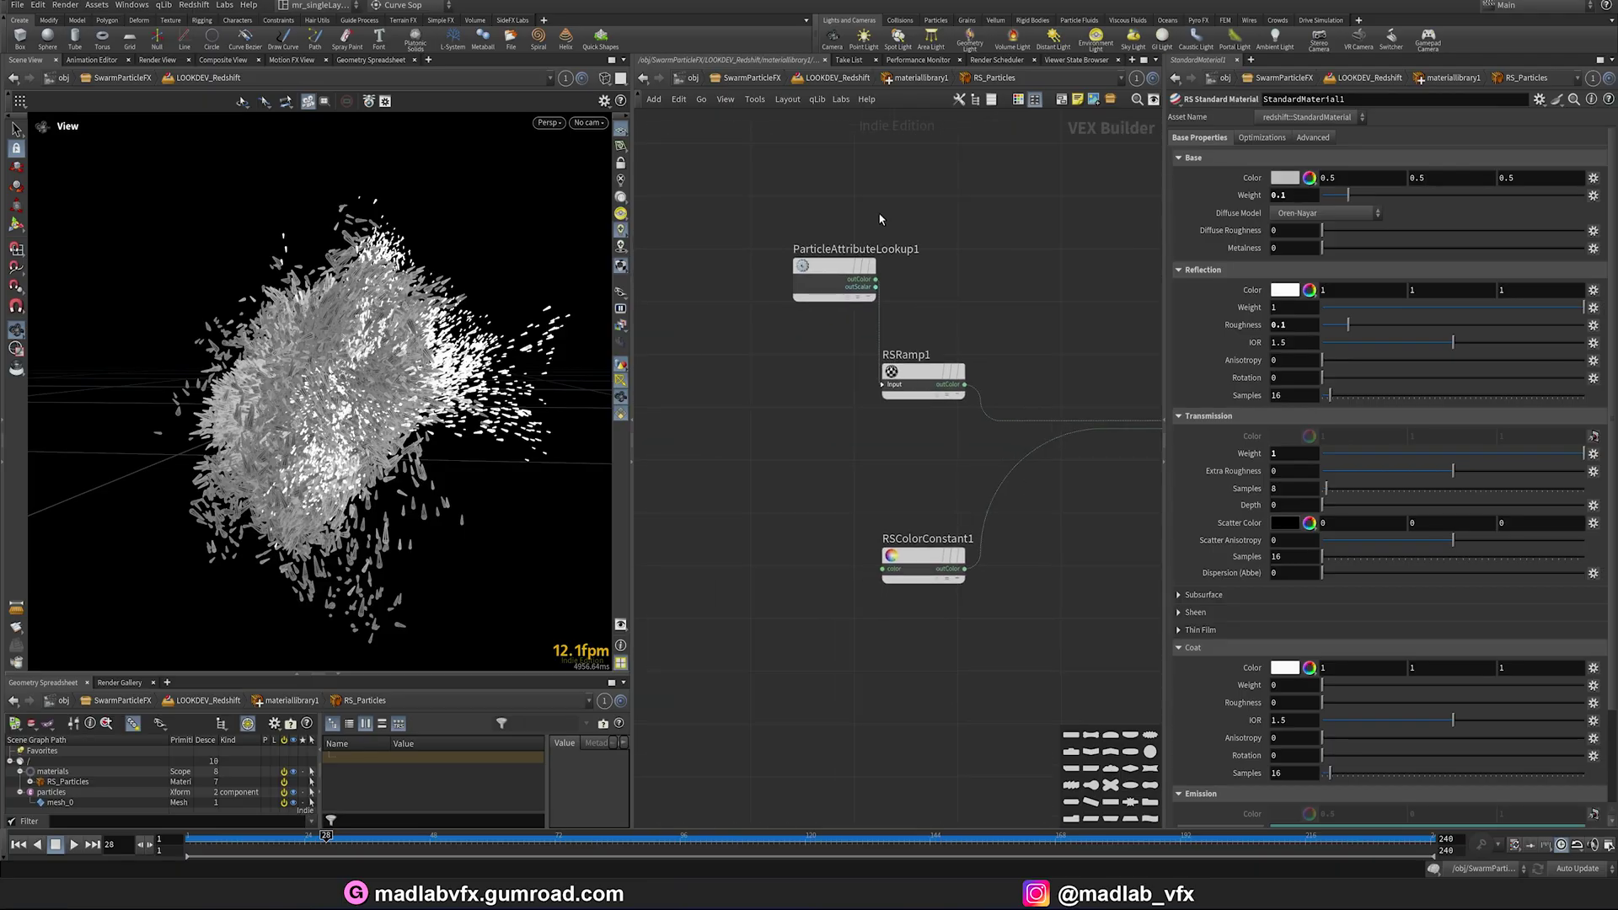
pyautogui.click(835, 271)
pyautogui.moveTo(834, 271); pyautogui.dragTo(769, 368)
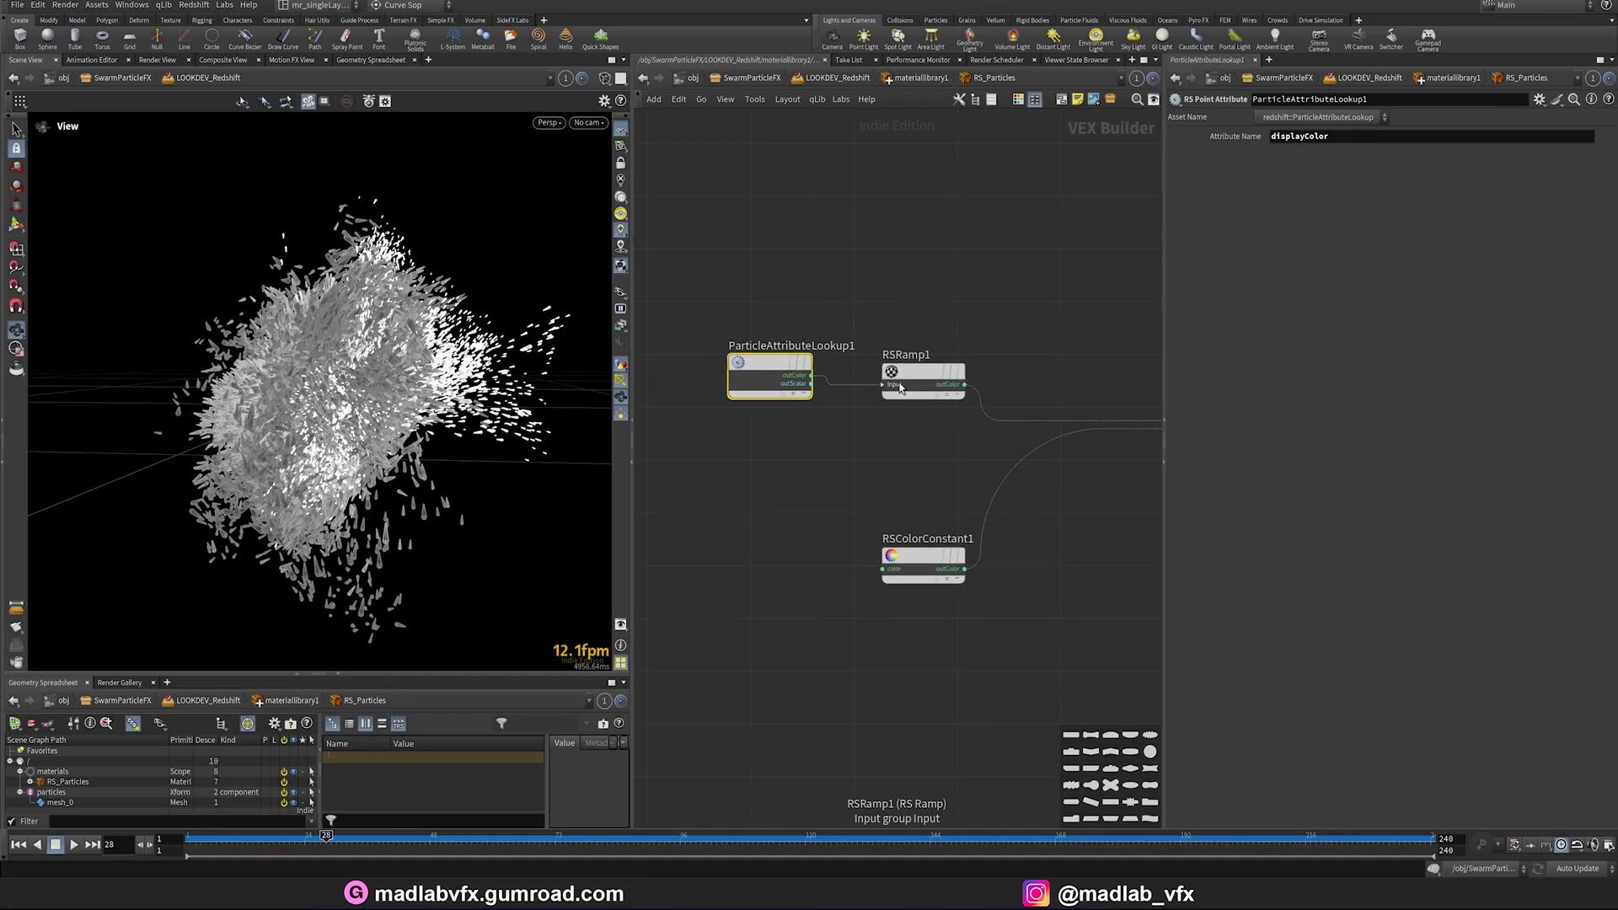
pyautogui.scroll(3, 874, 438)
pyautogui.click(962, 364)
pyautogui.moveTo(956, 440); pyautogui.dragTo(872, 431, button='middle')
pyautogui.scroll(-5, 1109, 516)
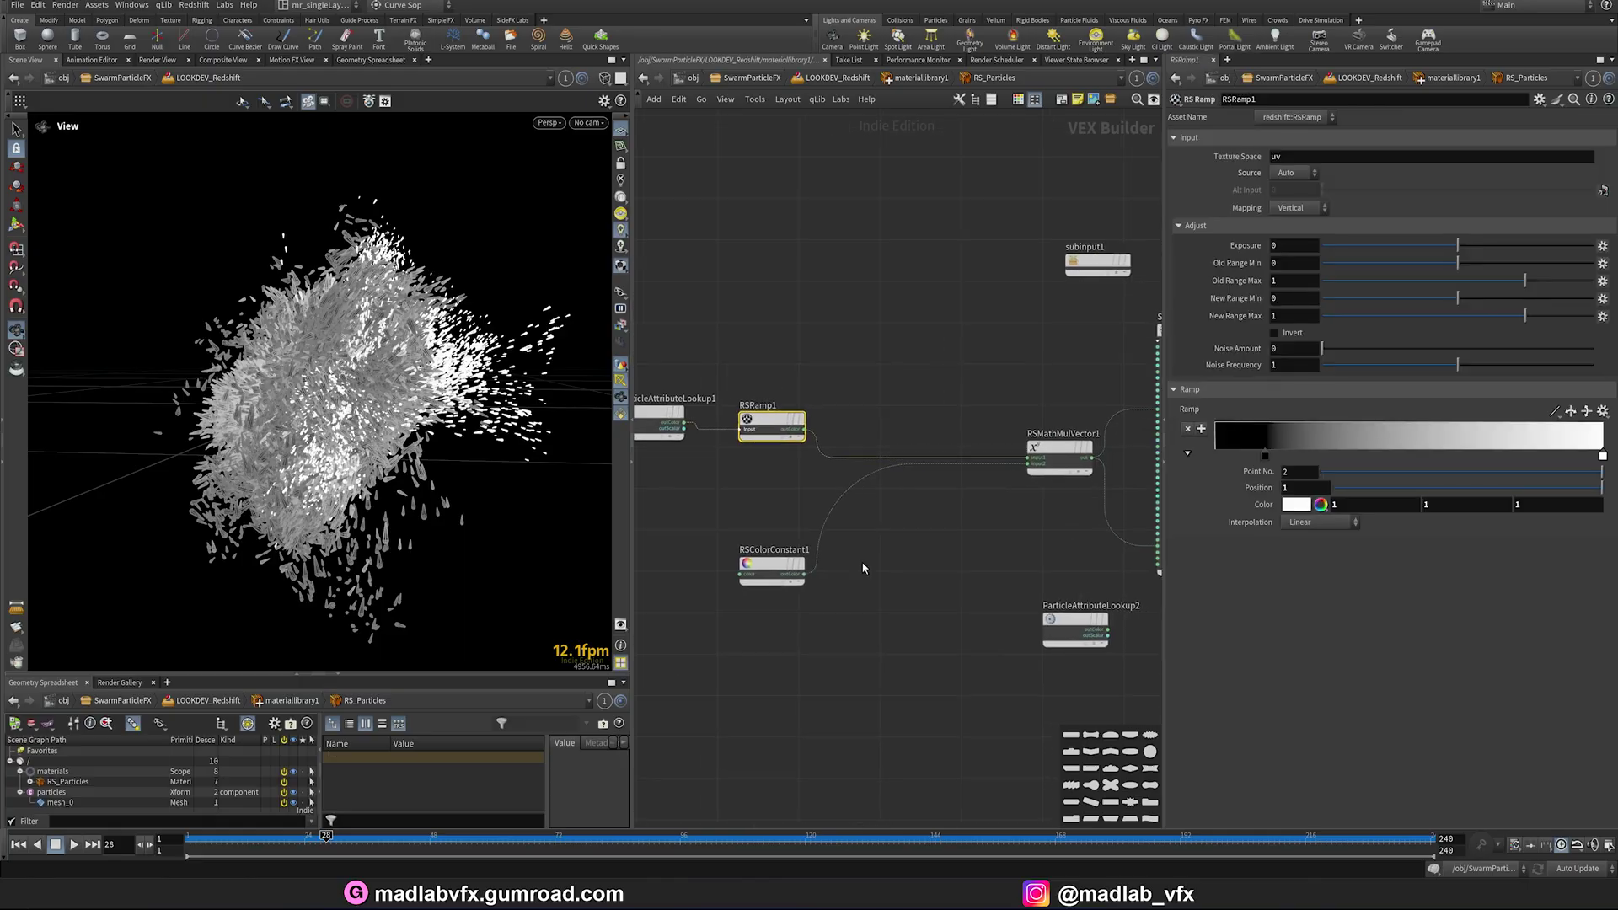
# Step: Move RSColorConstant1 toward RSMathMulVector1 and inspect both nodes
pyautogui.moveTo(771, 566); pyautogui.dragTo(917, 515)
pyautogui.scroll(4, 935, 529)
pyautogui.click(885, 483)
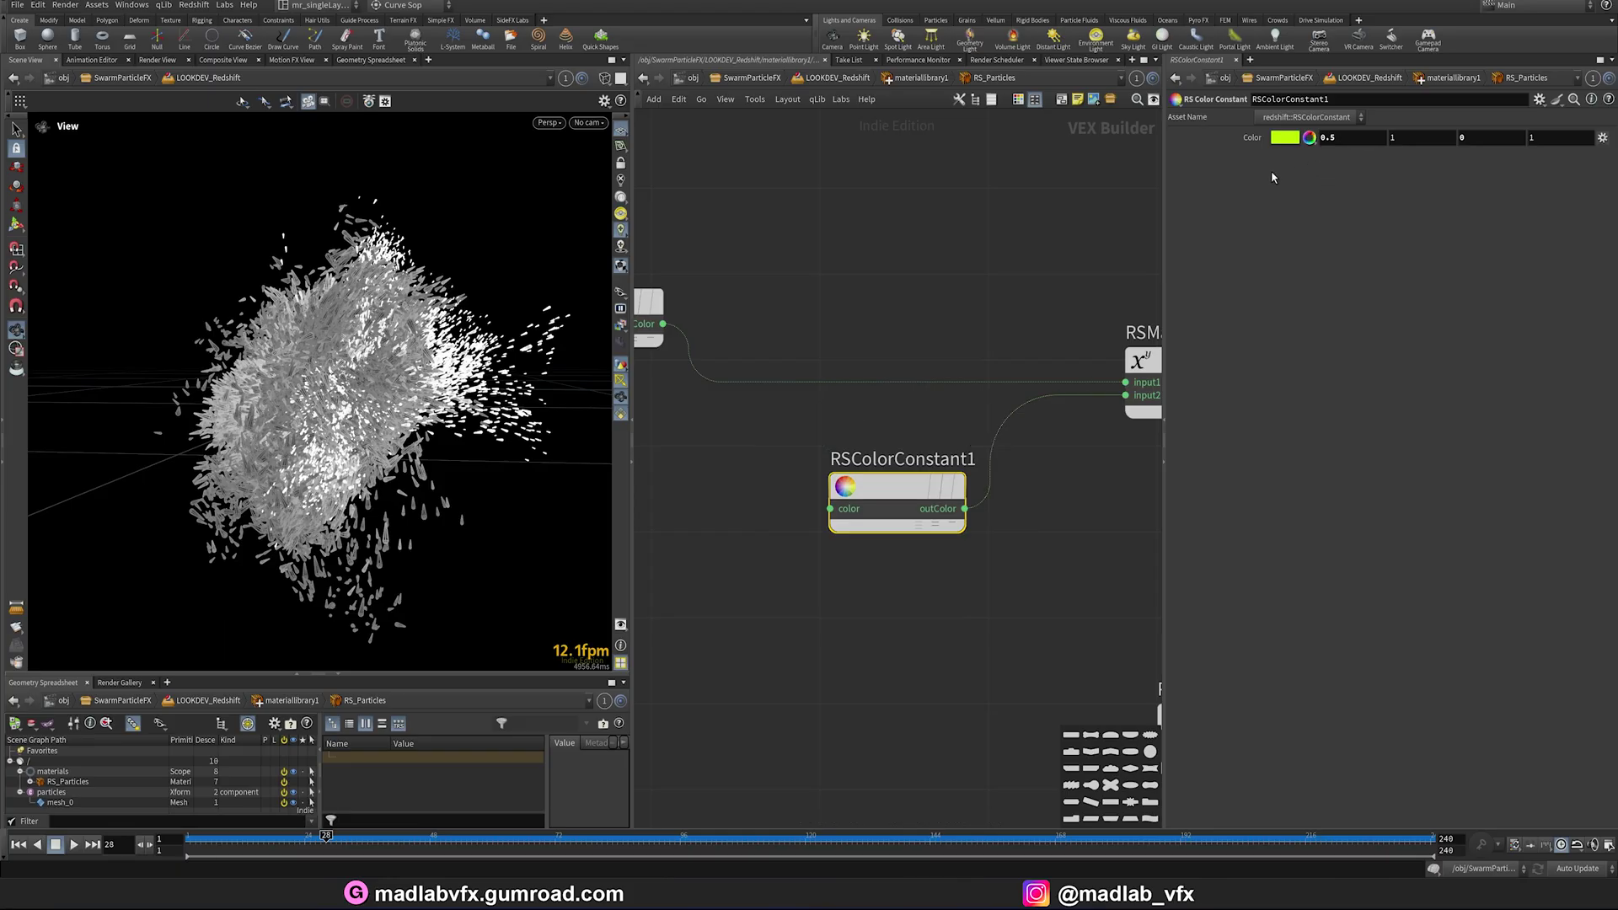
pyautogui.moveTo(1082, 497); pyautogui.dragTo(881, 483, button='middle')
pyautogui.click(1008, 362)
# Step: Scroll through StandardMaterial1's parameters again
pyautogui.scroll(-4, 999, 450)
pyautogui.moveTo(1055, 417); pyautogui.dragTo(892, 406, button='middle')
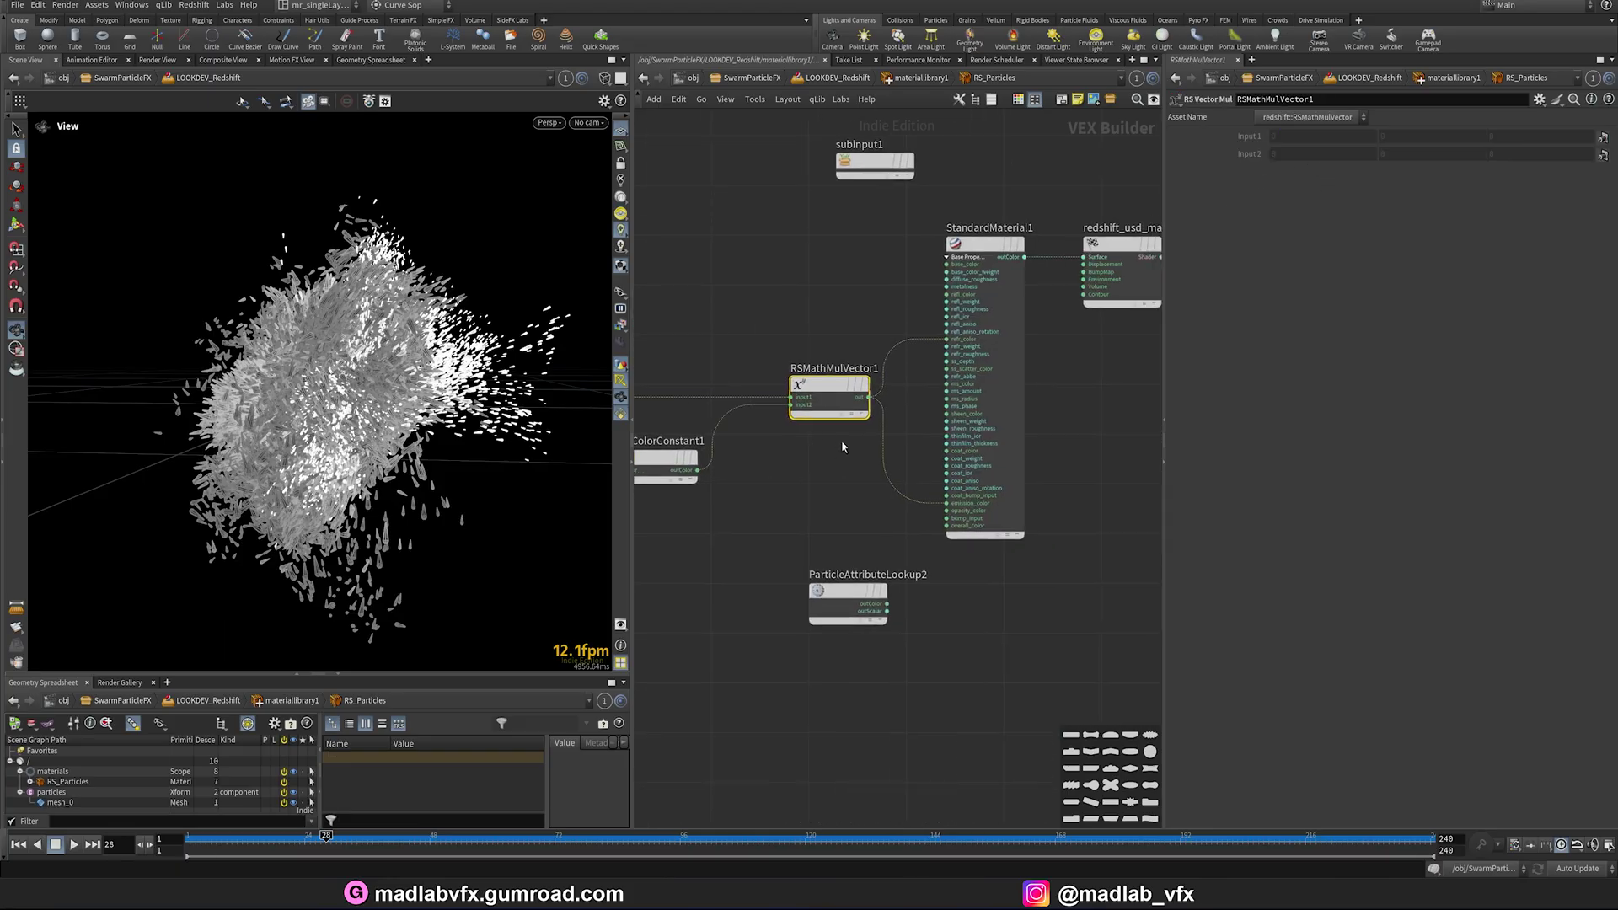
pyautogui.scroll(3, 963, 337)
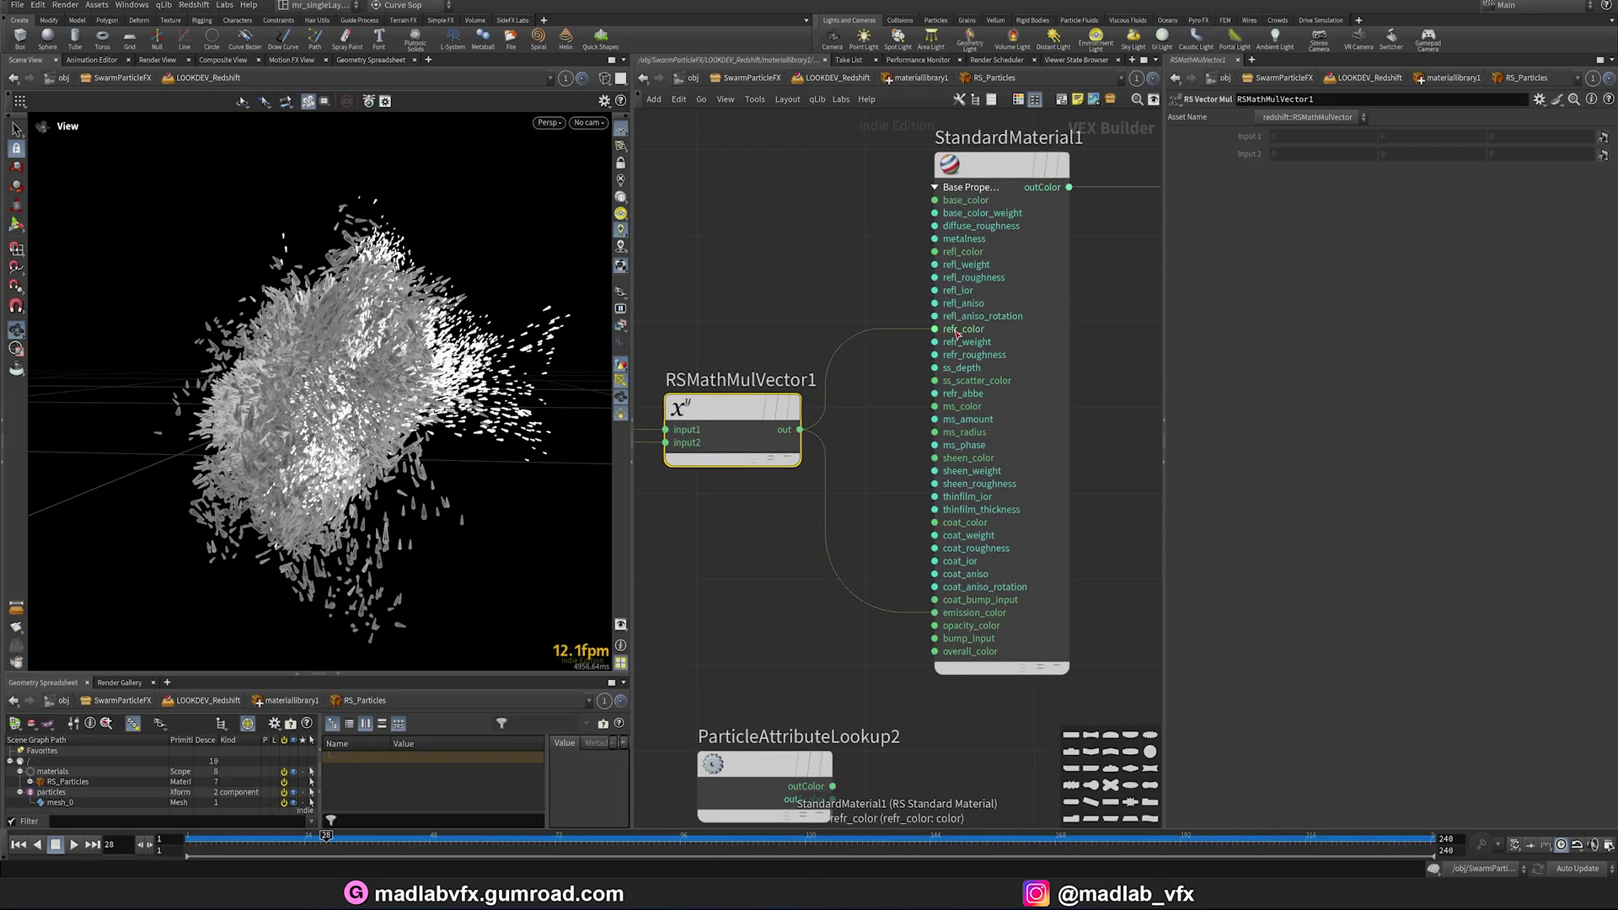
pyautogui.click(1066, 333)
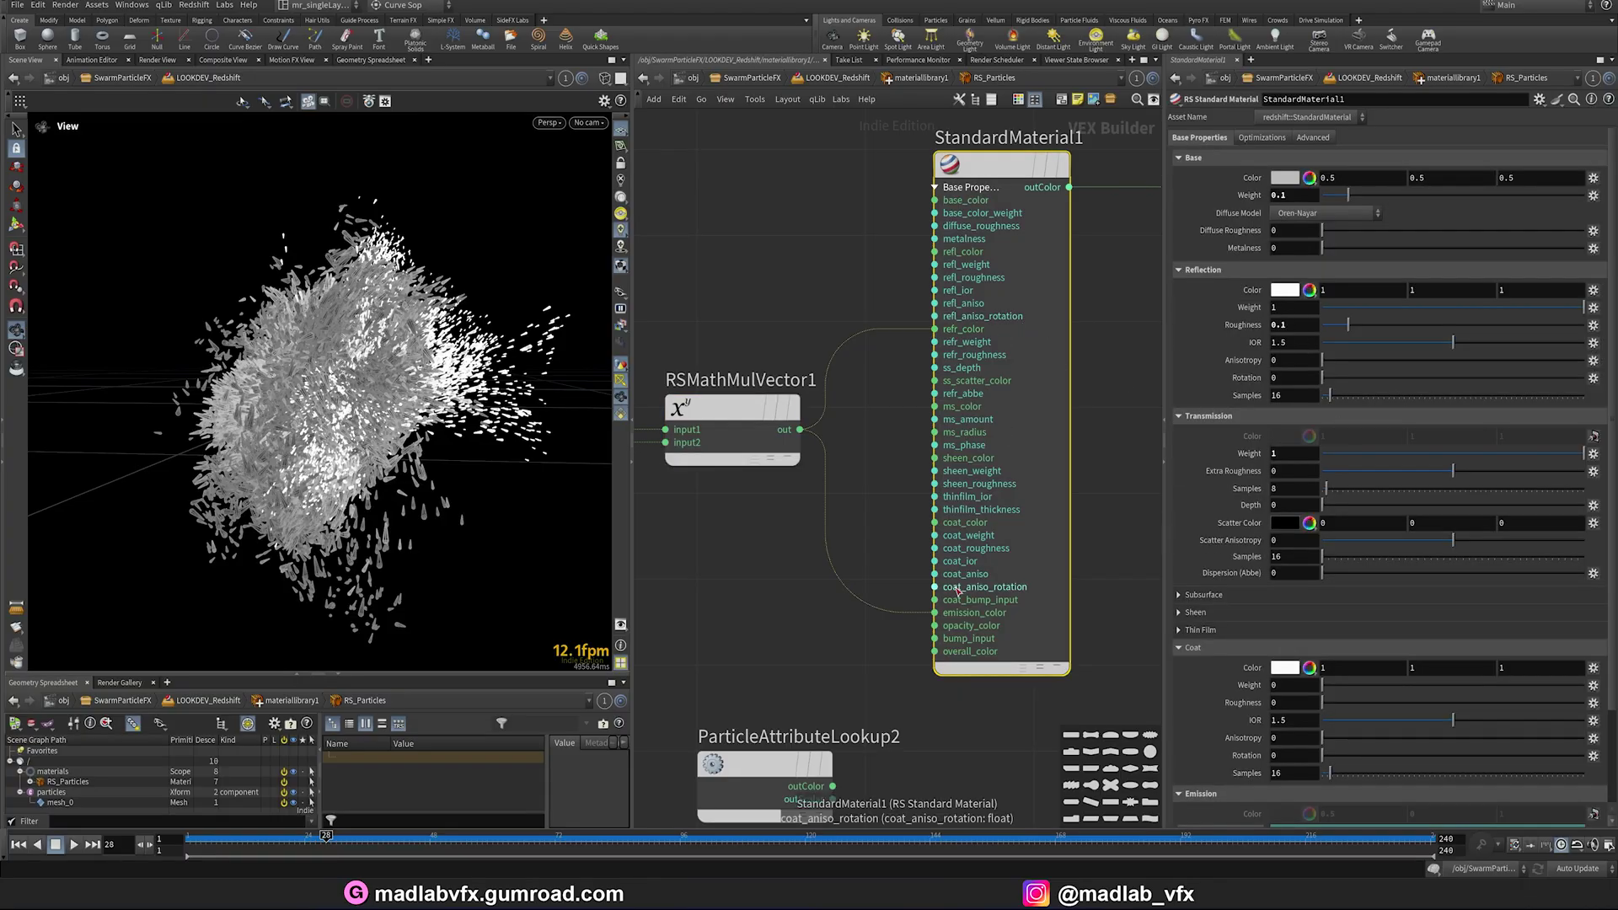
pyautogui.scroll(-3, 1315, 657)
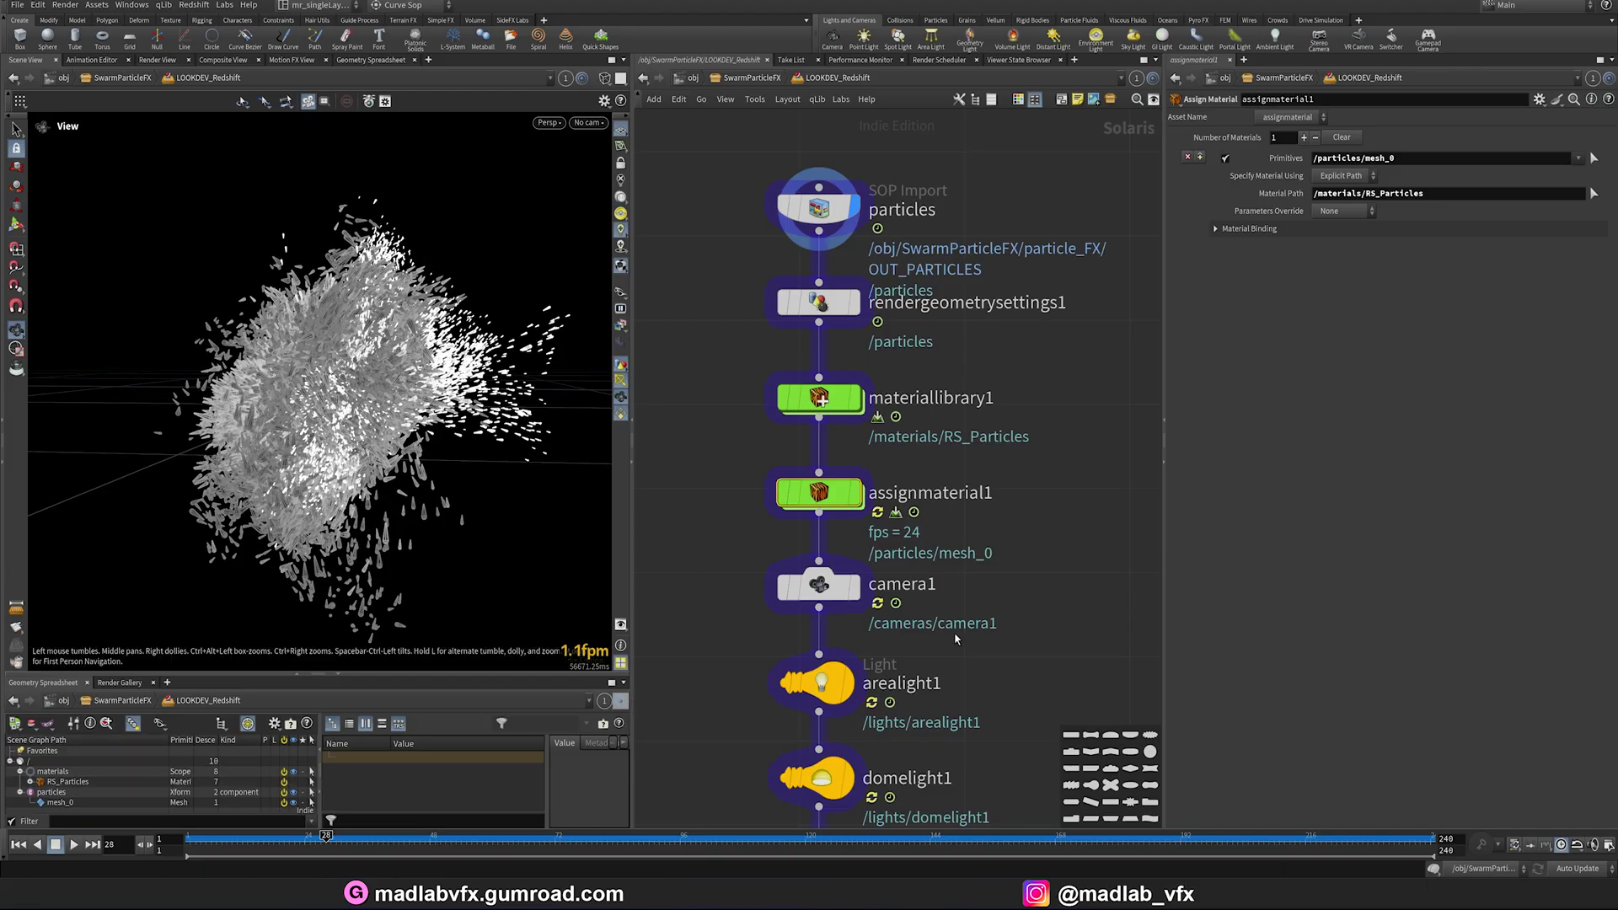
# Step: Inspect the camera1 and arealight1 node settings in the network
pyautogui.scroll(-1, 957, 639)
pyautogui.moveTo(957, 640); pyautogui.dragTo(982, 564, button='middle')
pyautogui.moveTo(987, 542); pyautogui.dragTo(853, 481)
pyautogui.moveTo(987, 573); pyautogui.dragTo(997, 507, button='middle')
pyautogui.moveTo(975, 494); pyautogui.dragTo(836, 543)
pyautogui.click(870, 540)
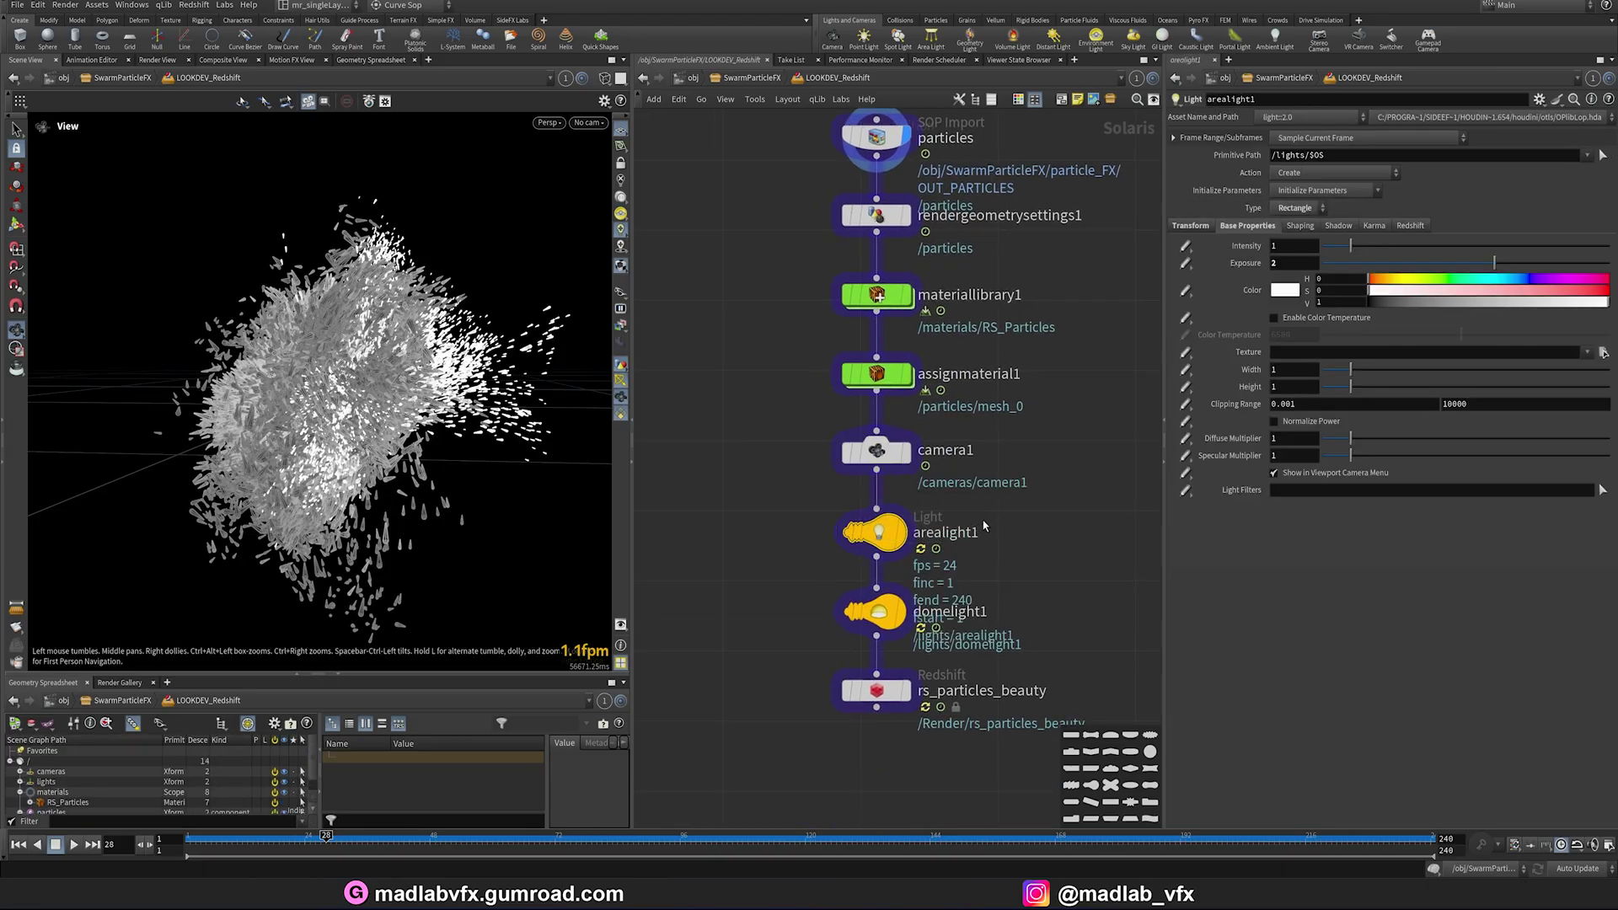
# Step: Set the viewport to look through /cameras/camera1
pyautogui.click(597, 123)
pyautogui.click(900, 533)
pyautogui.click(877, 451)
pyautogui.click(589, 122)
pyautogui.click(597, 158)
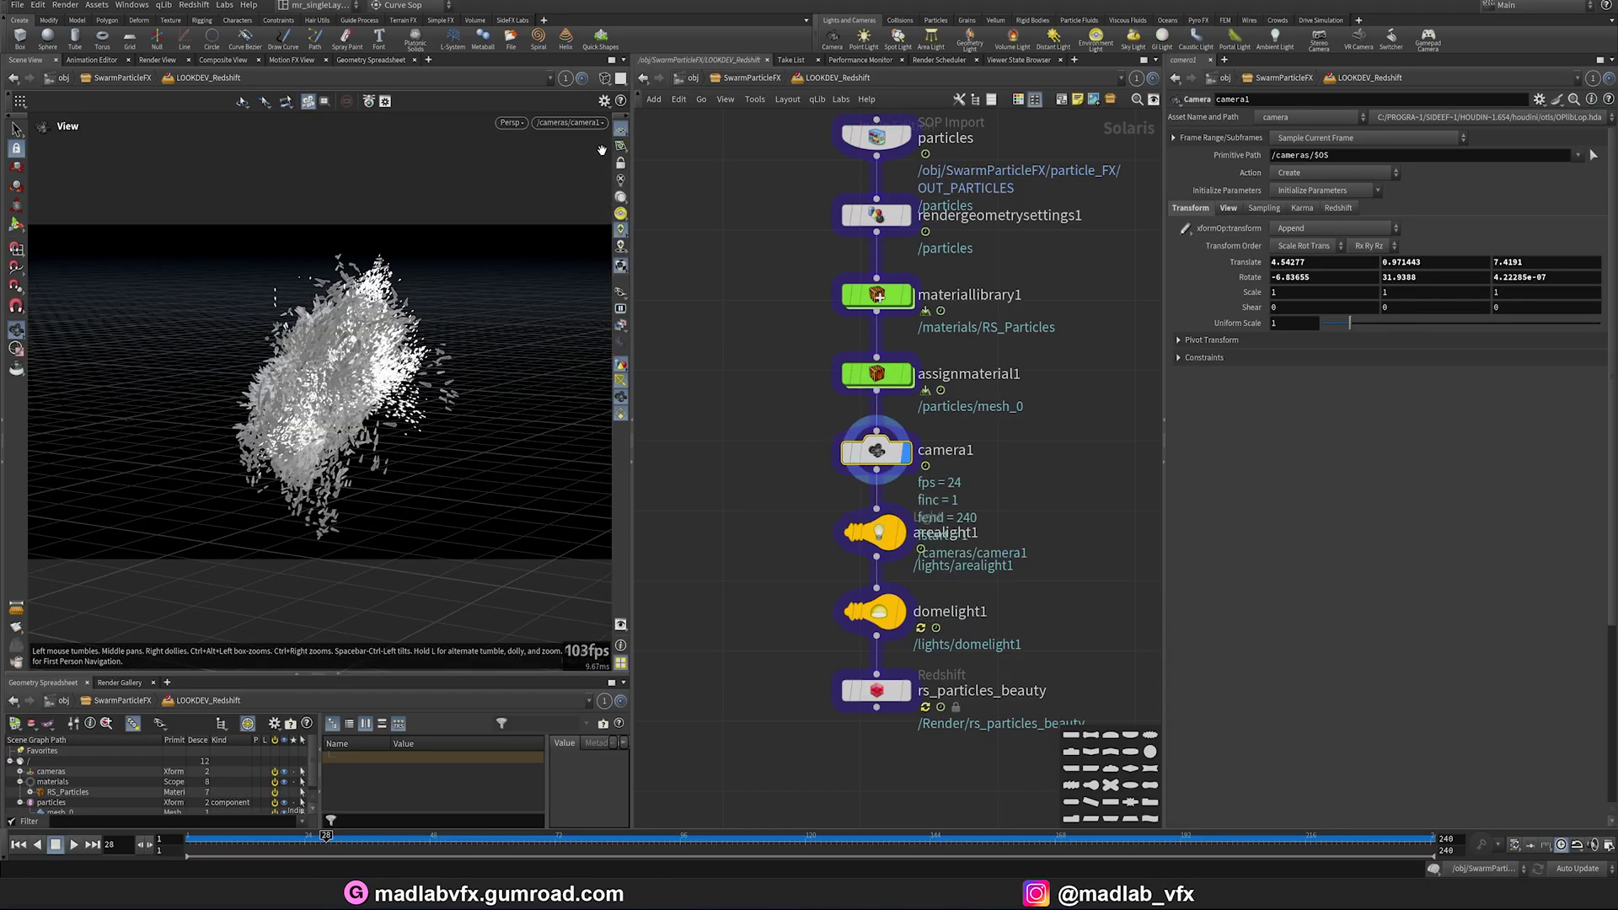
# Step: Check the area and dome lights, then start a widened Redshift viewport render from rs_particles_beauty
pyautogui.click(903, 539)
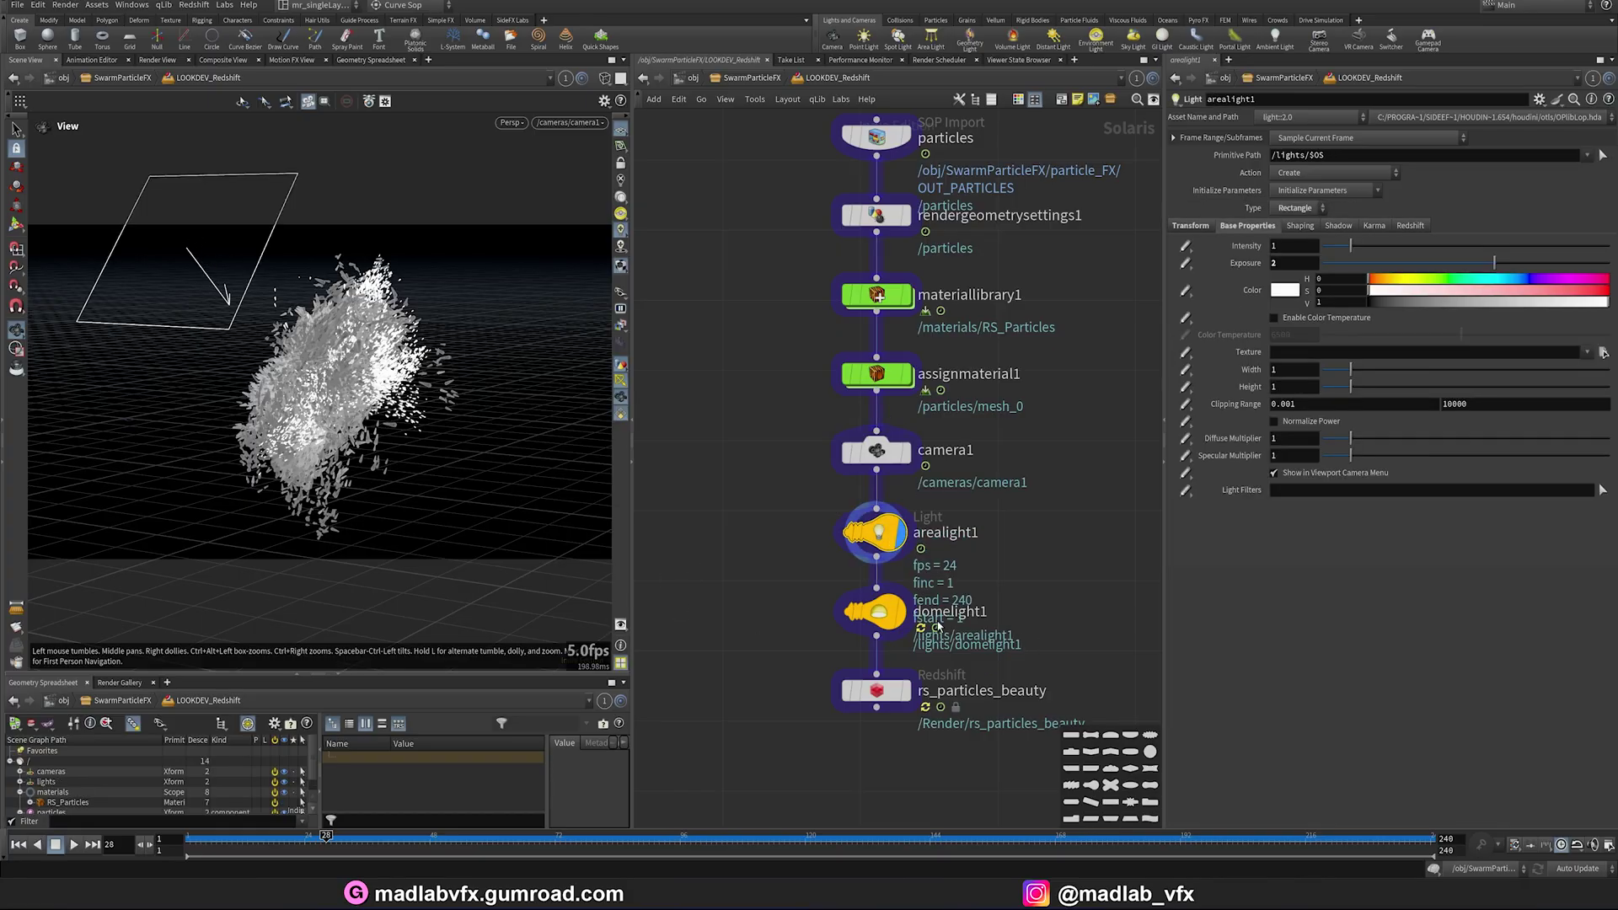
pyautogui.click(877, 611)
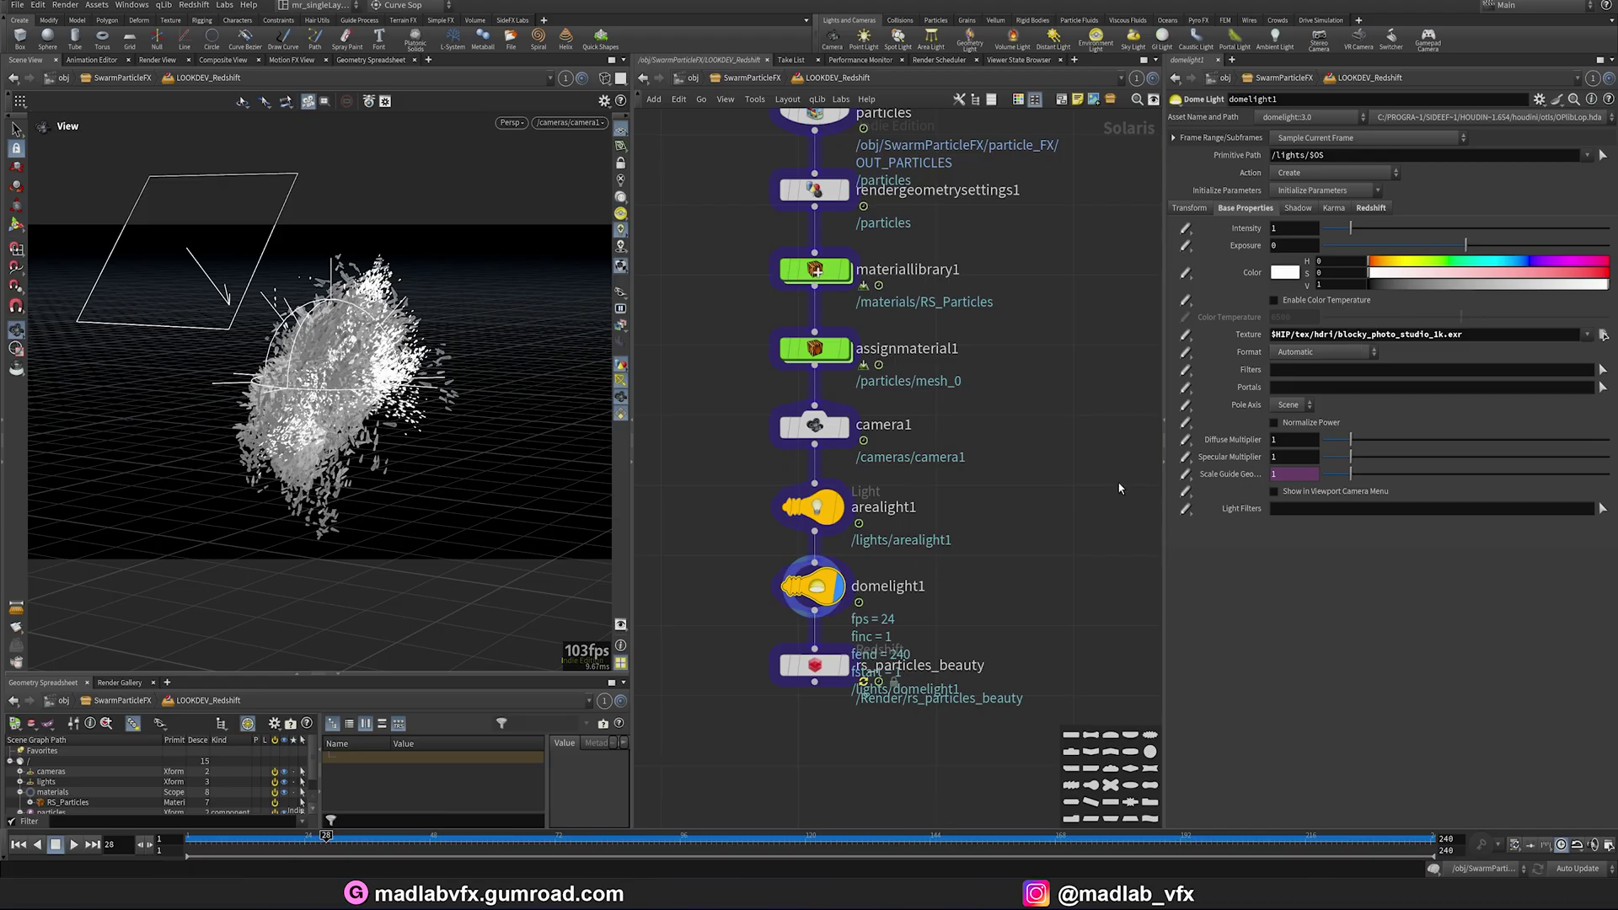
pyautogui.press('Down')
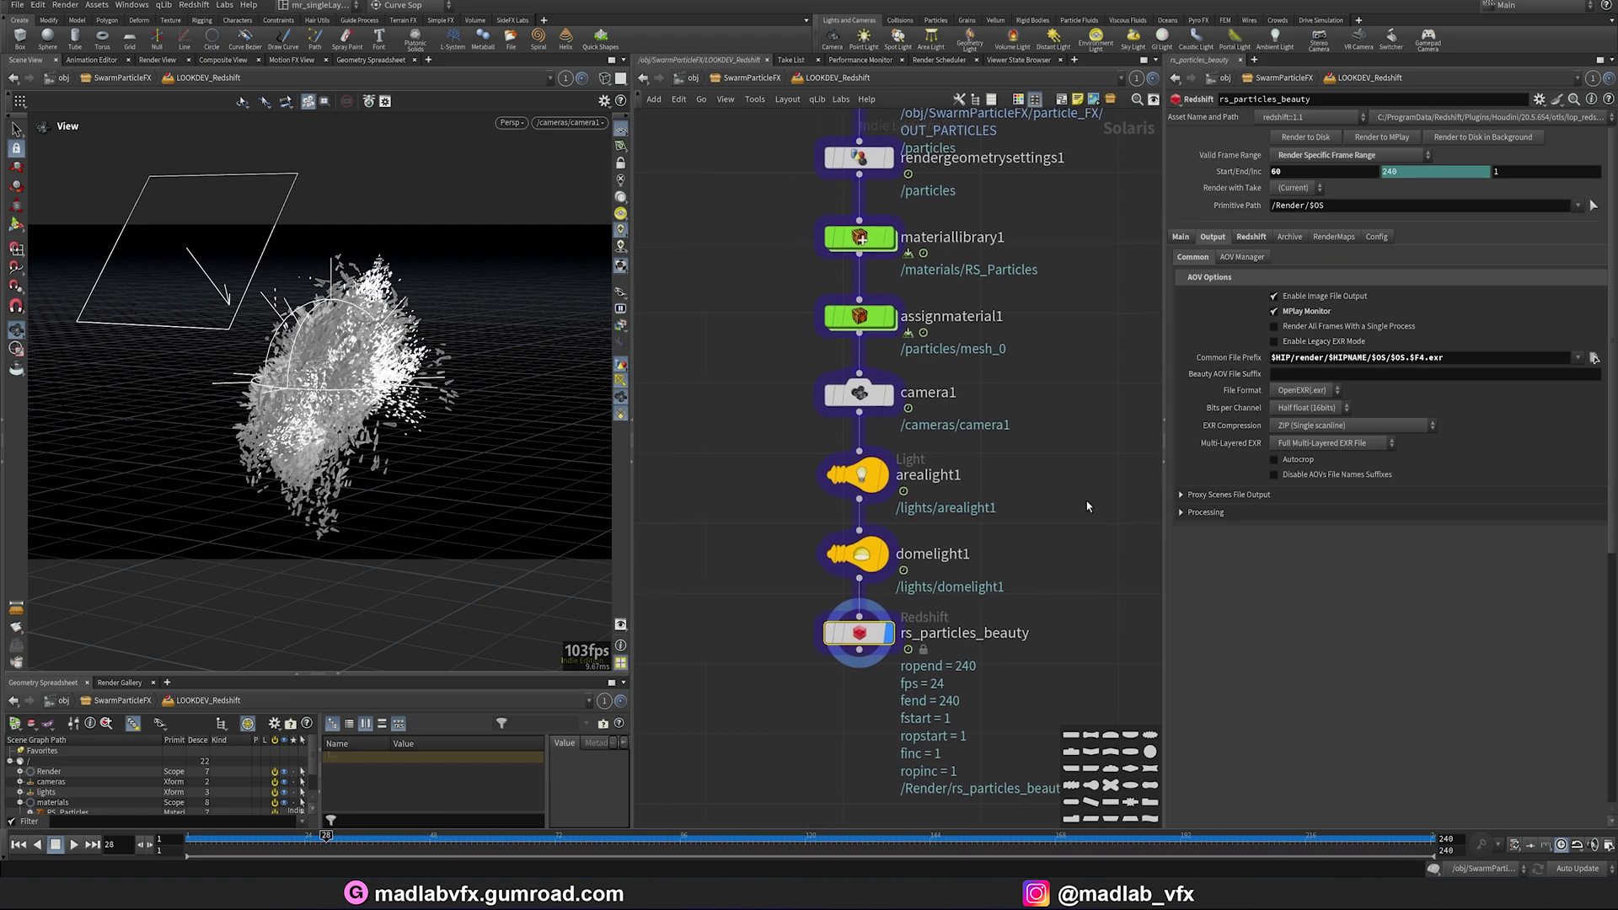
pyautogui.moveTo(632, 603); pyautogui.dragTo(1007, 607)
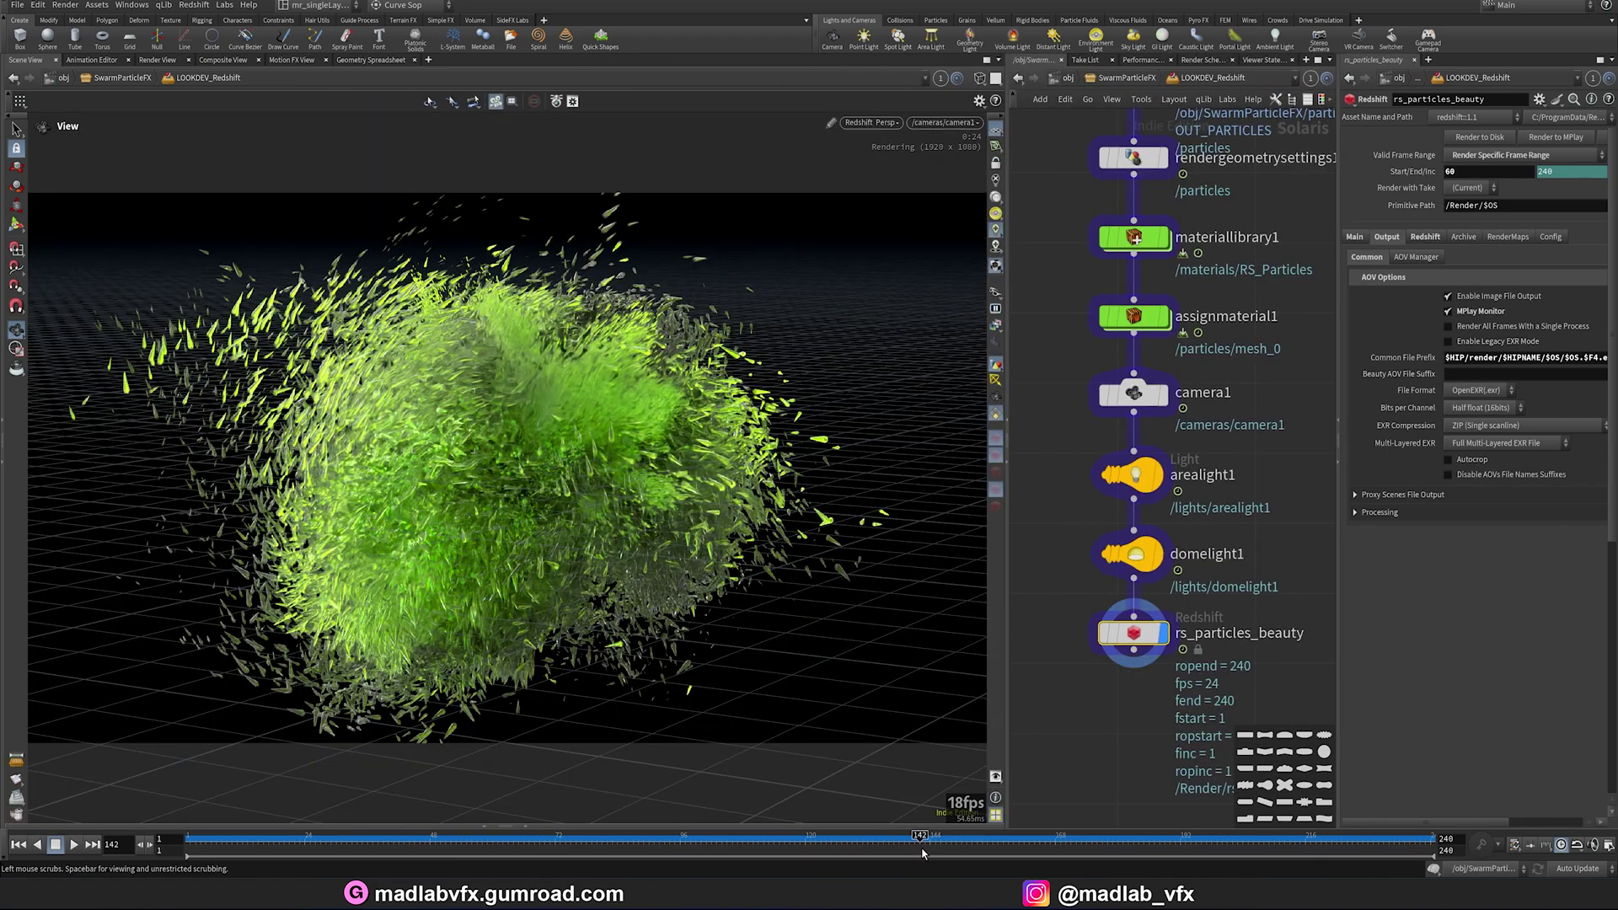
pyautogui.click(1425, 237)
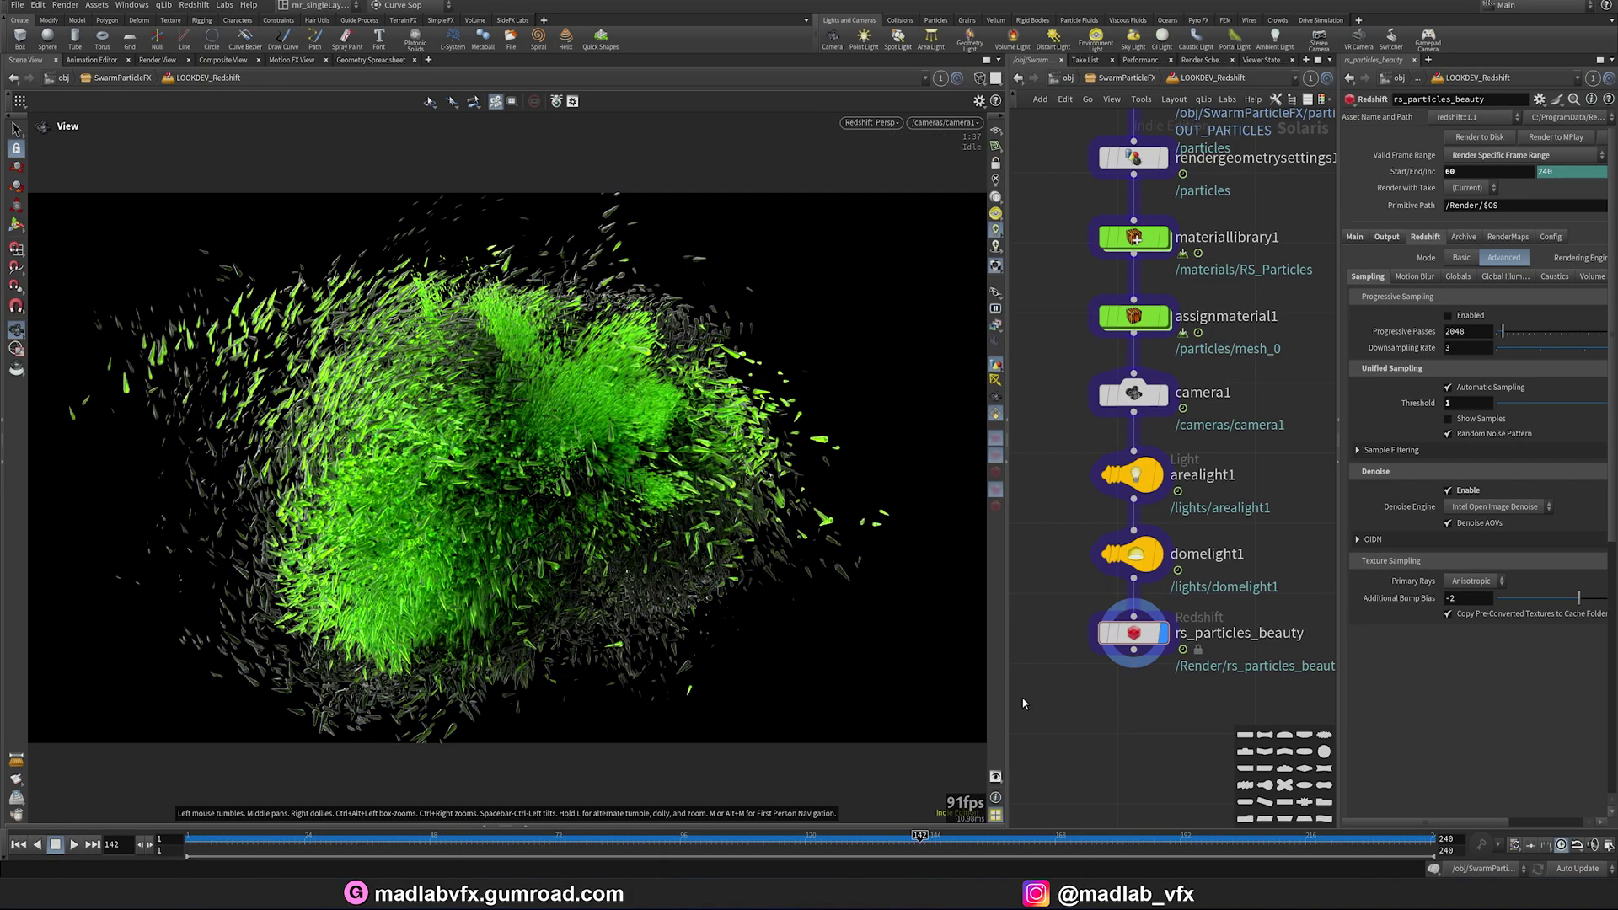
pyautogui.scroll(-3, 1039, 708)
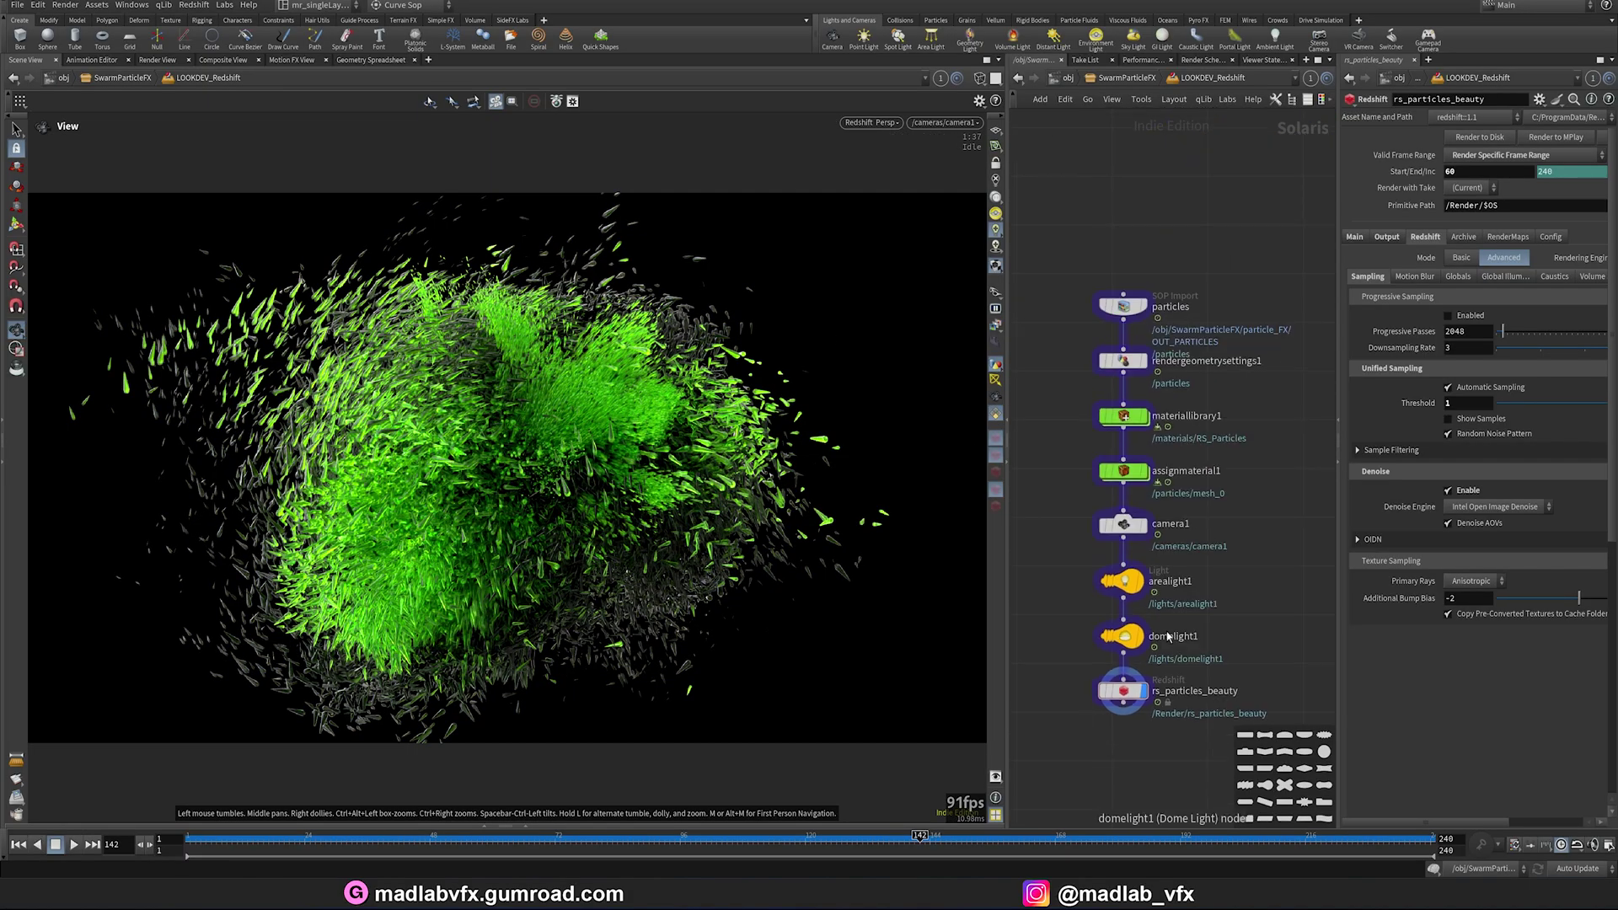
# Step: Go up to the SwarmParticleFX level and dive into the LOOKDEV_Karma network
pyautogui.press('u')
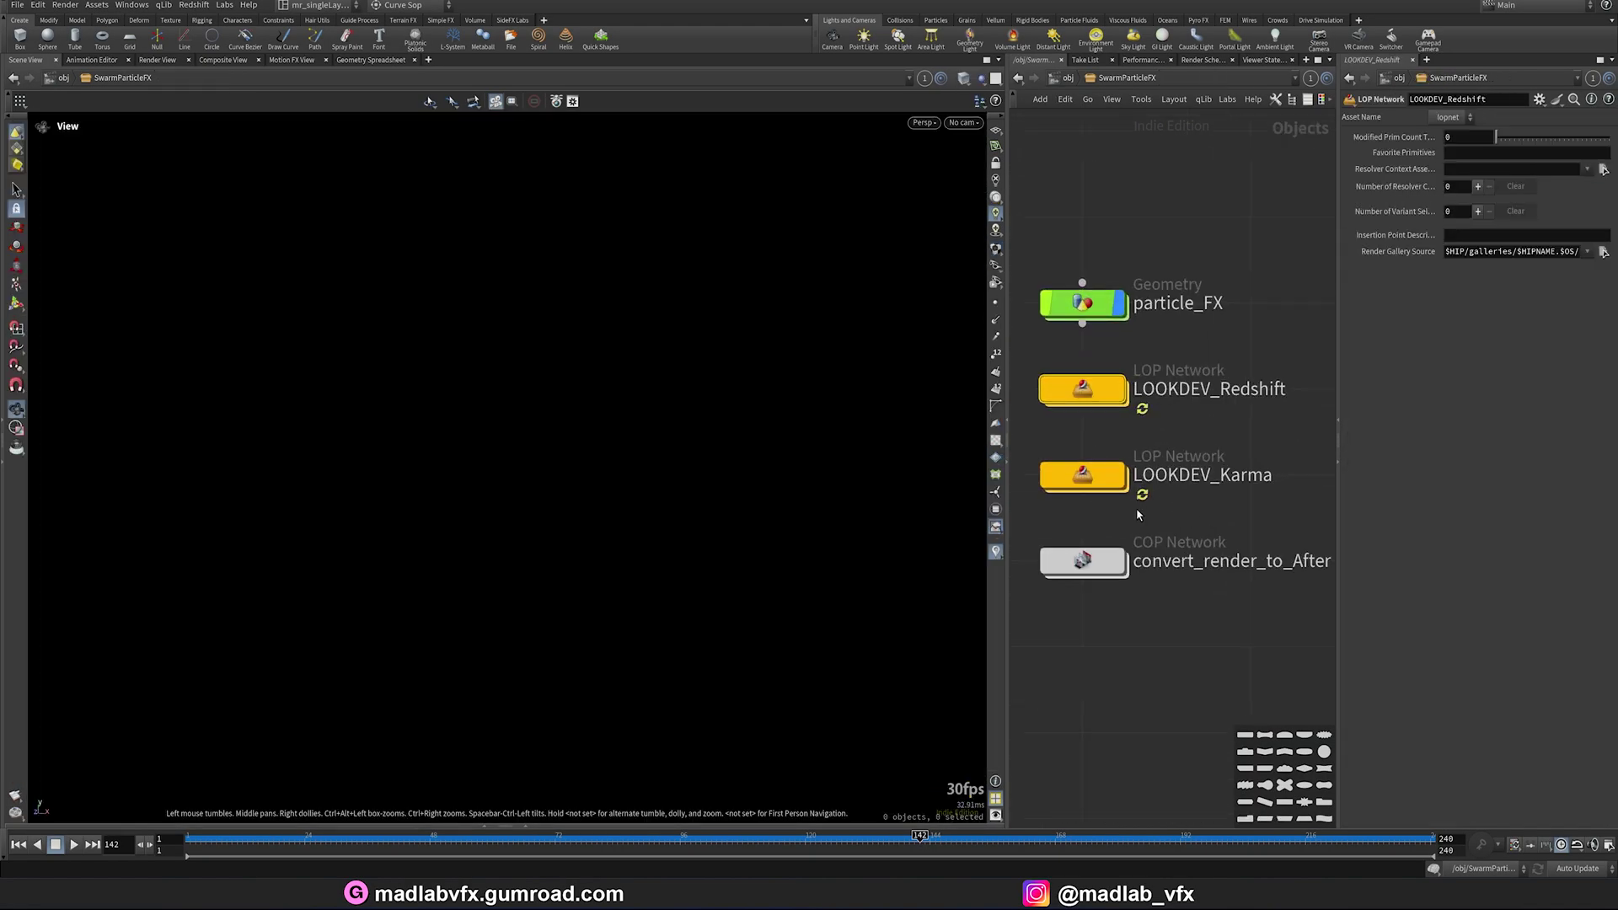
pyautogui.click(1101, 486)
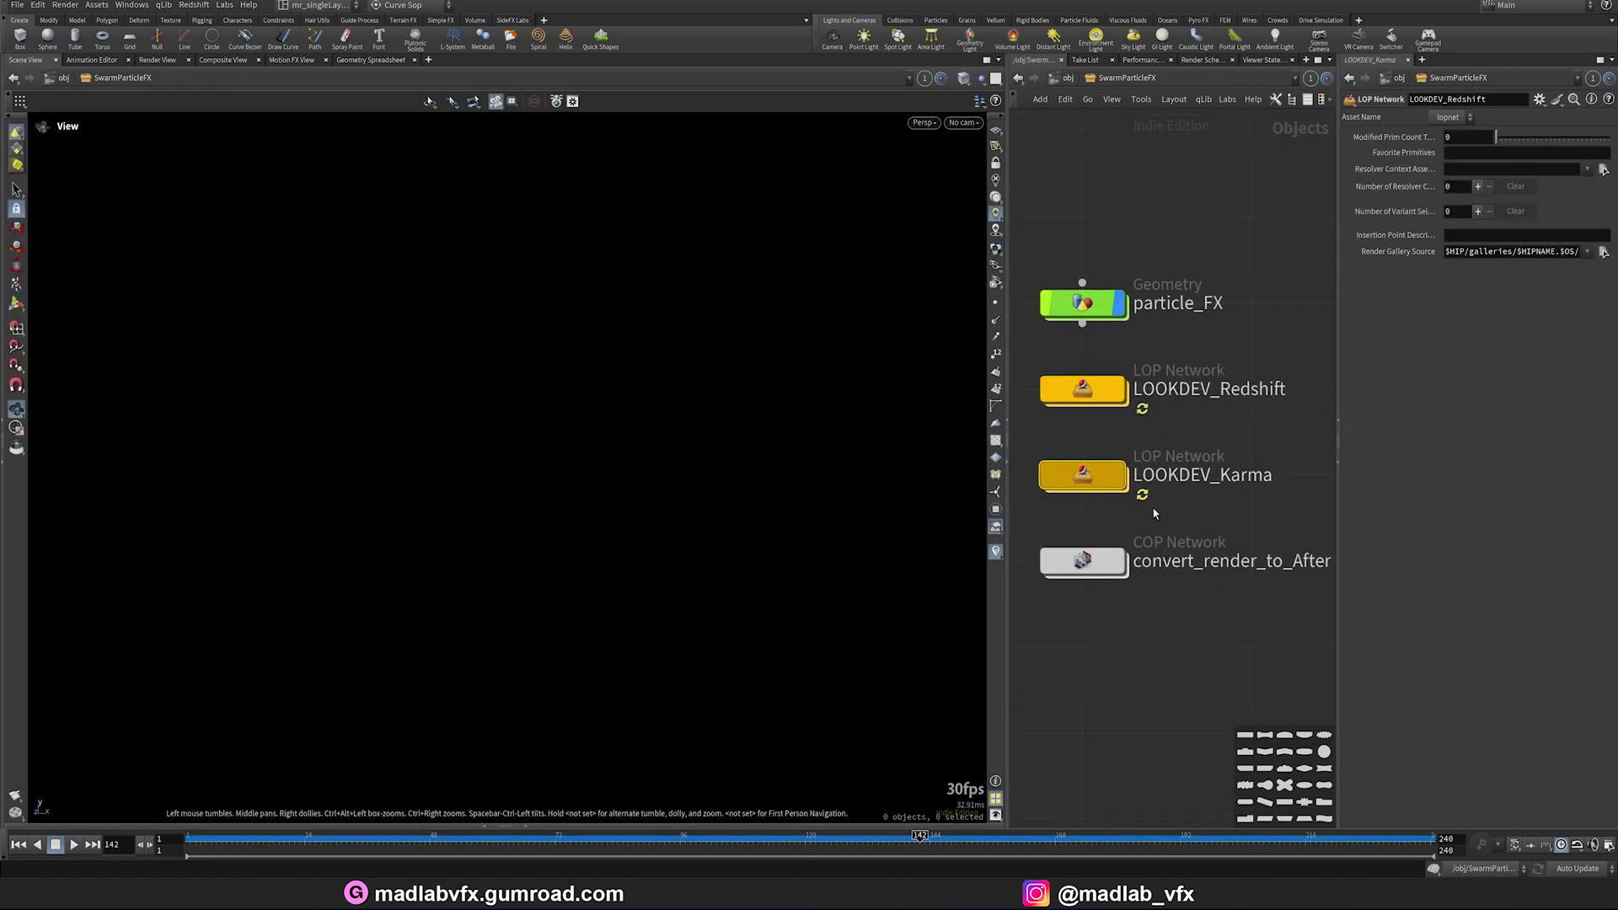
pyautogui.press('i')
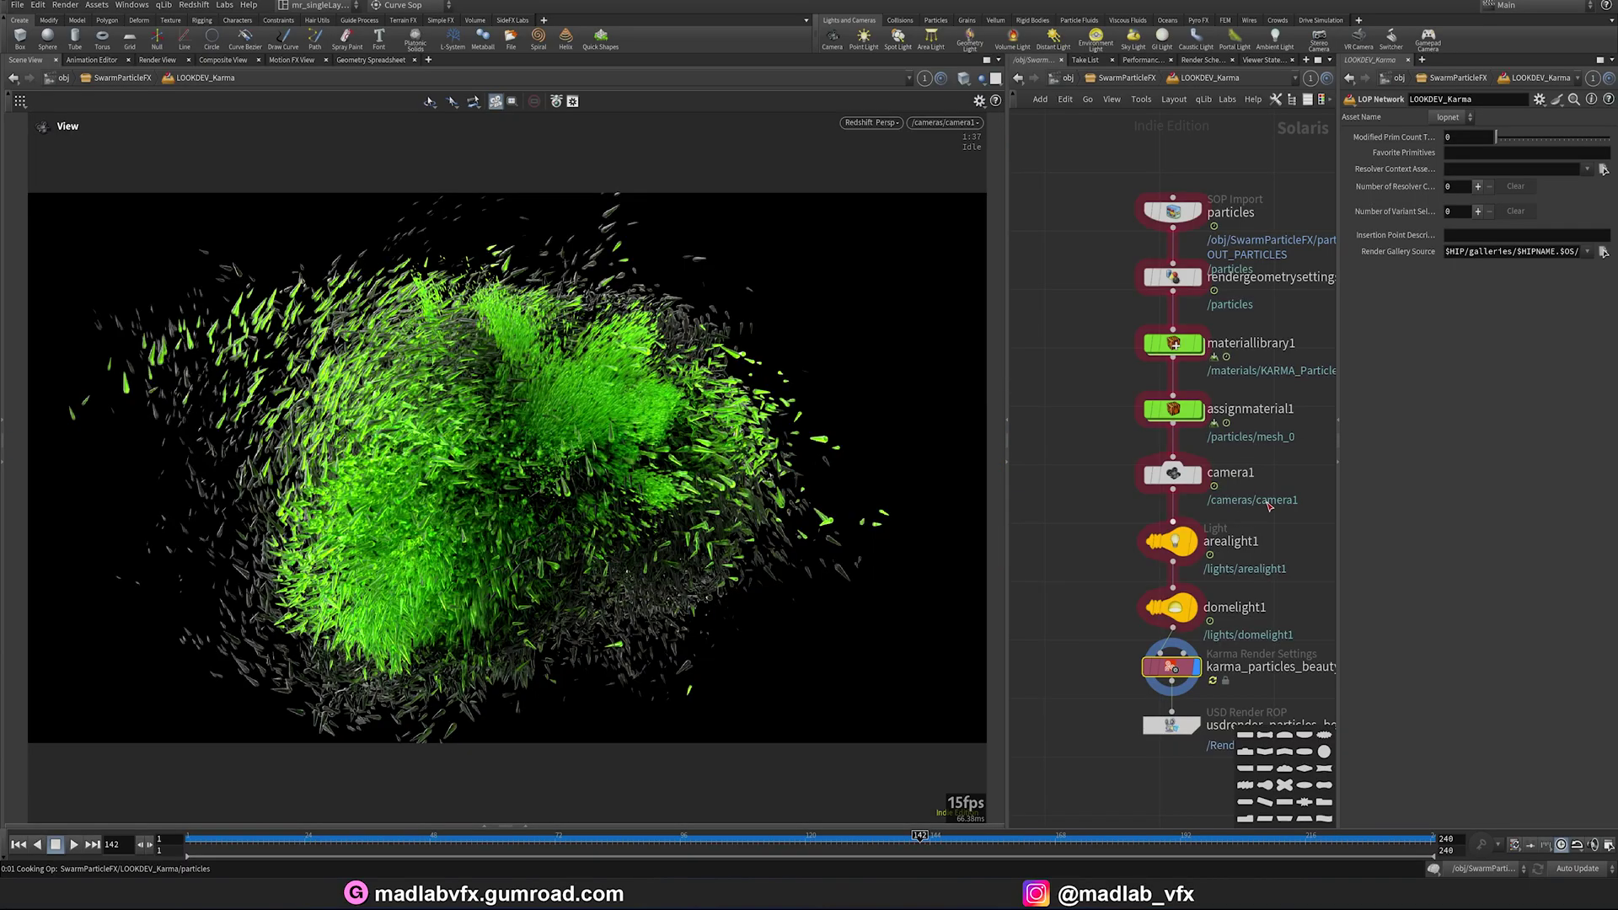
pyautogui.moveTo(1281, 519); pyautogui.dragTo(1210, 535, button='middle')
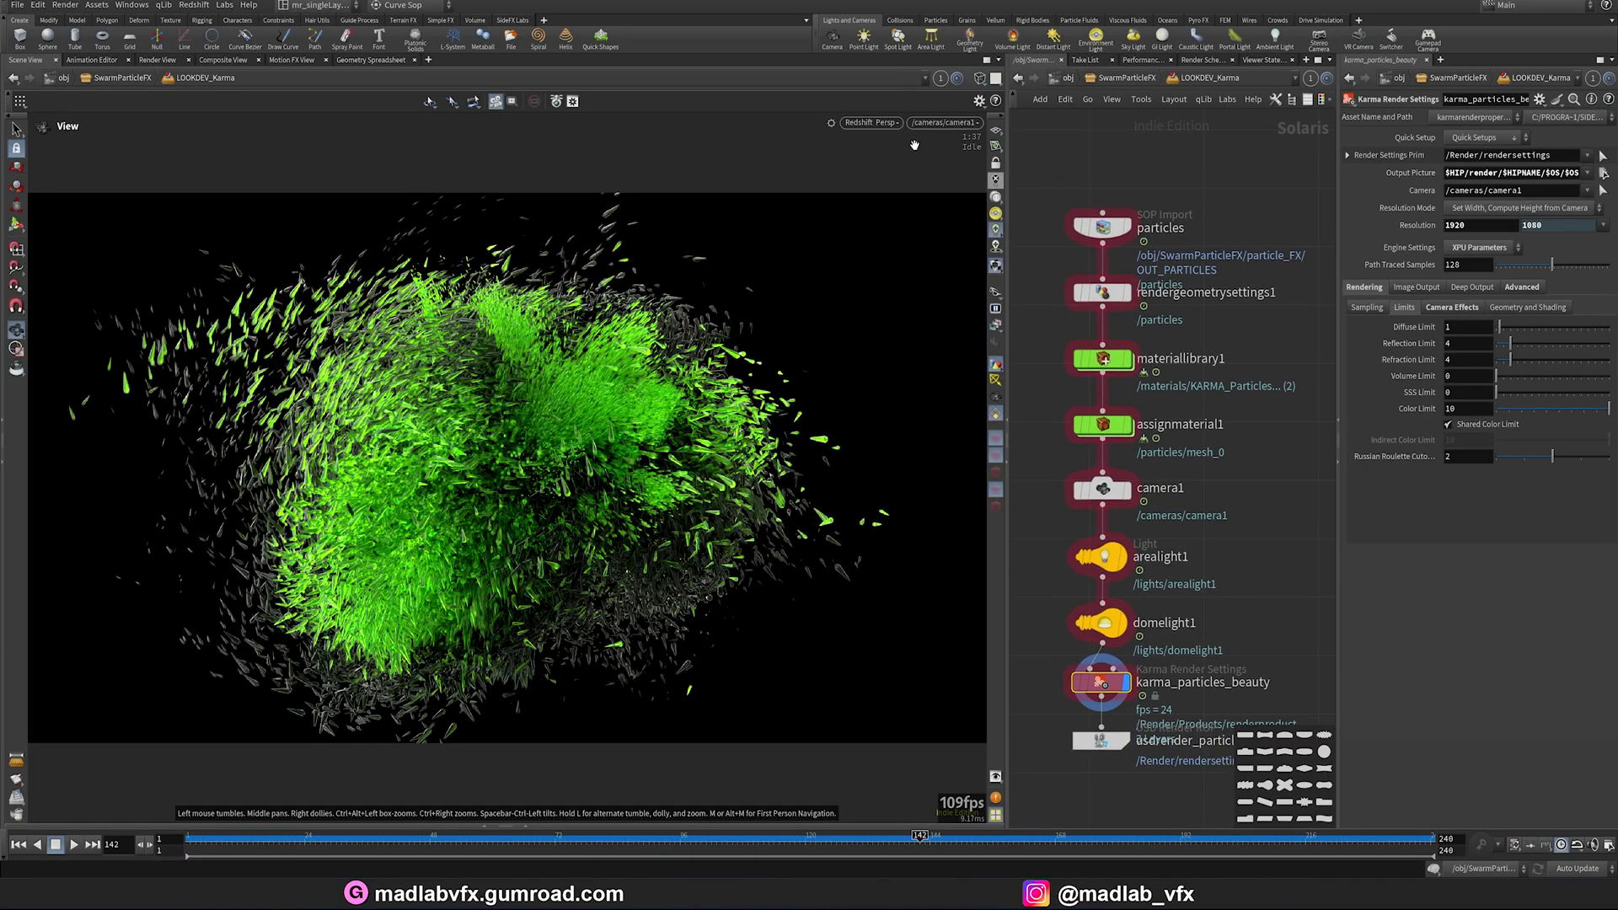
# Step: Switch the viewport renderer back to GL and select materiallibrary1
pyautogui.click(884, 125)
pyautogui.click(902, 176)
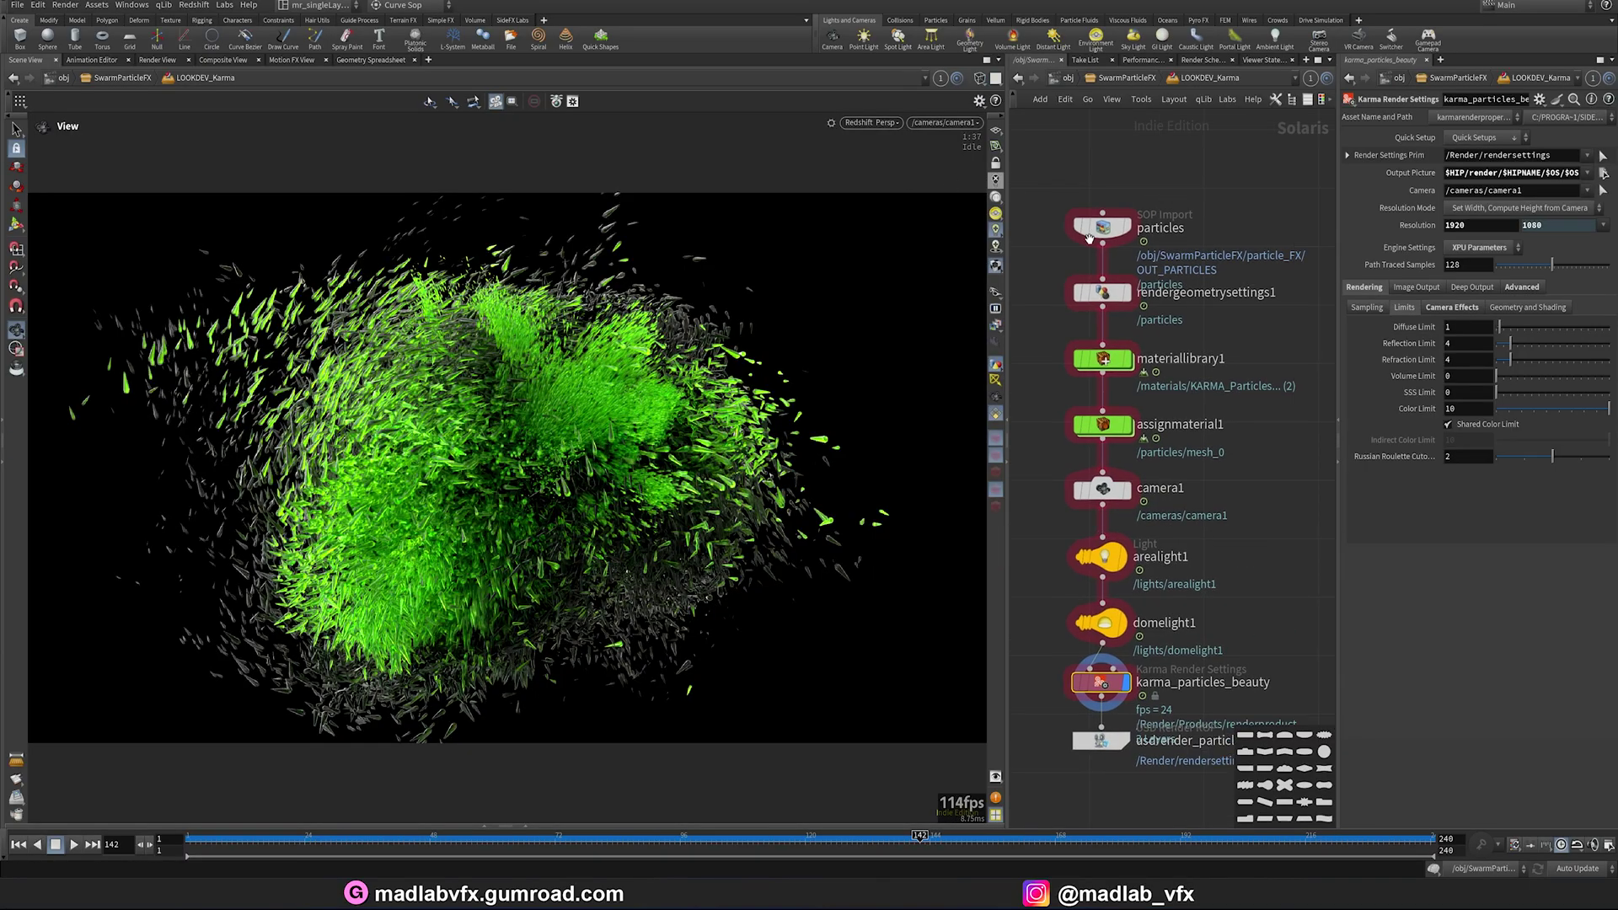
pyautogui.click(1160, 308)
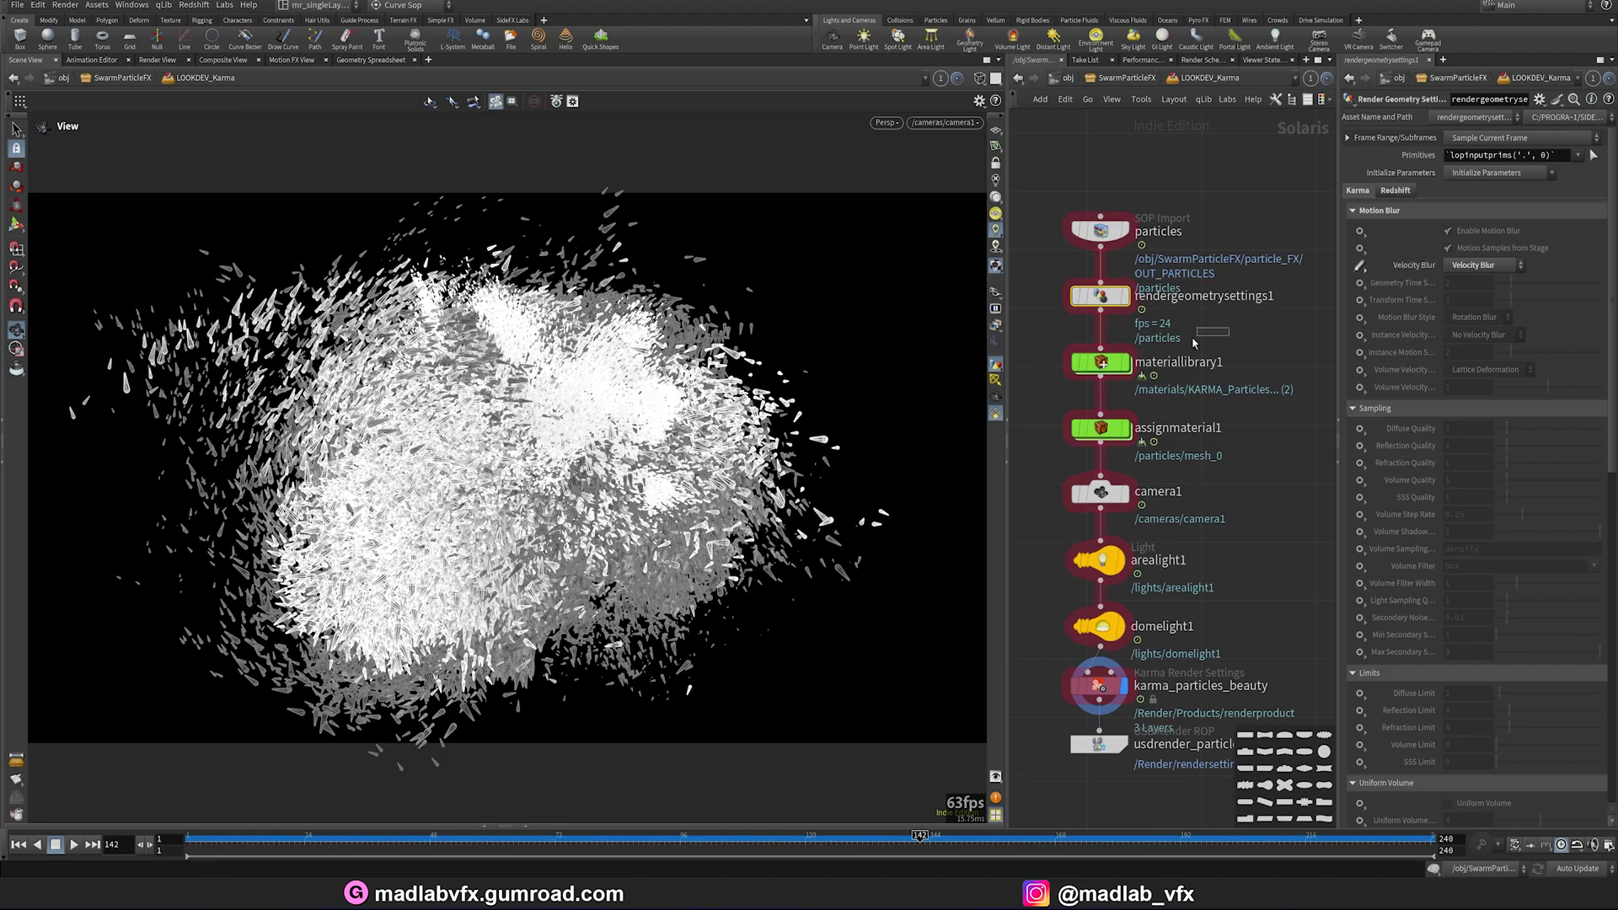
pyautogui.moveTo(1174, 344); pyautogui.dragTo(1107, 368)
pyautogui.moveTo(1220, 341); pyautogui.dragTo(1216, 334, button='middle')
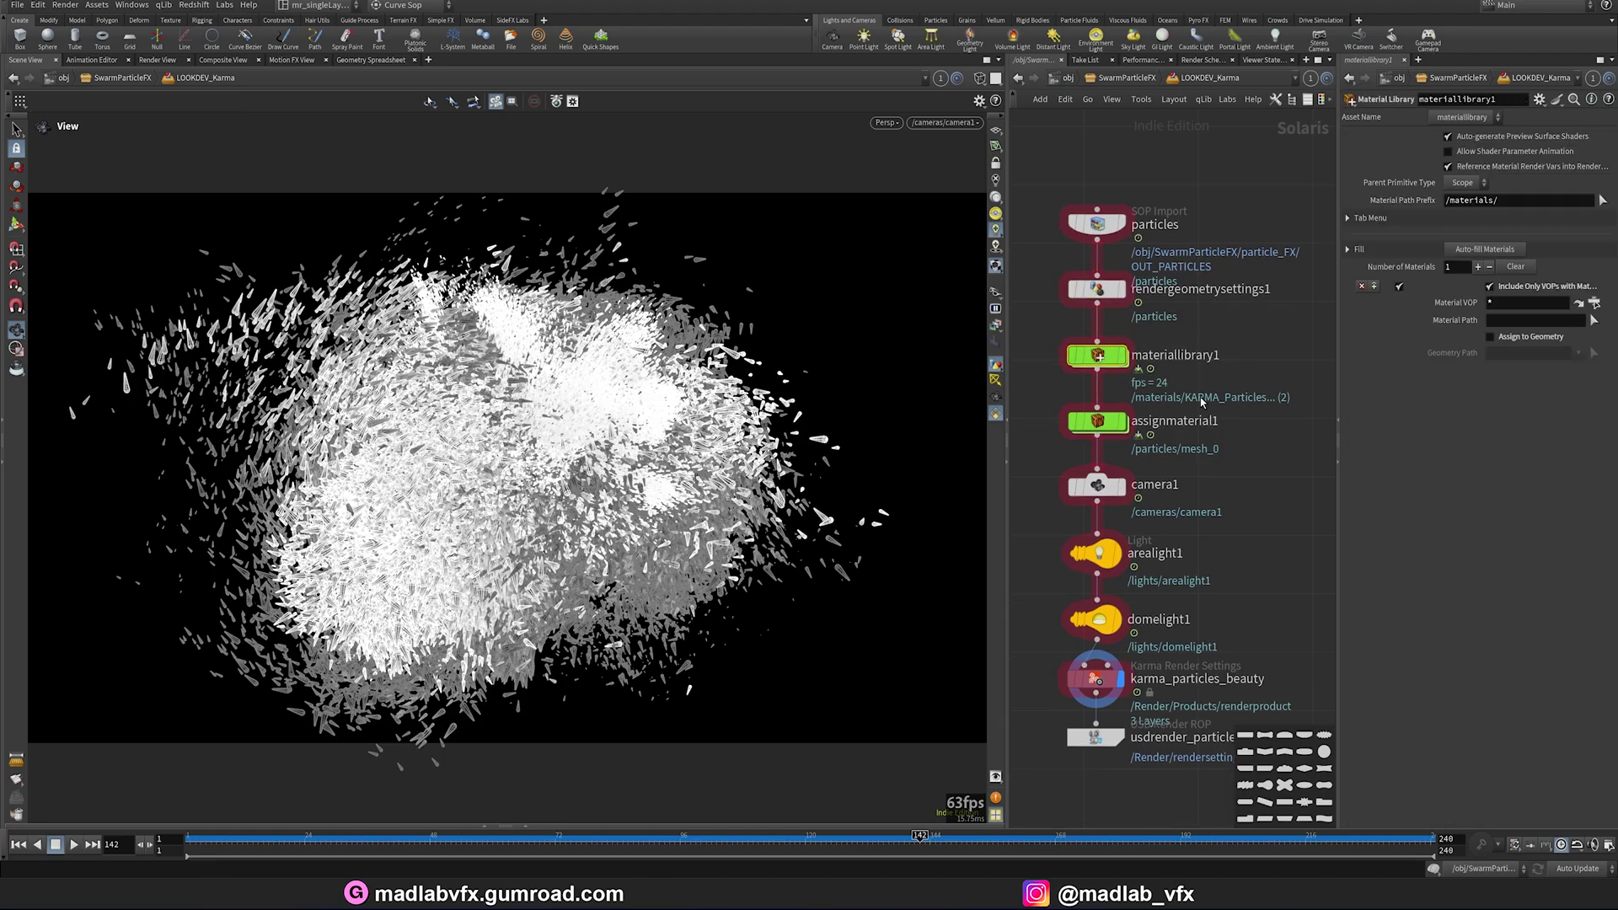
pyautogui.moveTo(1103, 358)
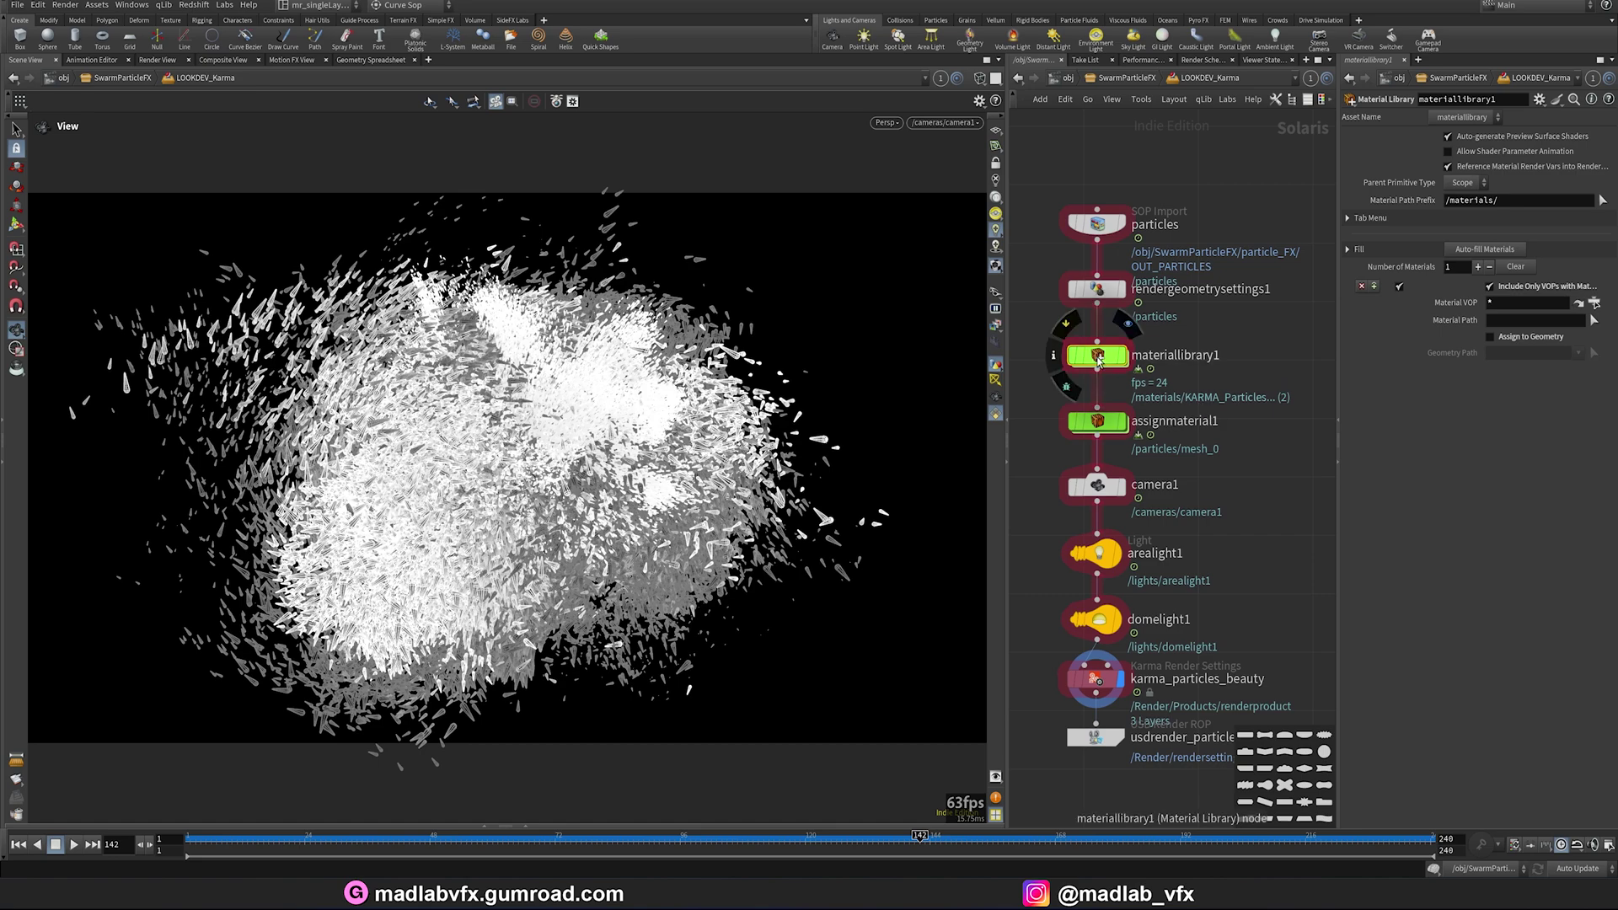
pyautogui.doubleClick(1098, 359)
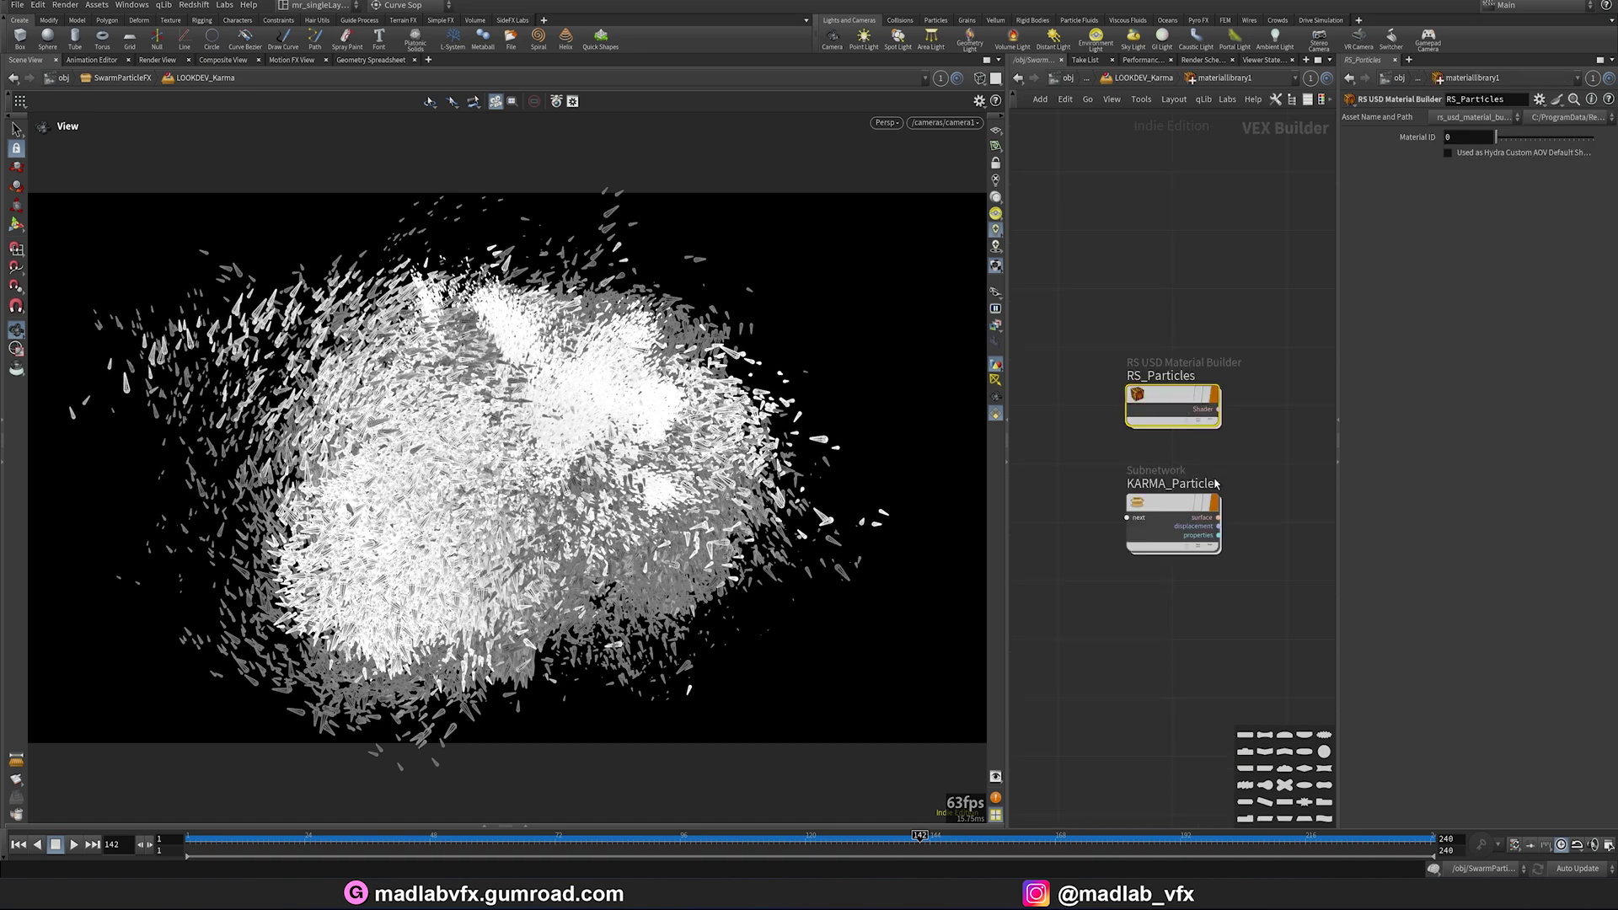
pyautogui.doubleClick(1159, 504)
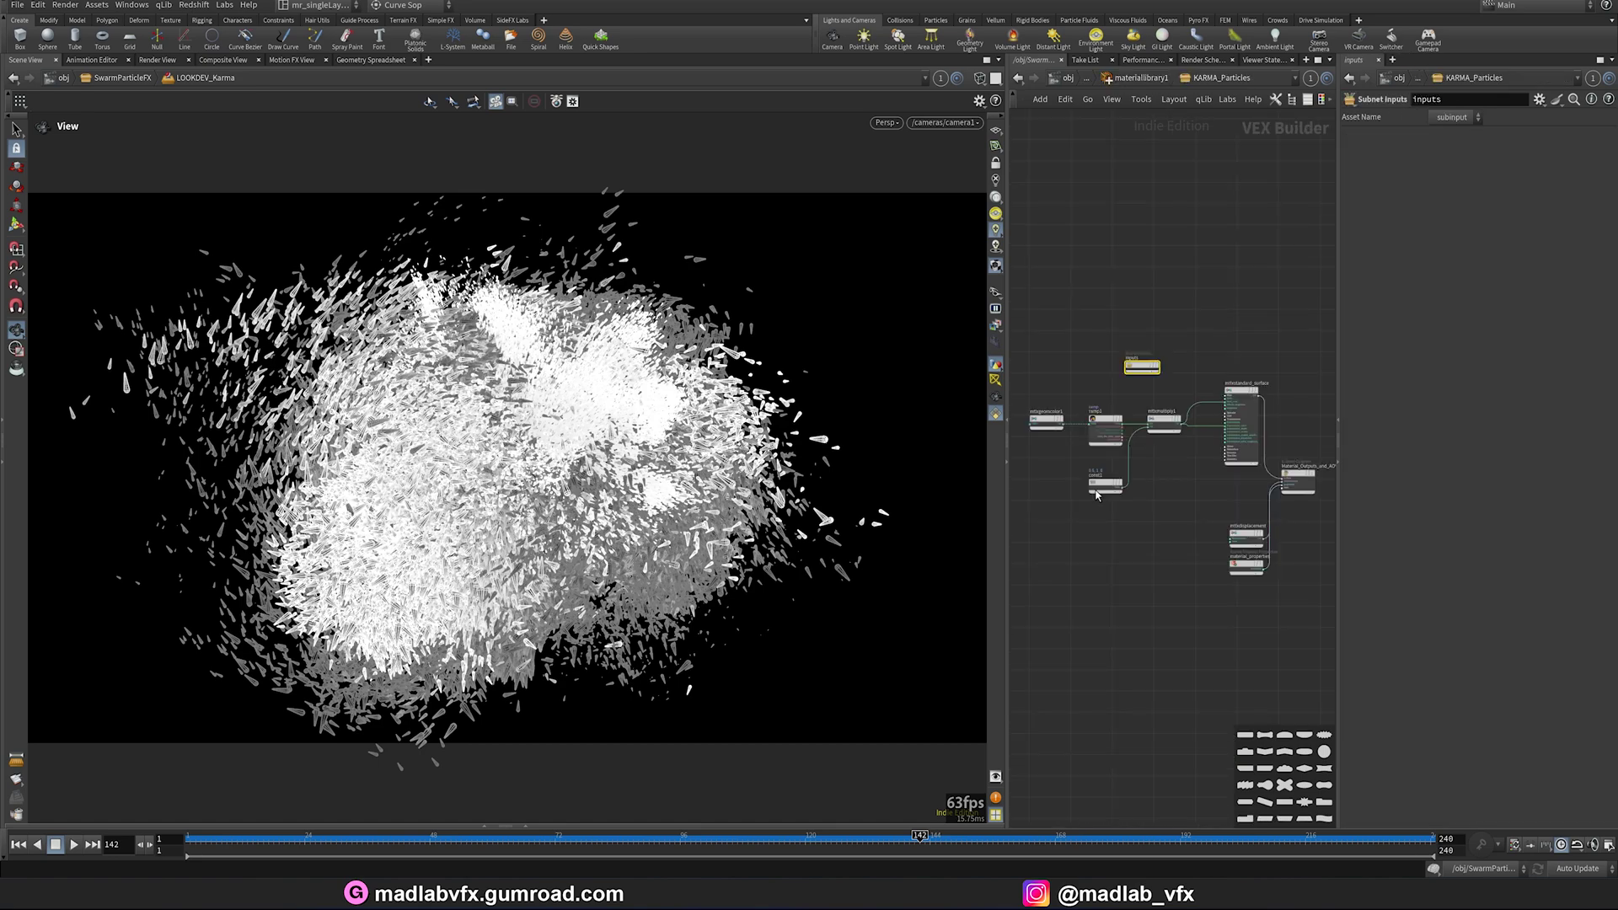
pyautogui.scroll(1, 1062, 492)
pyautogui.moveTo(1007, 495); pyautogui.dragTo(990, 501)
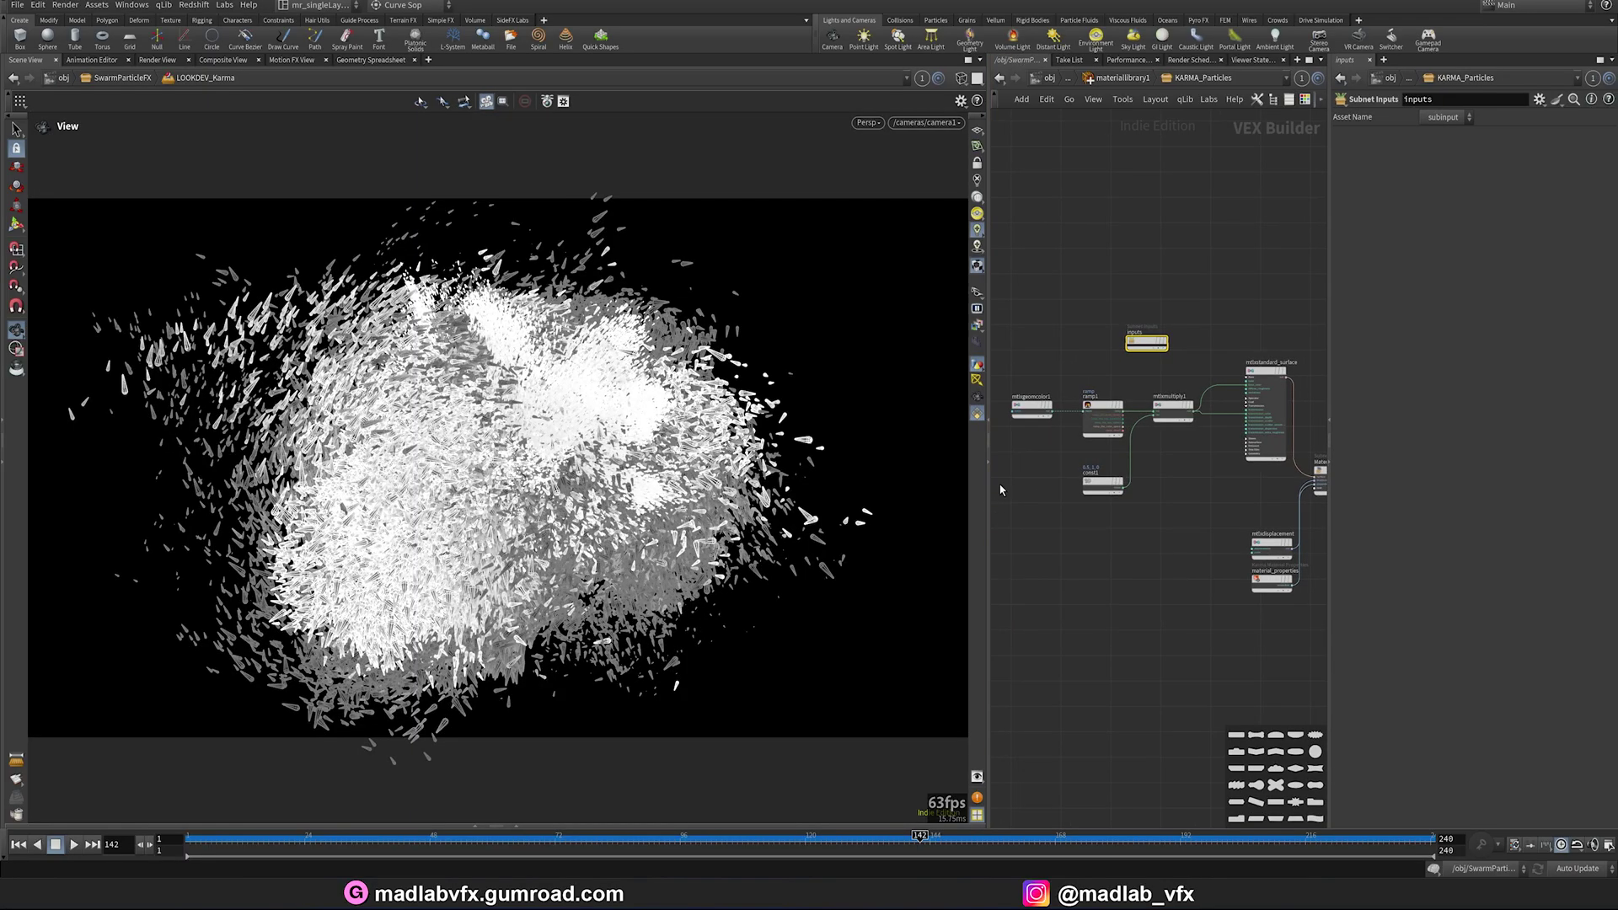
pyautogui.scroll(2, 1005, 474)
pyautogui.scroll(2, 1027, 395)
pyautogui.click(1050, 371)
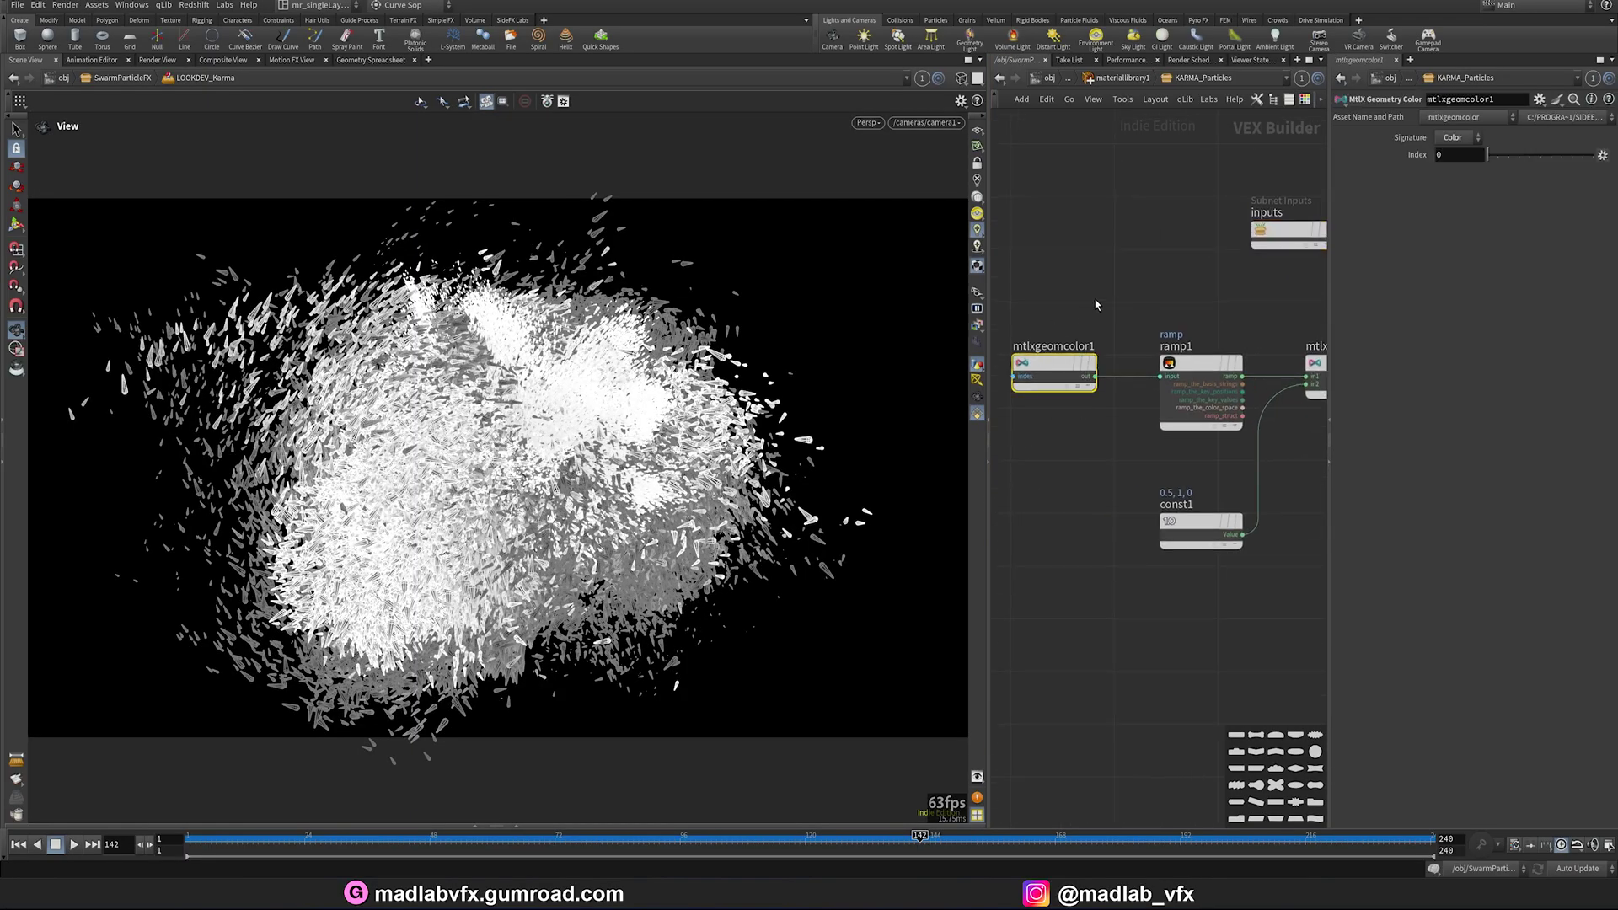
pyautogui.moveTo(1102, 300); pyautogui.dragTo(1068, 299, button='middle')
pyautogui.click(1108, 371)
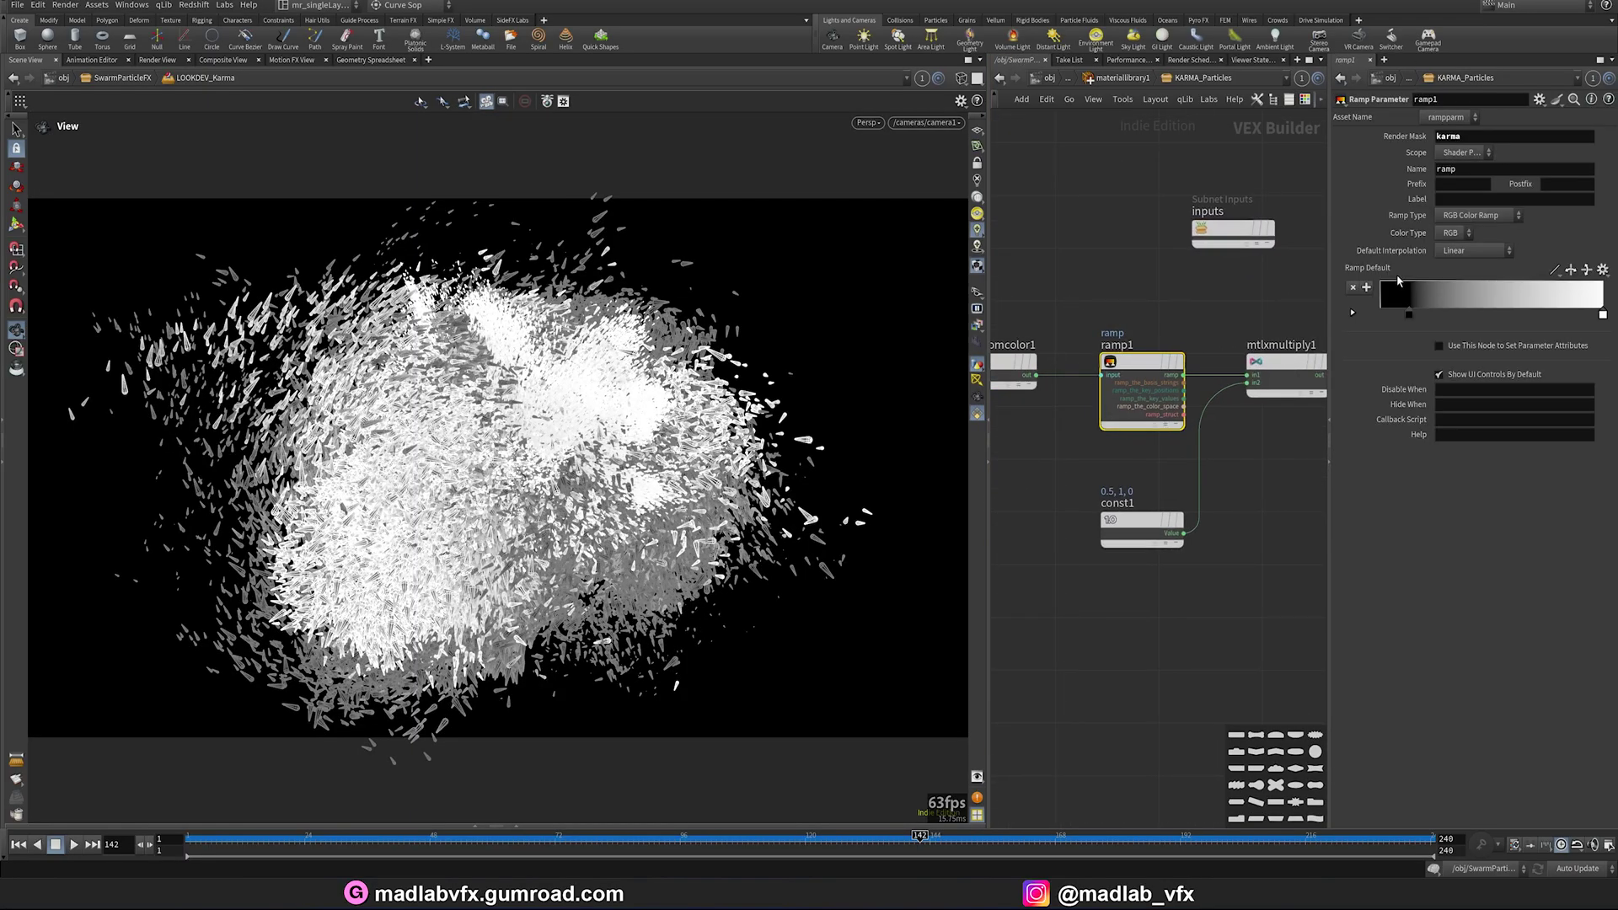
pyautogui.moveTo(1196, 468); pyautogui.dragTo(1138, 455, button='middle')
pyautogui.moveTo(1169, 585); pyautogui.dragTo(1039, 496)
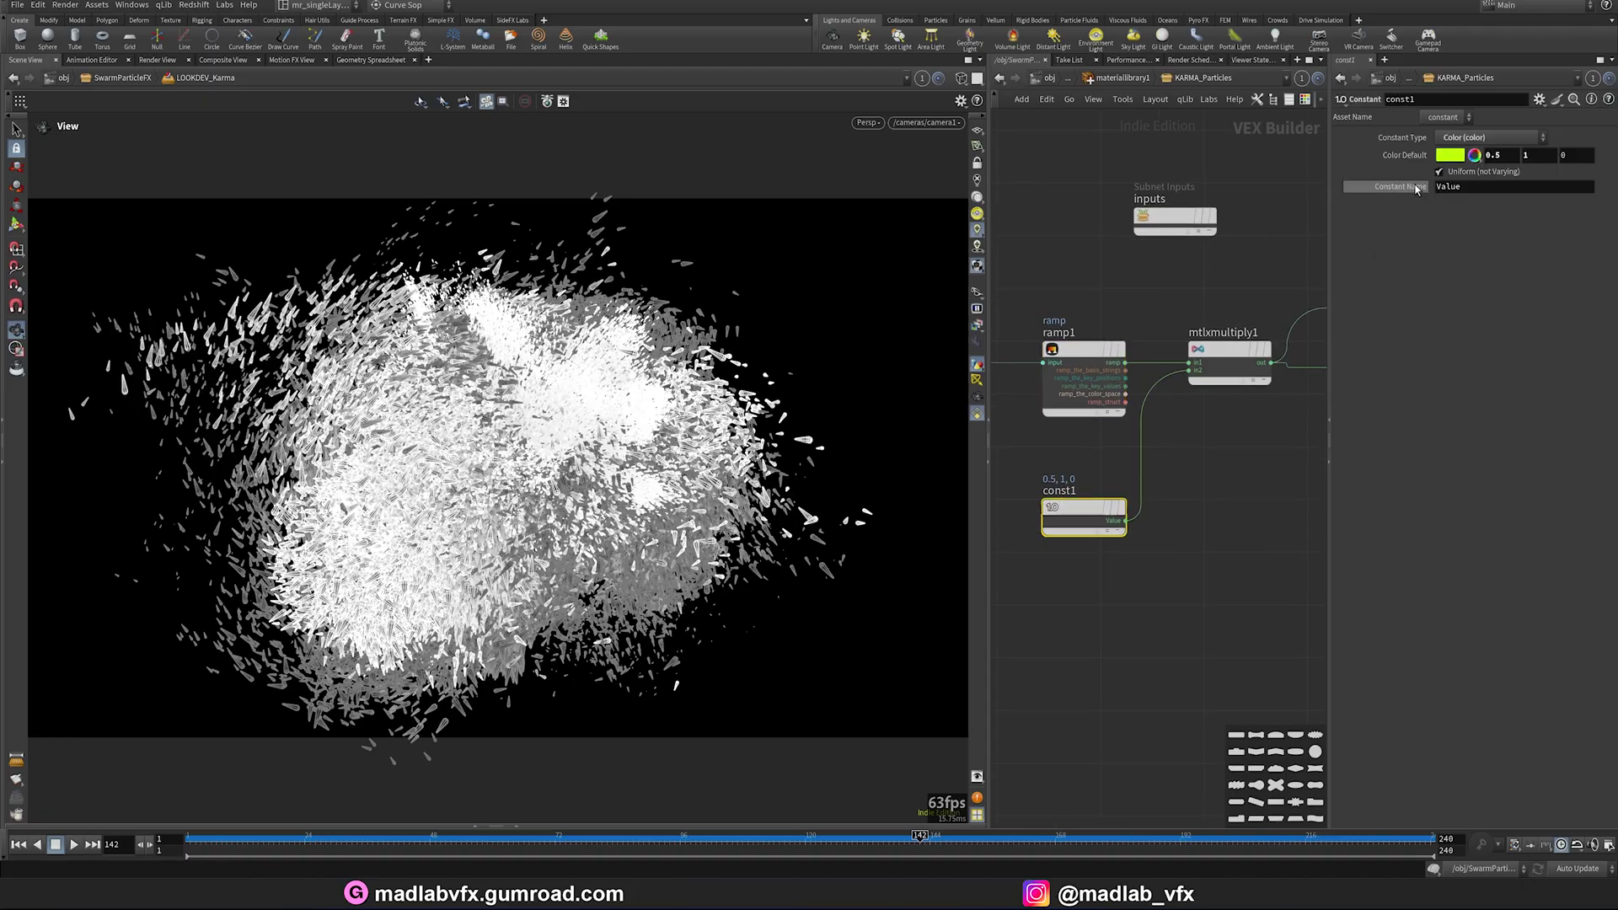
pyautogui.moveTo(1268, 426); pyautogui.dragTo(1170, 441, button='middle')
pyautogui.moveTo(1177, 457); pyautogui.dragTo(1103, 377)
pyautogui.moveTo(1255, 440); pyautogui.dragTo(1093, 458, button='middle')
pyautogui.scroll(2, 1157, 444)
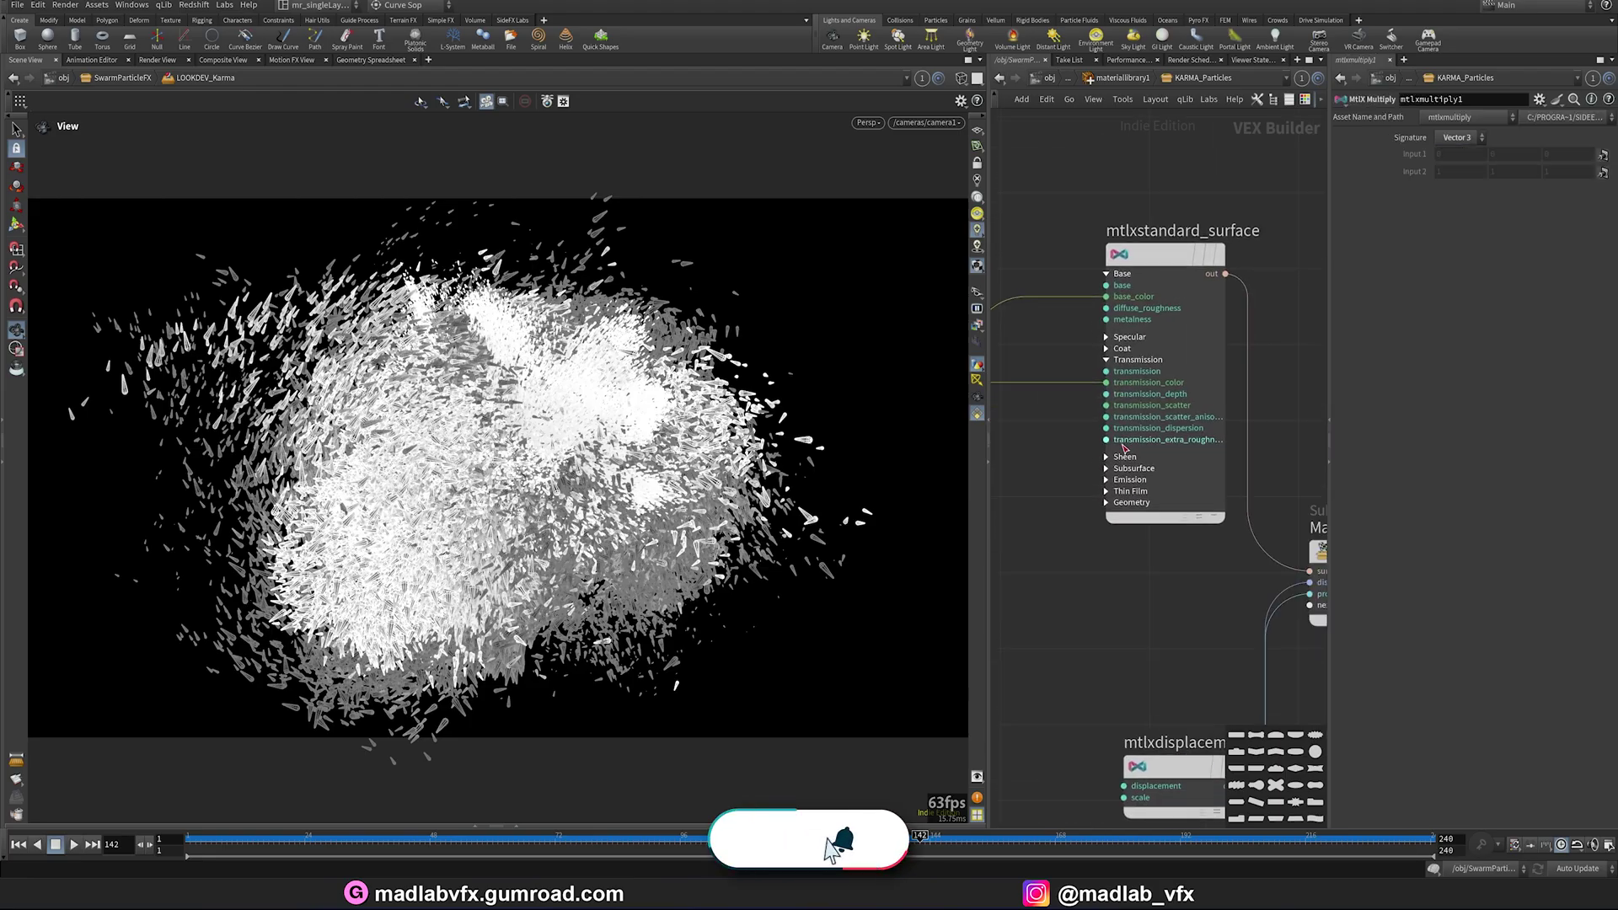
pyautogui.scroll(1, 1159, 346)
pyautogui.click(1148, 418)
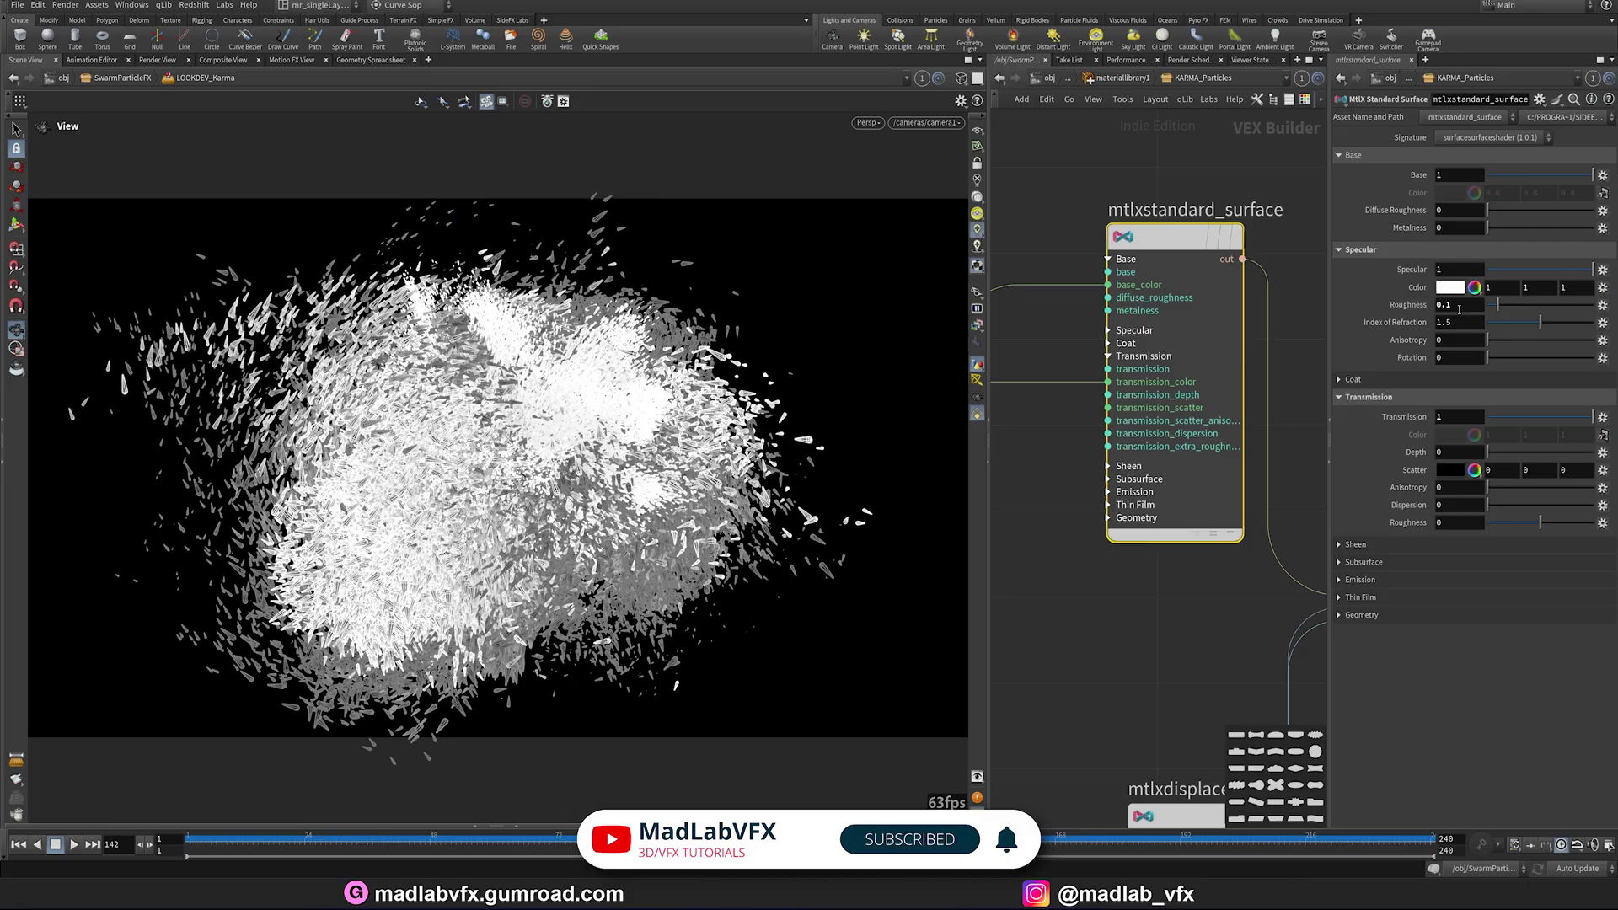
pyautogui.scroll(-3, 1167, 548)
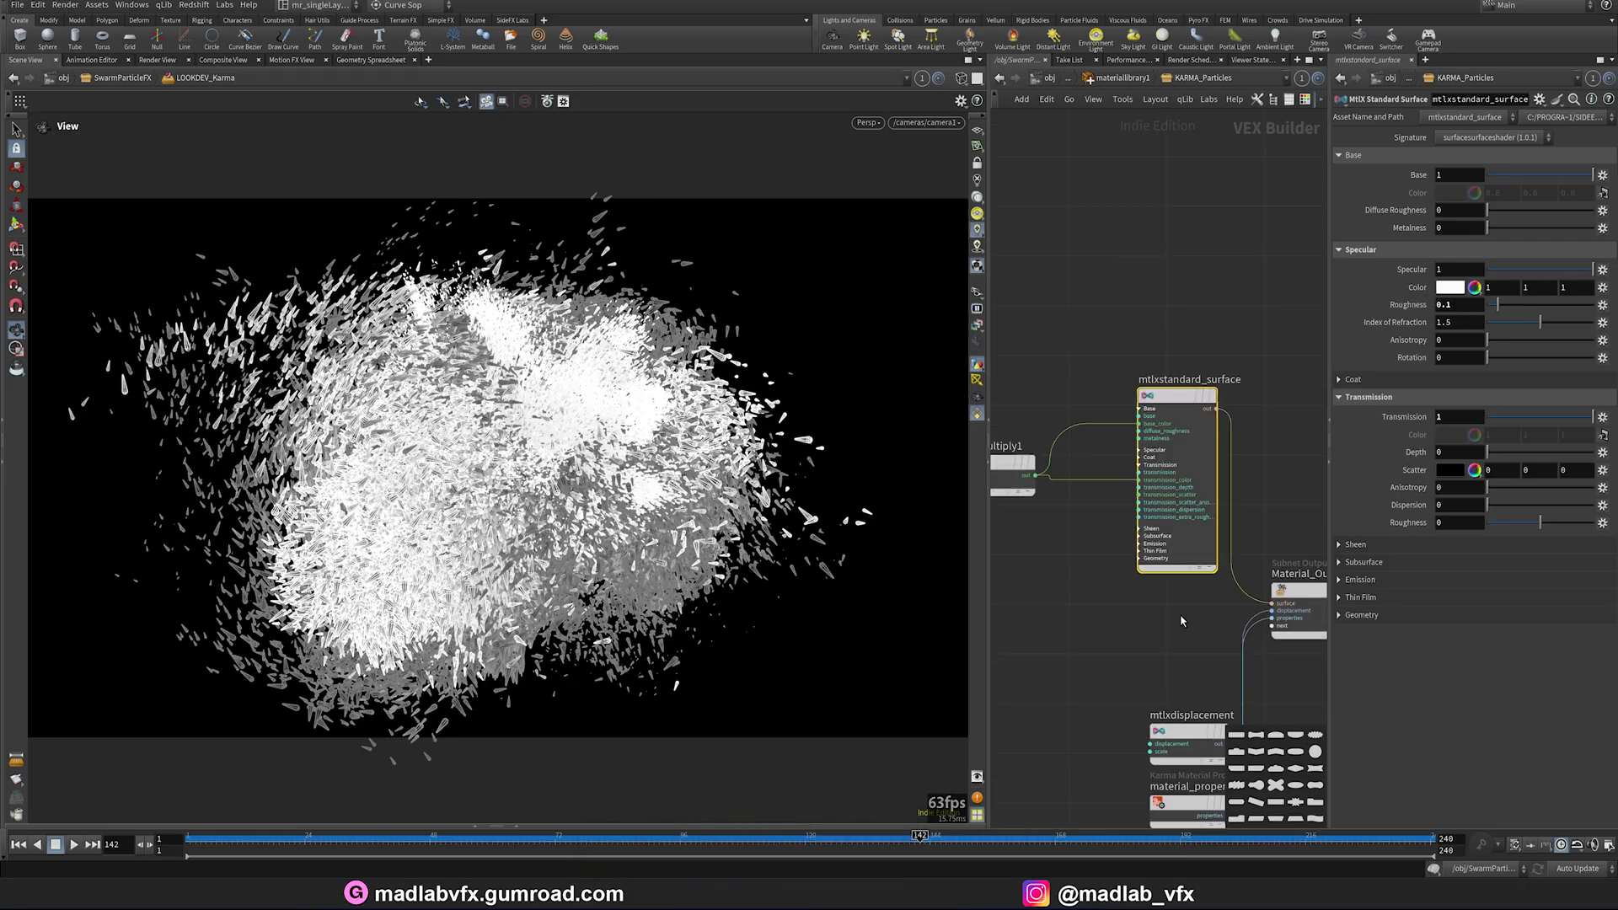
pyautogui.press('u')
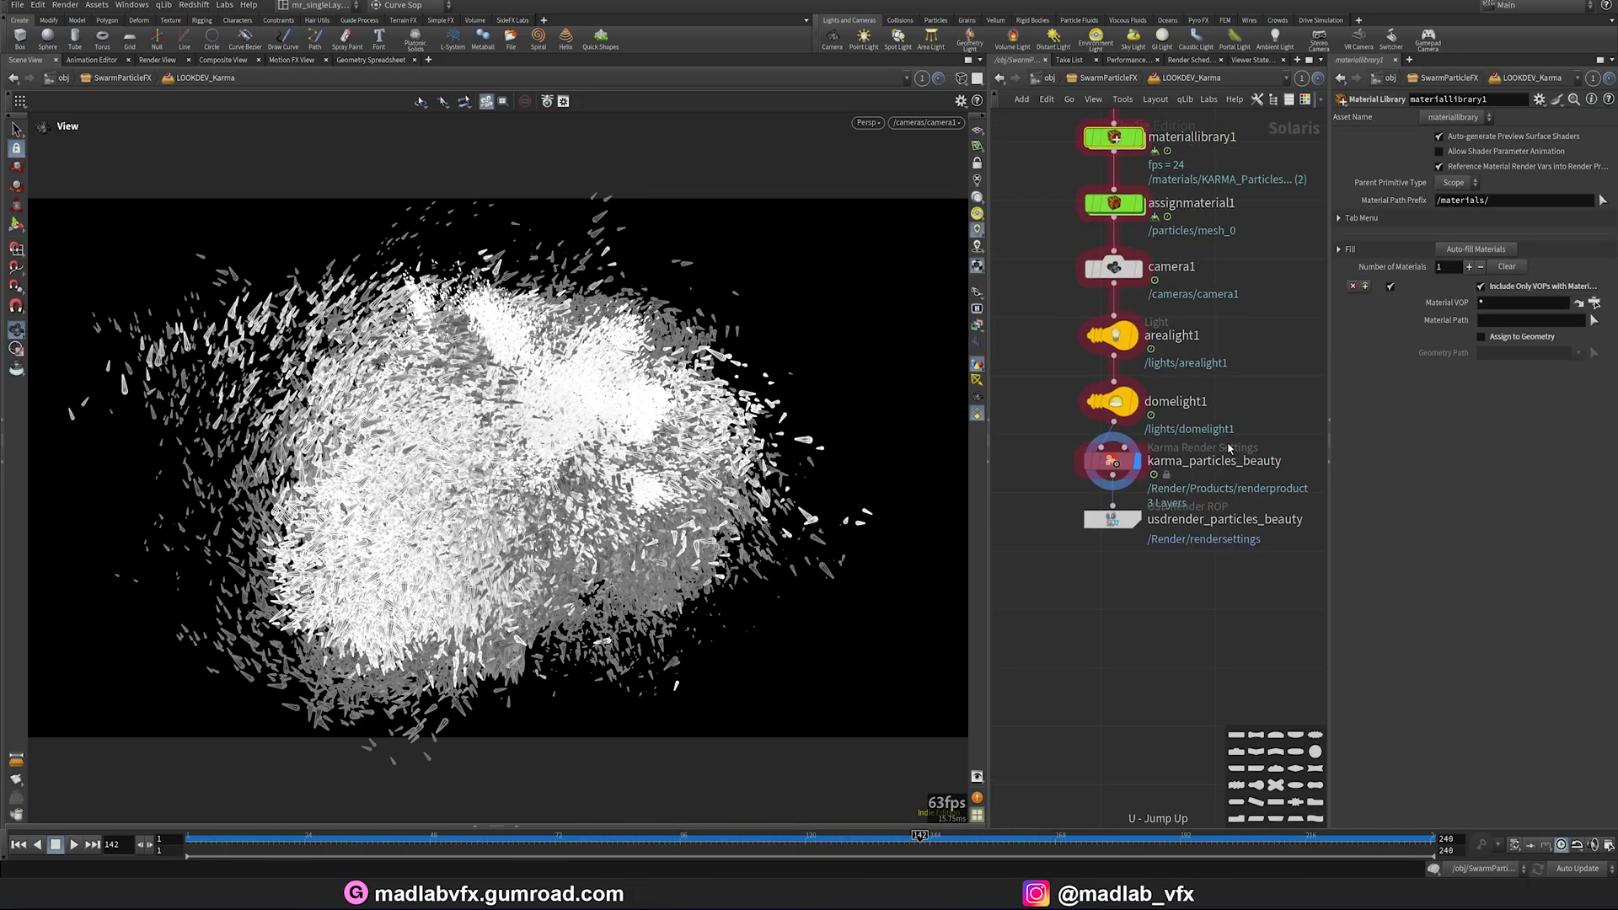
# Step: Review the lights and karma_particles_beauty, then render the viewport with Karma XPU
pyautogui.click(1200, 435)
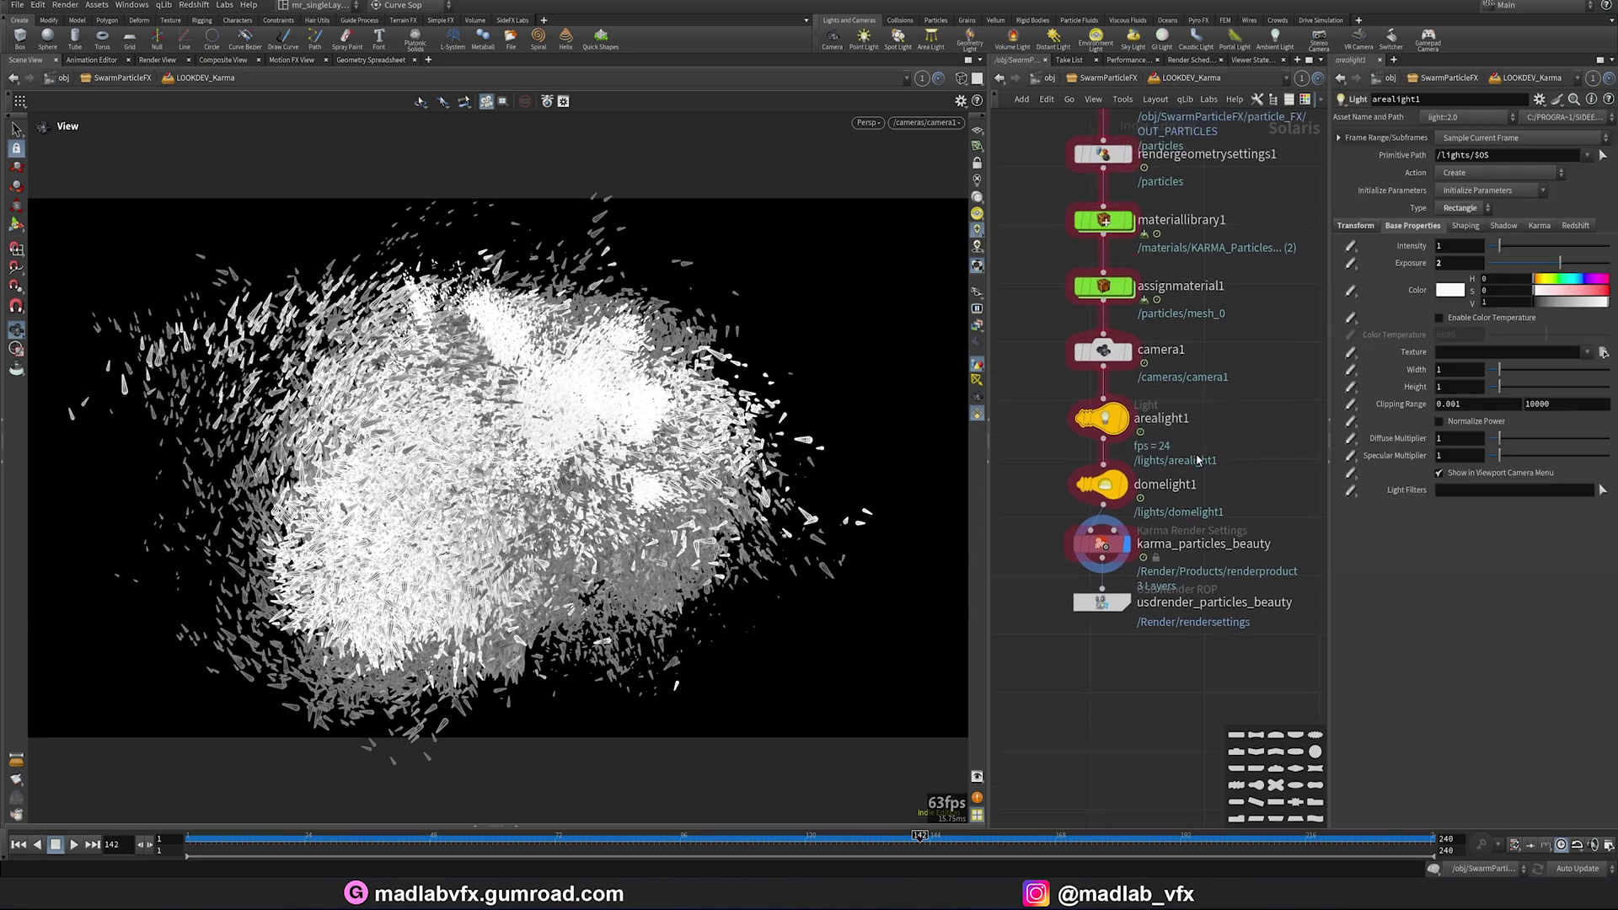
pyautogui.click(1214, 487)
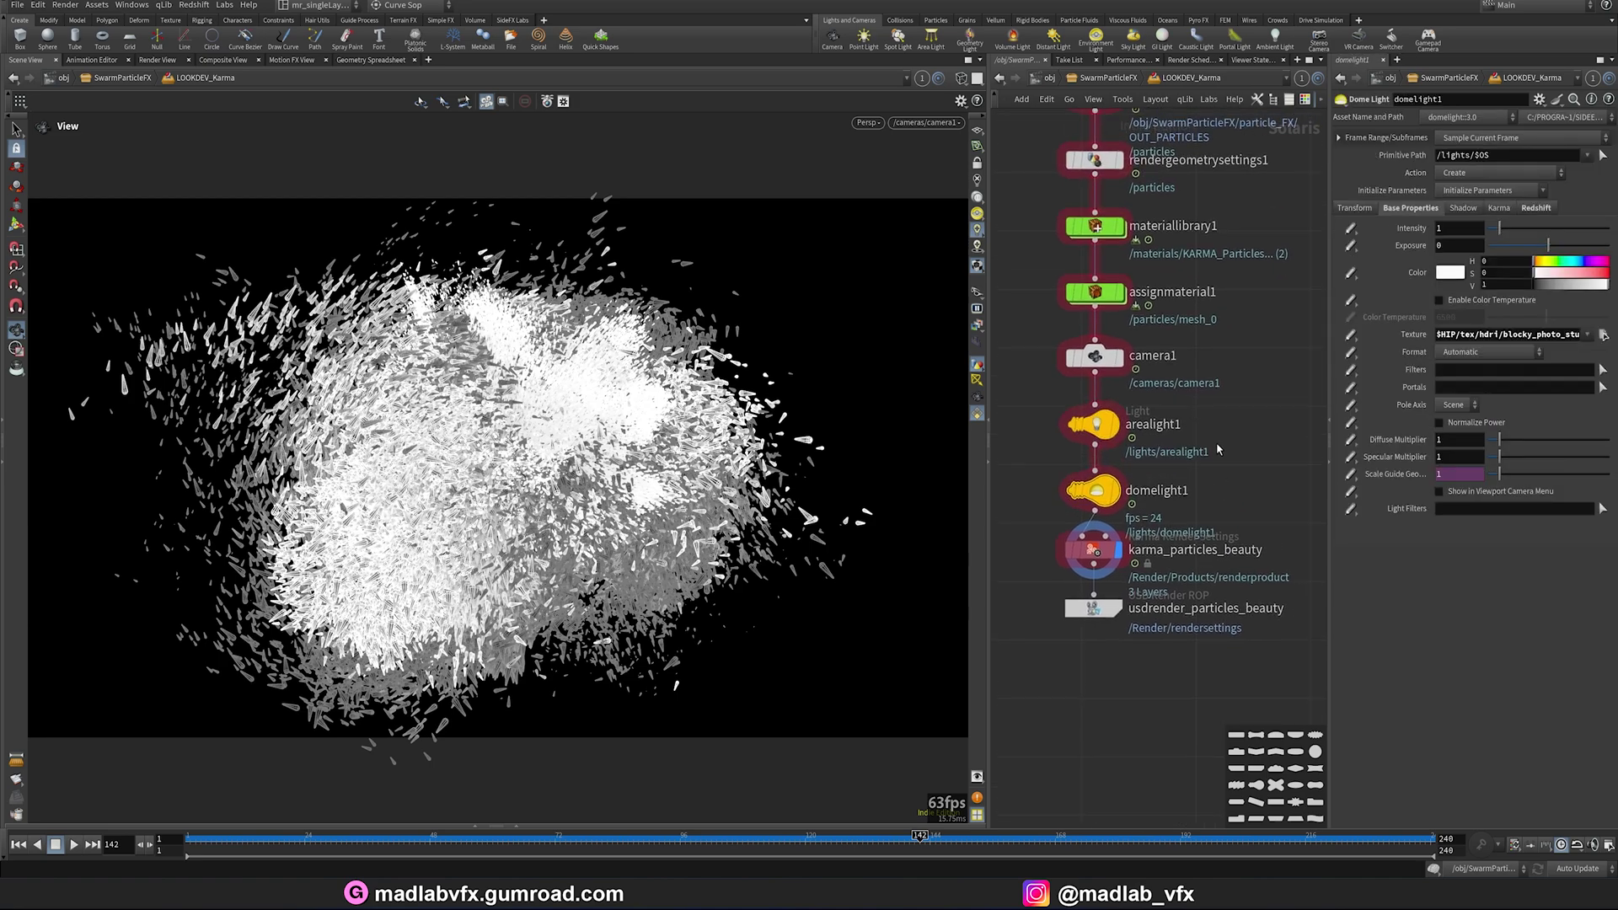
pyautogui.click(1173, 543)
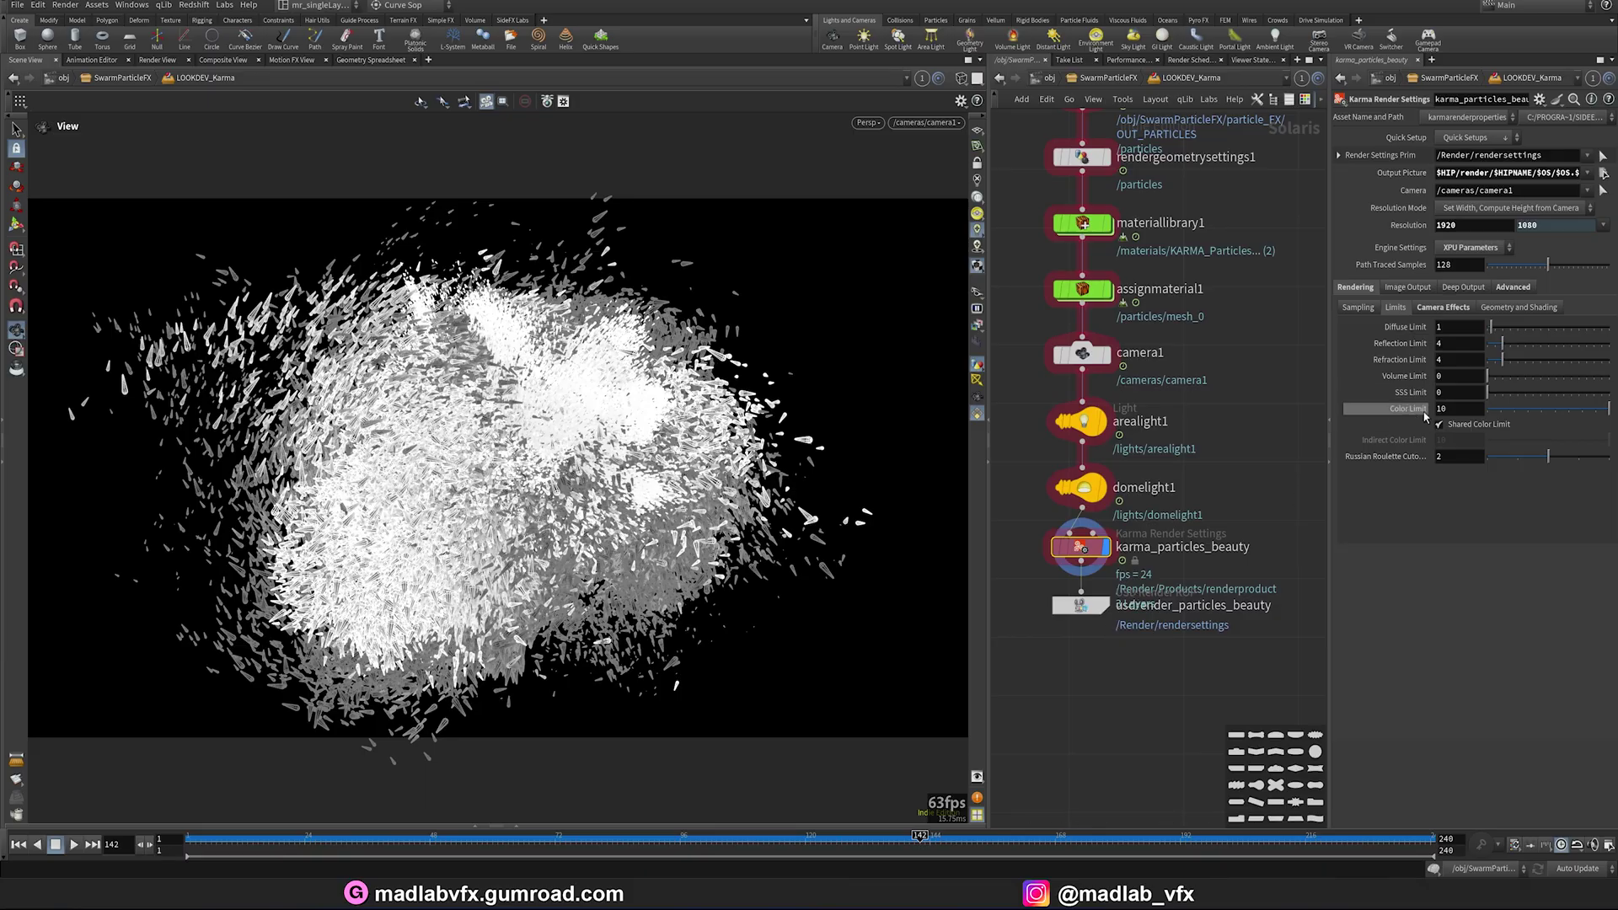
pyautogui.click(867, 122)
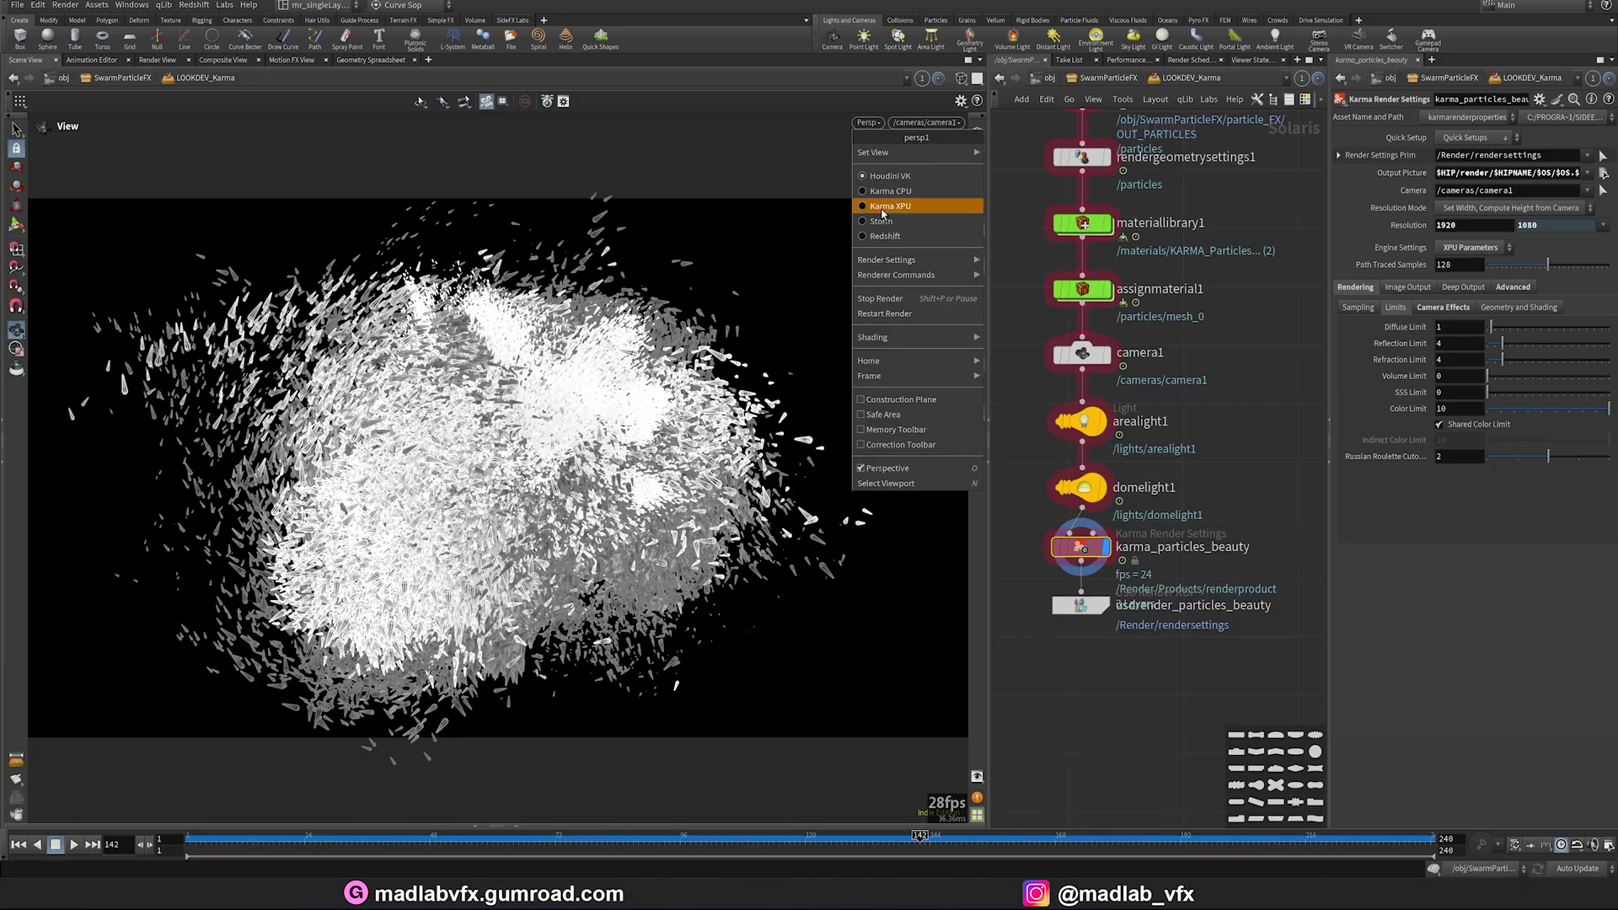
pyautogui.click(883, 211)
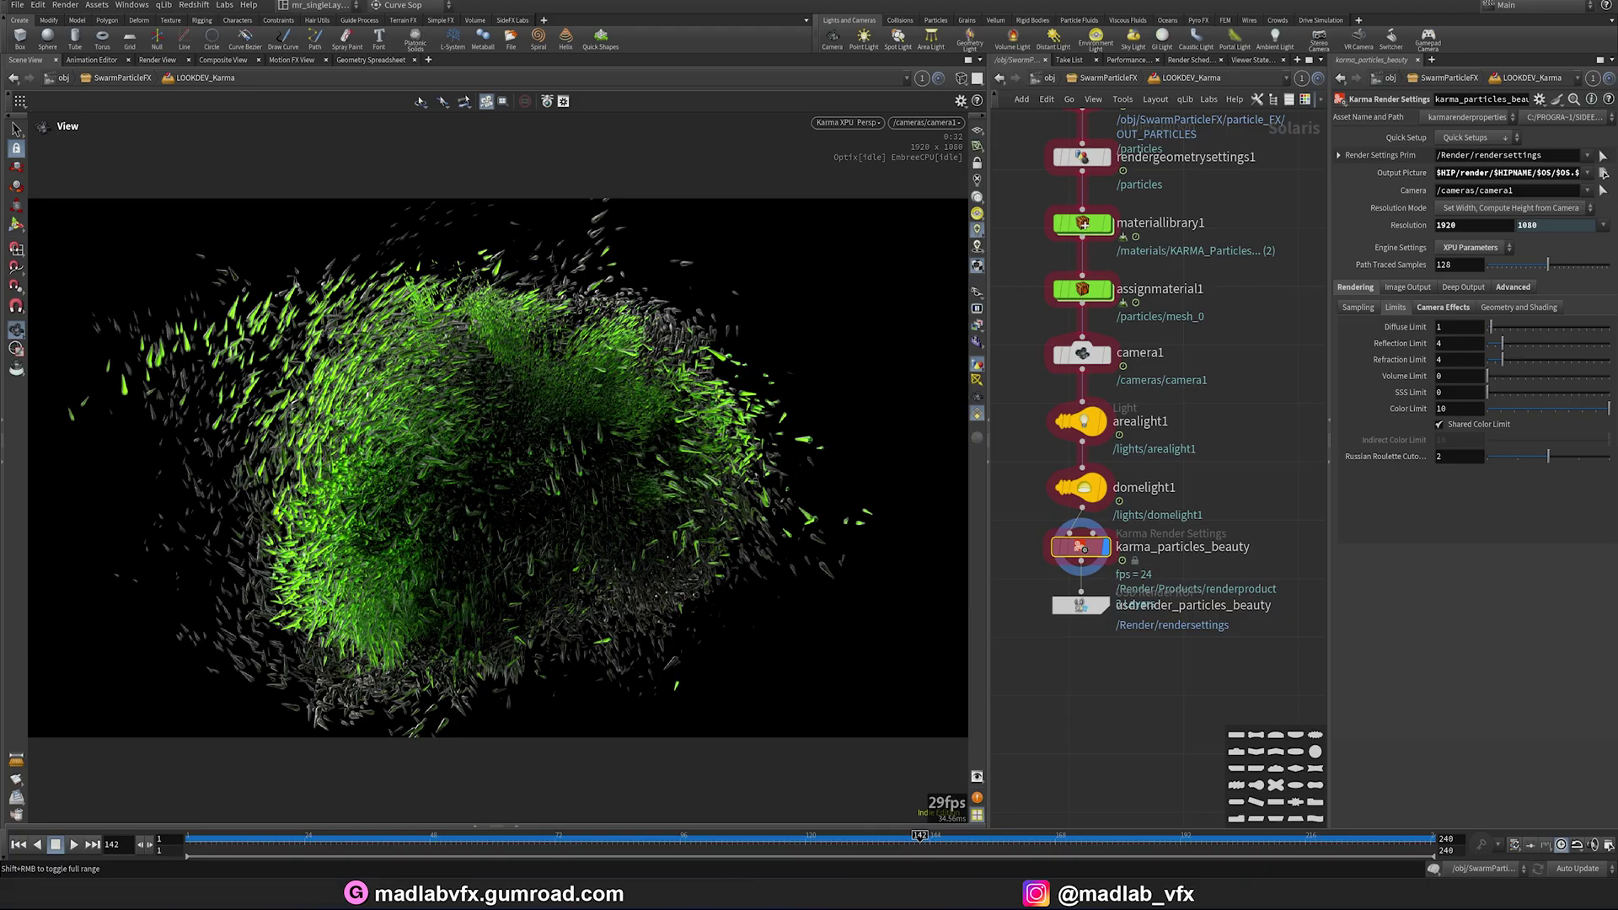
# Step: Play the finished particle render sequence from the first frame in djv_view
pyautogui.click(918, 897)
pyautogui.moveTo(497, 778); pyautogui.dragTo(450, 779)
pyautogui.click(285, 784)
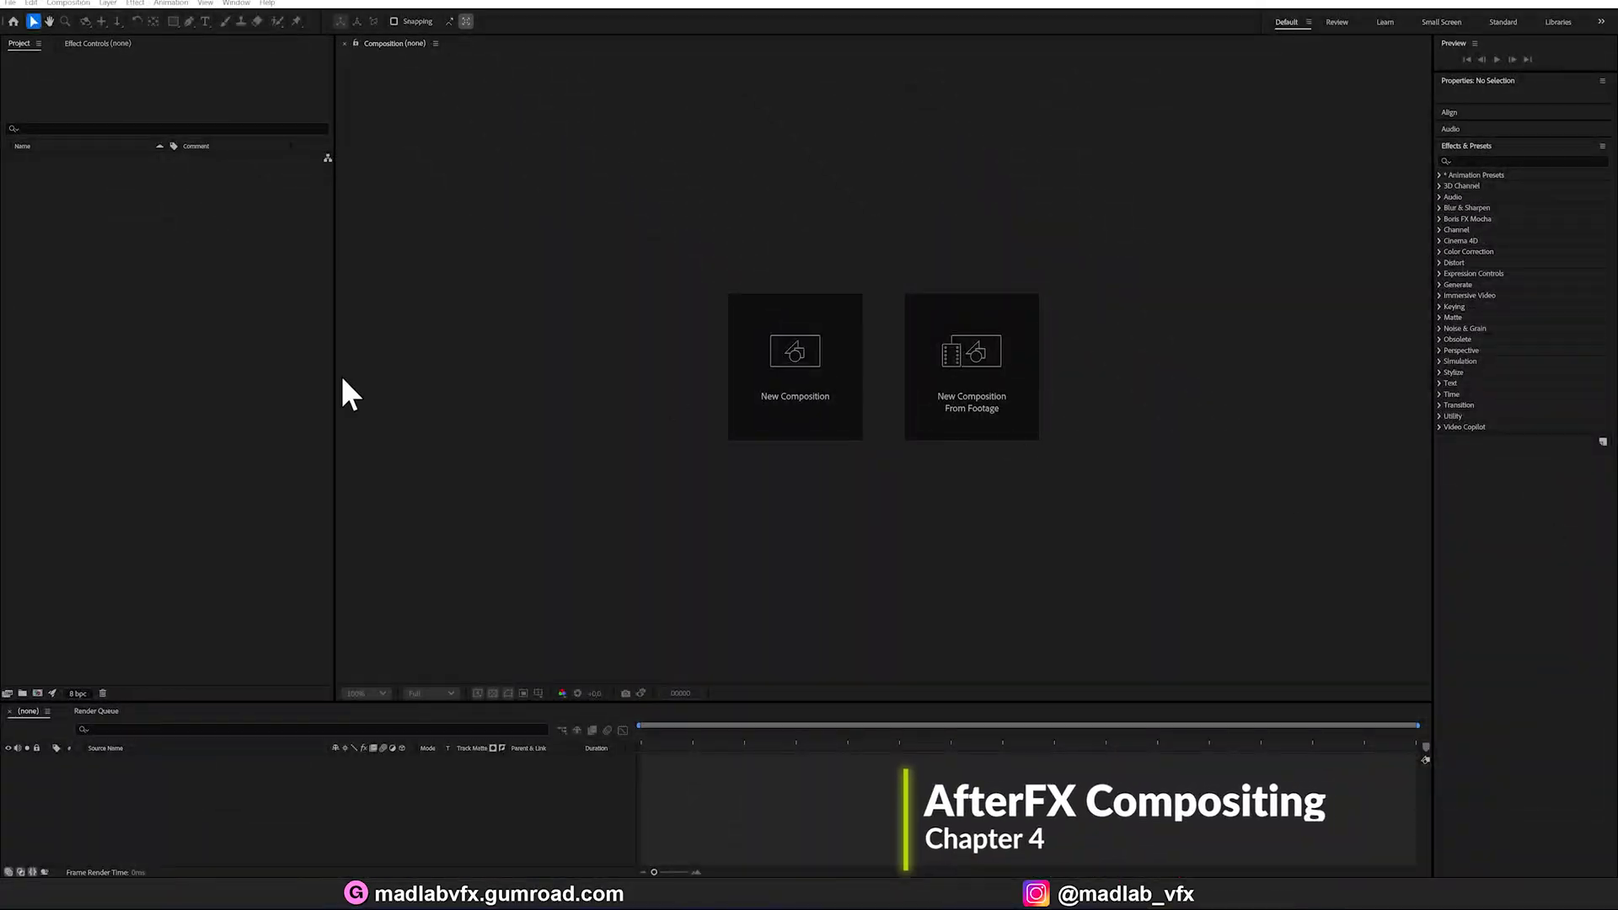
# Step: Import the rs_particles_beauty EXR sequence and create a composition from it
pyautogui.rightClick(225, 365)
pyautogui.moveTo(272, 443)
pyautogui.click(430, 439)
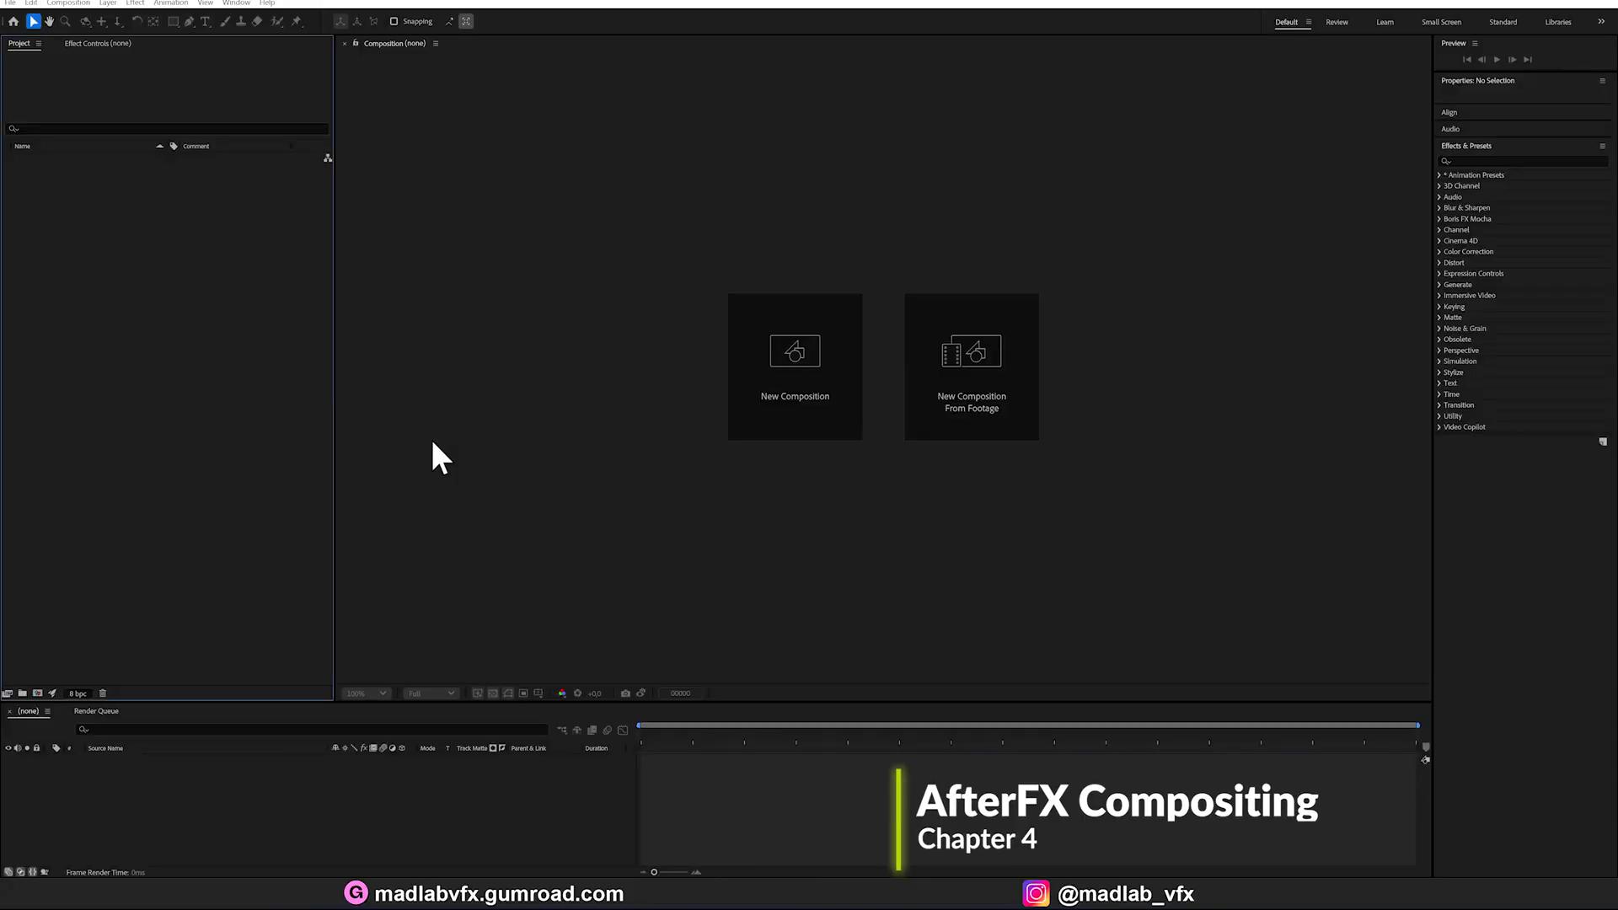
pyautogui.moveTo(69, 221); pyautogui.dragTo(183, 782)
# Step: Add a black solid, Black Solid 1, beneath the particle layer
pyautogui.rightClick(469, 797)
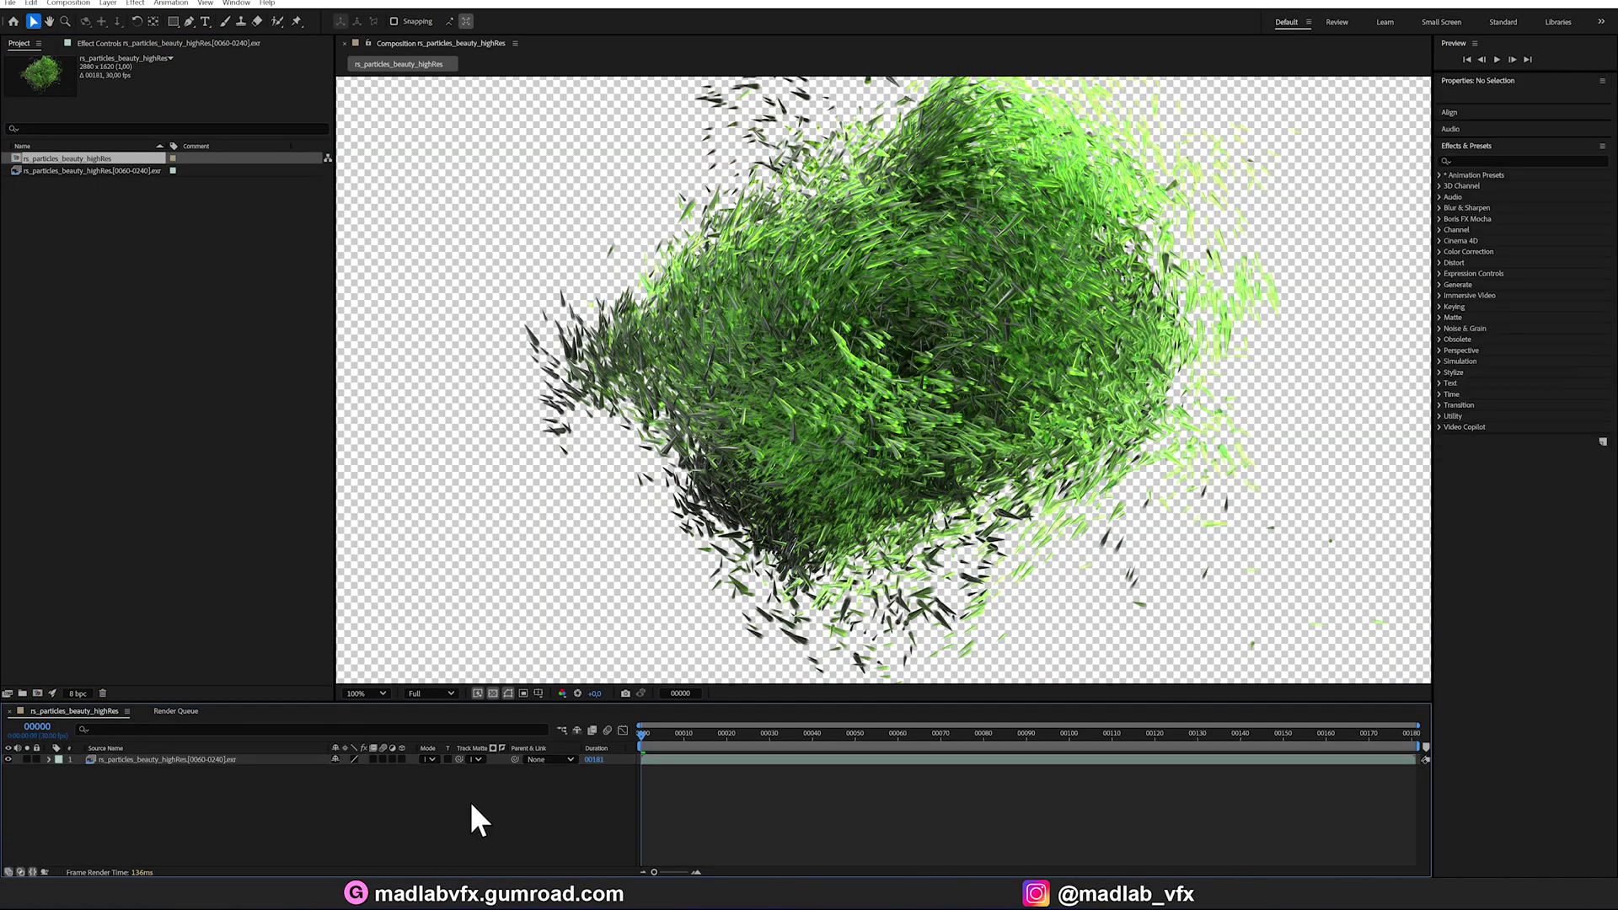
pyautogui.moveTo(589, 640)
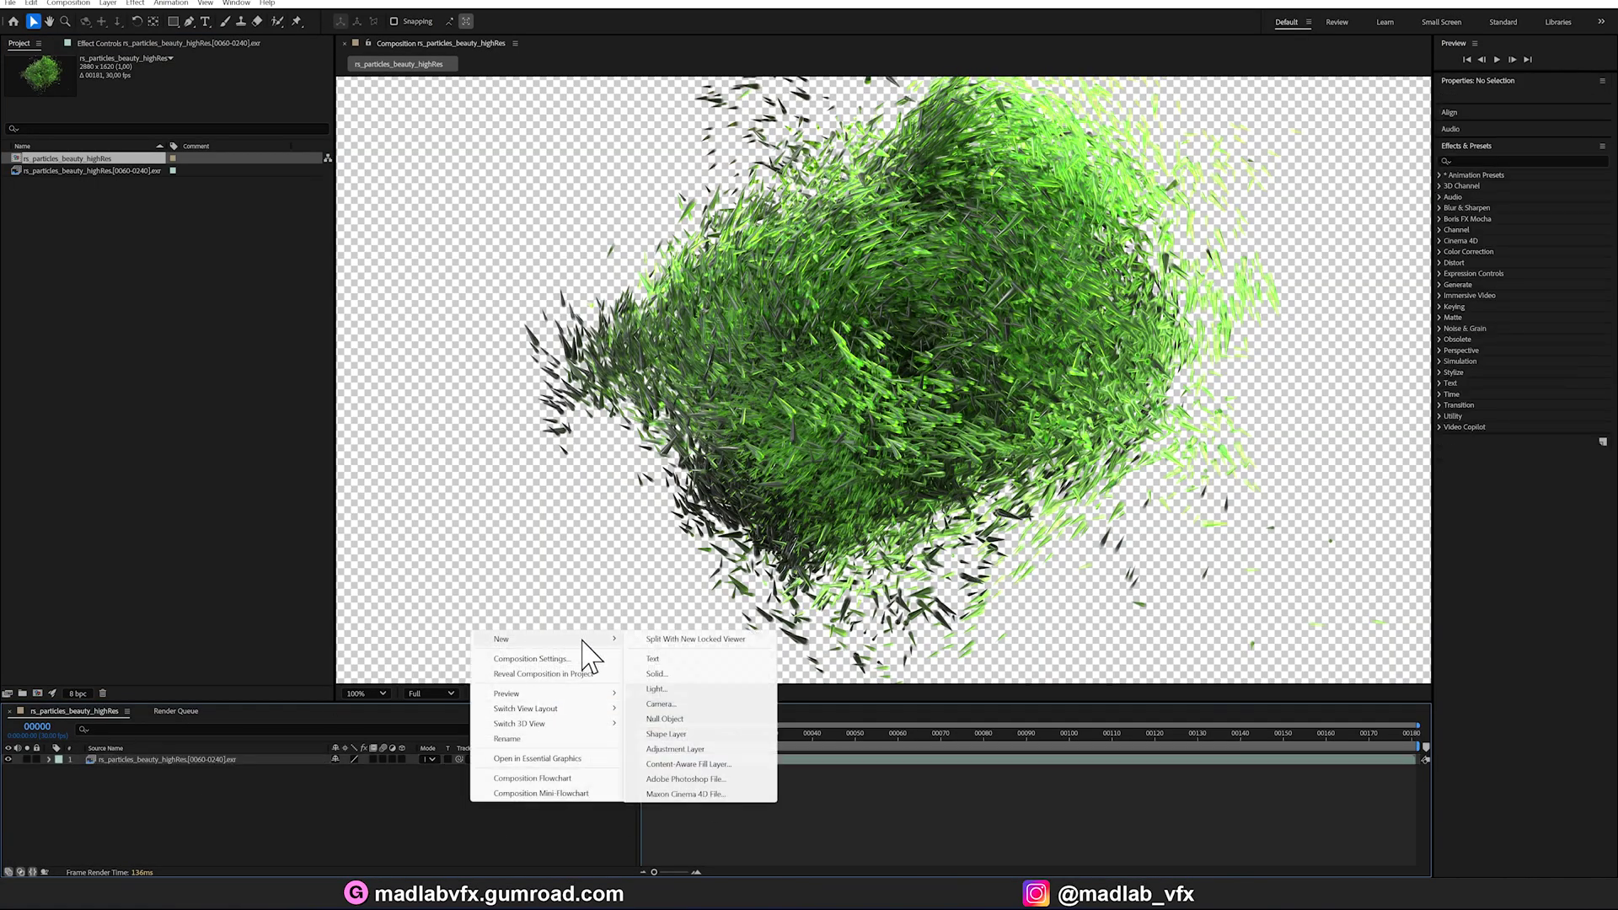
pyautogui.click(673, 675)
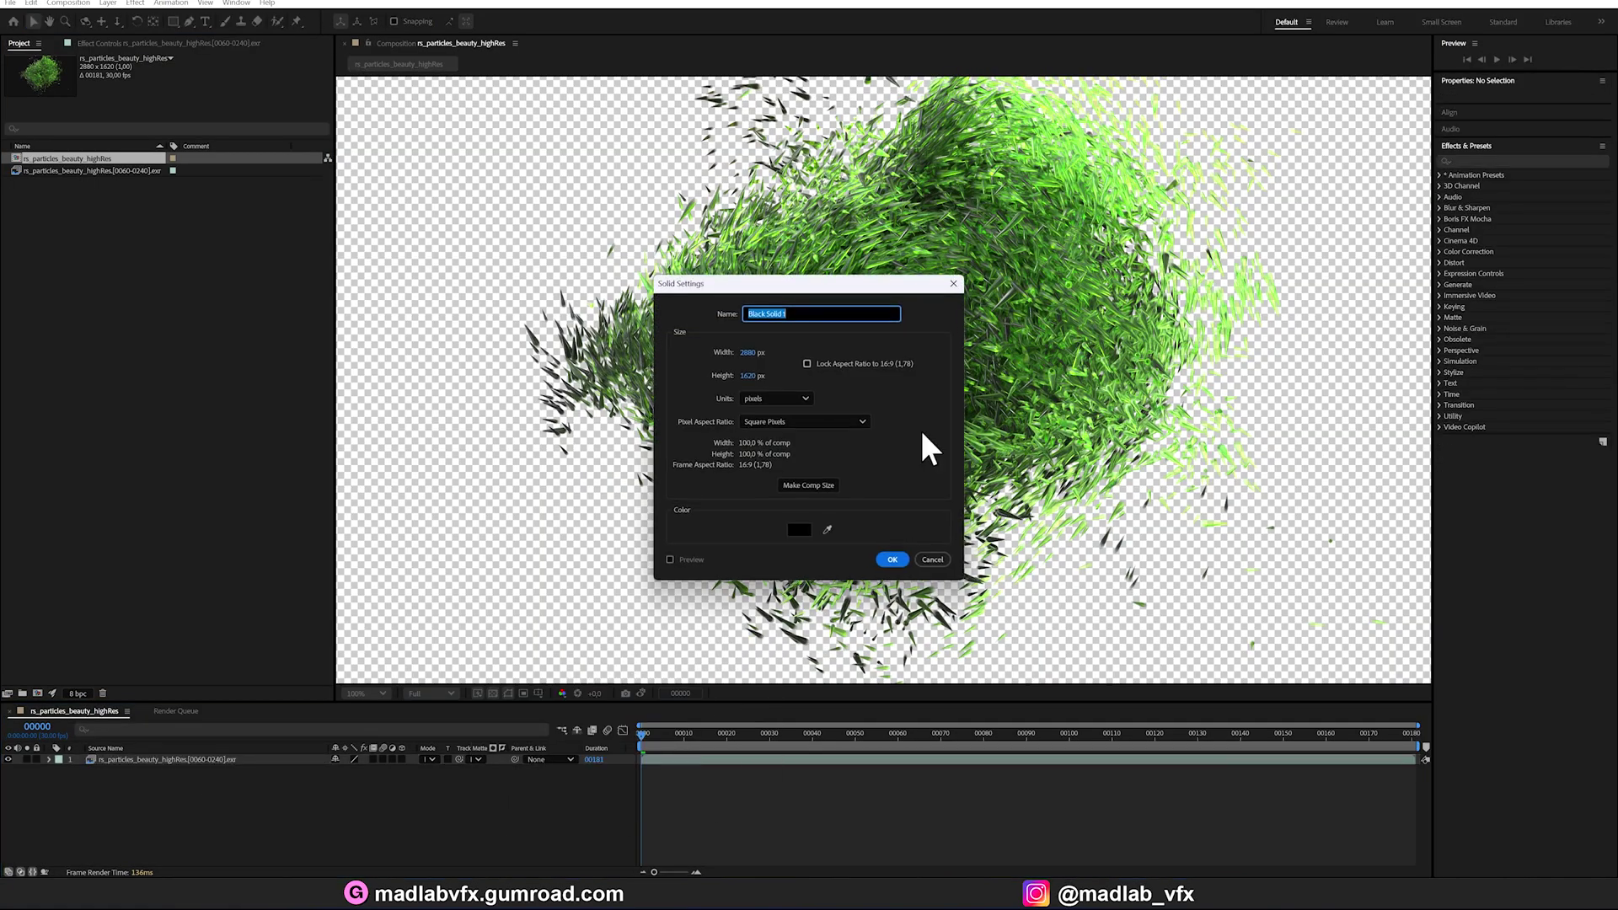
pyautogui.click(893, 559)
pyautogui.moveTo(103, 757); pyautogui.dragTo(118, 792)
pyautogui.click(1489, 233)
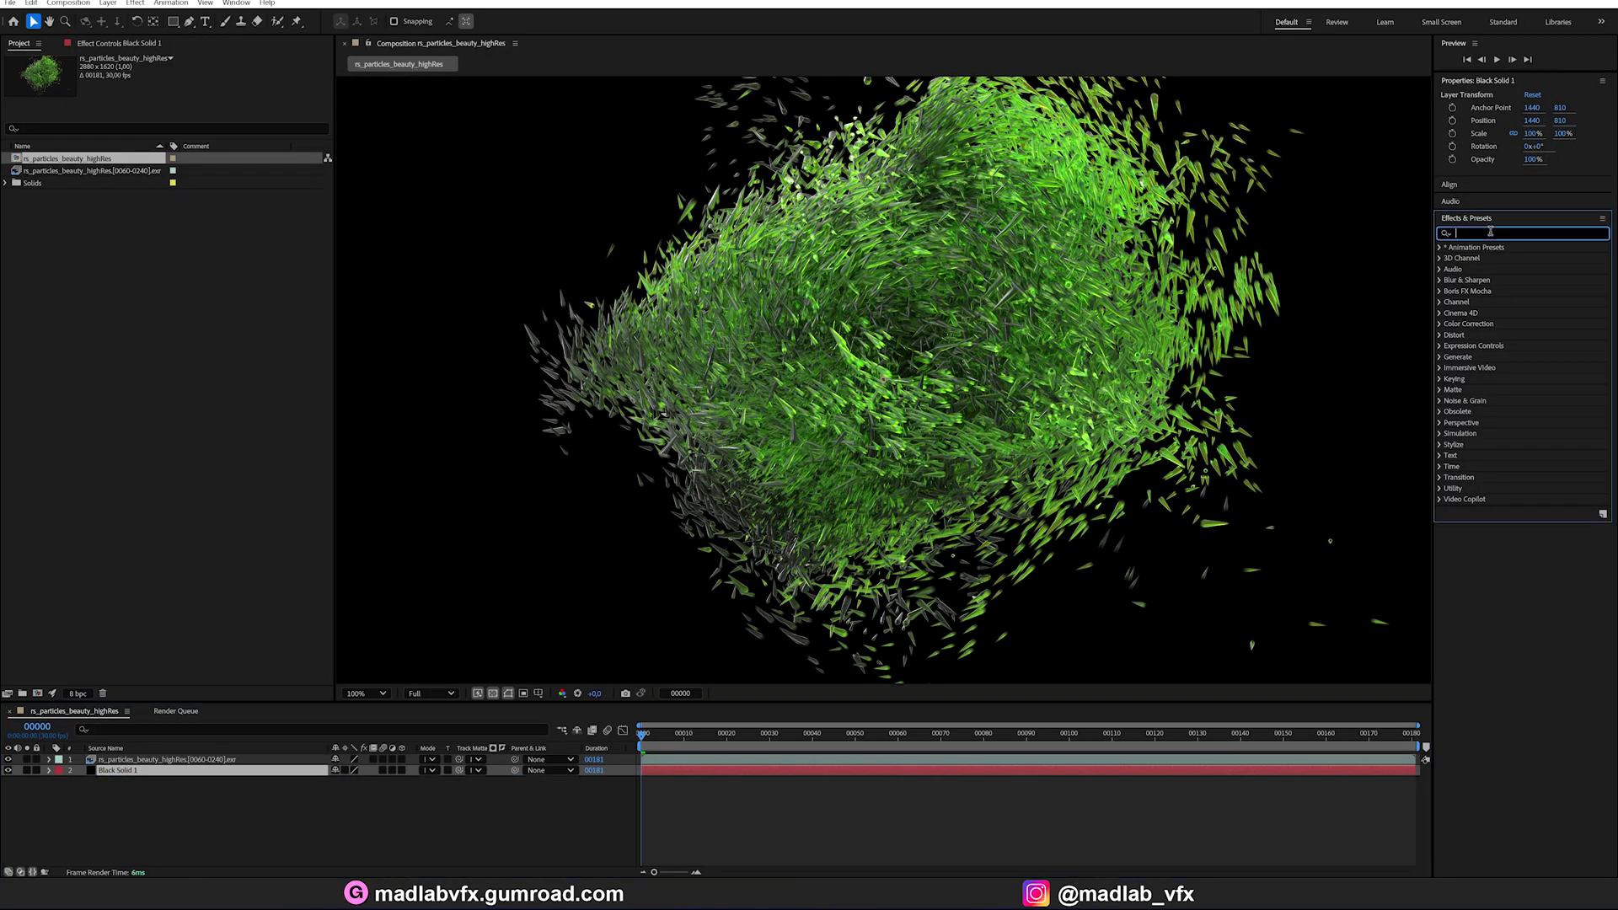
# Step: Drag the gradient_background preset onto Black Solid 1 and widen the Composition viewer
pyautogui.write('back')
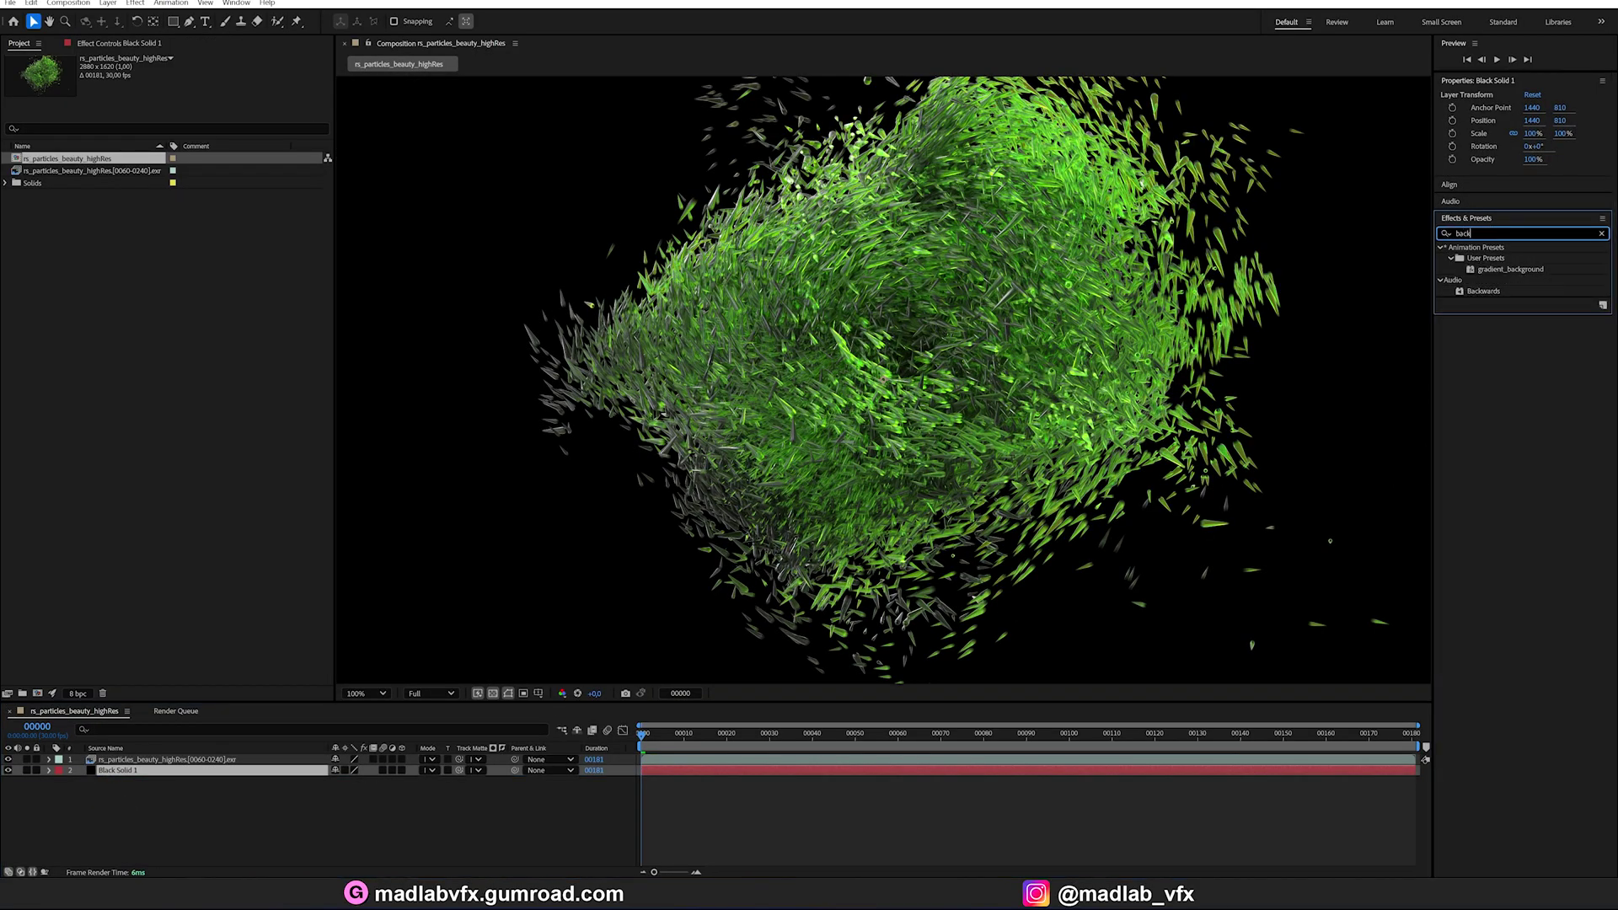
pyautogui.moveTo(1510, 269); pyautogui.dragTo(160, 773)
pyautogui.scroll(-2, 846, 488)
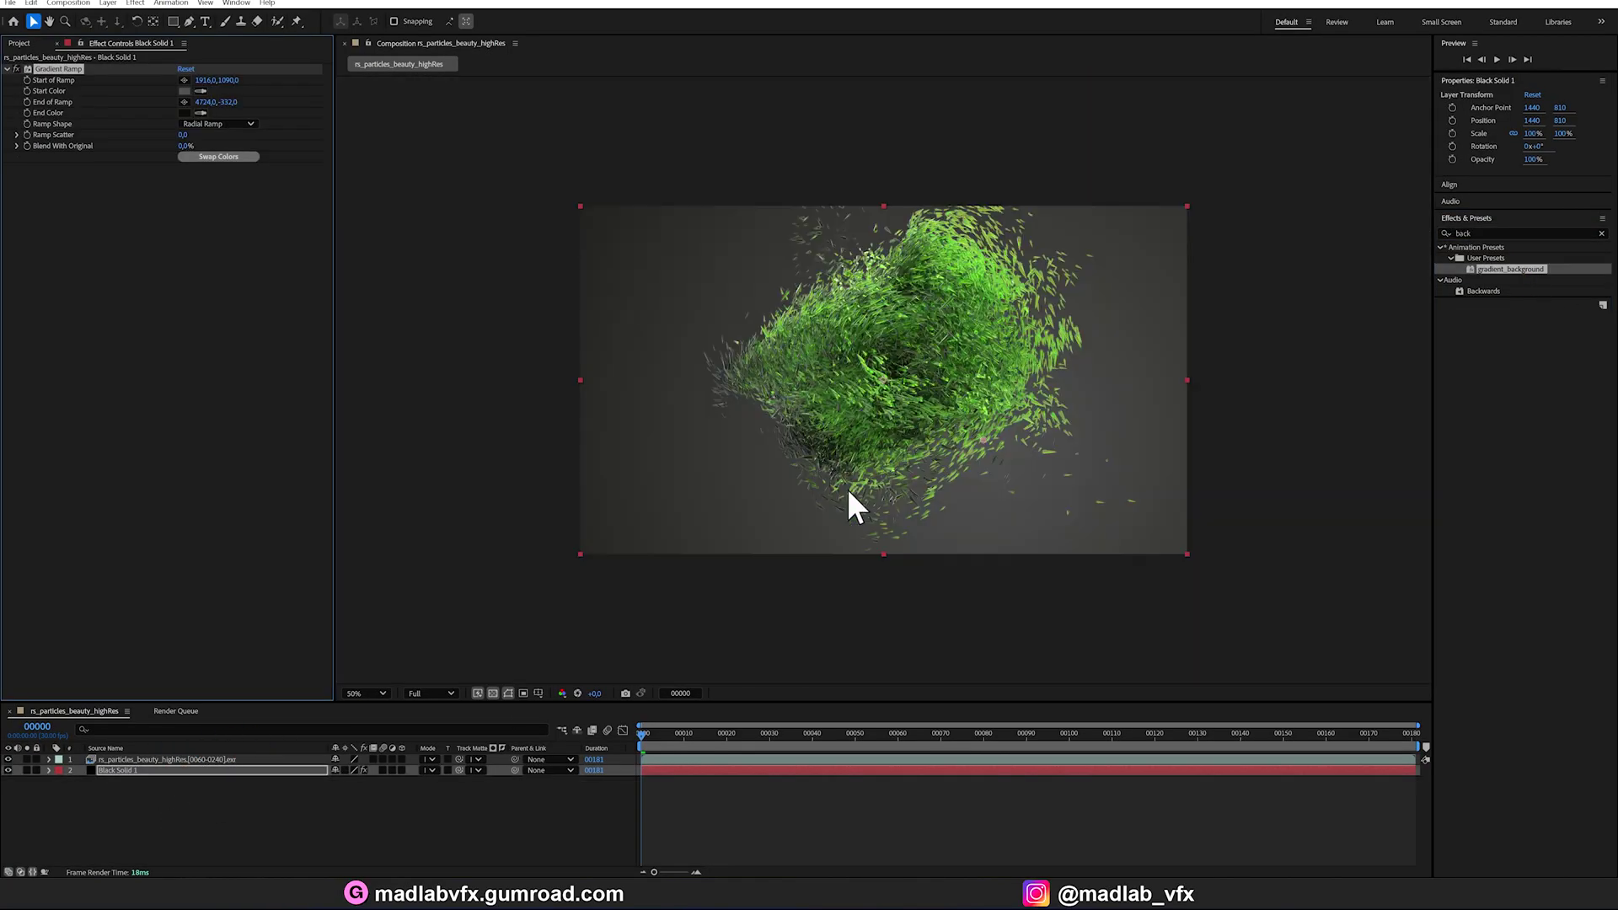
pyautogui.scroll(2, 817, 499)
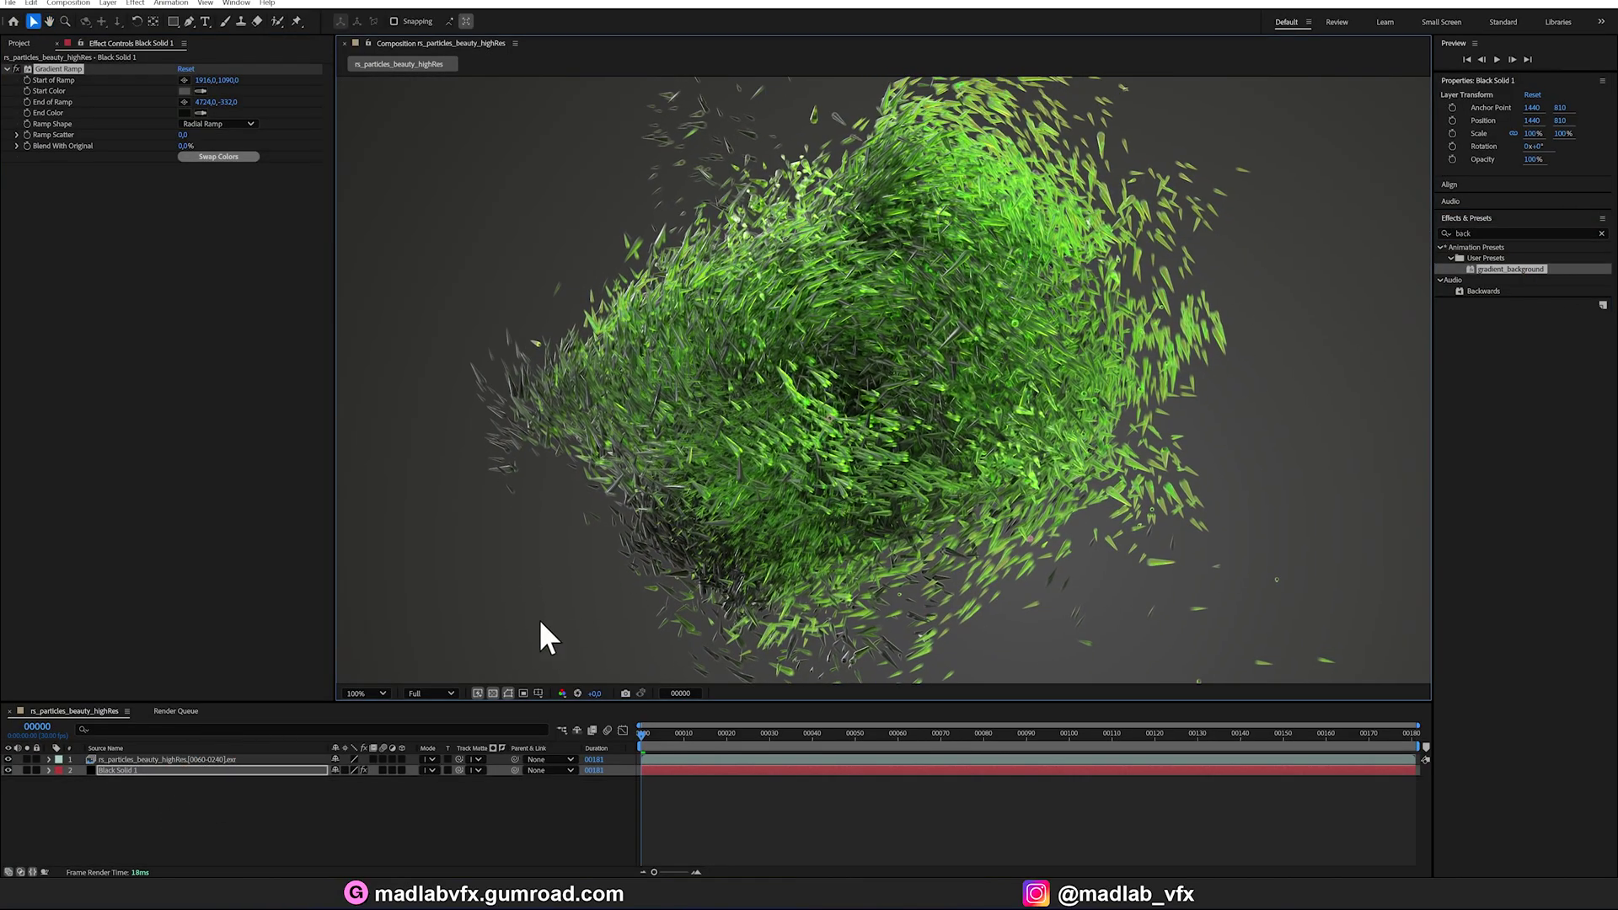
pyautogui.moveTo(333, 557); pyautogui.dragTo(307, 564)
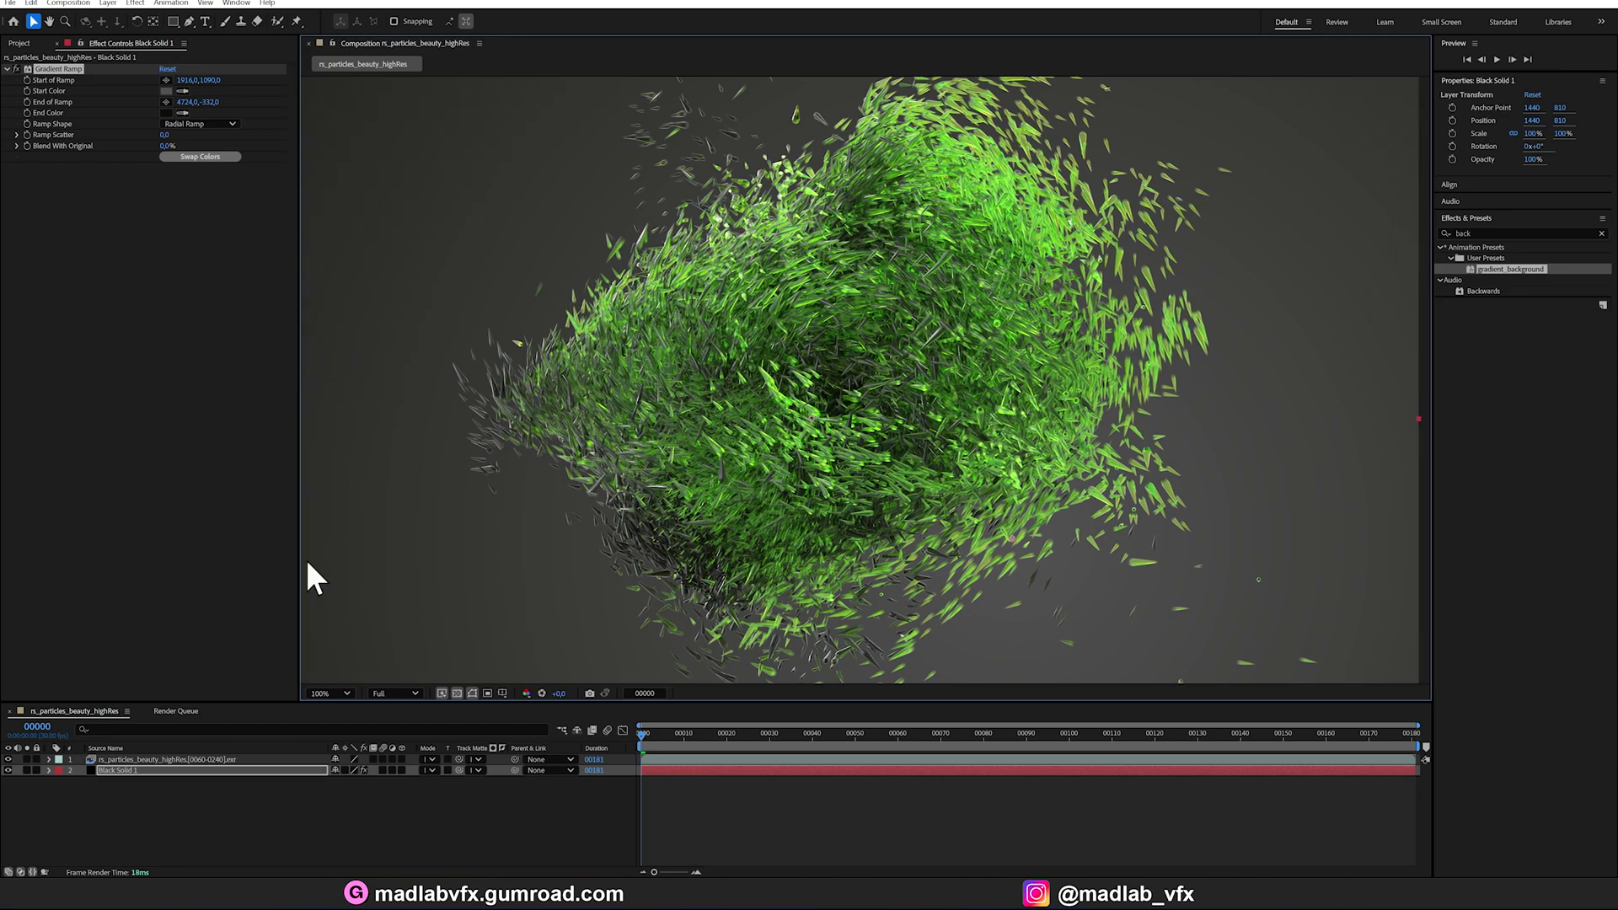
# Step: Add Adjustment Layer 1 and apply Lumetri Color to it
pyautogui.rightClick(230, 796)
pyautogui.moveTo(337, 633)
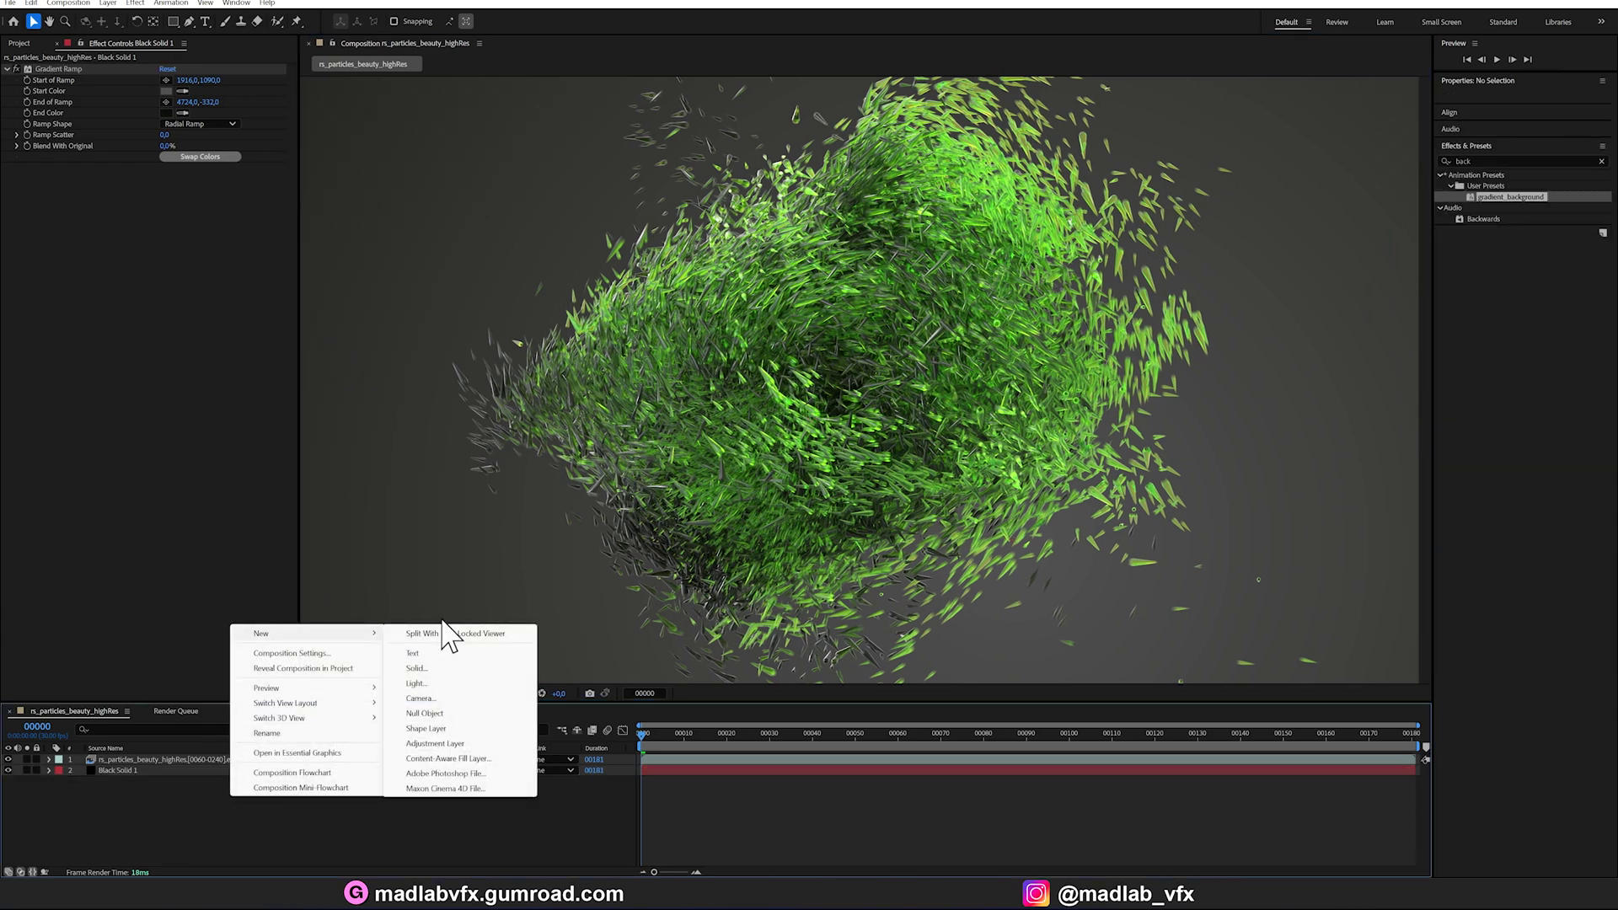
pyautogui.click(436, 743)
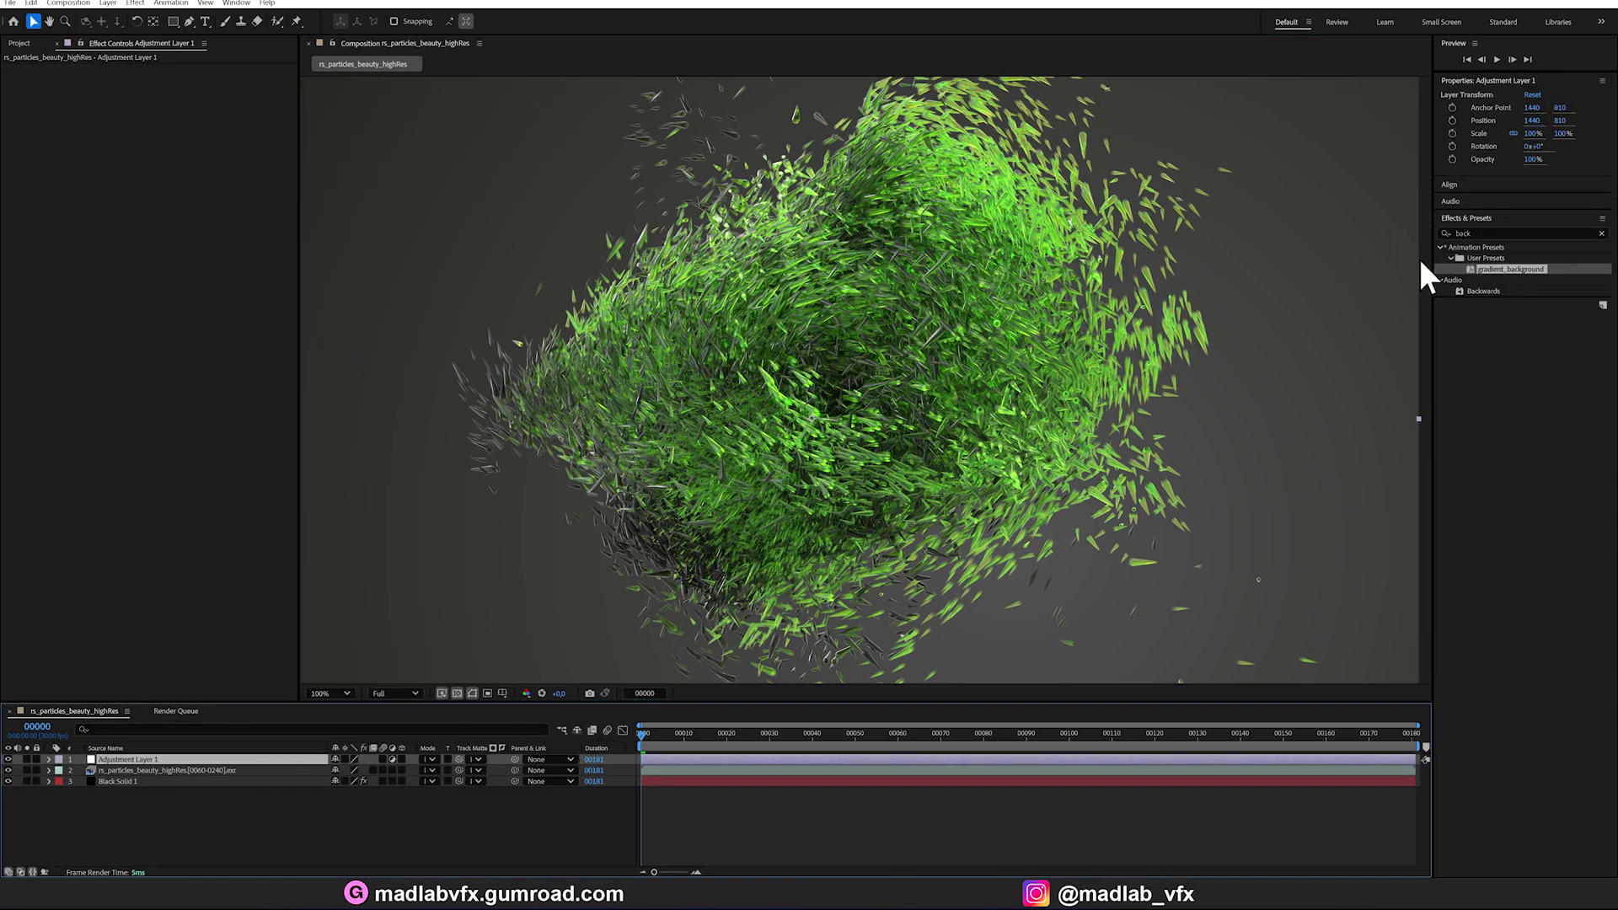
pyautogui.moveTo(1498, 234); pyautogui.dragTo(1426, 236)
pyautogui.write('lum')
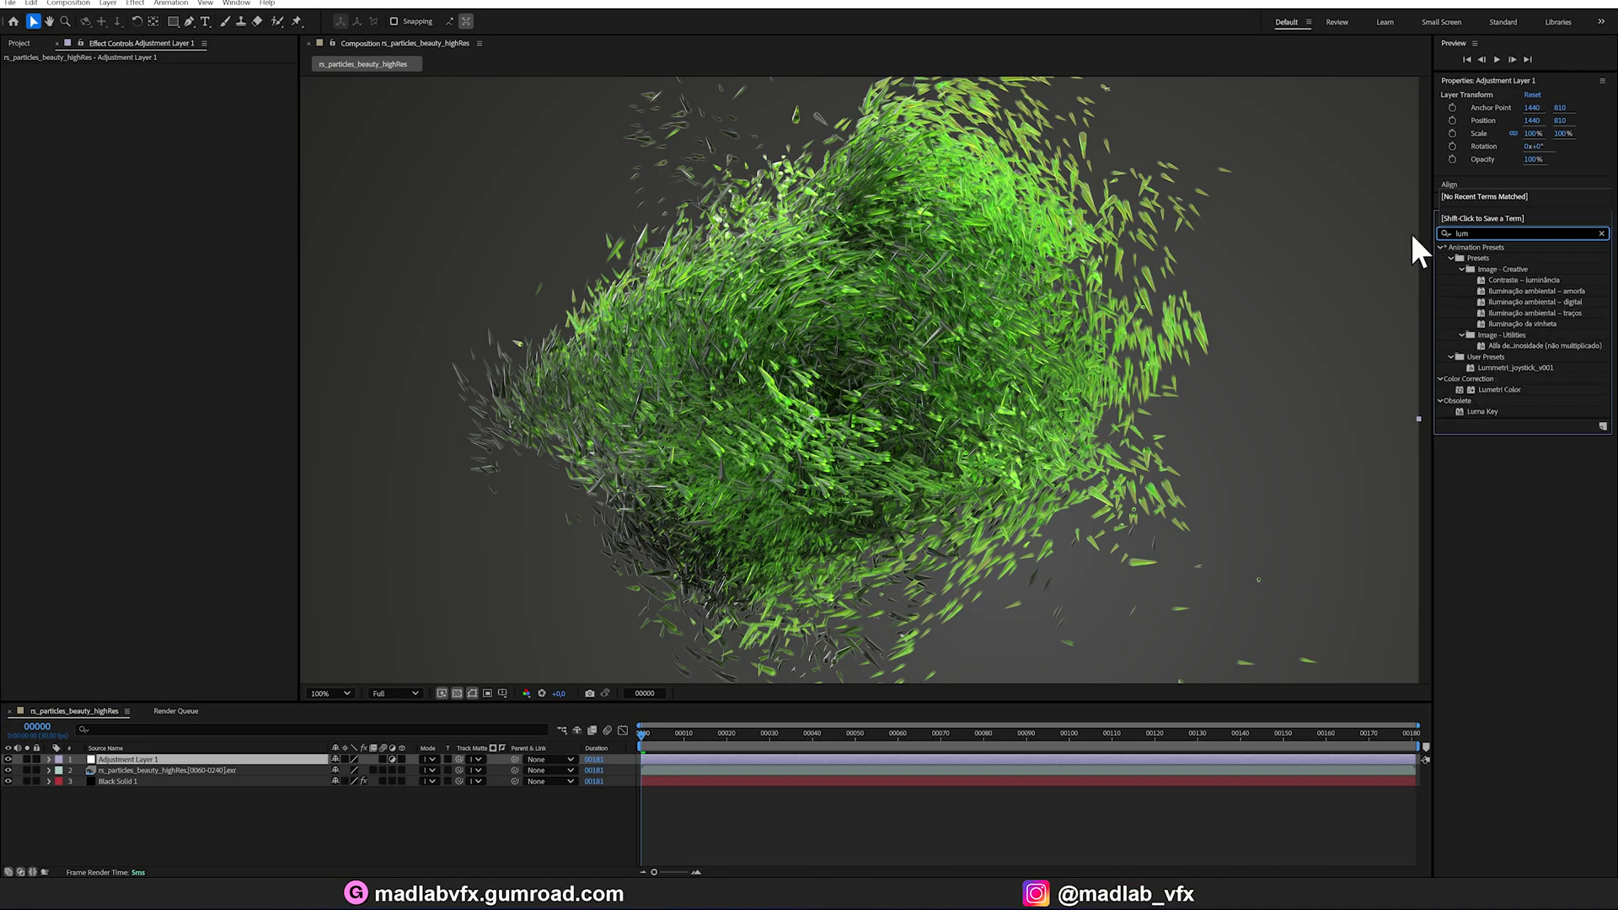
pyautogui.moveTo(1522, 392); pyautogui.dragTo(131, 757)
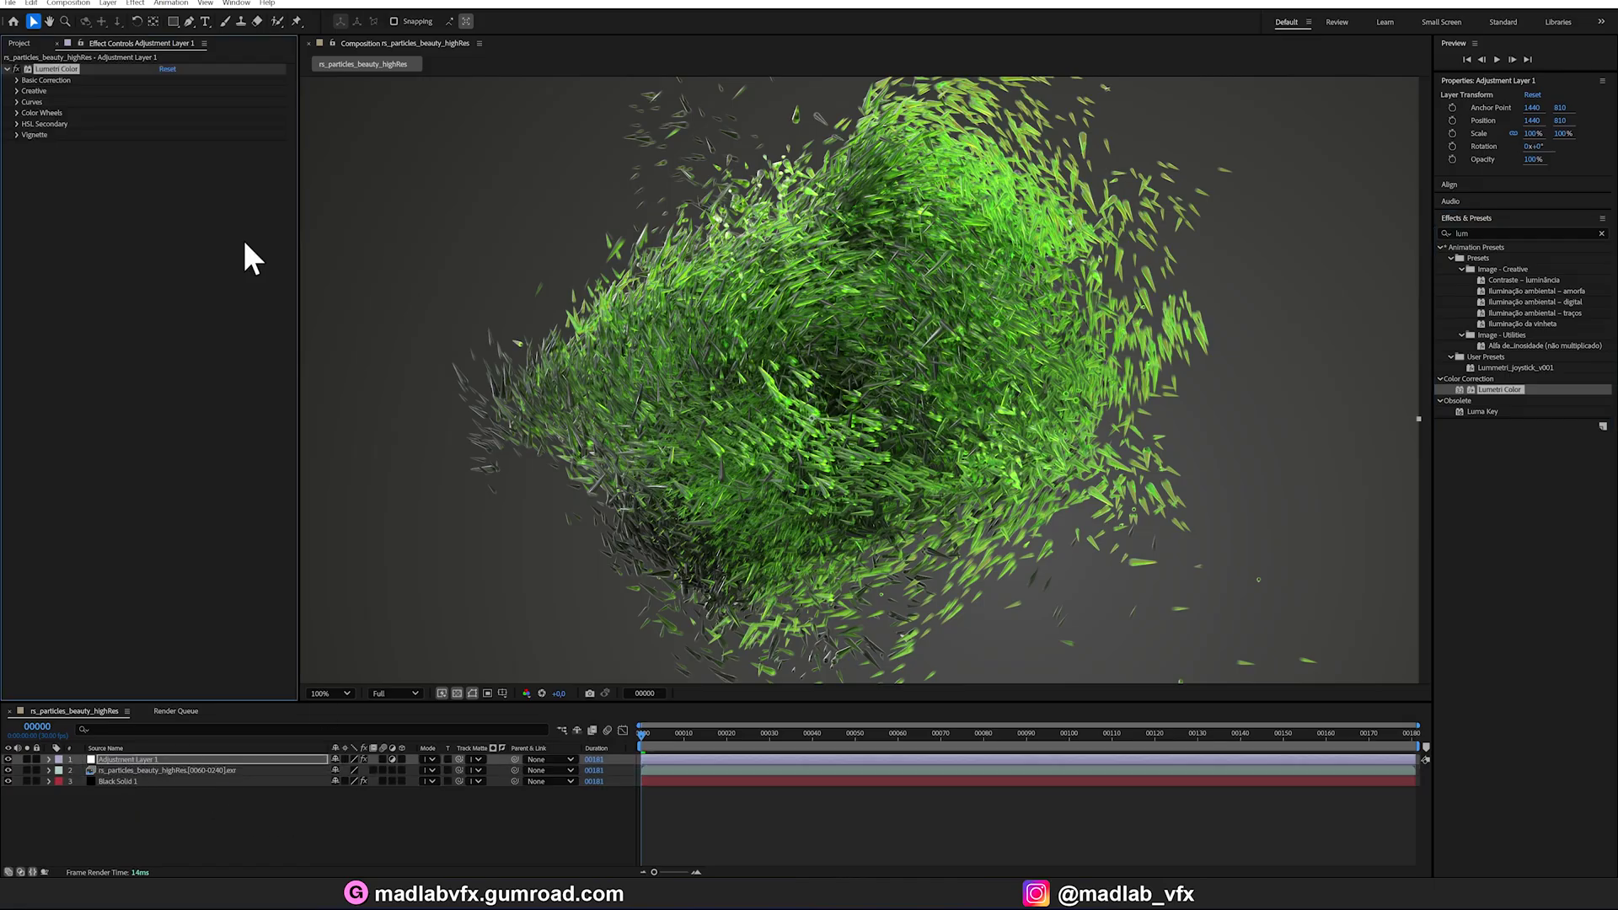
# Step: Lower Lumetri's Exposure to -0.1 and expand the Creative section
pyautogui.click(17, 80)
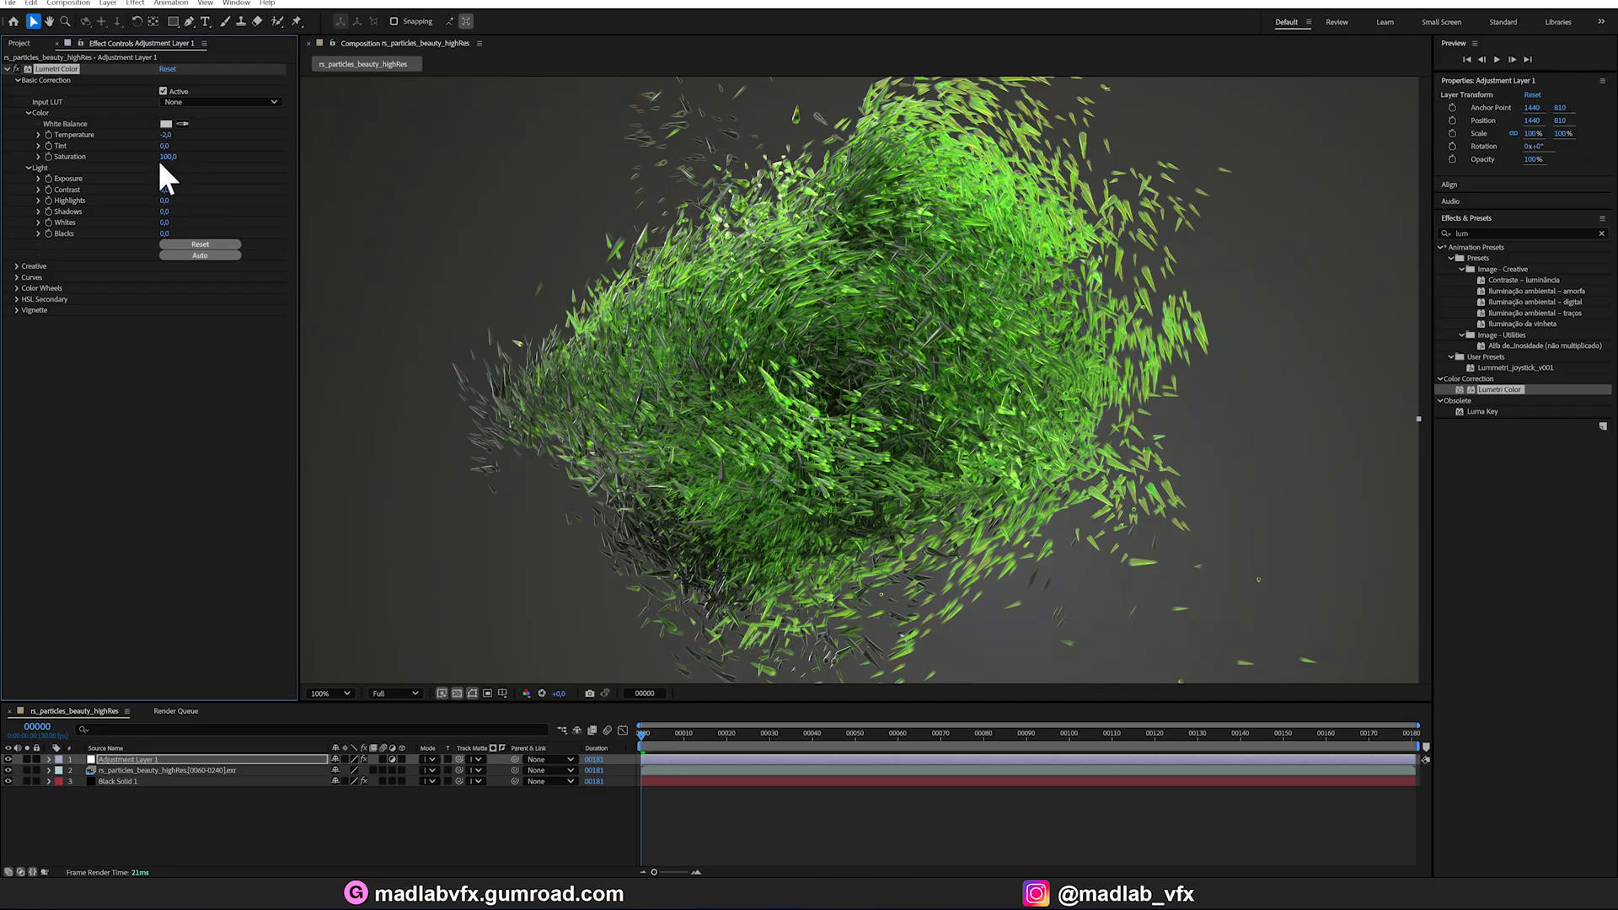
pyautogui.moveTo(165, 178); pyautogui.dragTo(158, 178)
pyautogui.click(17, 266)
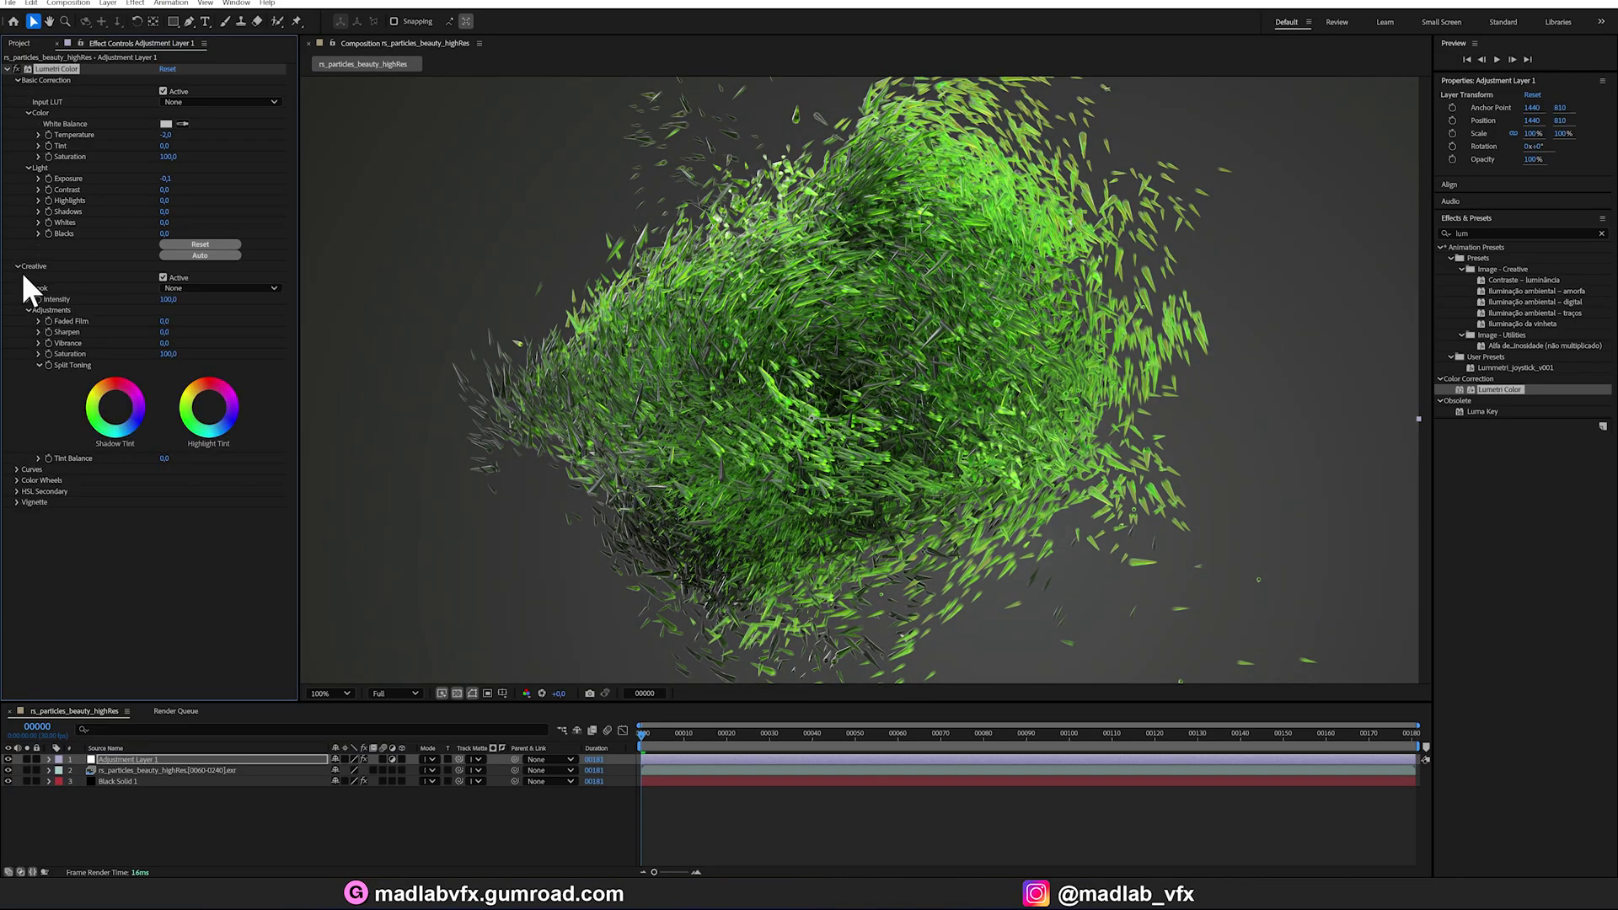
pyautogui.click(17, 267)
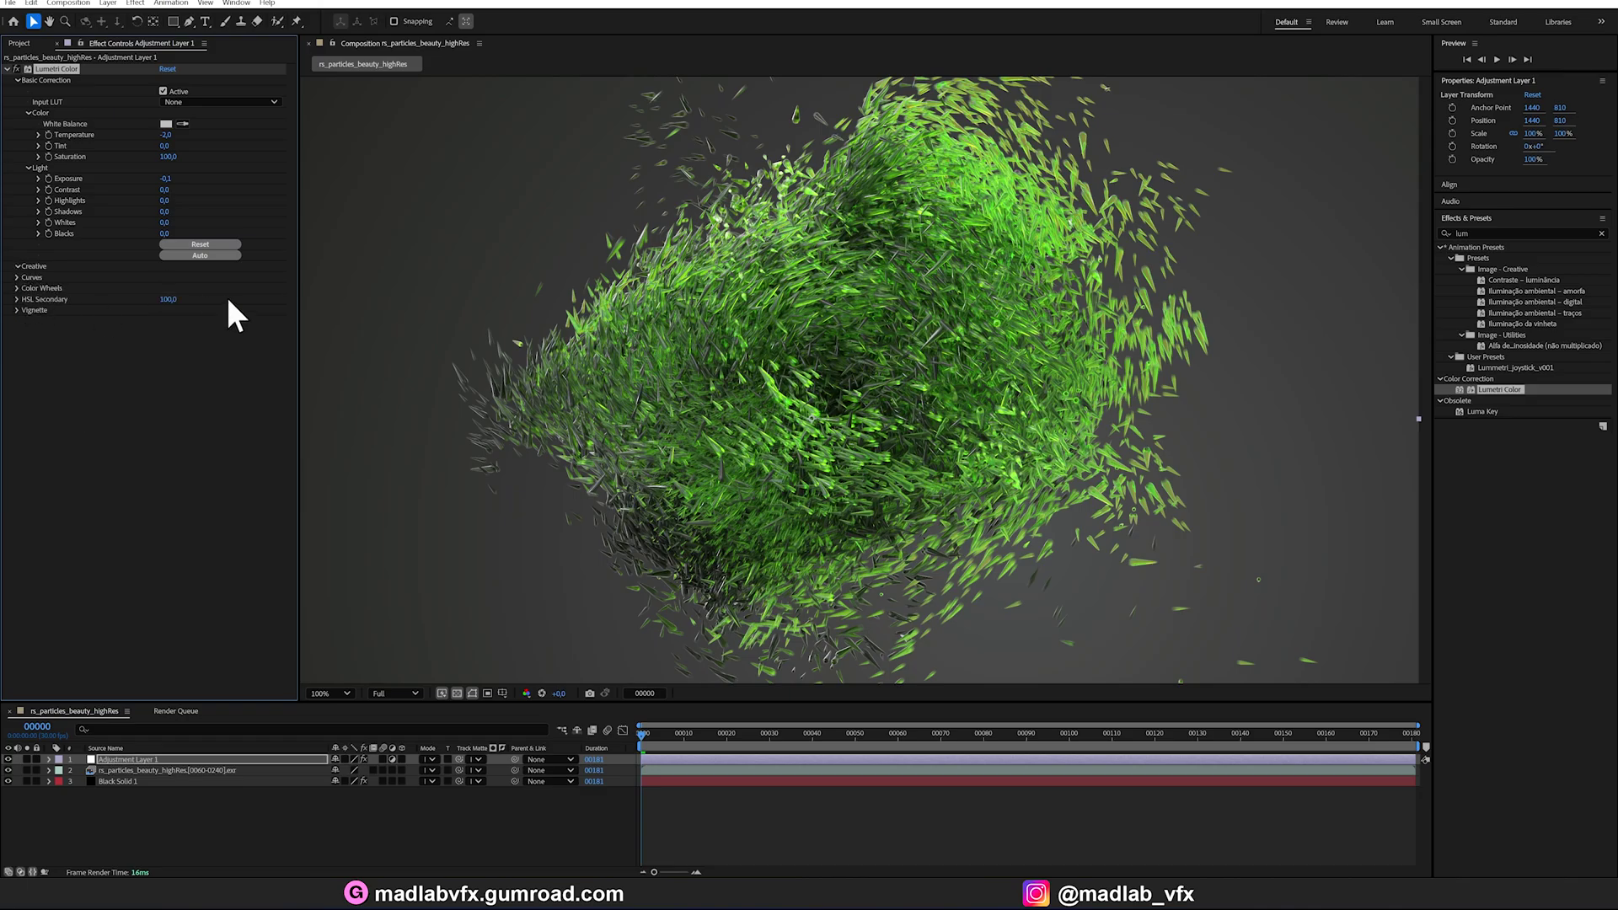
# Step: Try the CineSpace2383sRGB6bit, Fuji ETERNA 250D Fuji 3510 and Kodak 2395 creative looks
pyautogui.click(16, 265)
pyautogui.click(213, 287)
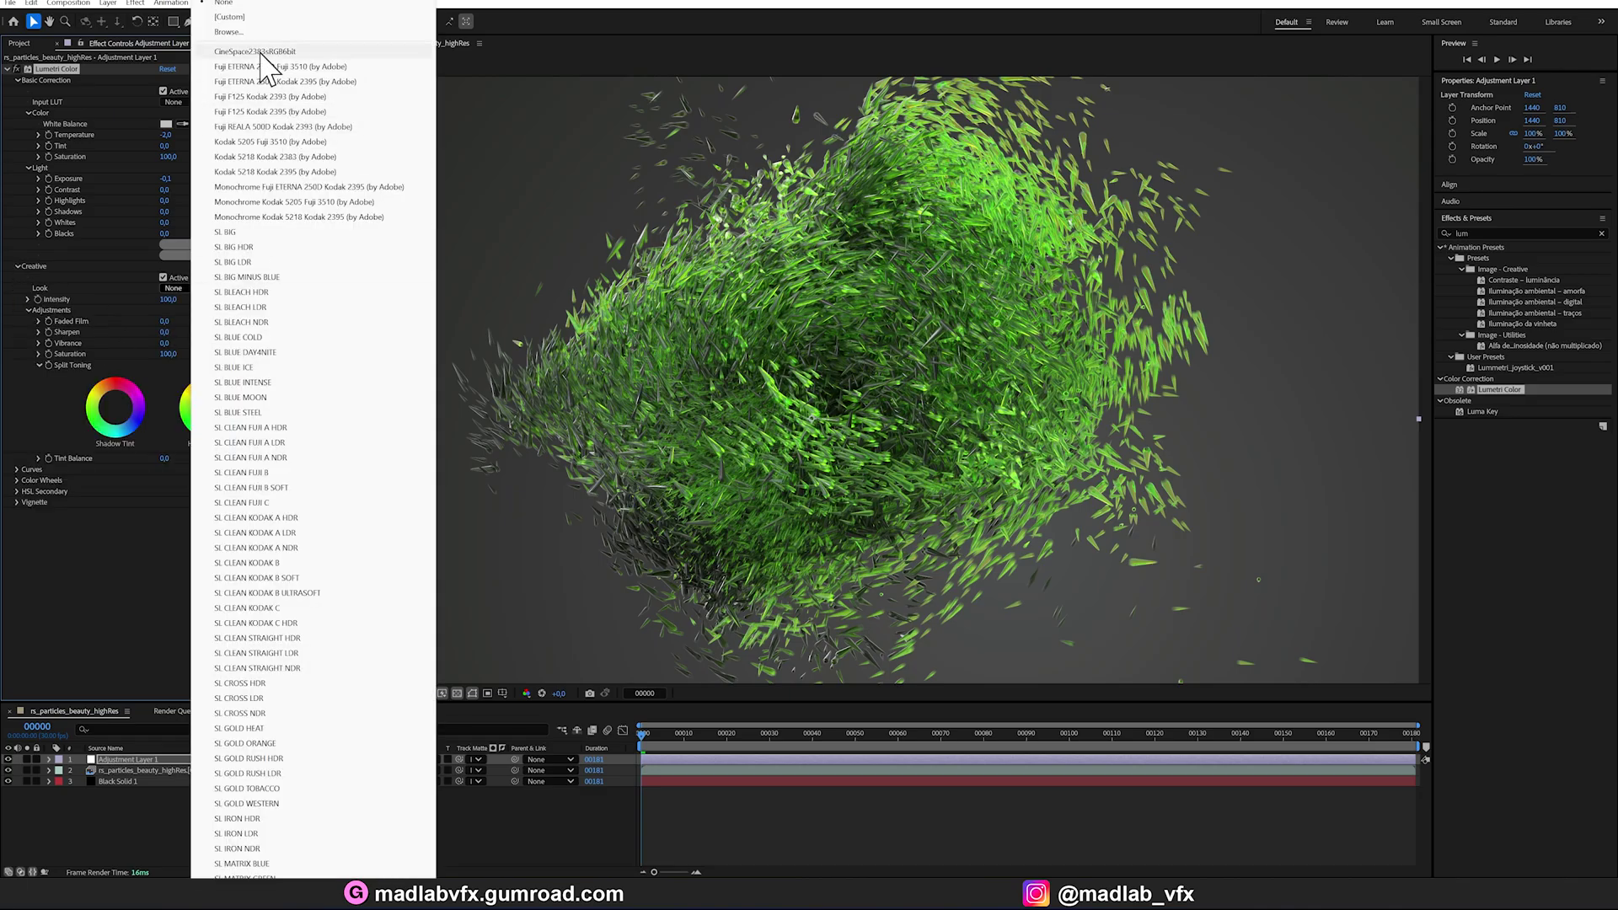
pyautogui.click(257, 51)
pyautogui.click(175, 288)
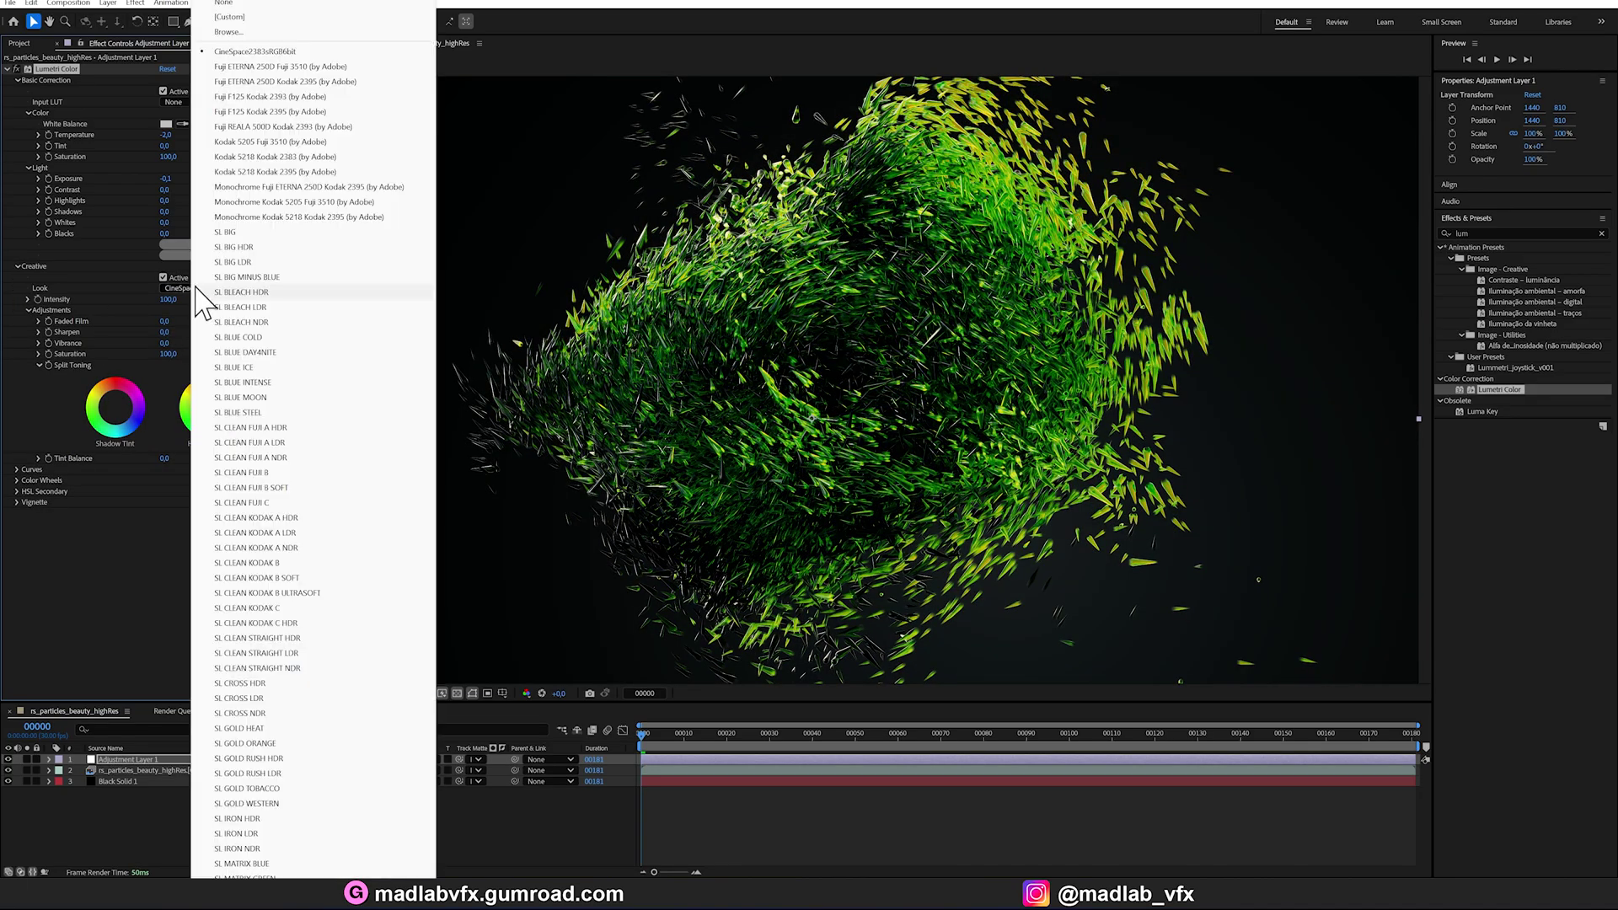
pyautogui.click(243, 66)
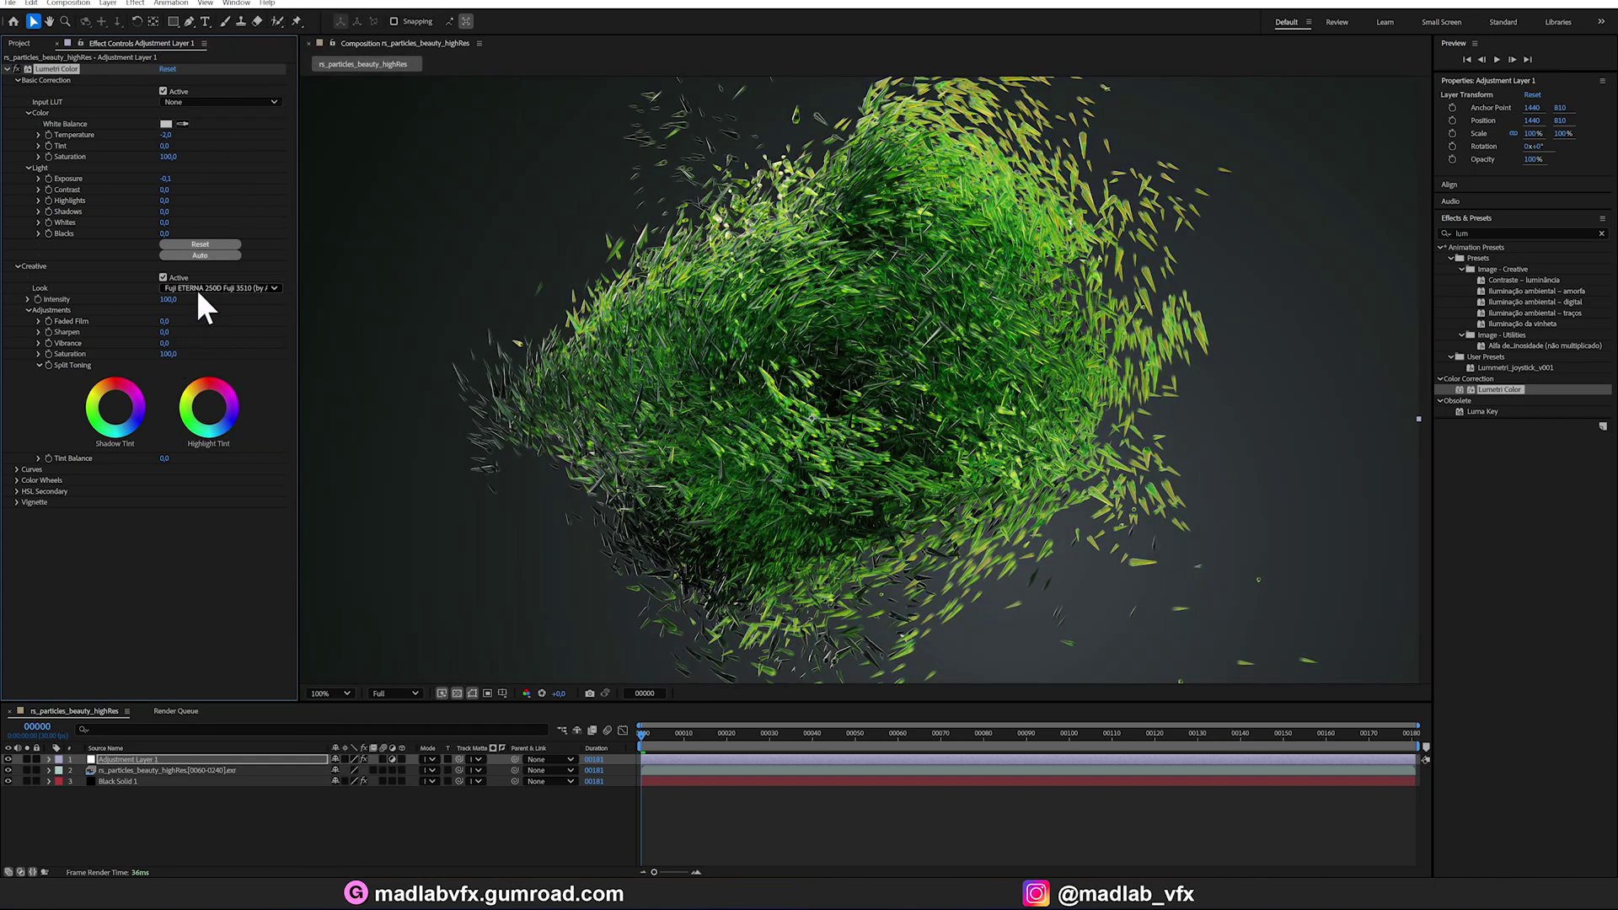
pyautogui.click(196, 290)
pyautogui.click(241, 97)
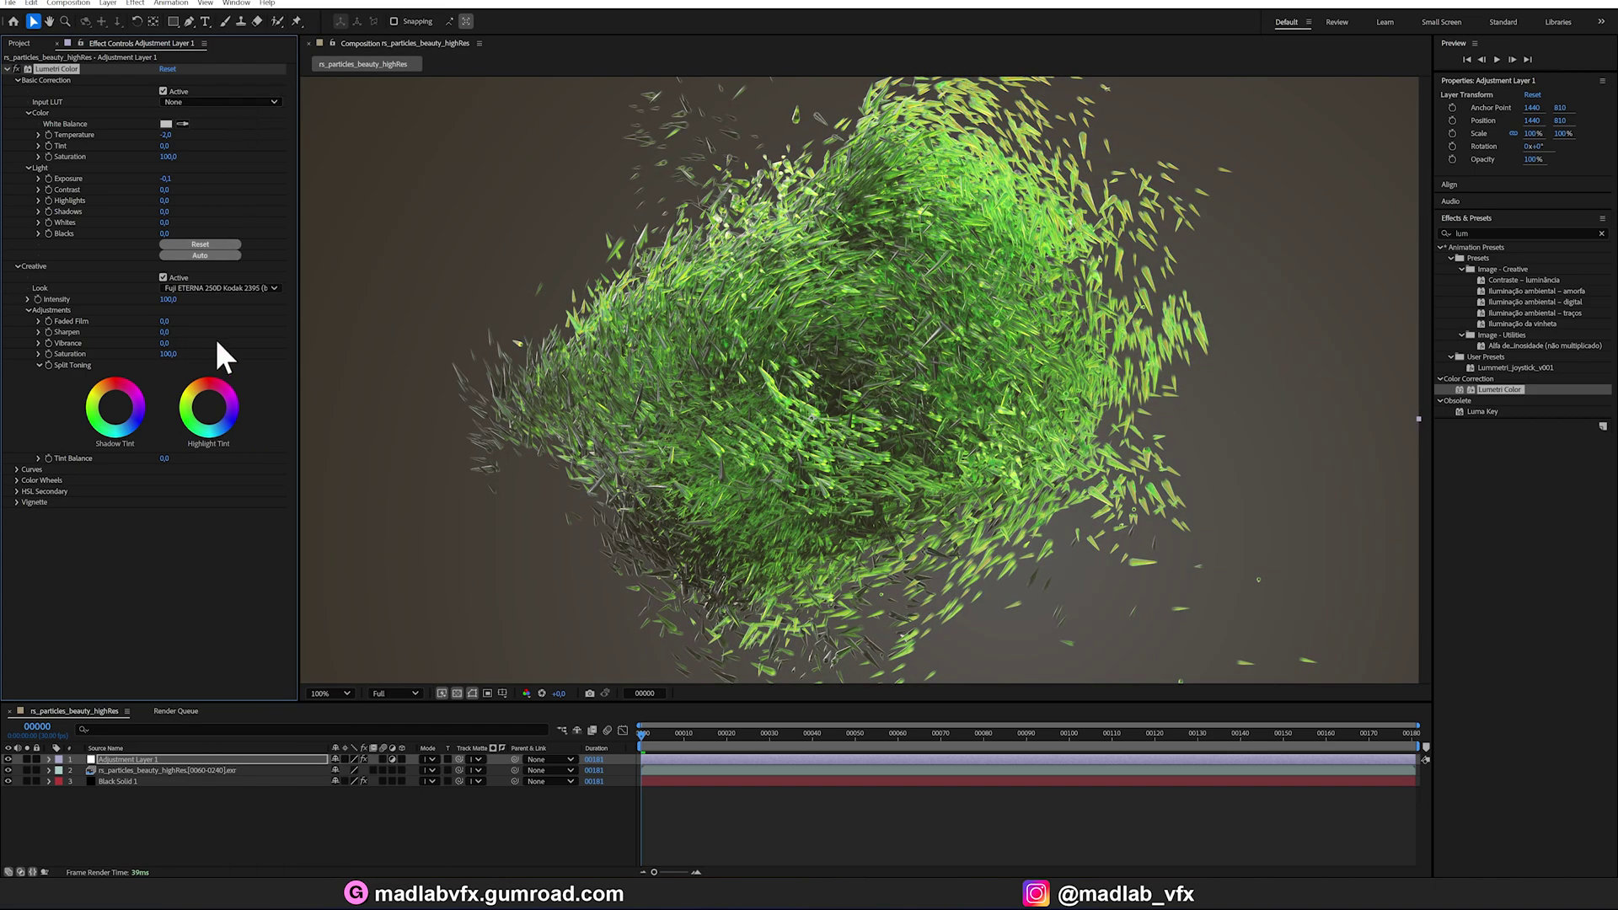
# Step: Apply the Fuji F125 Kodak 2393 look, then adjust Exposure and lift Shadows to 17
pyautogui.click(221, 288)
pyautogui.click(239, 108)
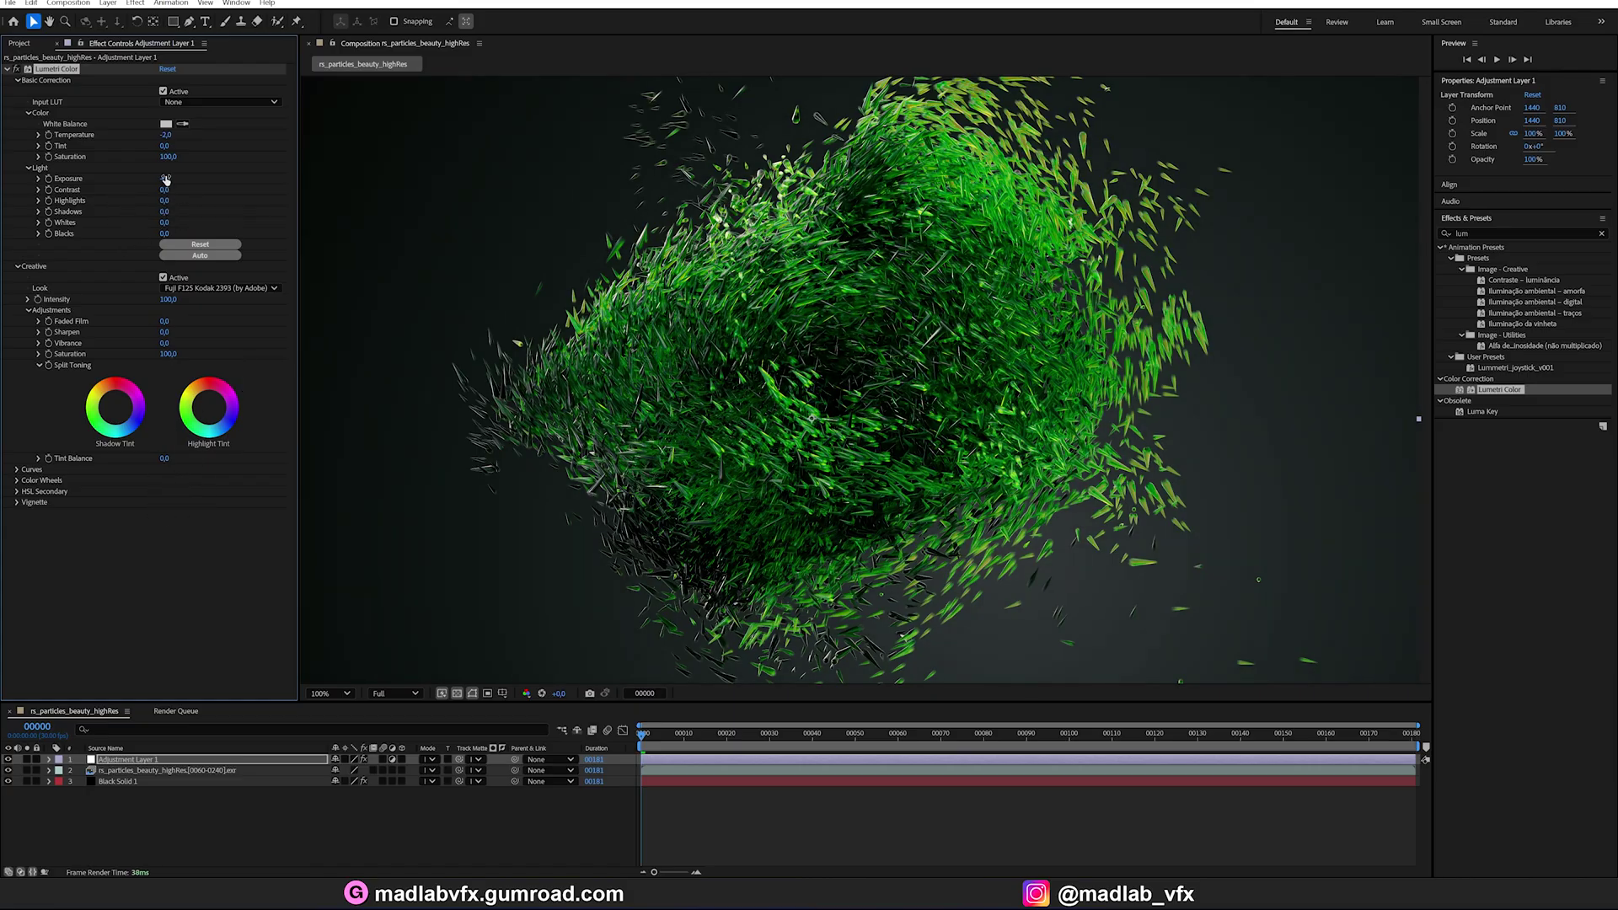
pyautogui.moveTo(166, 179); pyautogui.dragTo(177, 189)
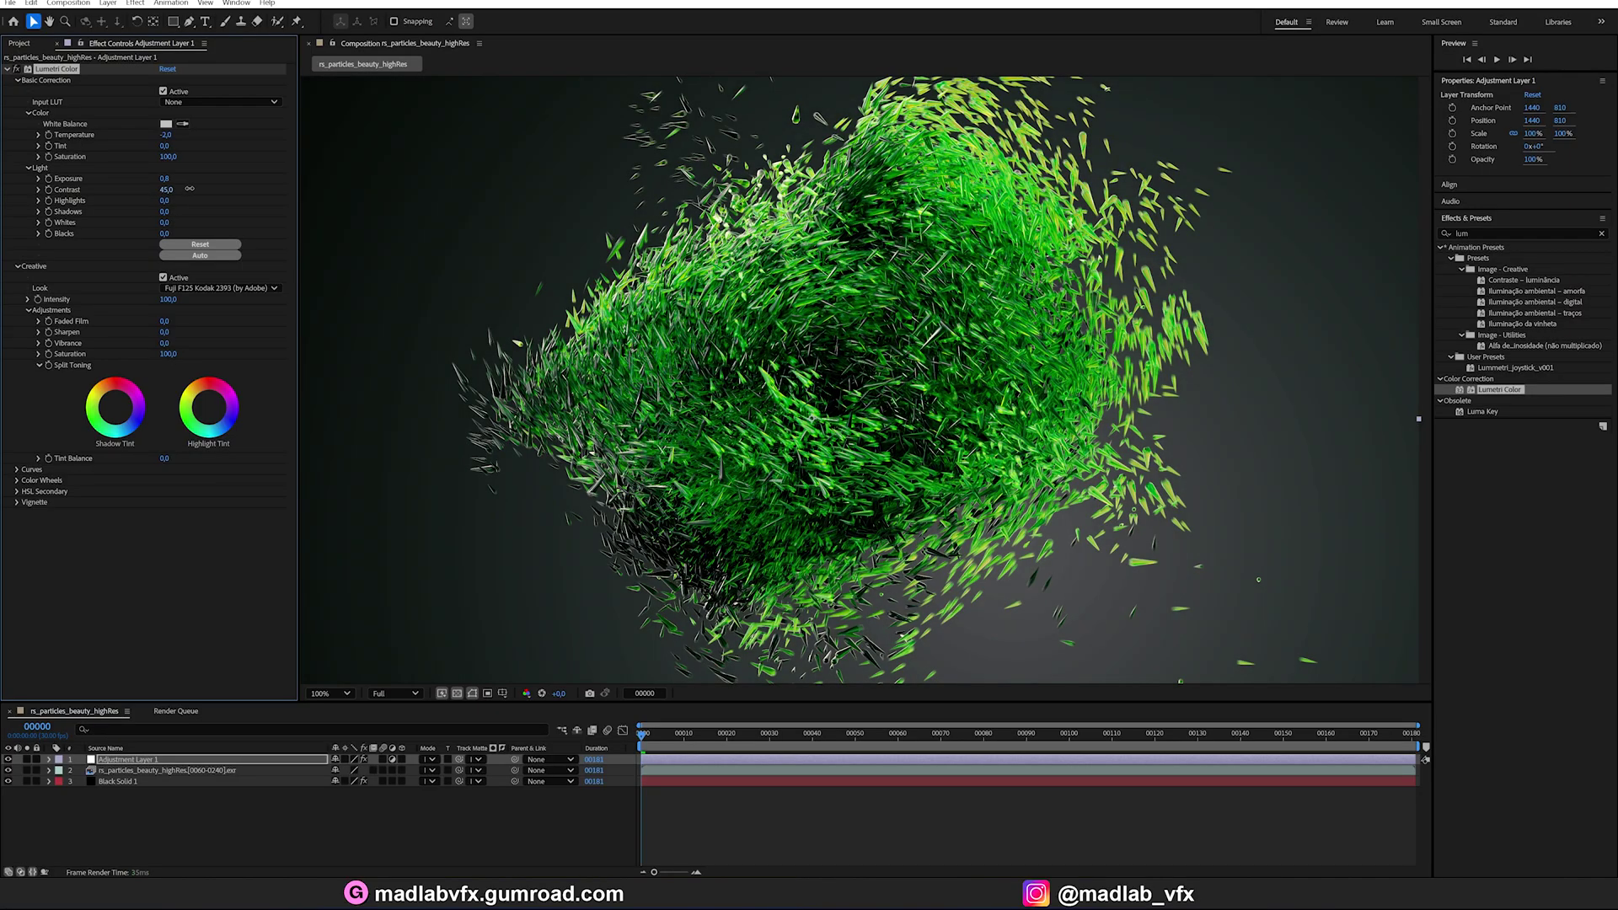
pyautogui.moveTo(163, 216); pyautogui.dragTo(173, 211)
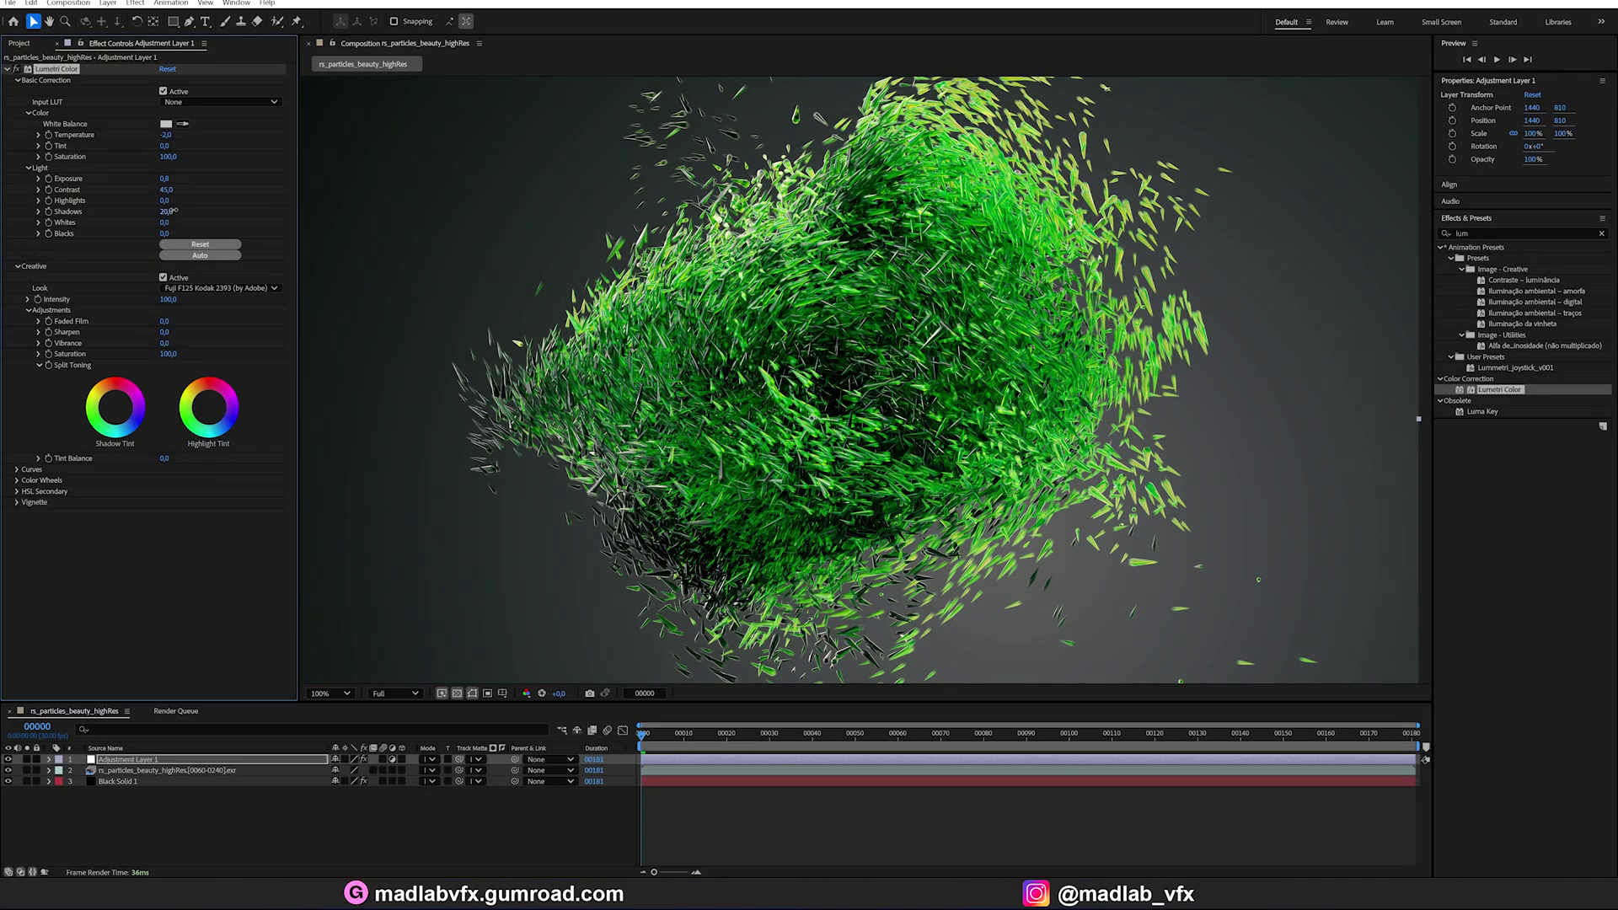
# Step: Darken Black Solid 1's Gradient Ramp Start Color to dark grey 3C3C3C
pyautogui.click(126, 782)
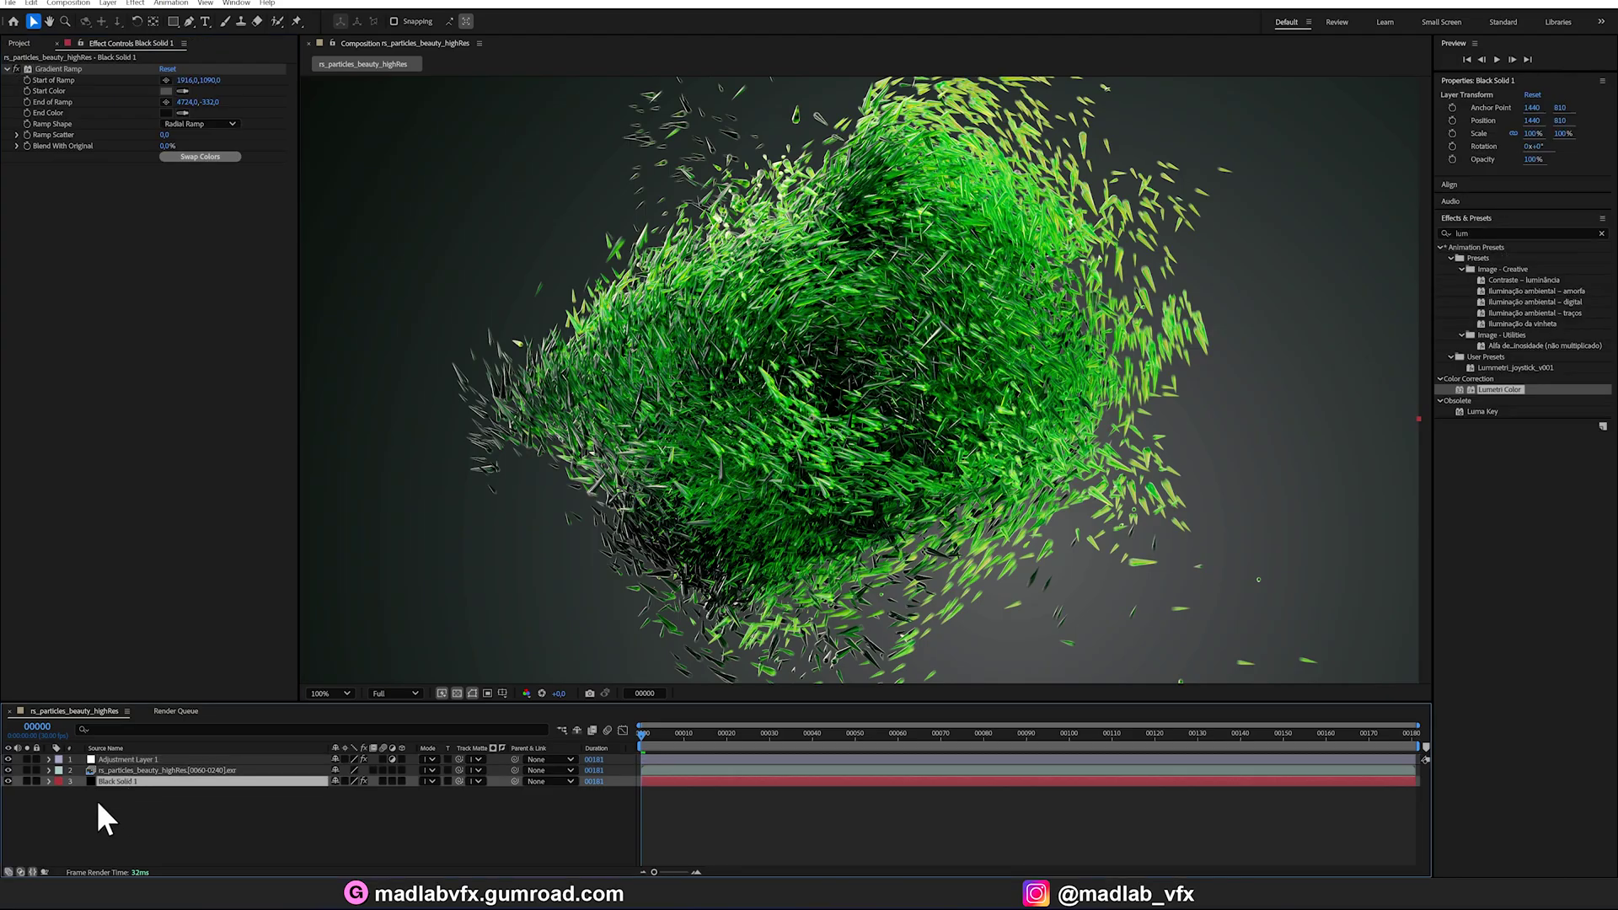
pyautogui.click(166, 91)
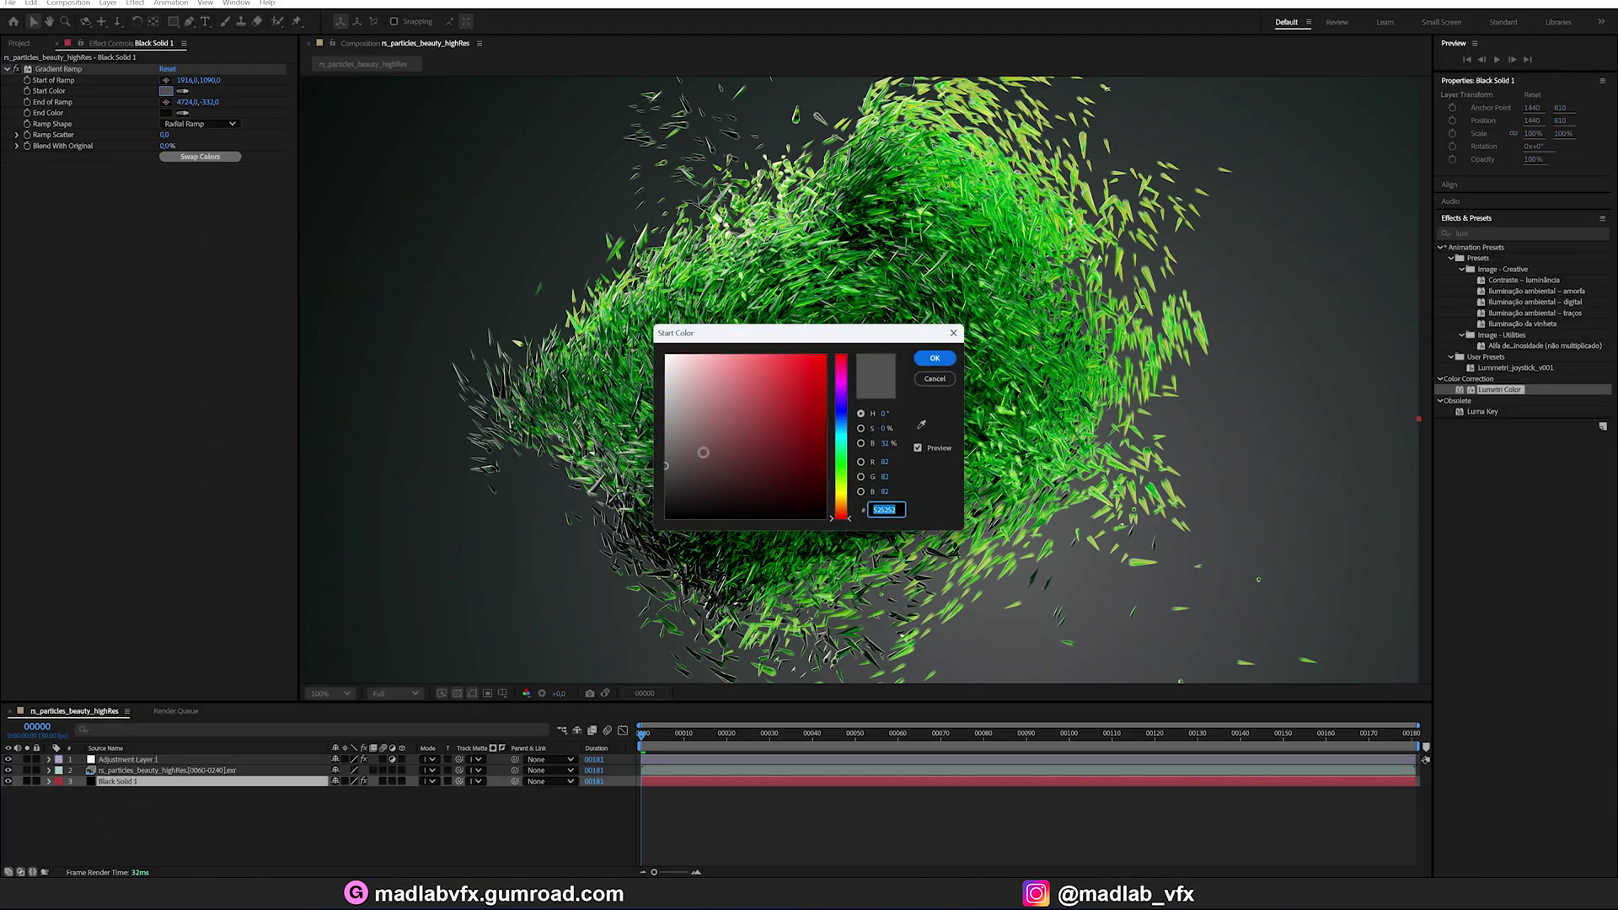
pyautogui.click(661, 477)
pyautogui.moveTo(662, 477); pyautogui.dragTo(652, 482)
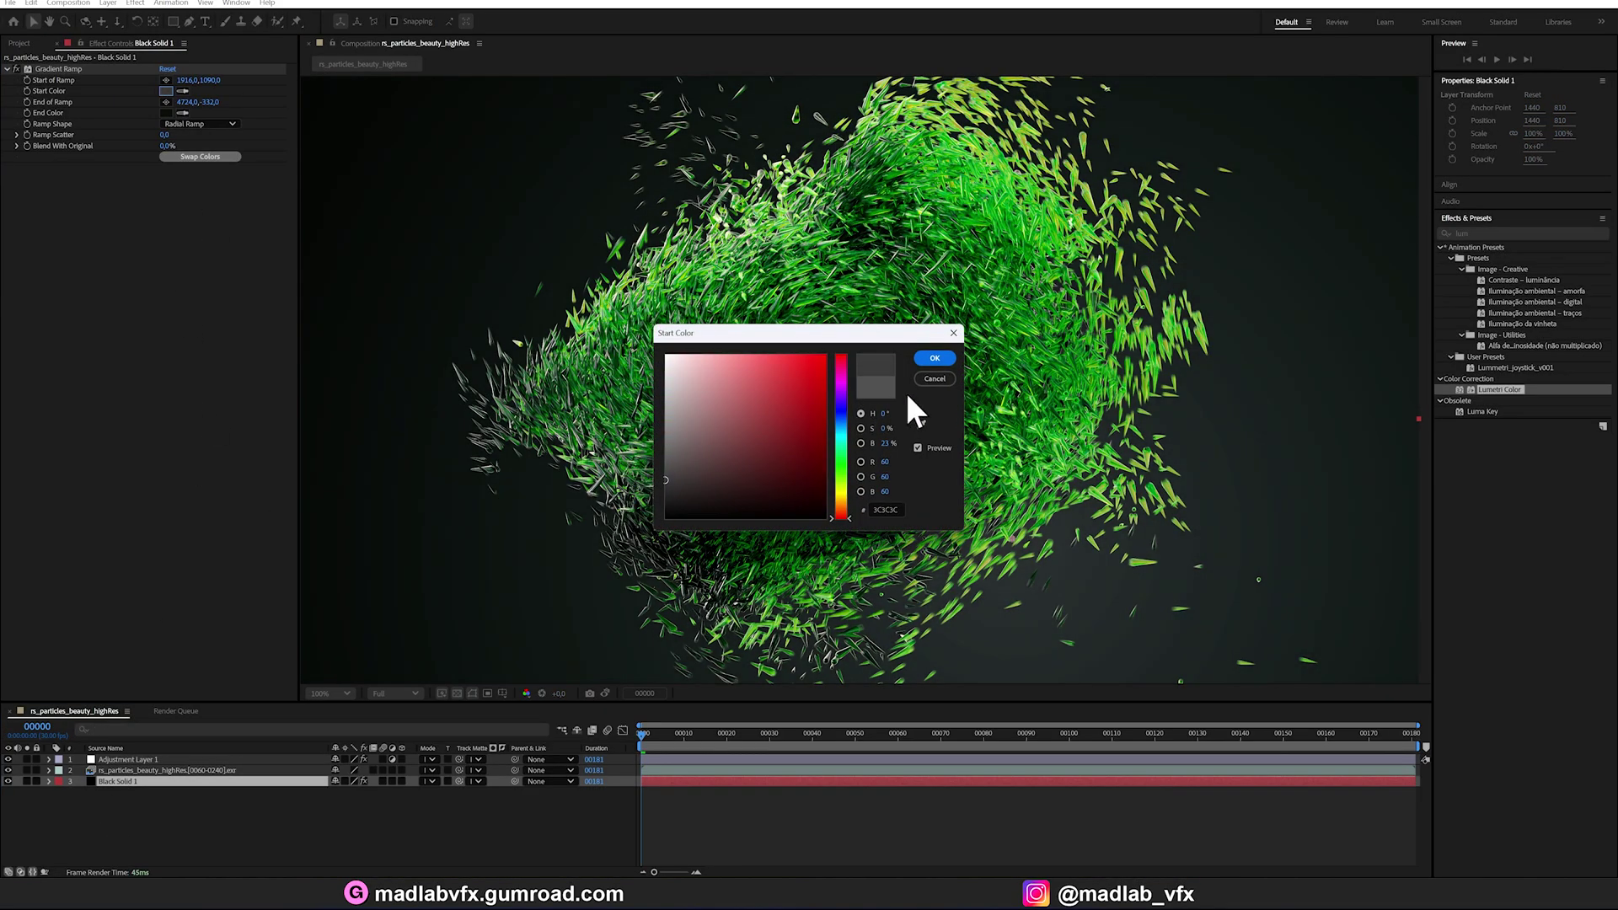
pyautogui.click(932, 358)
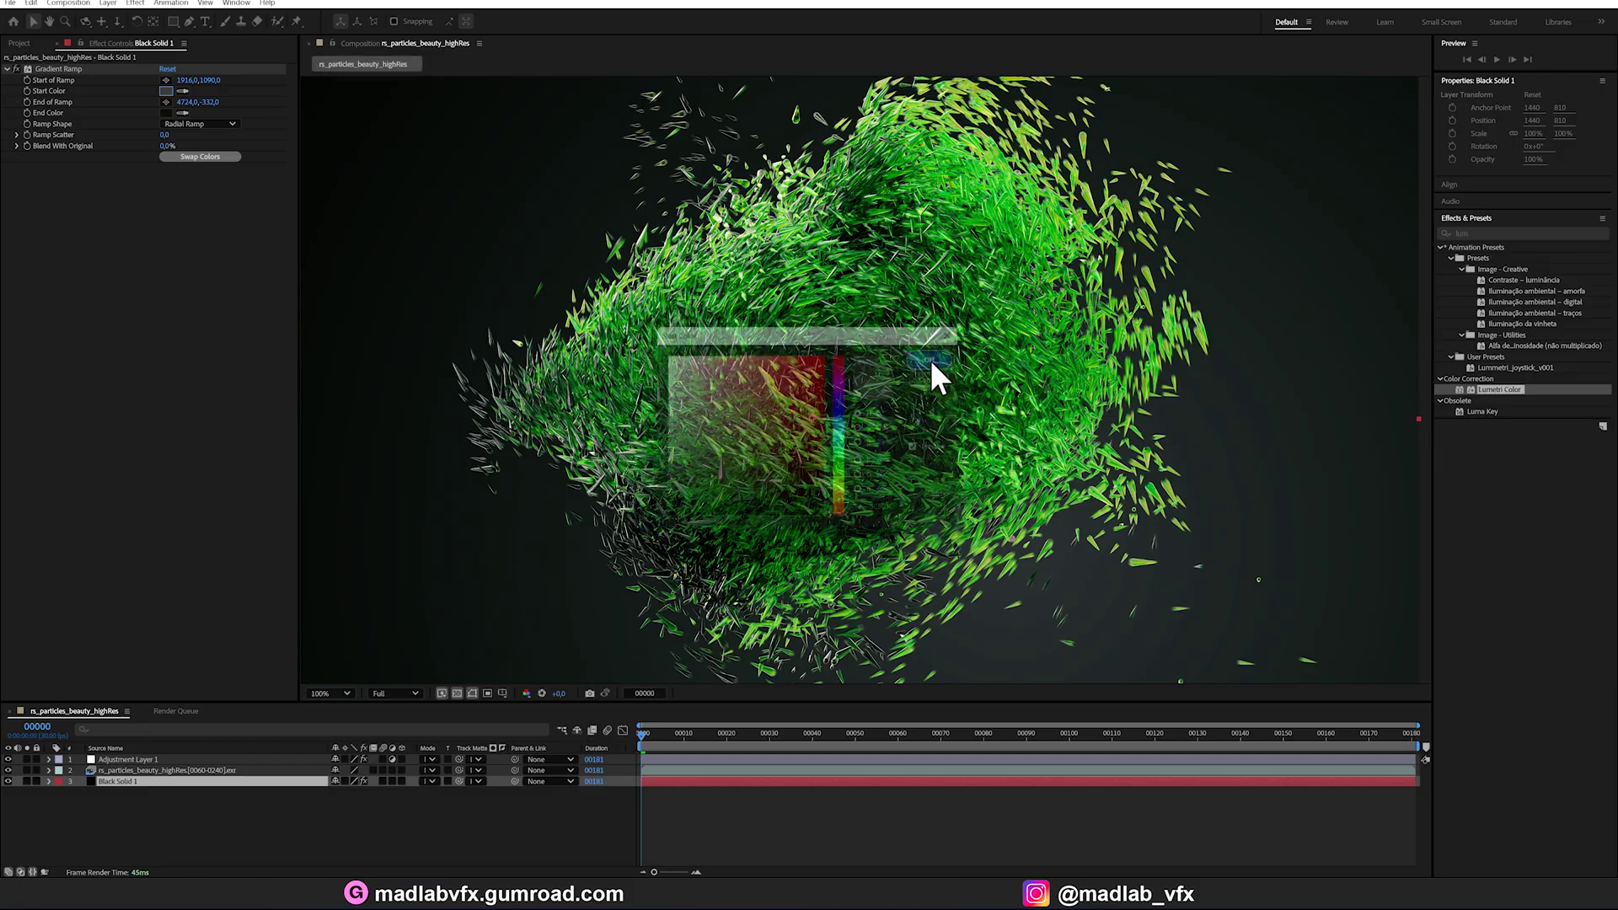
pyautogui.click(34, 43)
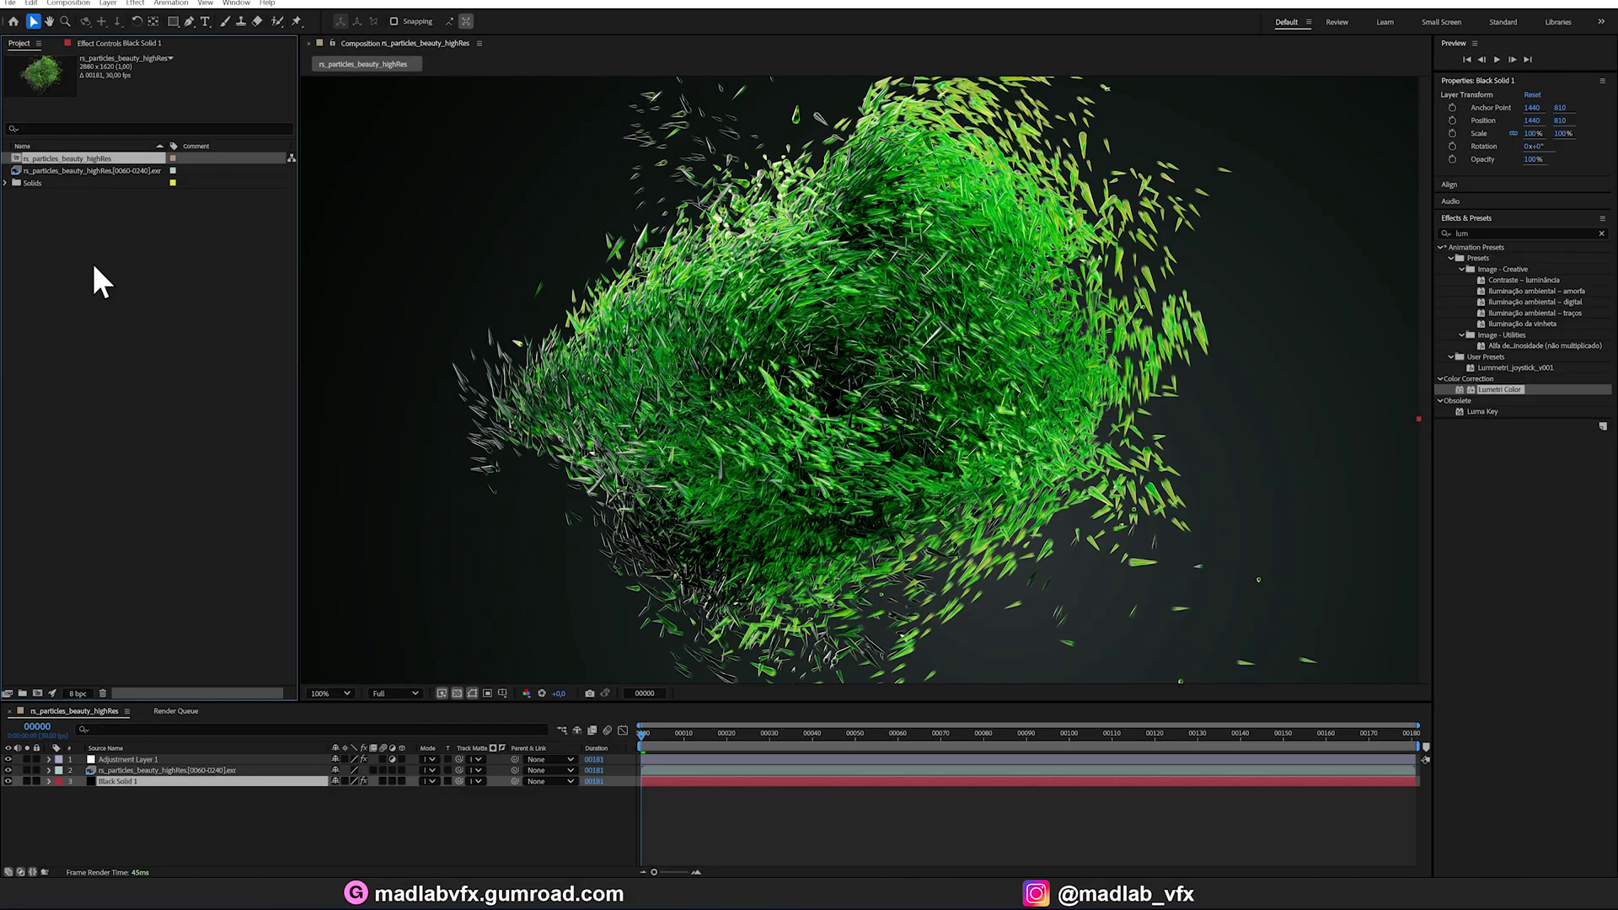
# Step: Add a new Adjustment Layer 2 on top of the layer stack
pyautogui.click(129, 759)
pyautogui.rightClick(188, 819)
pyautogui.moveTo(253, 656)
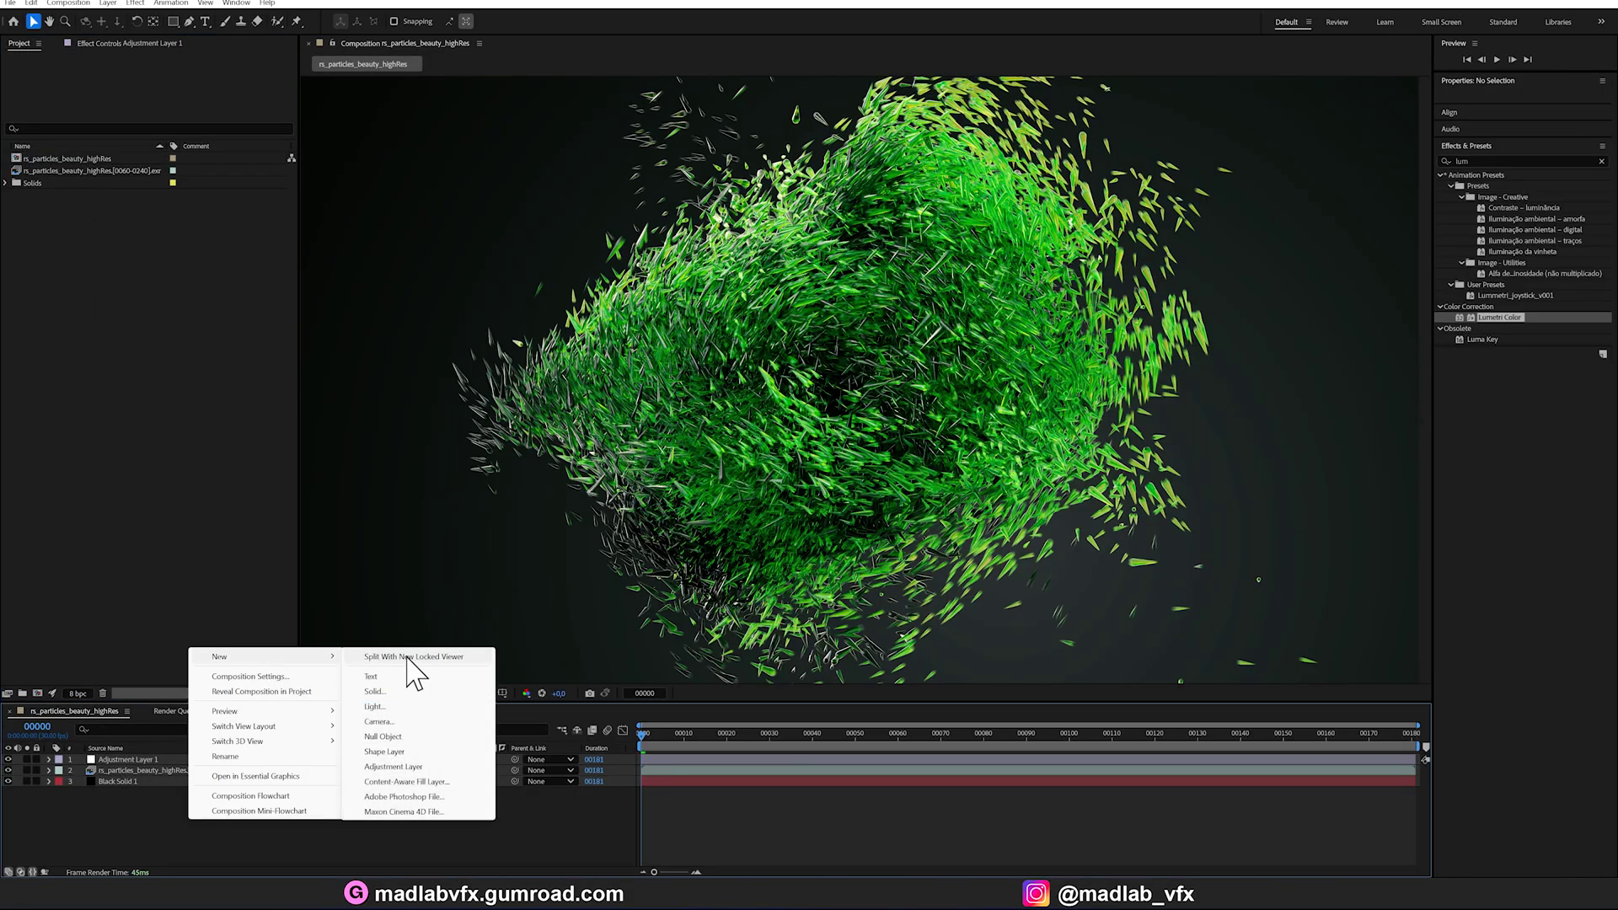
pyautogui.click(408, 773)
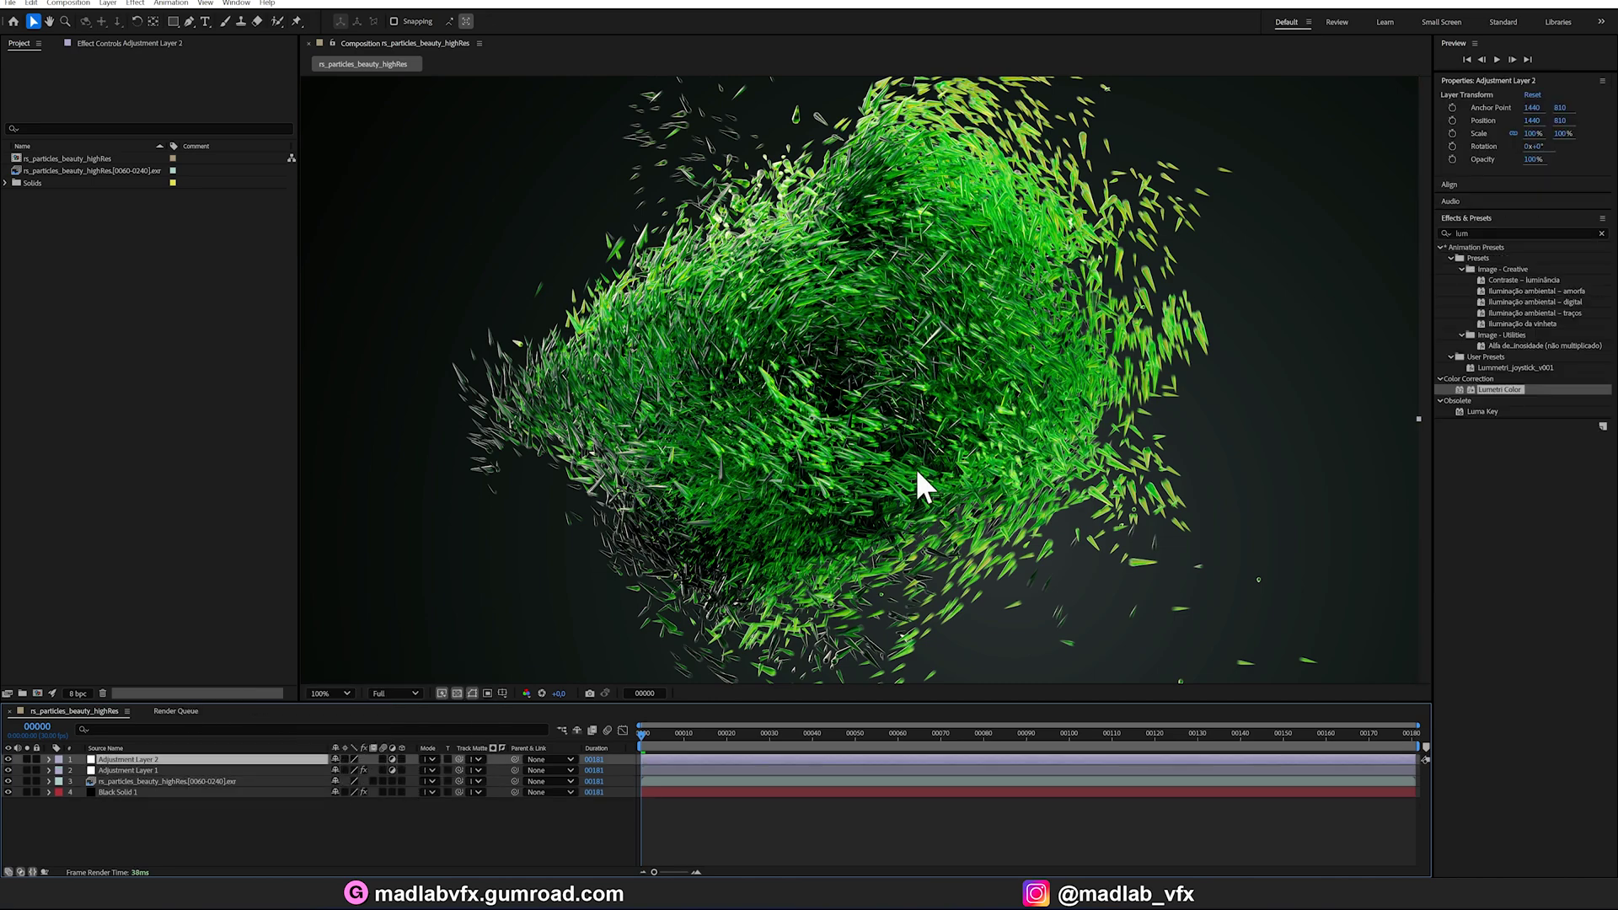
# Step: Apply Glow to Adjustment Layer 2 with Radius 280 and Intensity 0.4
pyautogui.hotkey('ctrl', '5')
pyautogui.write('glow')
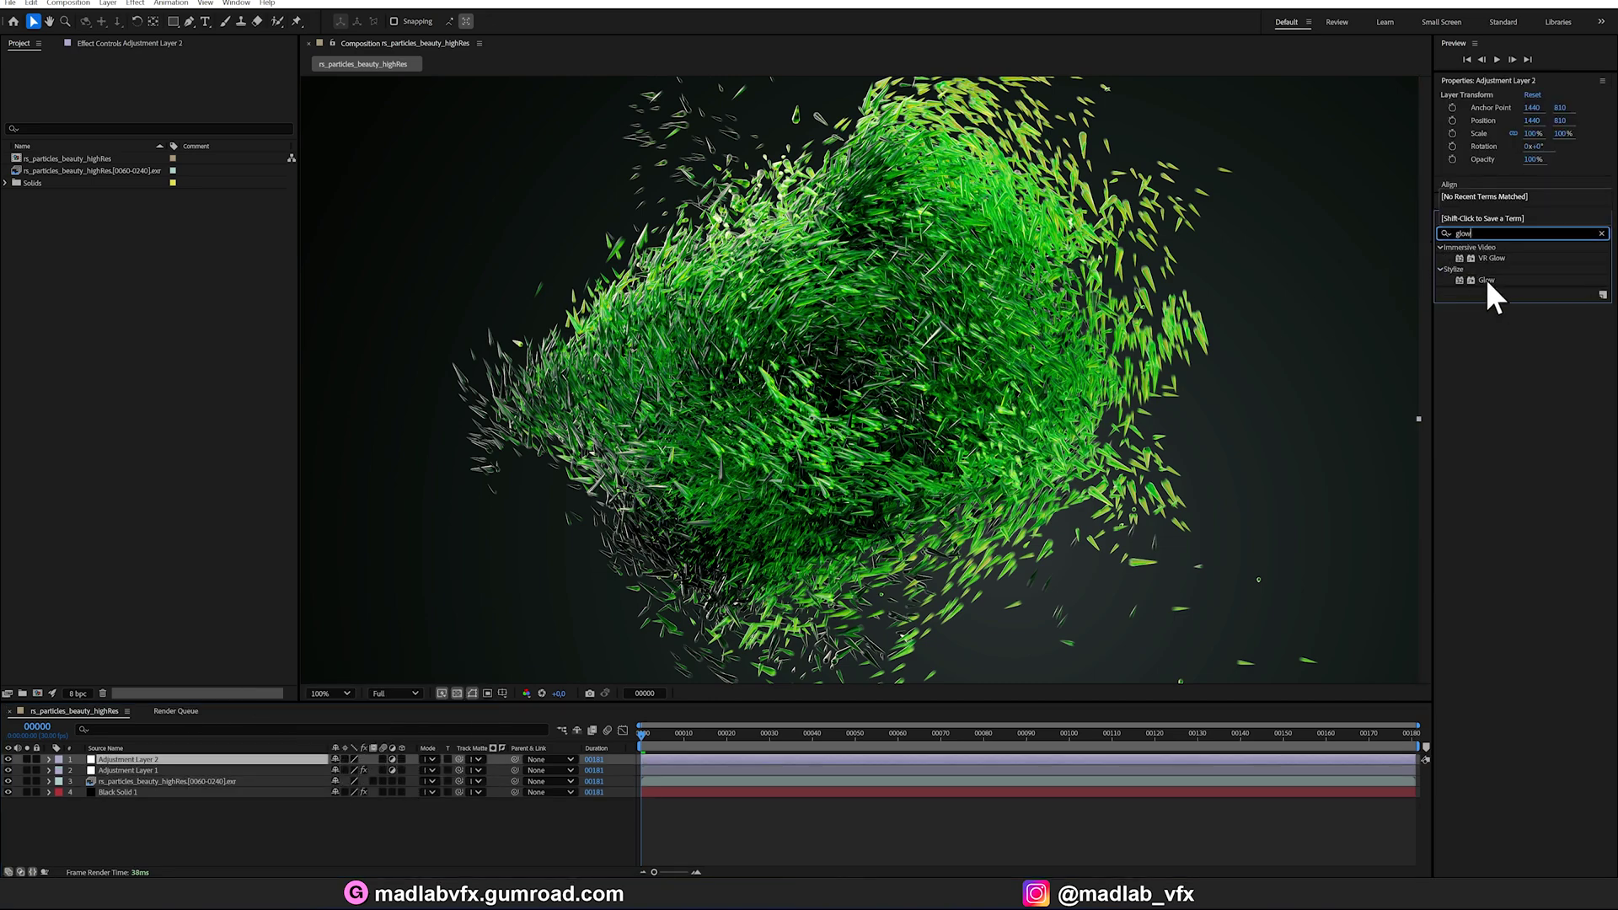
pyautogui.moveTo(1485, 280); pyautogui.dragTo(135, 762)
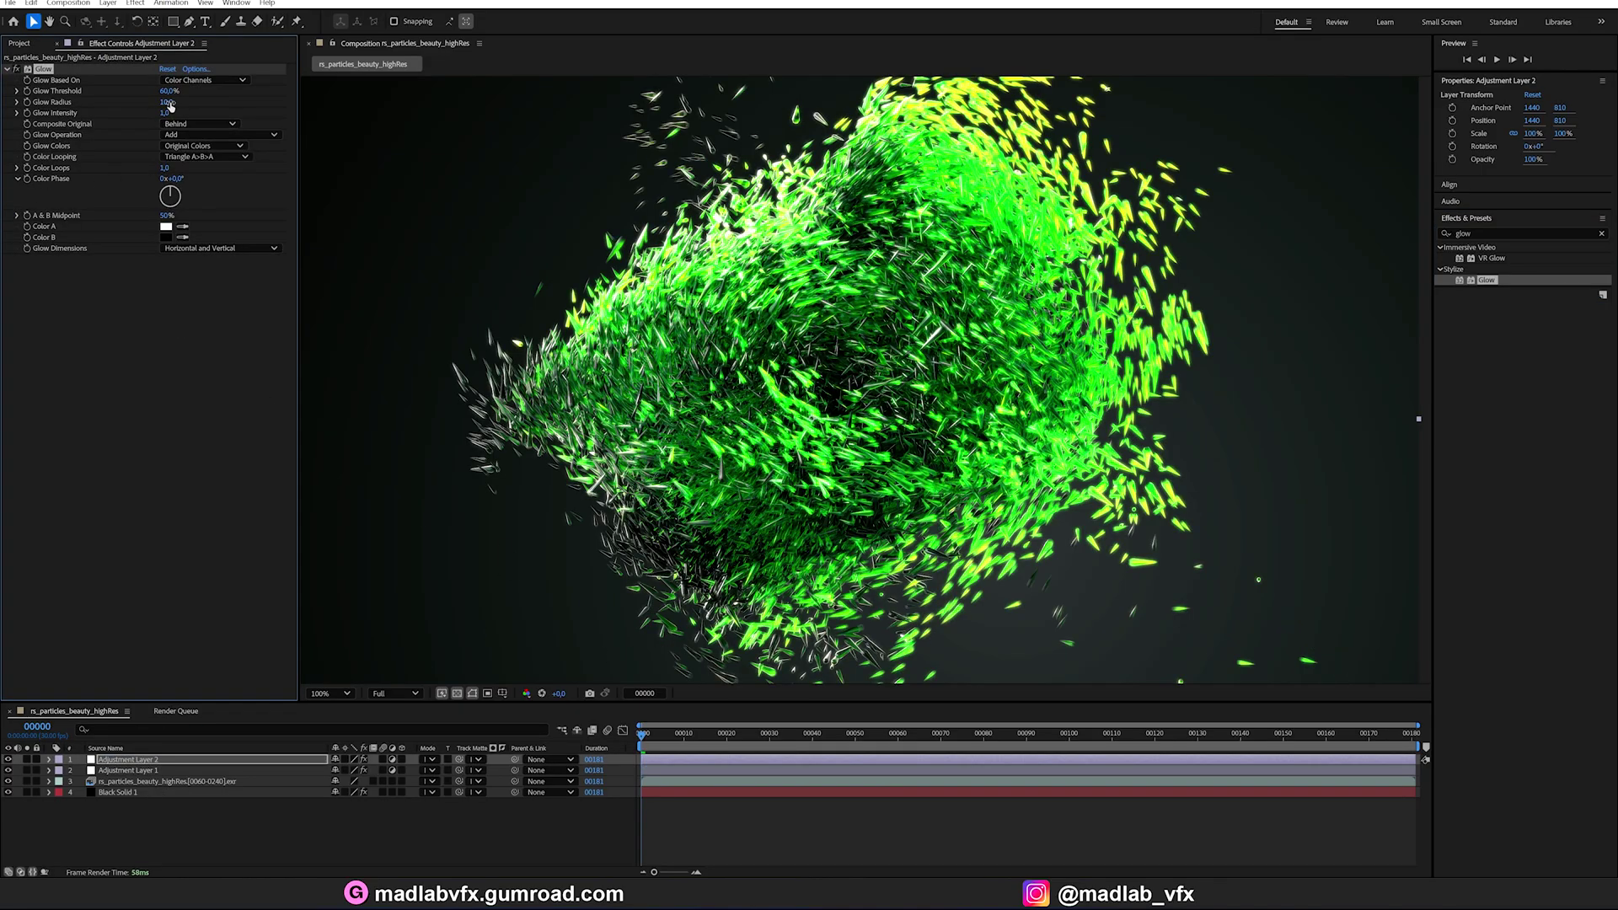
pyautogui.moveTo(174, 102); pyautogui.dragTo(305, 104)
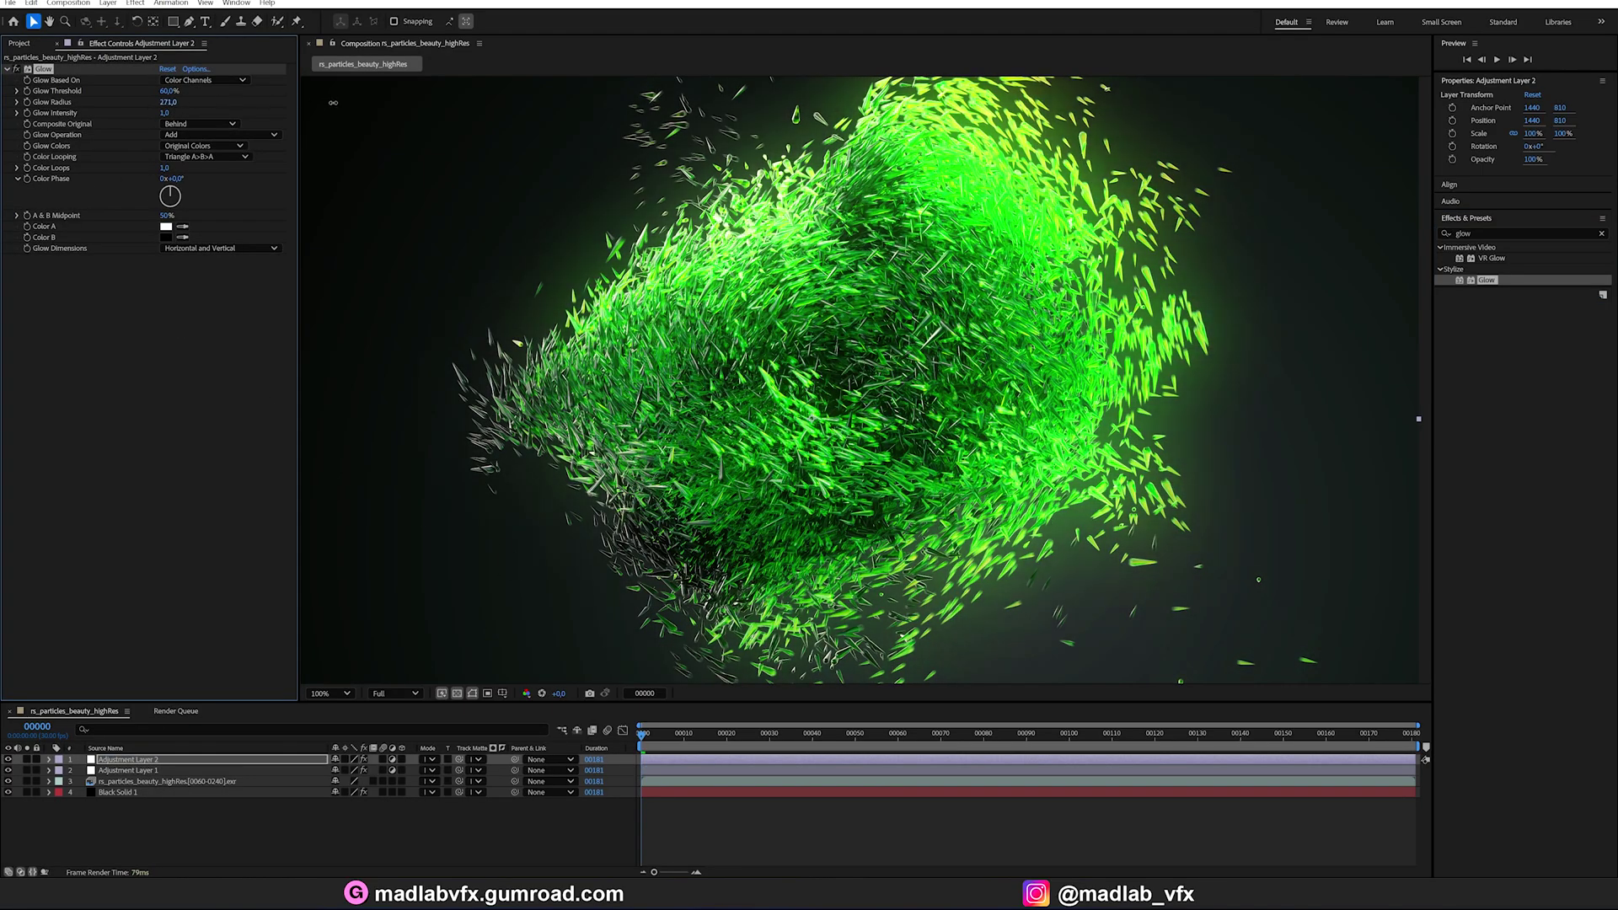
pyautogui.moveTo(164, 116); pyautogui.dragTo(126, 112)
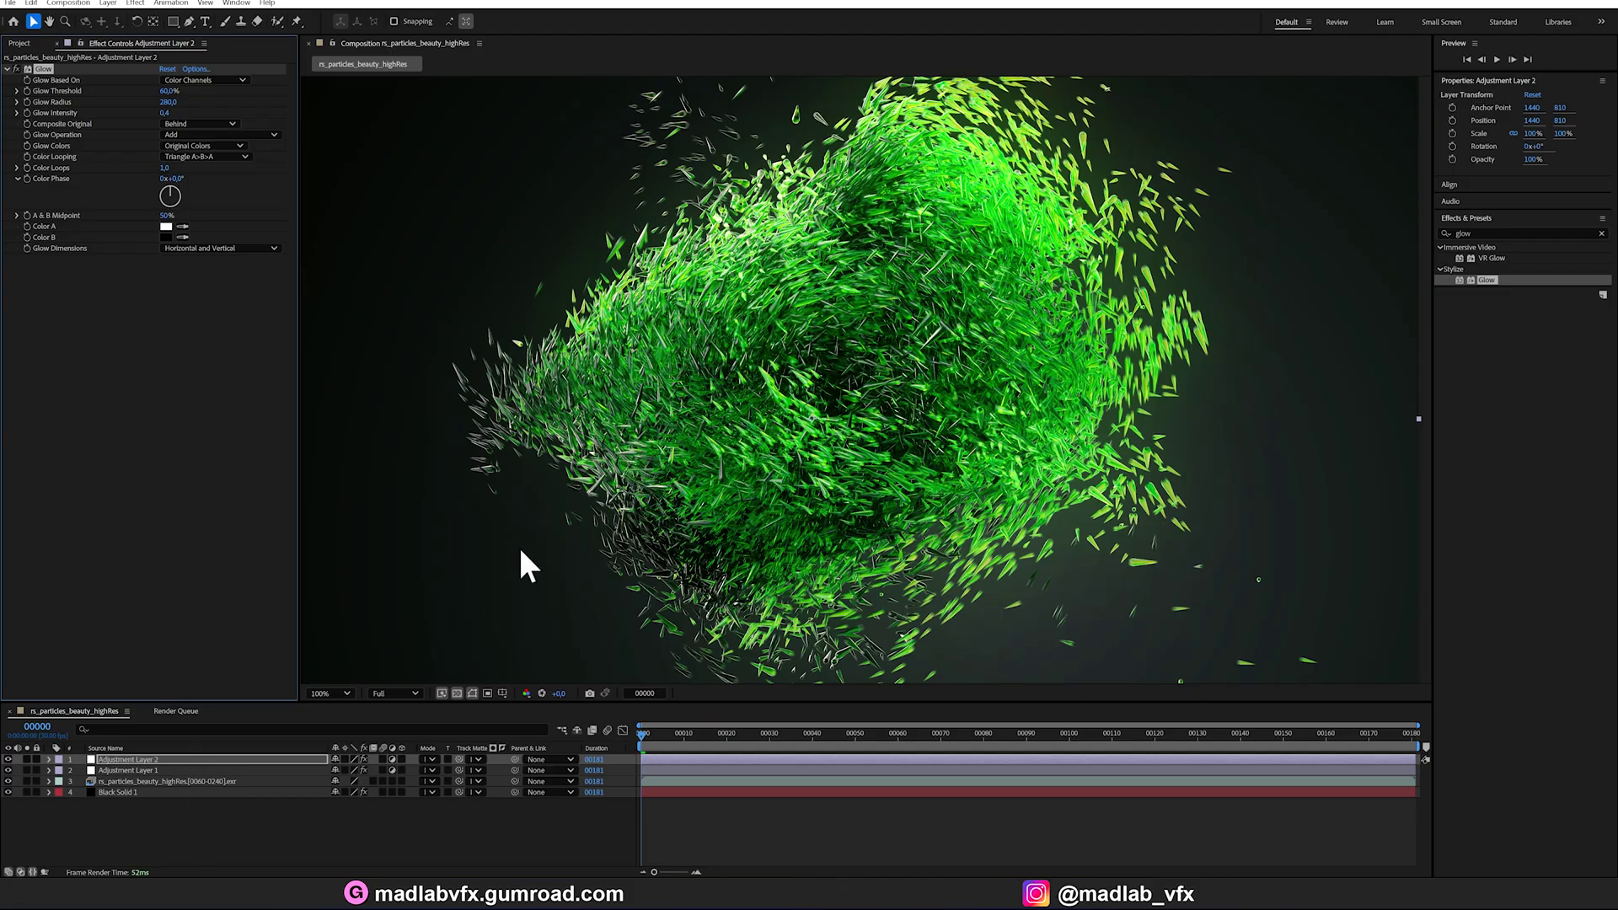
# Step: Apply Hue/Saturation to the particle render layer
pyautogui.click(141, 782)
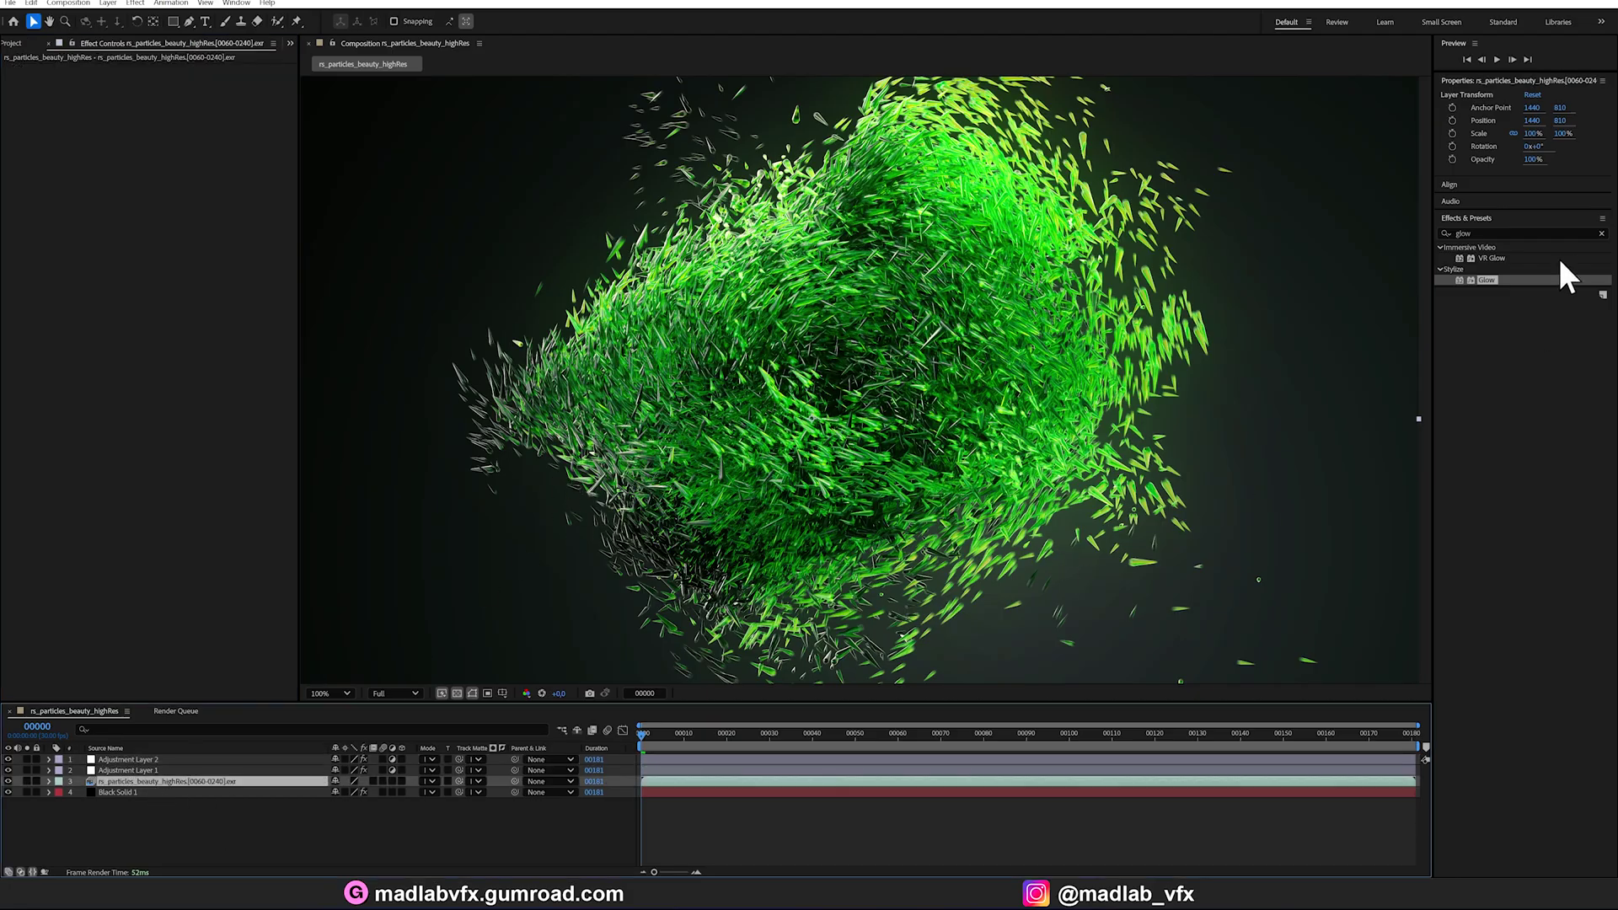
pyautogui.click(1458, 237)
pyautogui.write('hu')
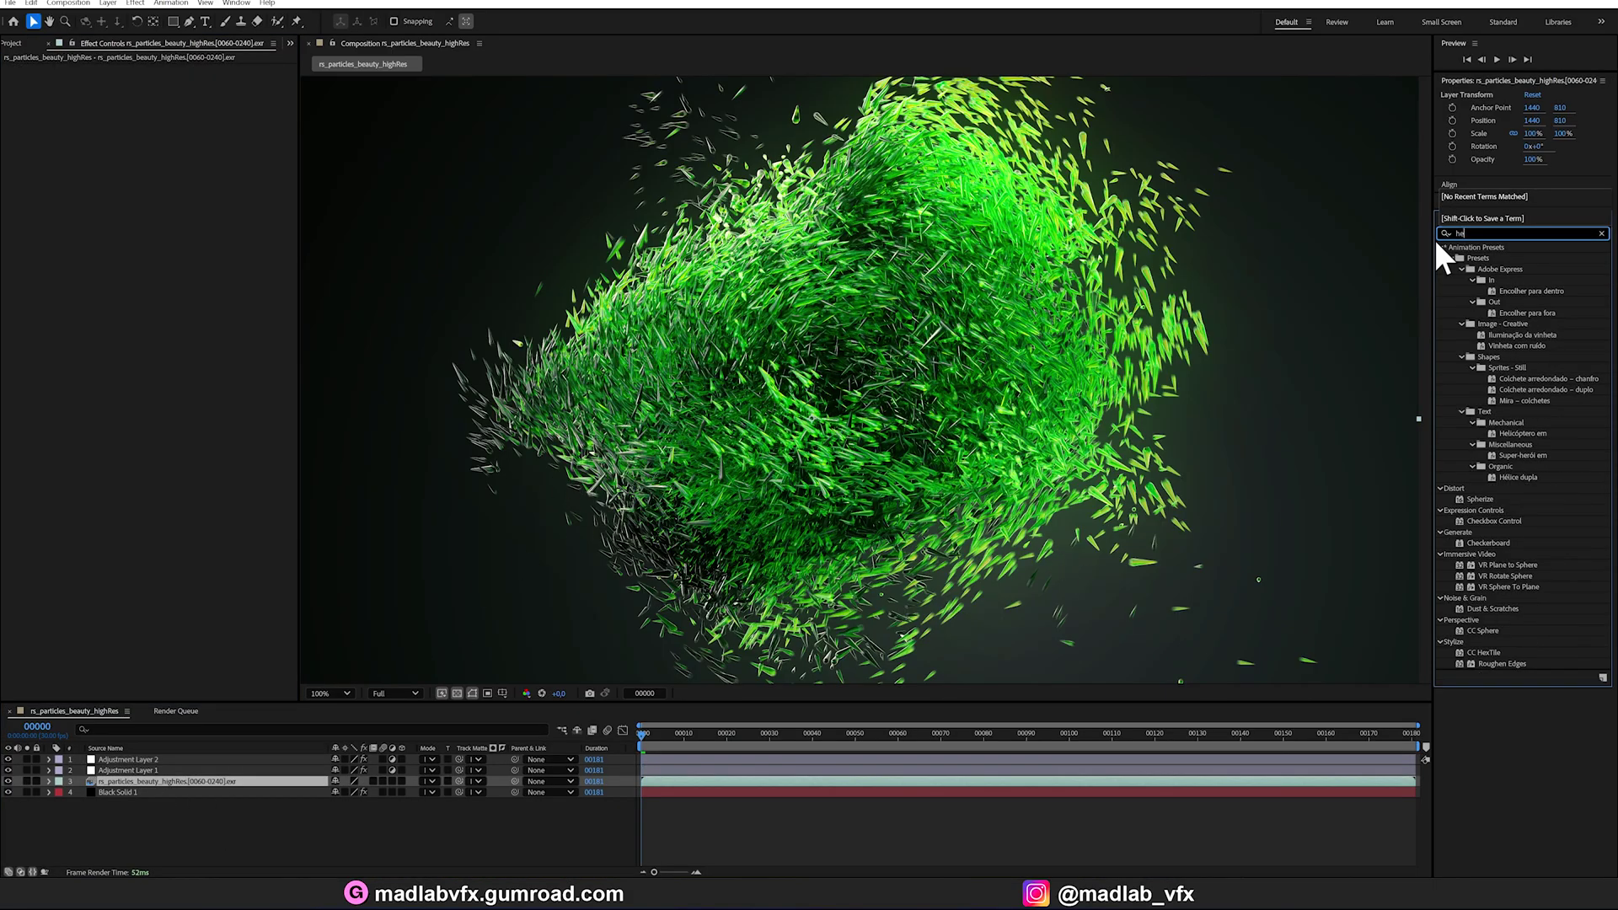
pyautogui.write('e')
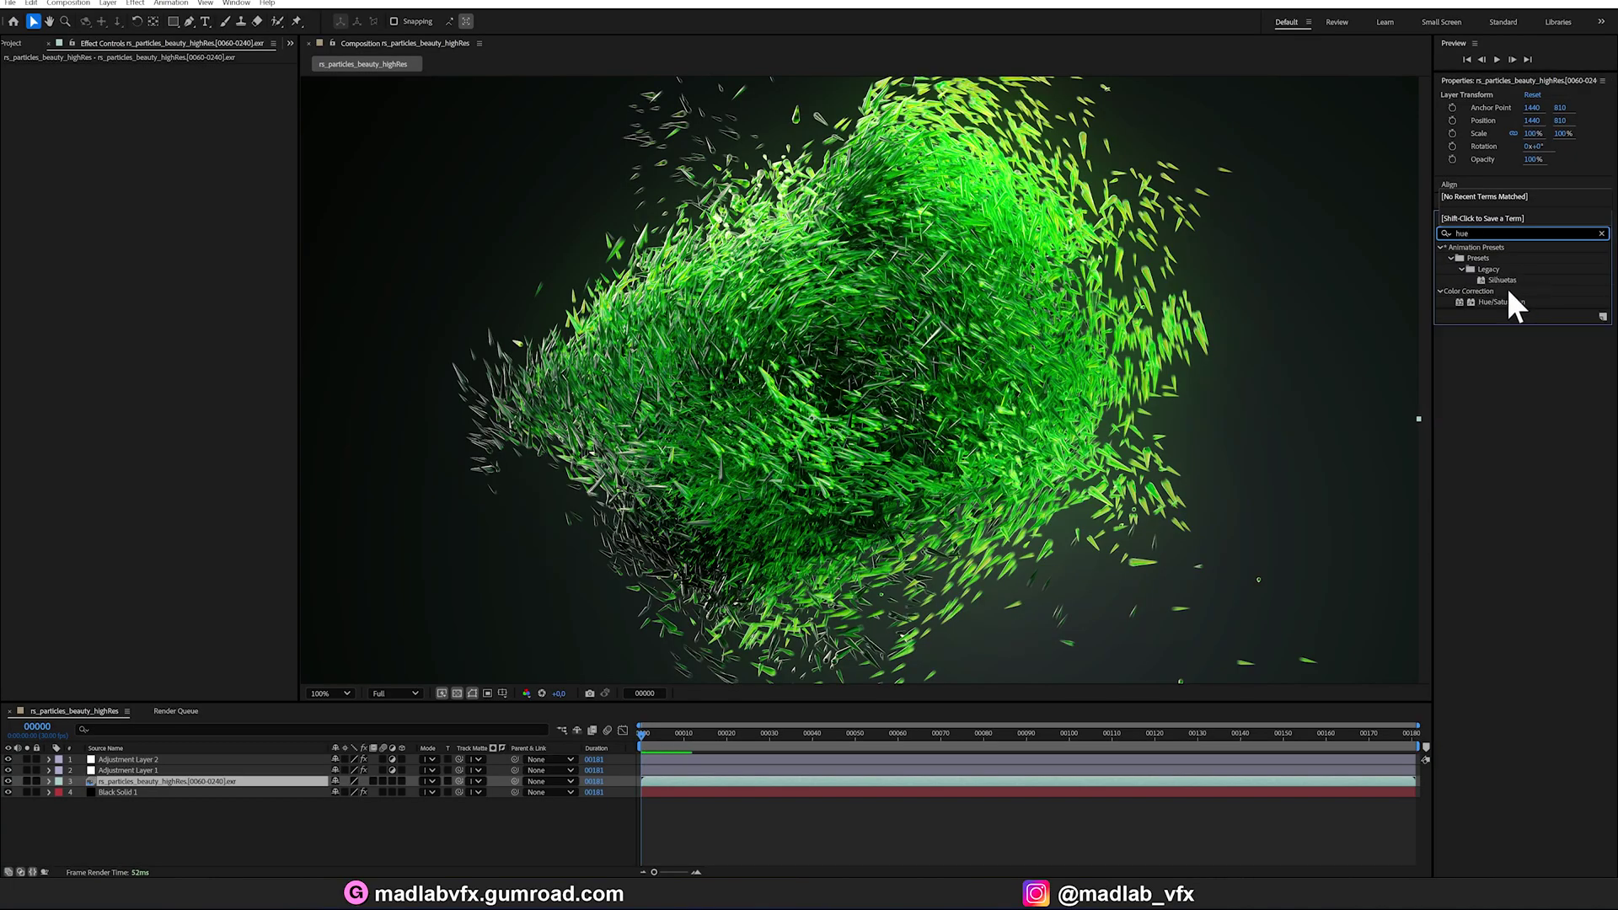
pyautogui.moveTo(1503, 300); pyautogui.dragTo(217, 782)
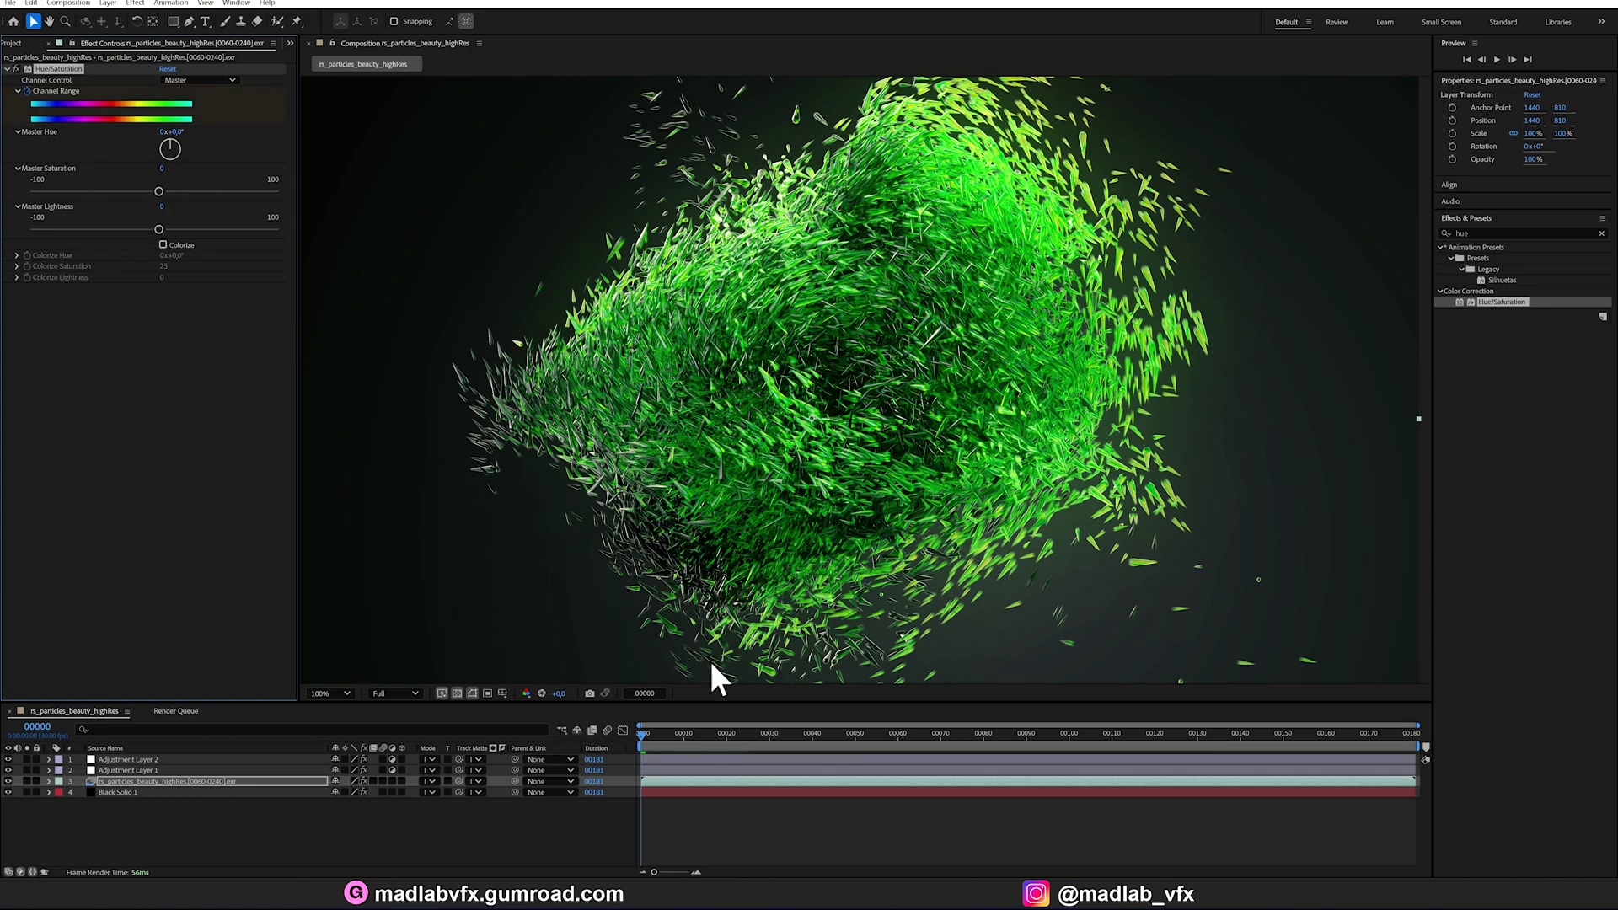
# Step: Set Master Hue to 360 at the clip's last frame, then scrub back to check it
pyautogui.moveTo(659, 741); pyautogui.dragTo(1436, 730)
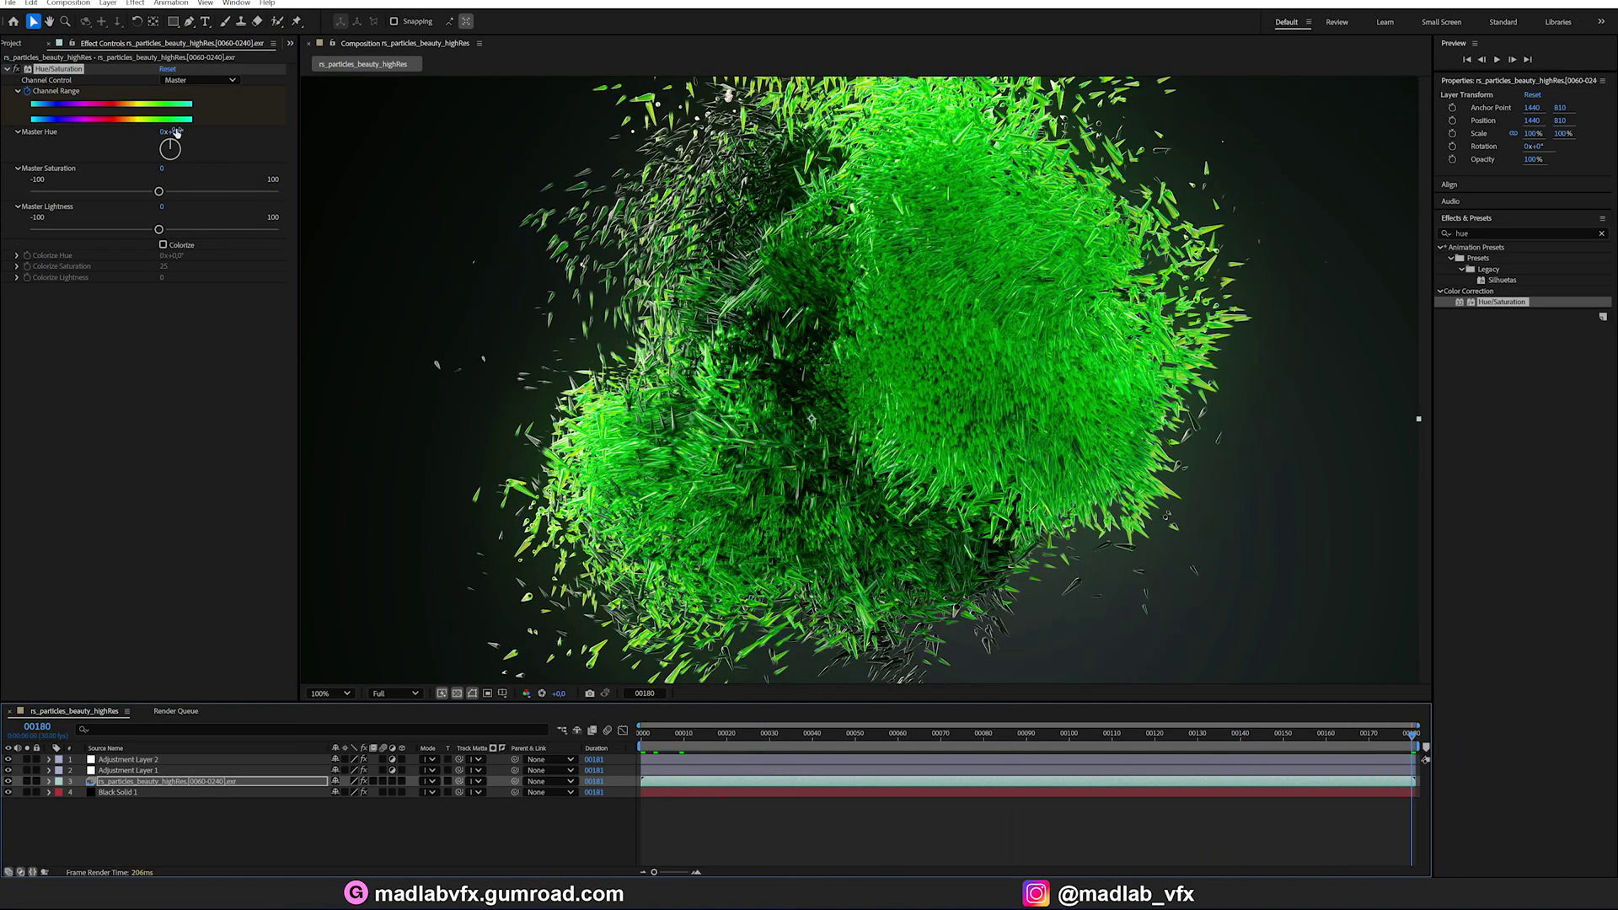
pyautogui.click(177, 132)
pyautogui.write('360')
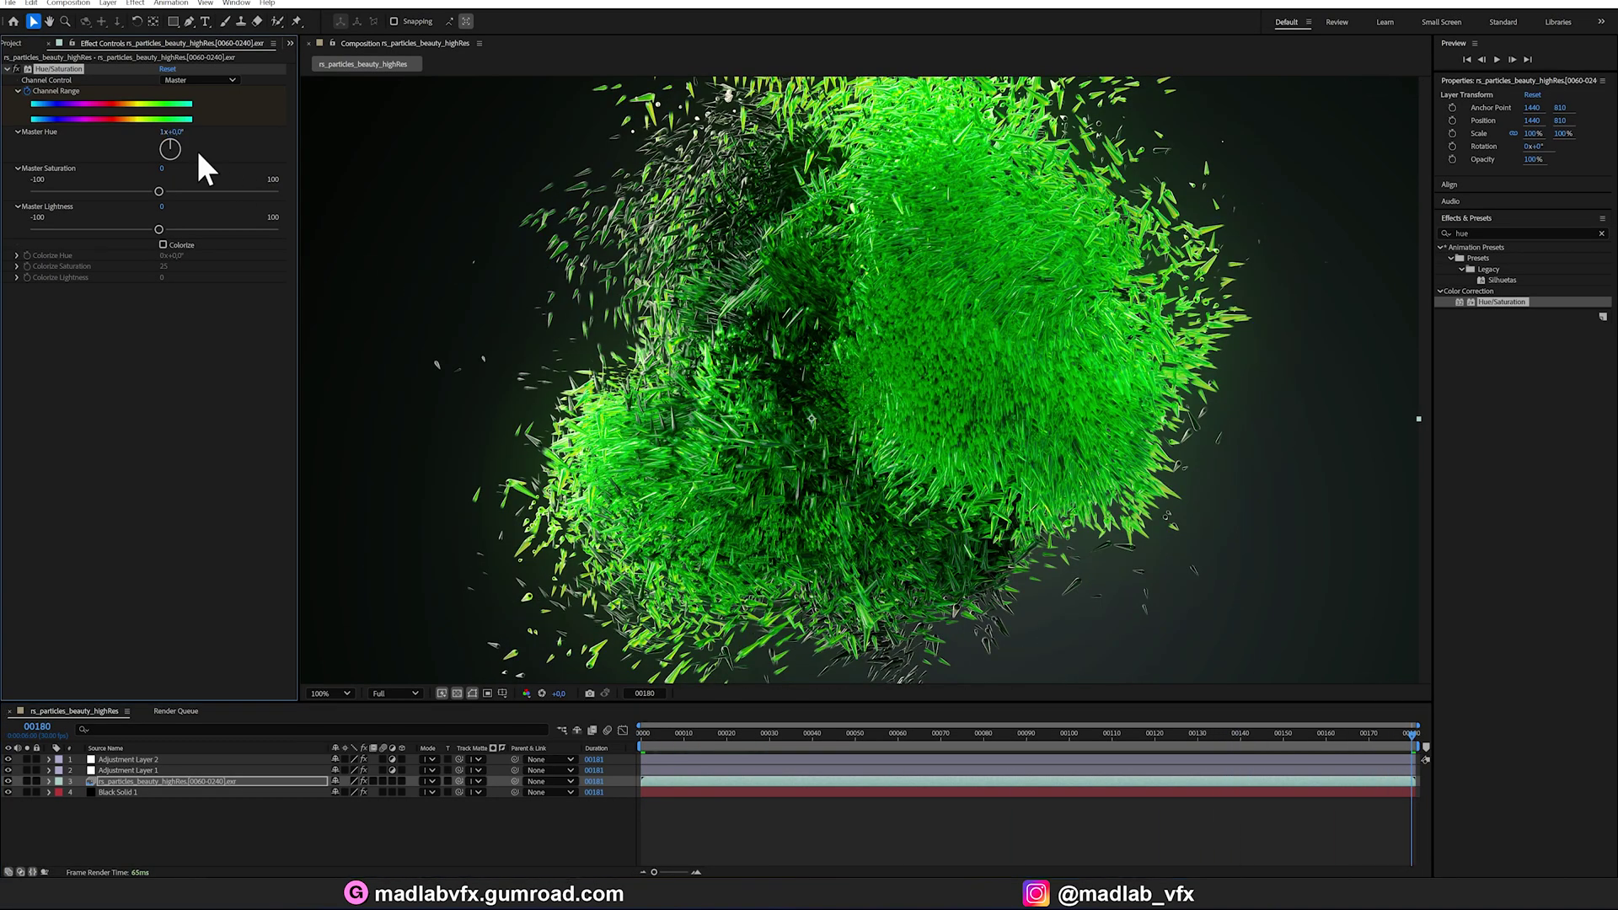
pyautogui.moveTo(664, 740); pyautogui.dragTo(1151, 736)
pyautogui.scroll(-4, 1018, 547)
pyautogui.scroll(4, 1050, 536)
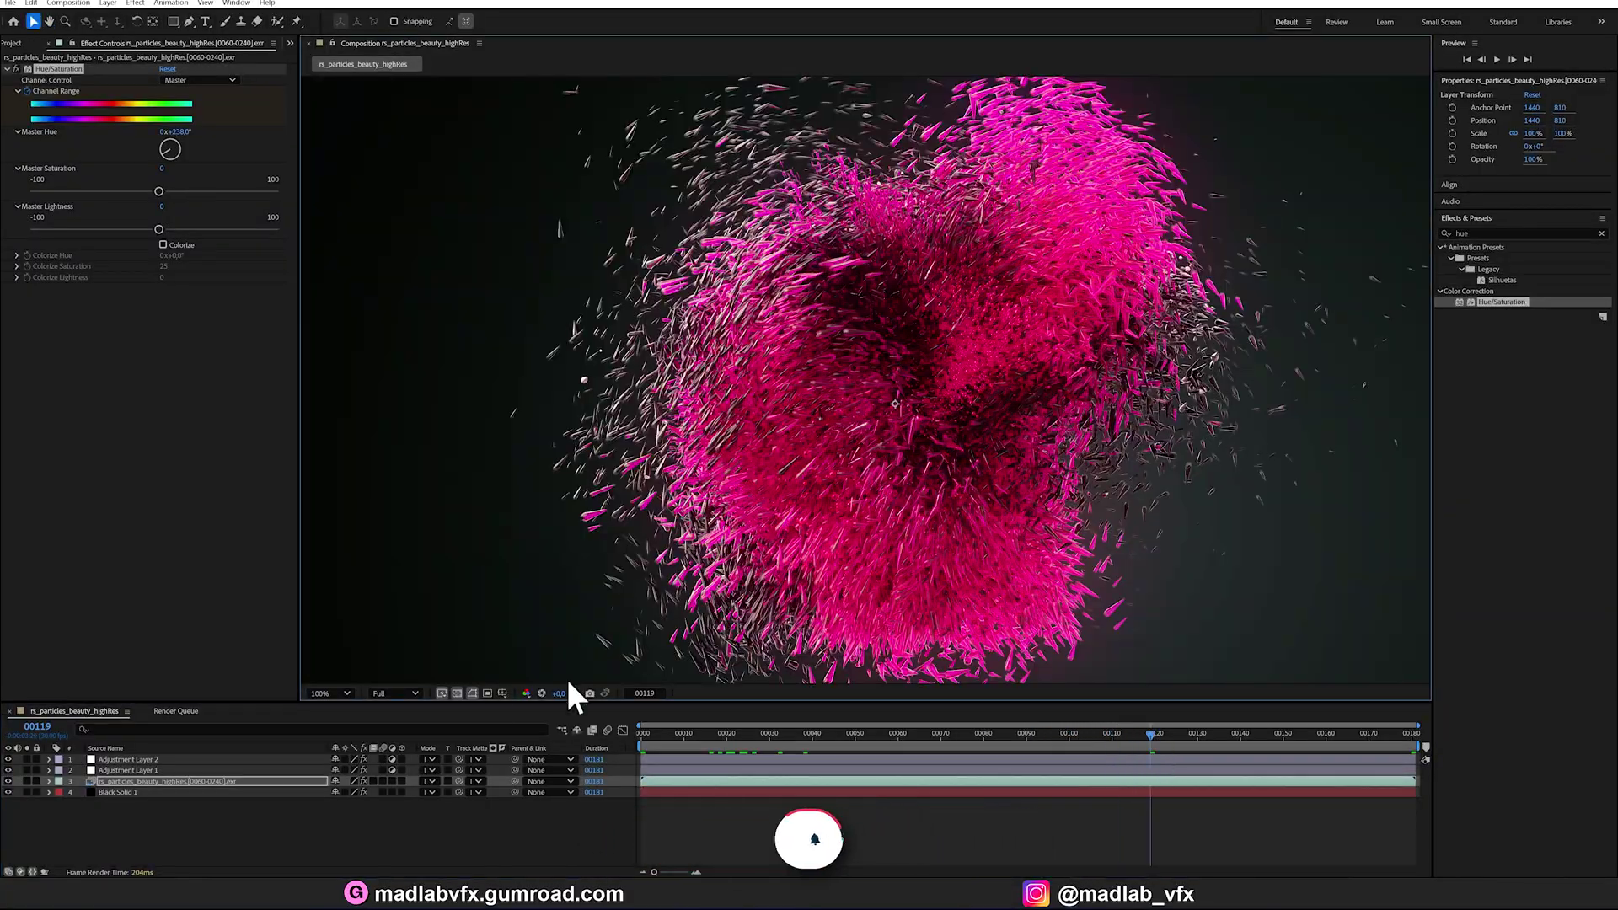
pyautogui.click(387, 692)
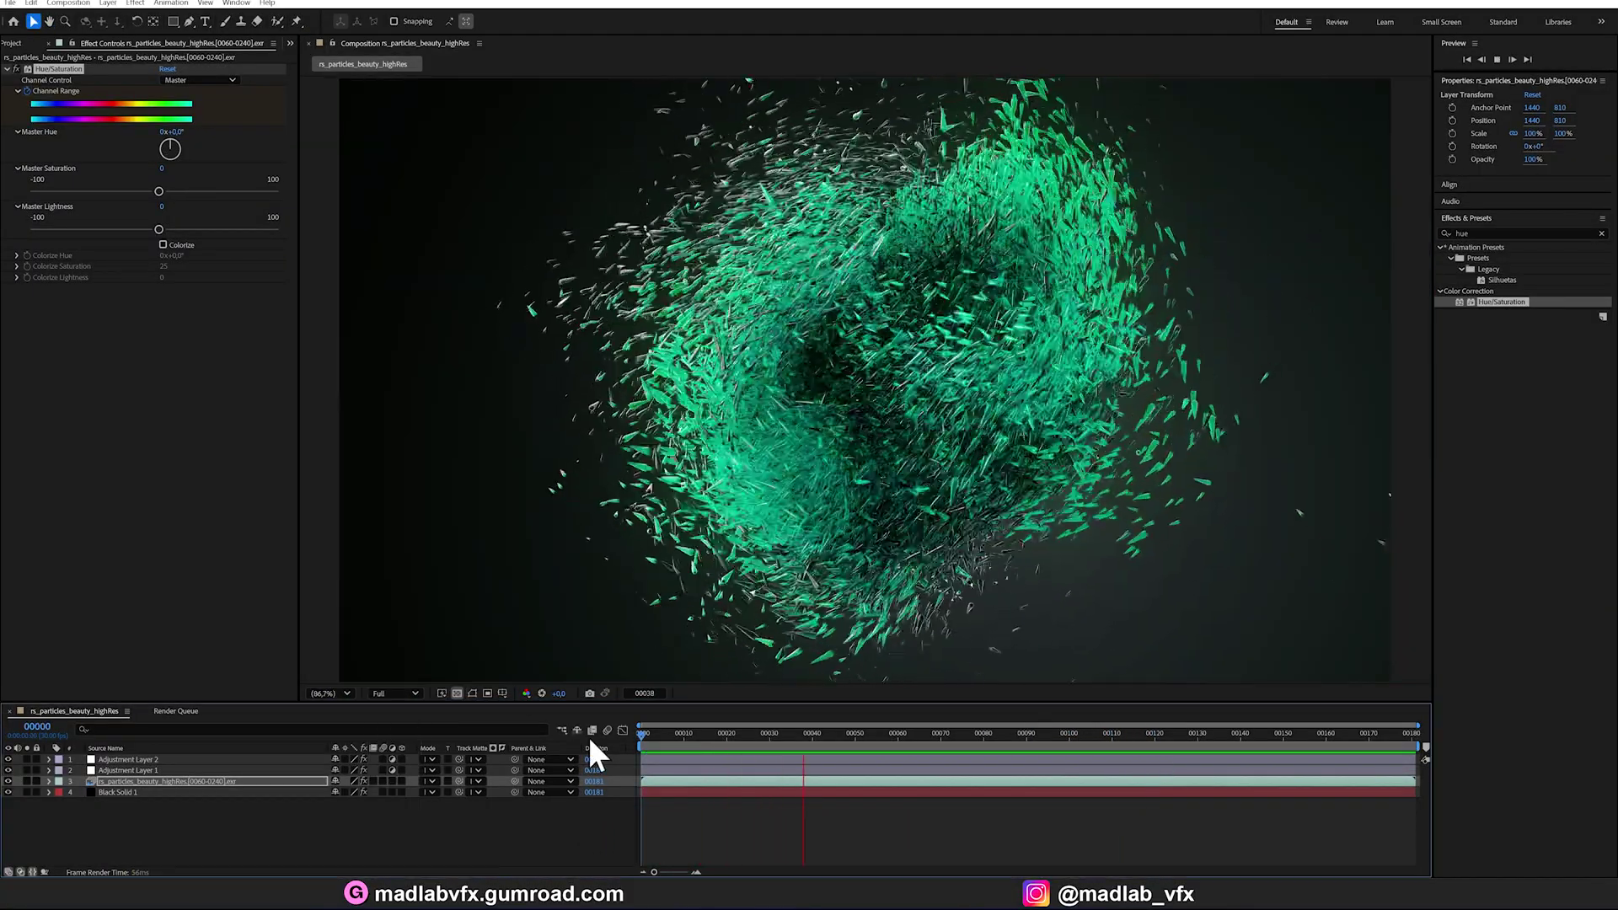